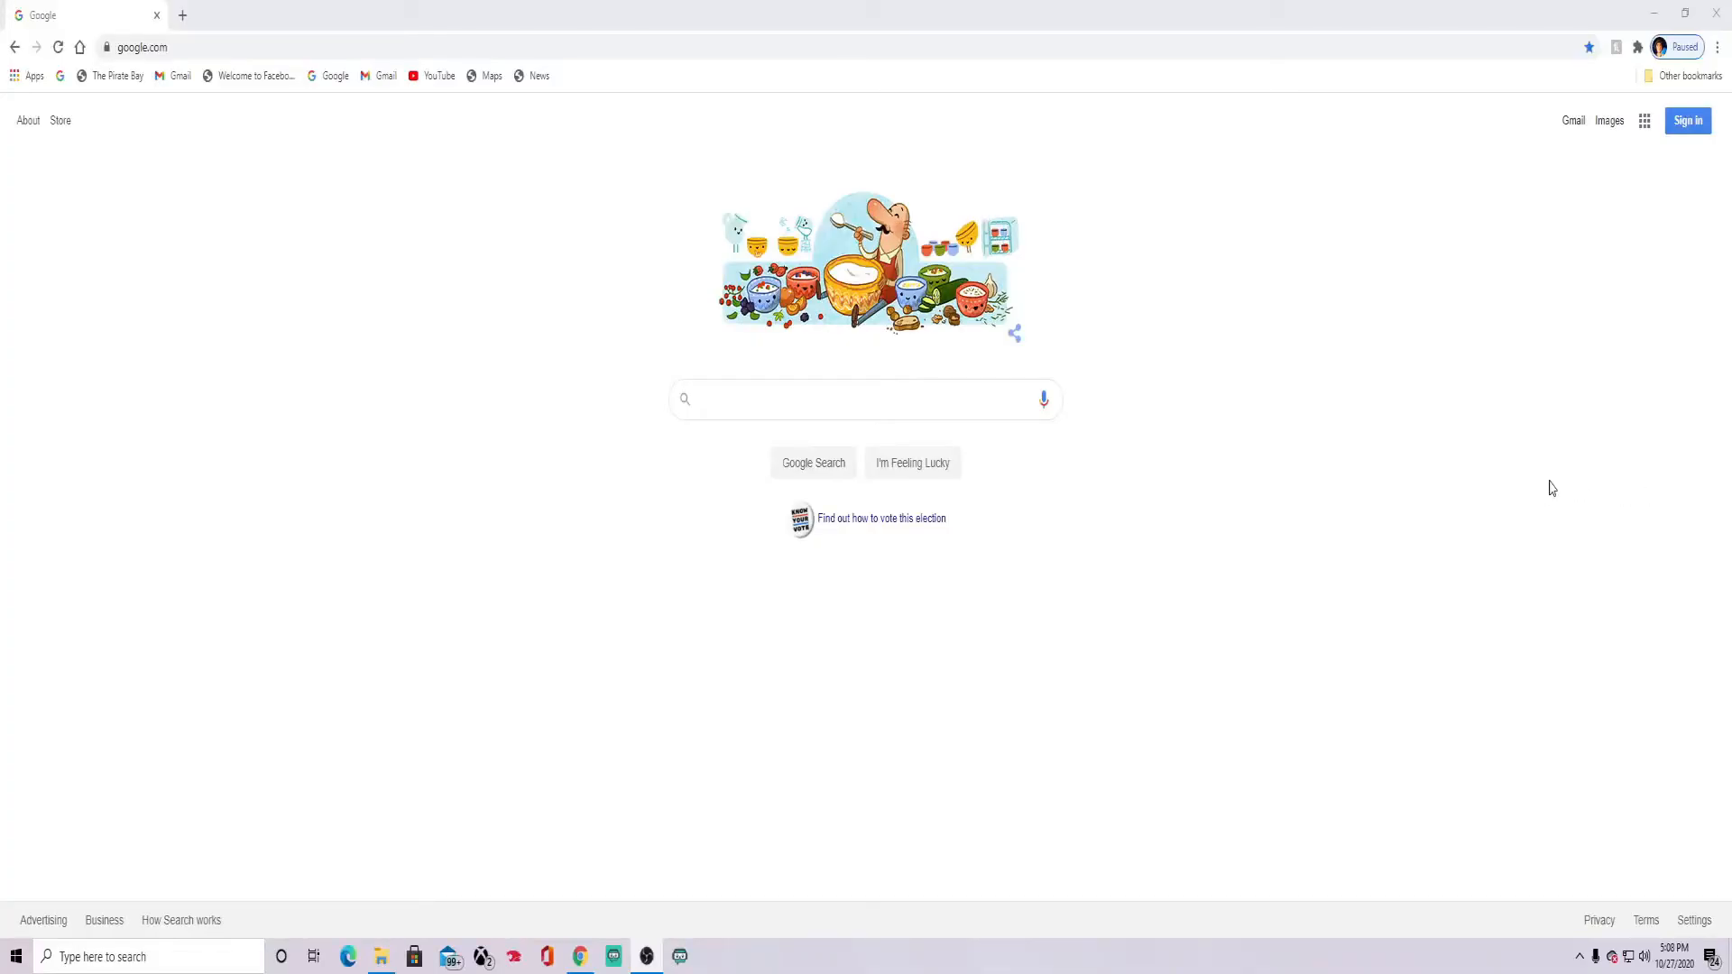
Search Google for "obs studio" and open the obsproject.com result.
click(914, 398)
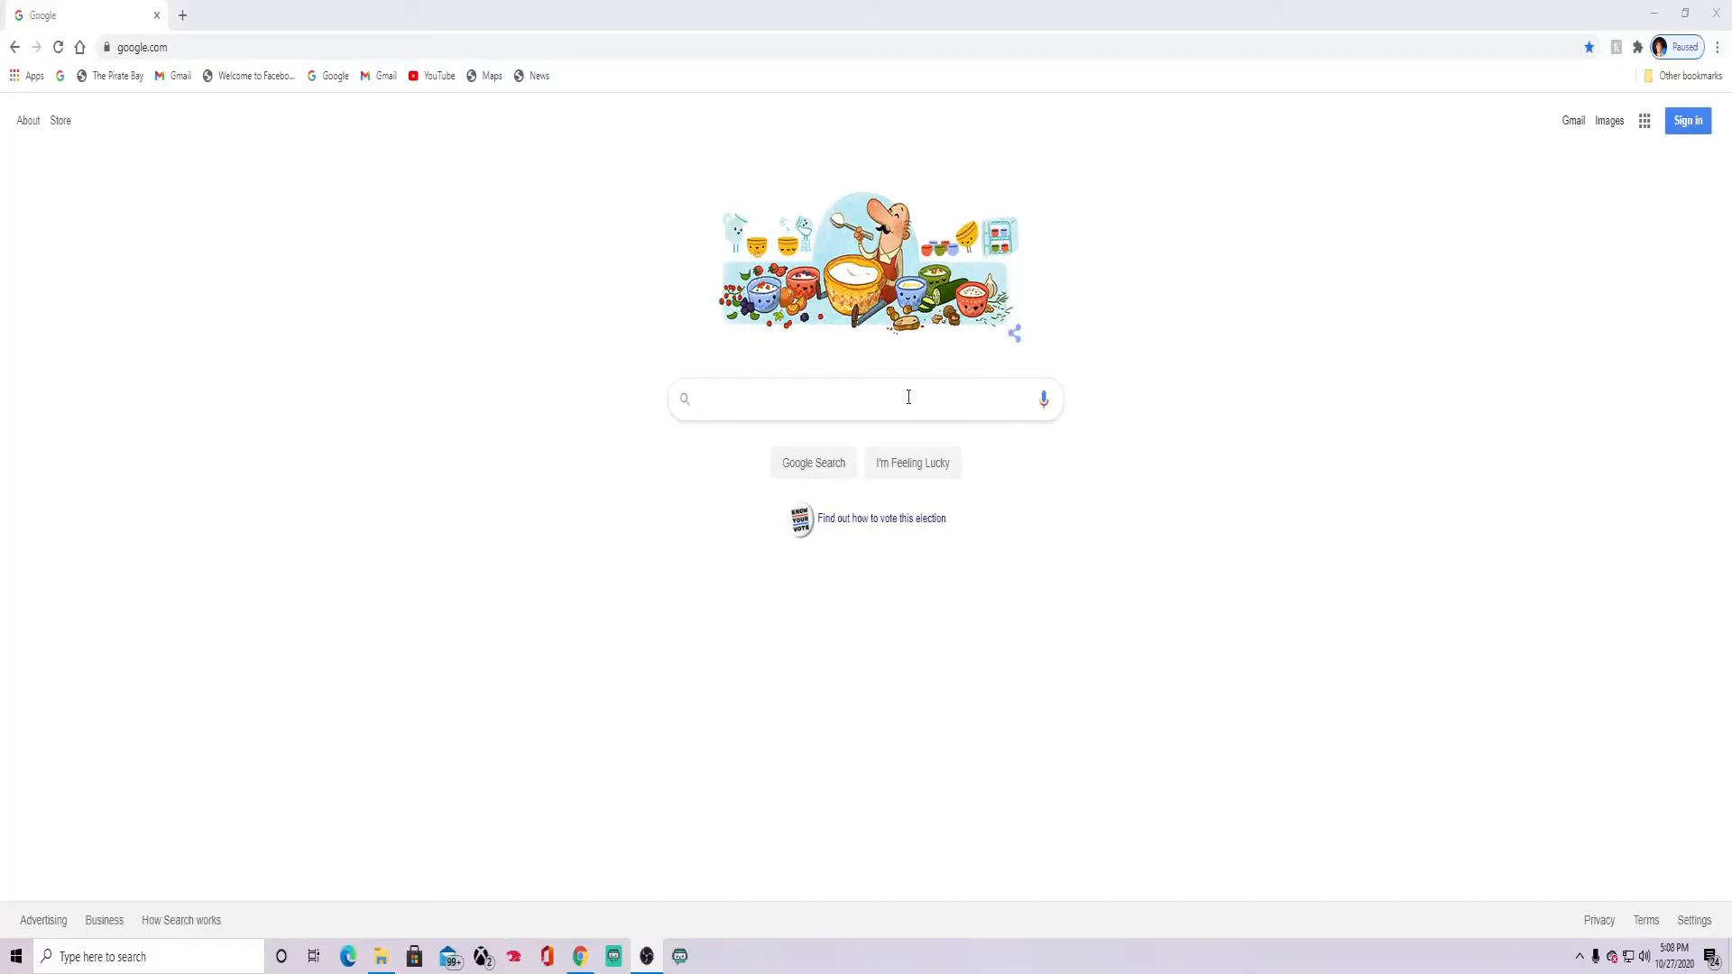
text(o)
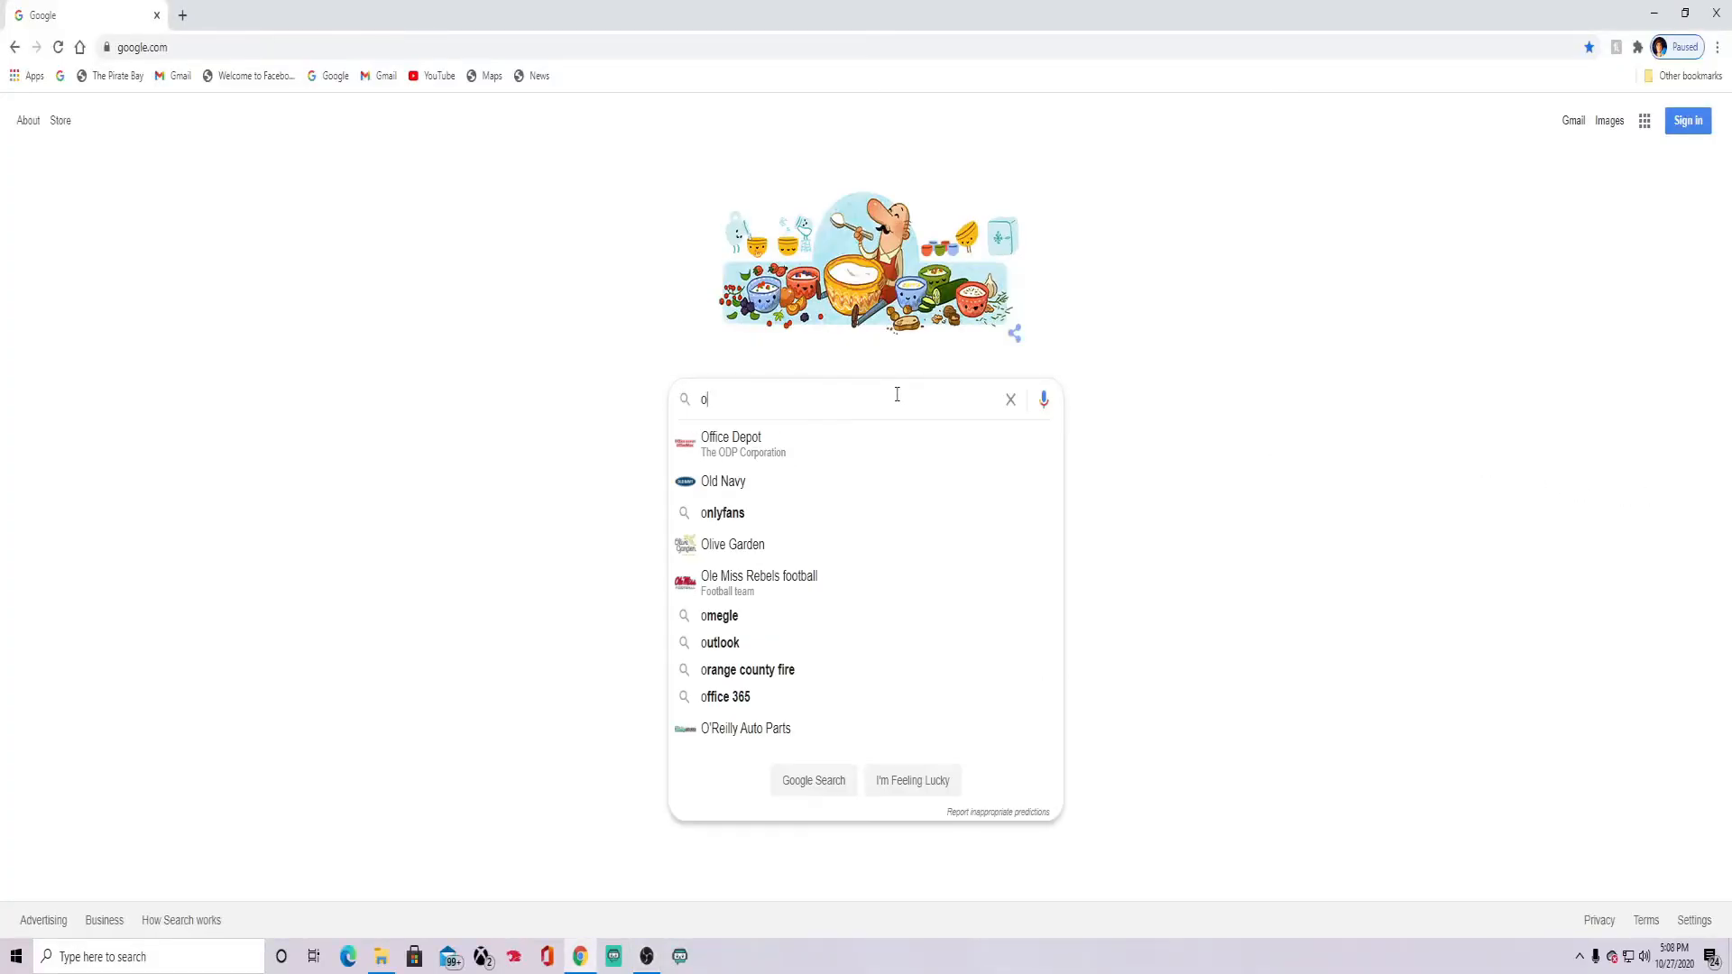
text(bs studio)
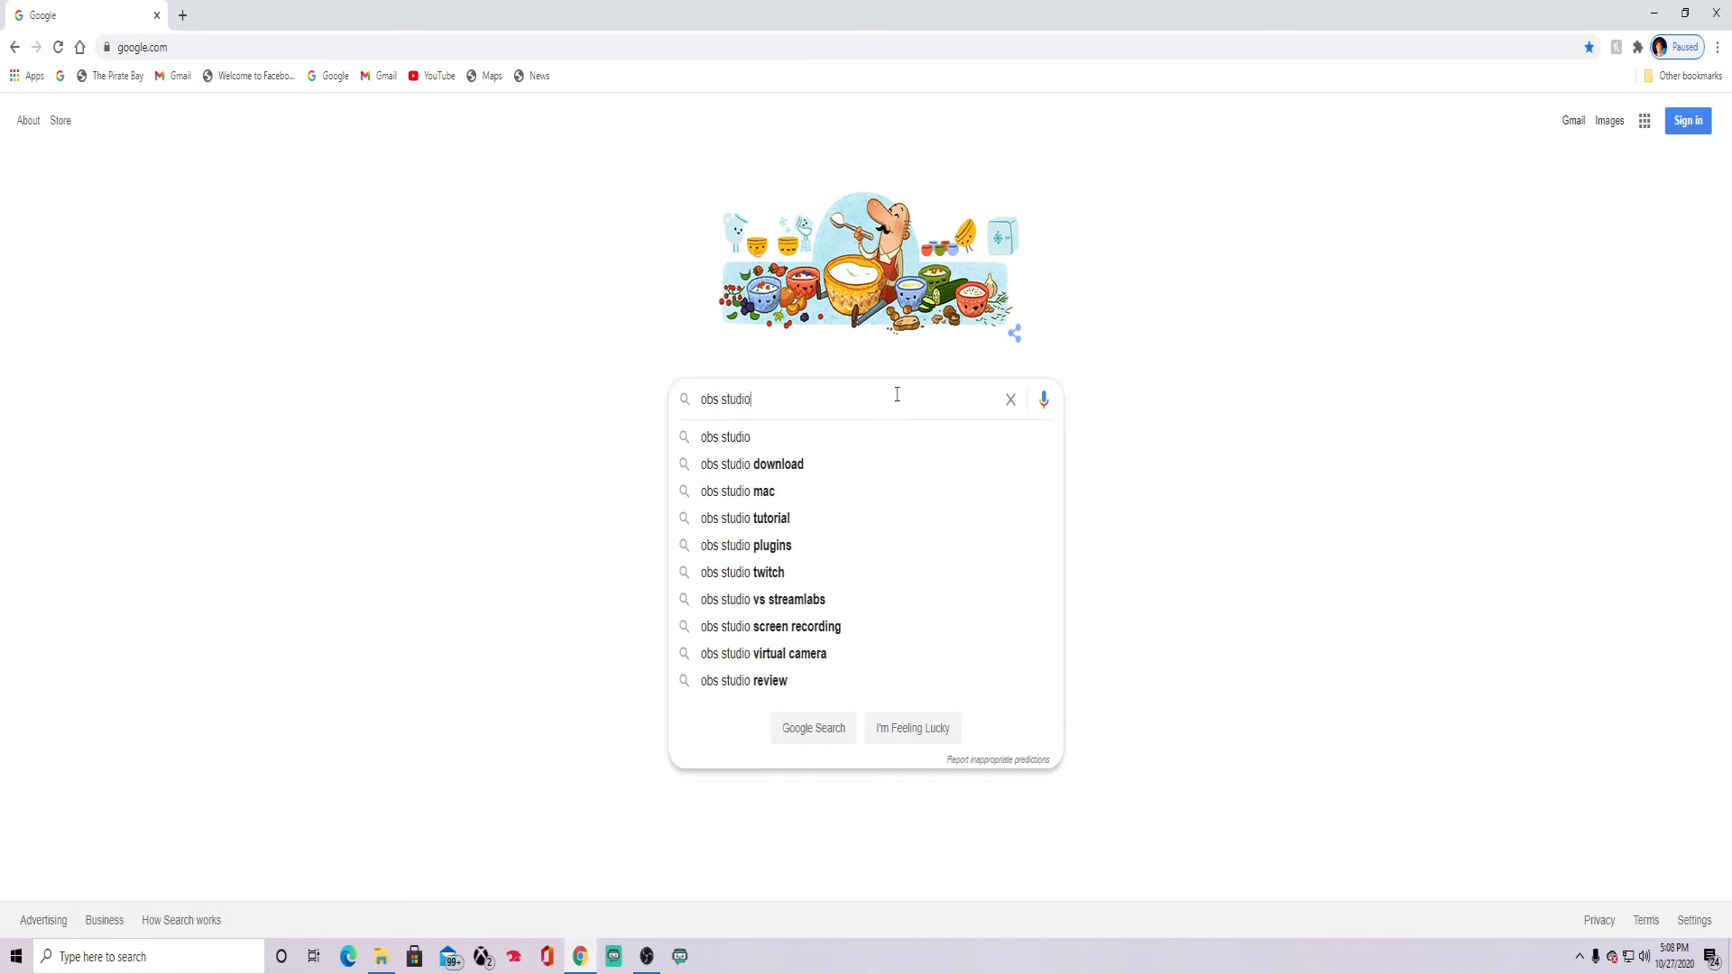
key(Return)
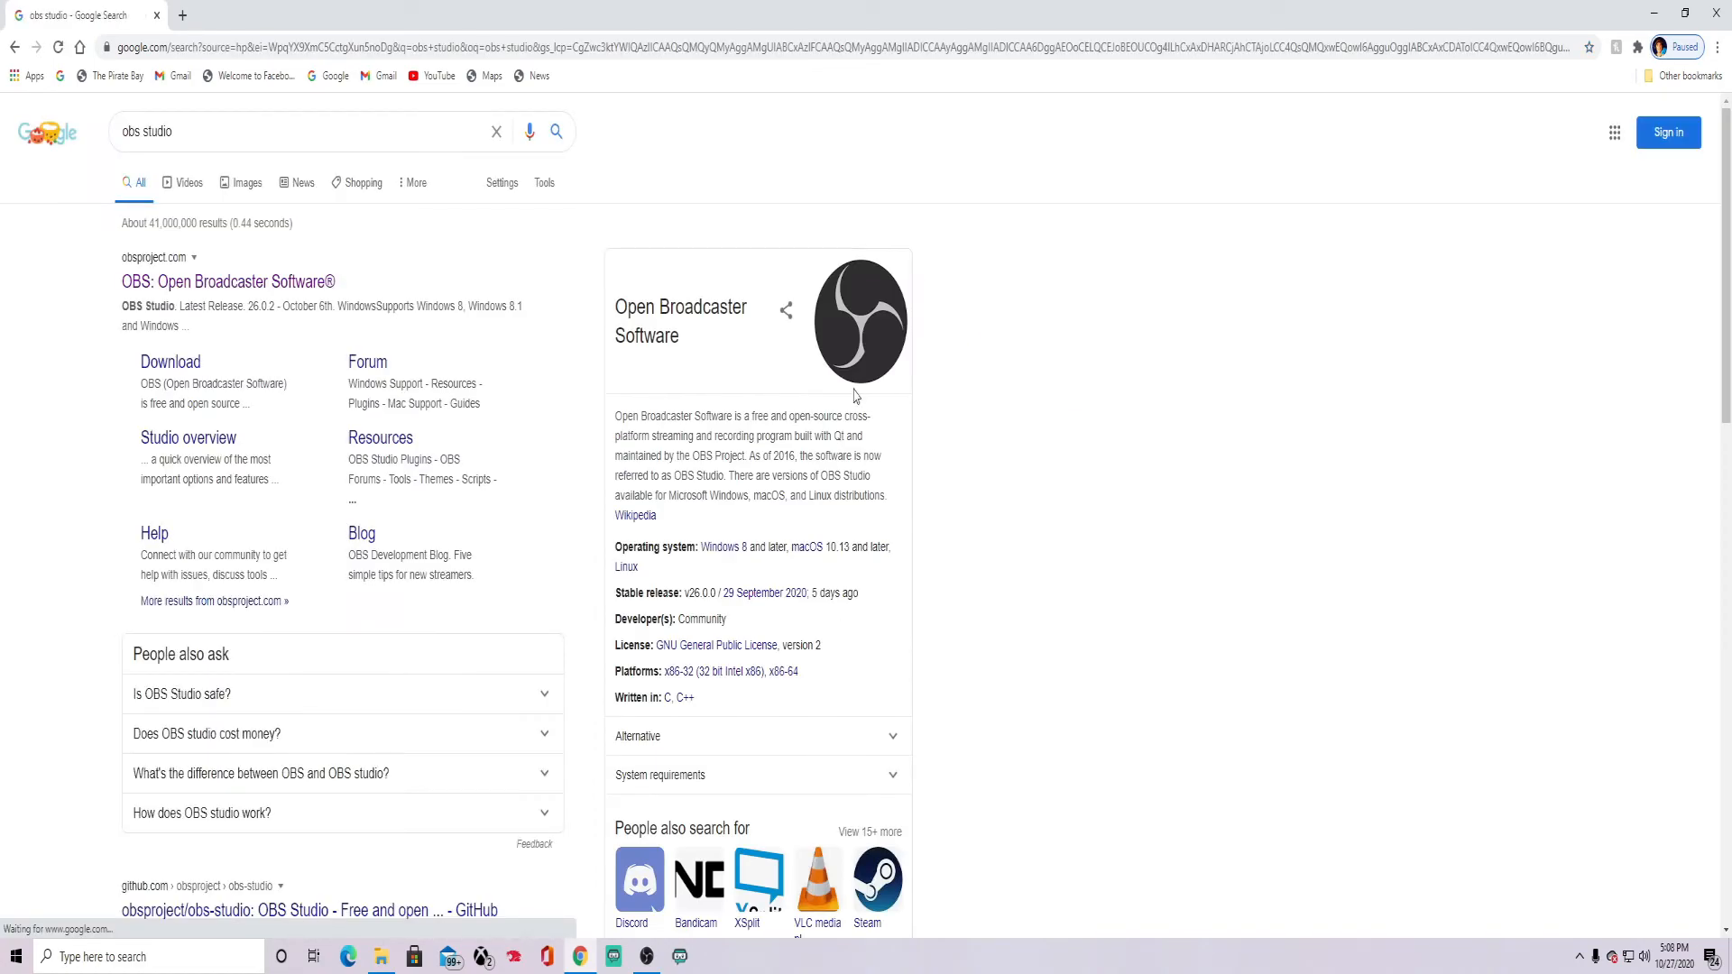
click(226, 293)
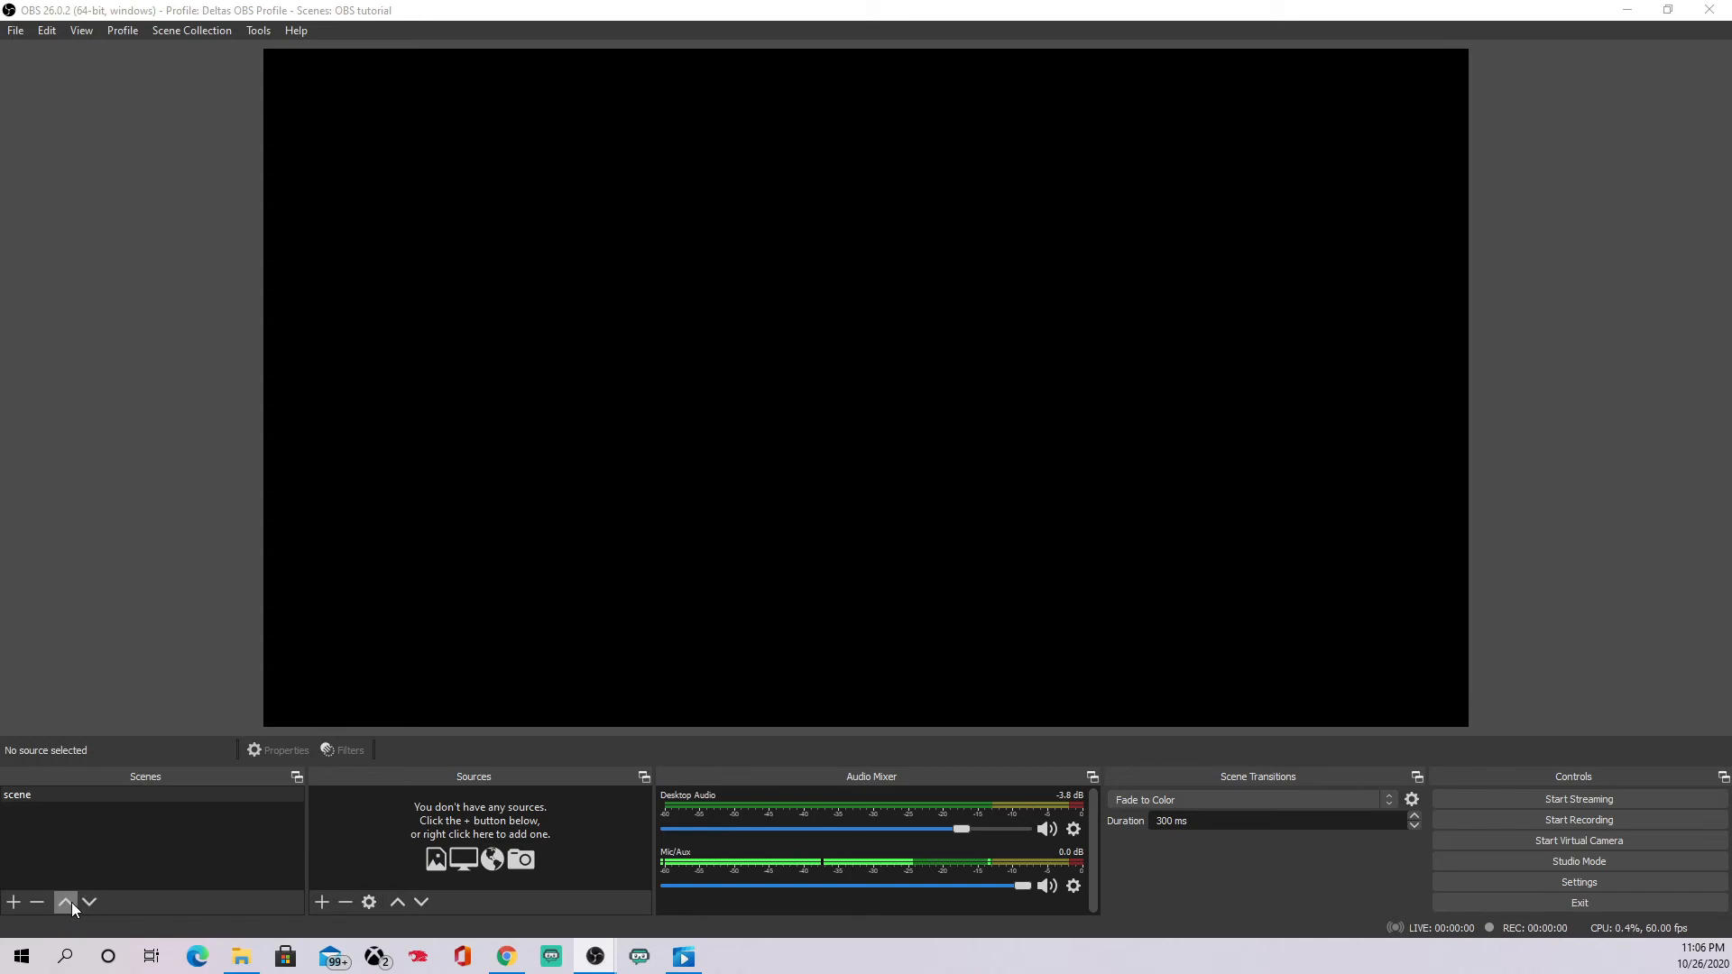
Add four new scenes named Scene 2, Scene 3, Scene 4 and Scene 5.
click(13, 902)
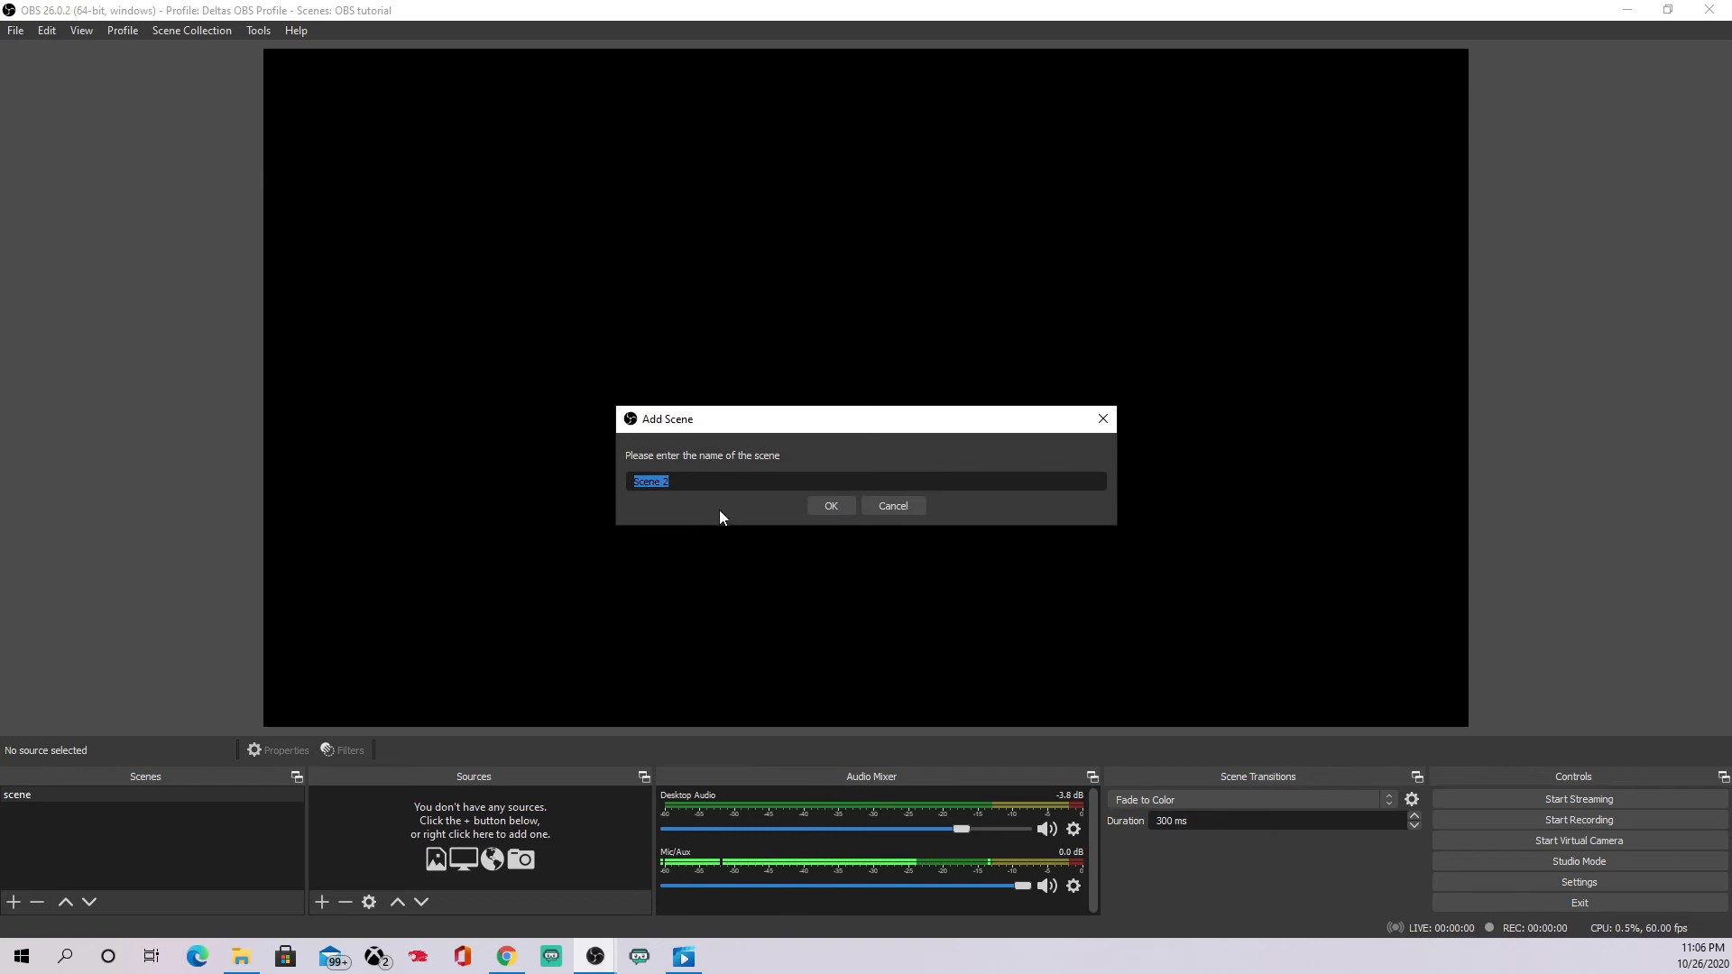
click(833, 506)
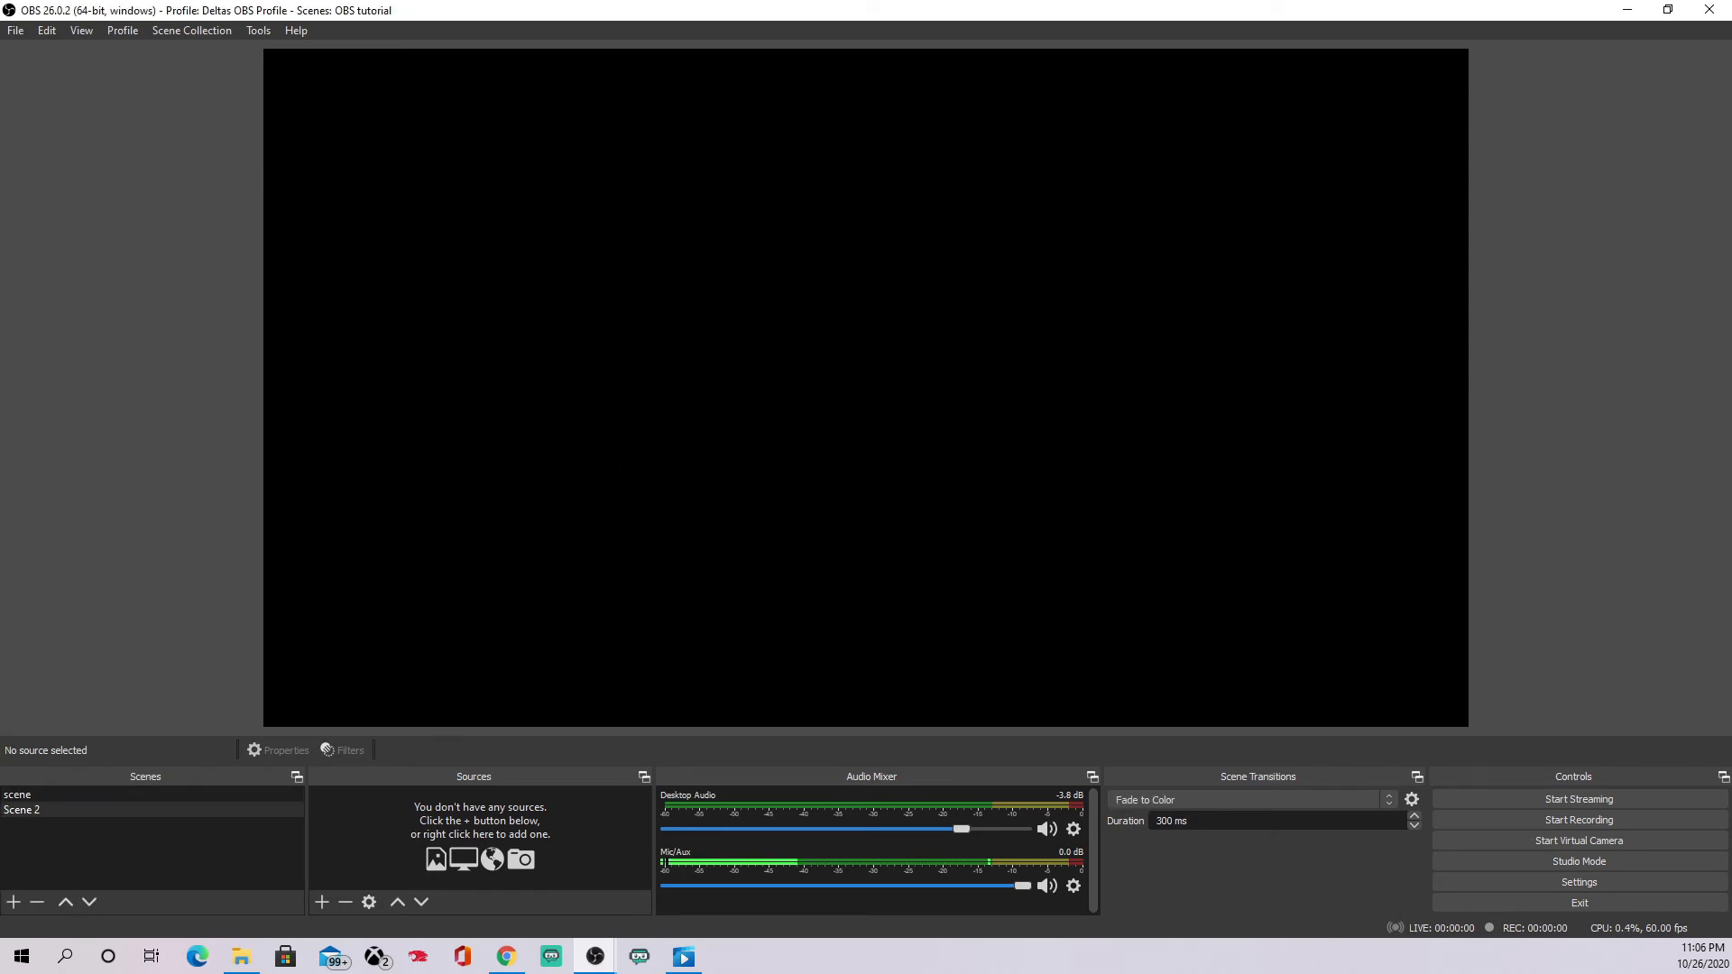
click(14, 902)
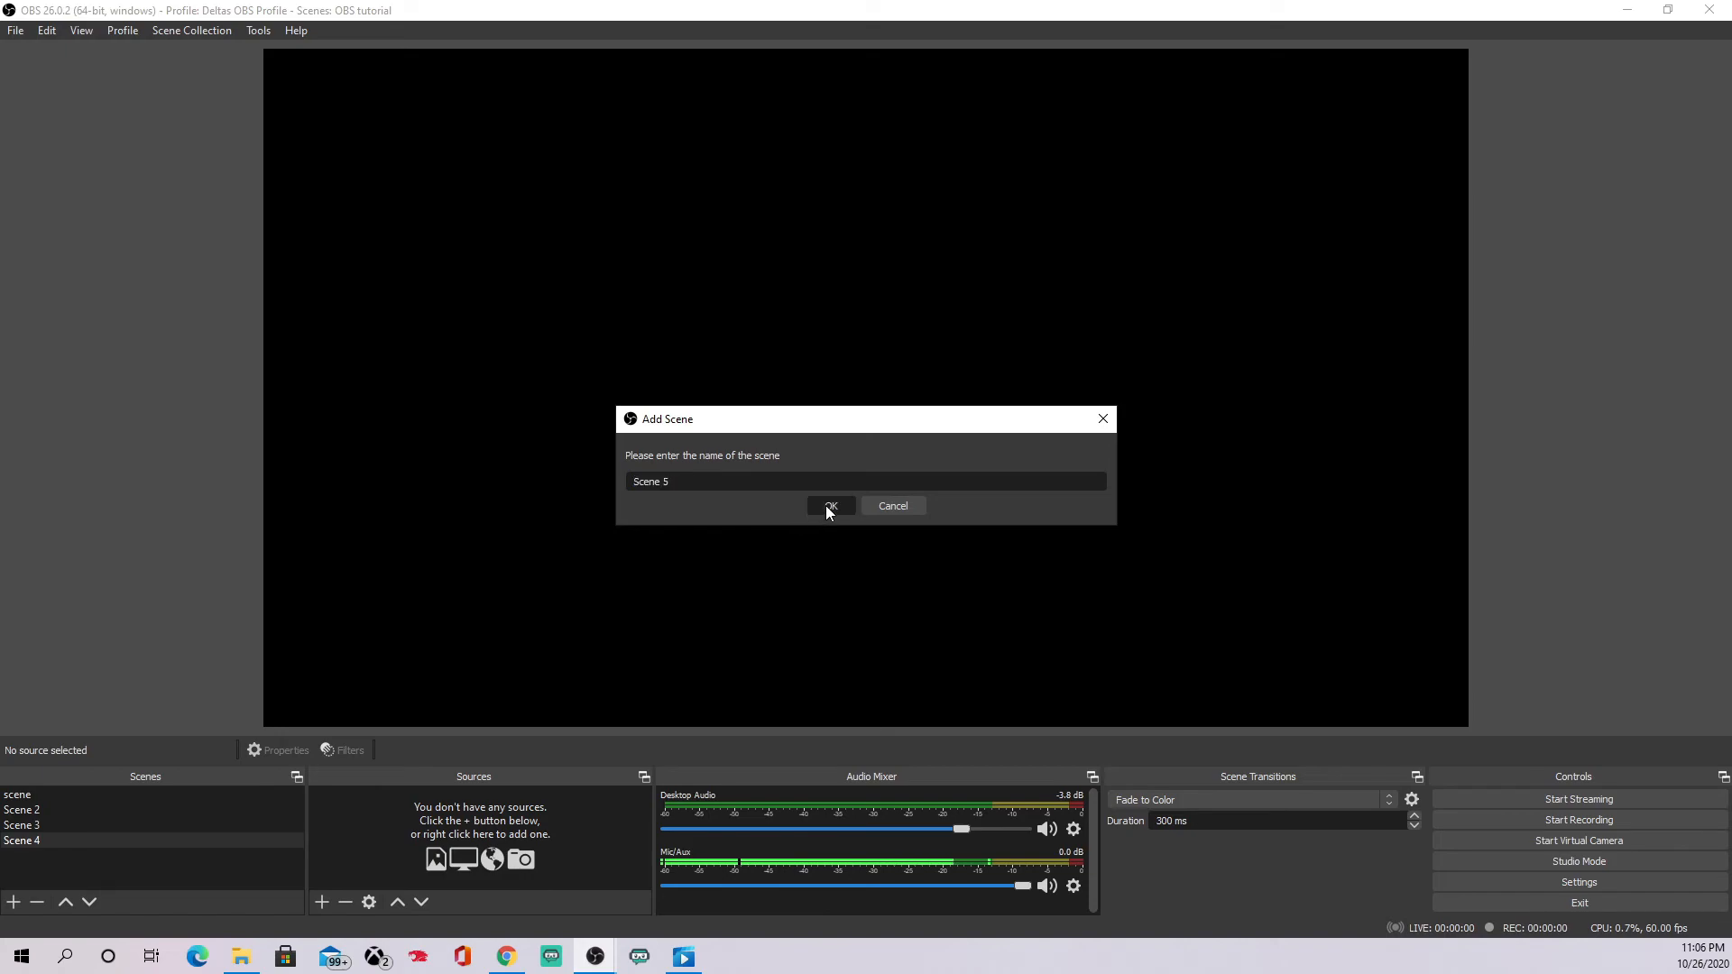
click(827, 507)
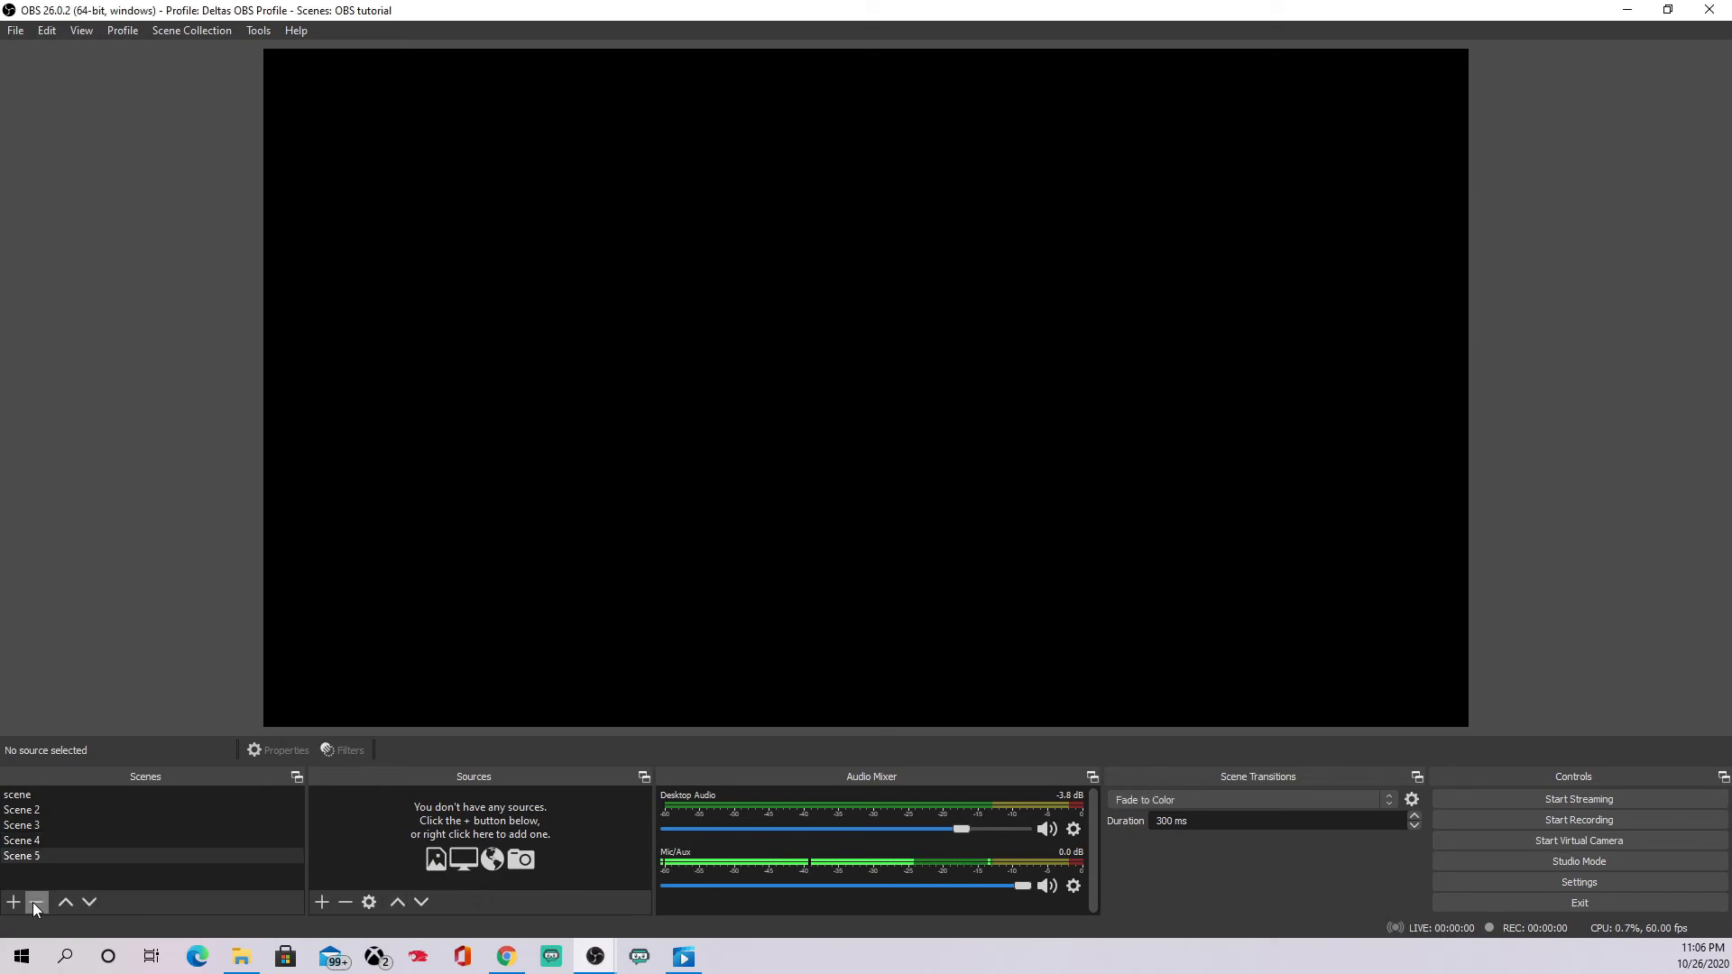
Move Scene 4 up to the first place in the scene list.
click(47, 842)
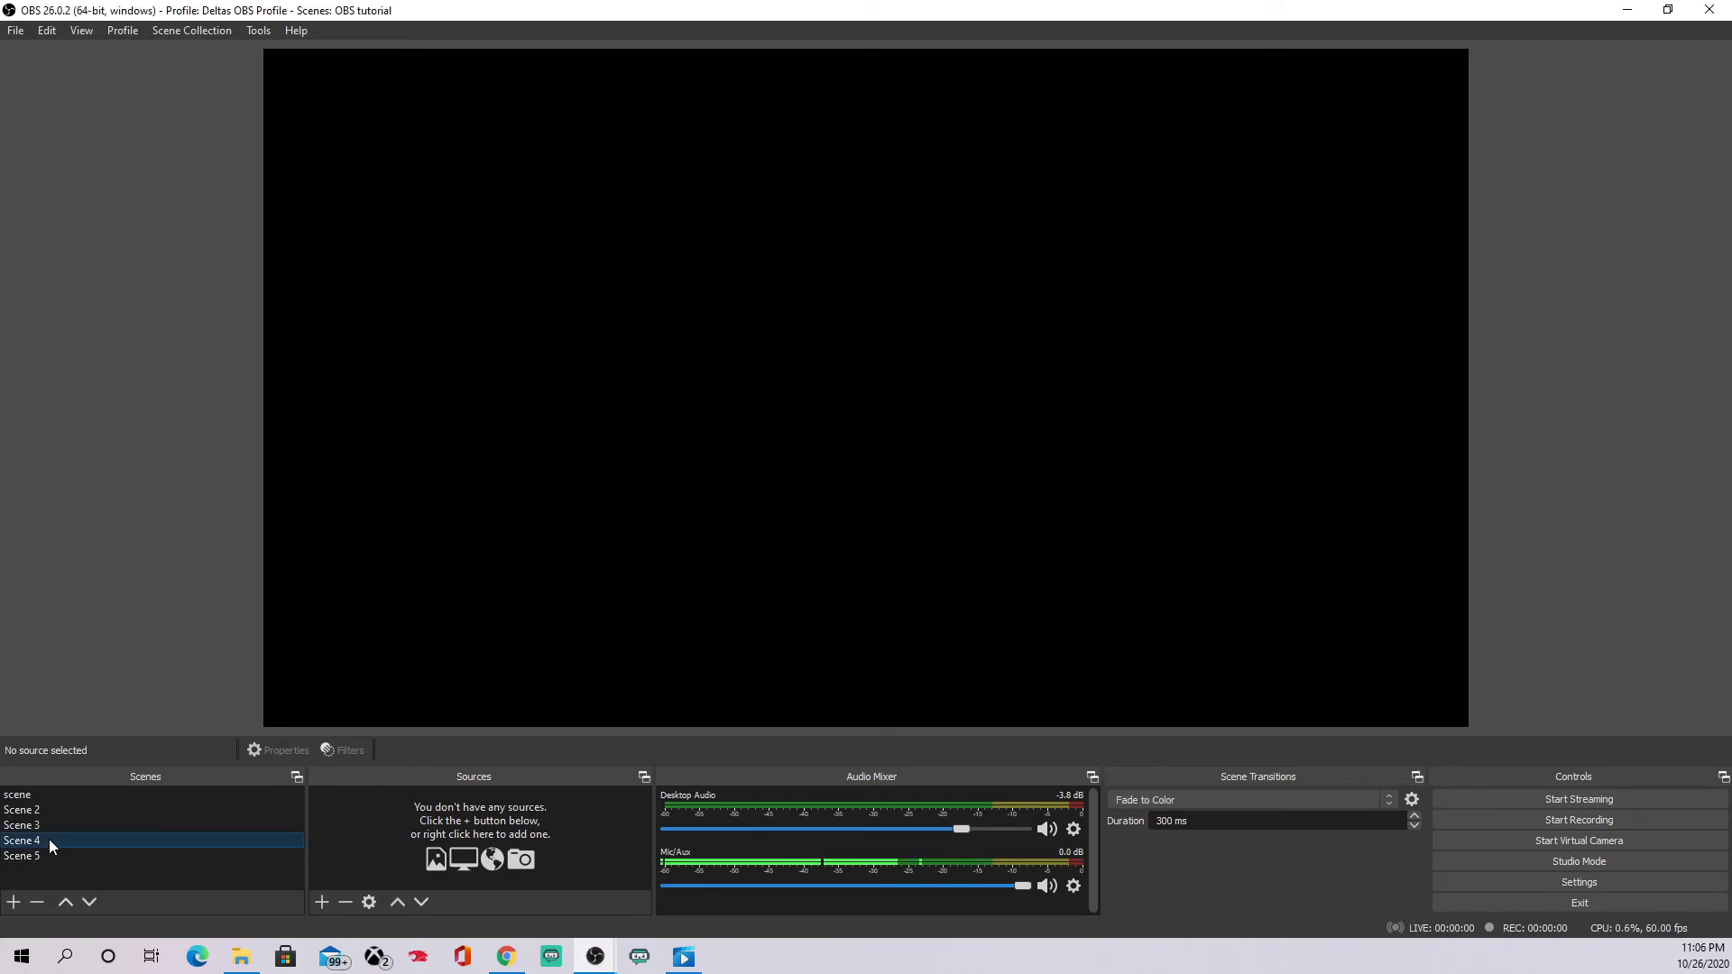
click(66, 901)
click(67, 902)
click(67, 902)
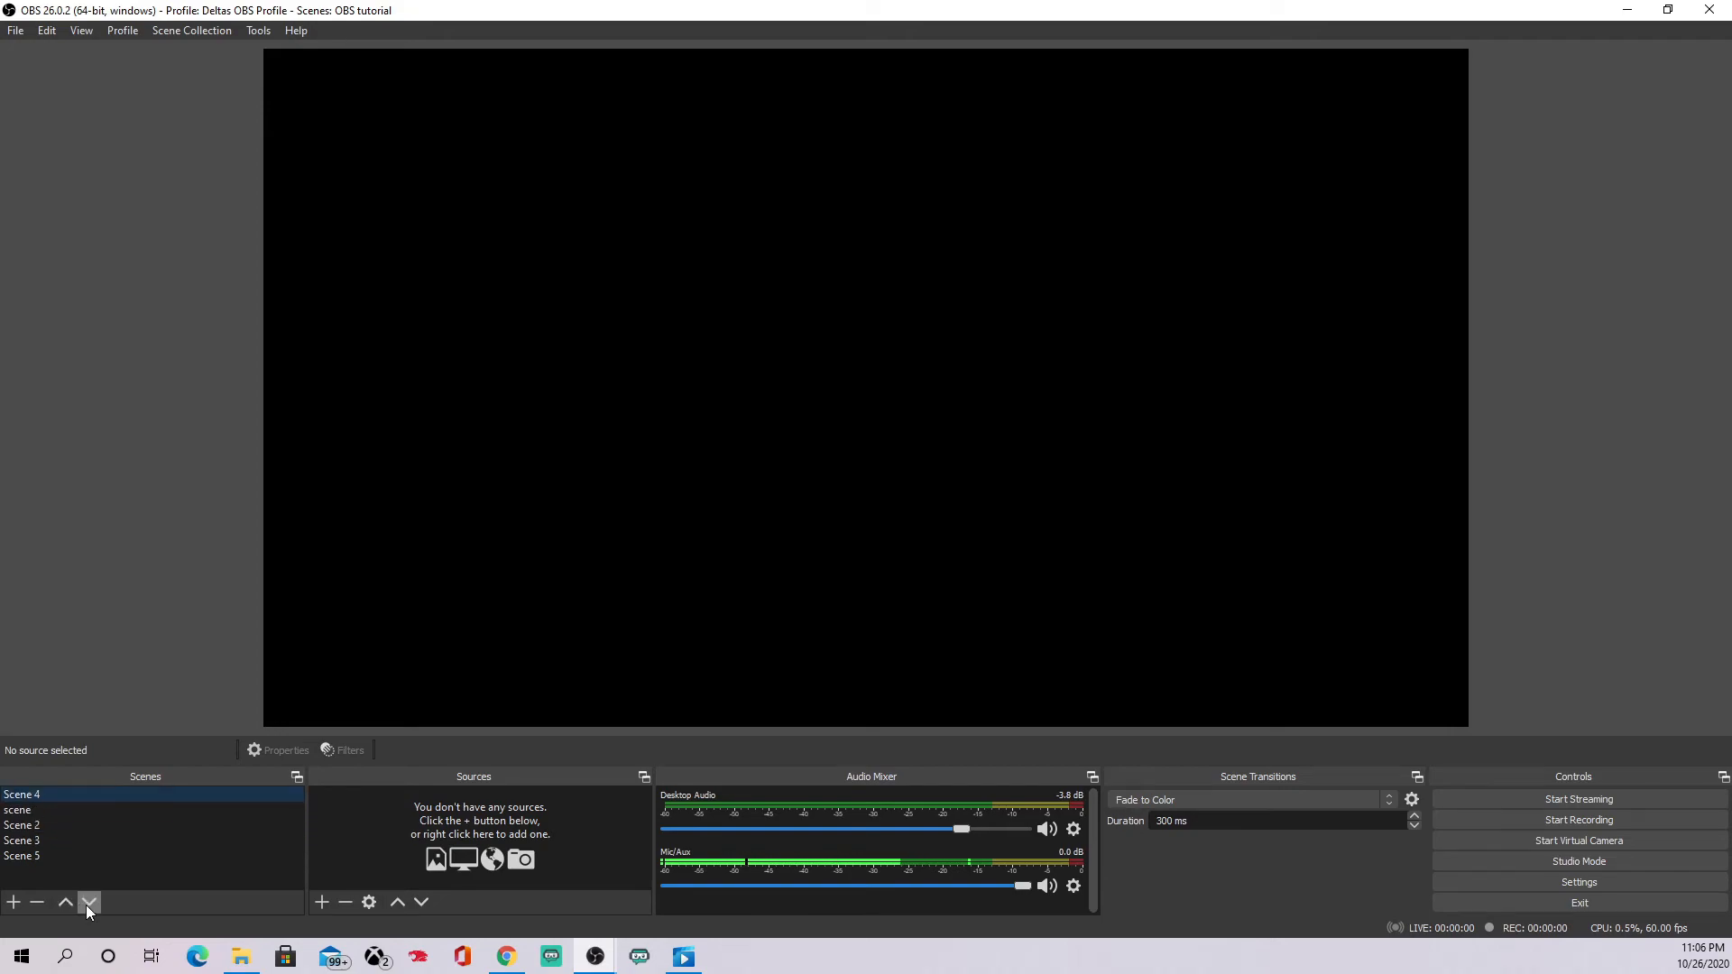
Move Scene 4 down to the last place in the scene list, below Scene 5.
click(90, 900)
click(90, 900)
click(89, 900)
click(89, 900)
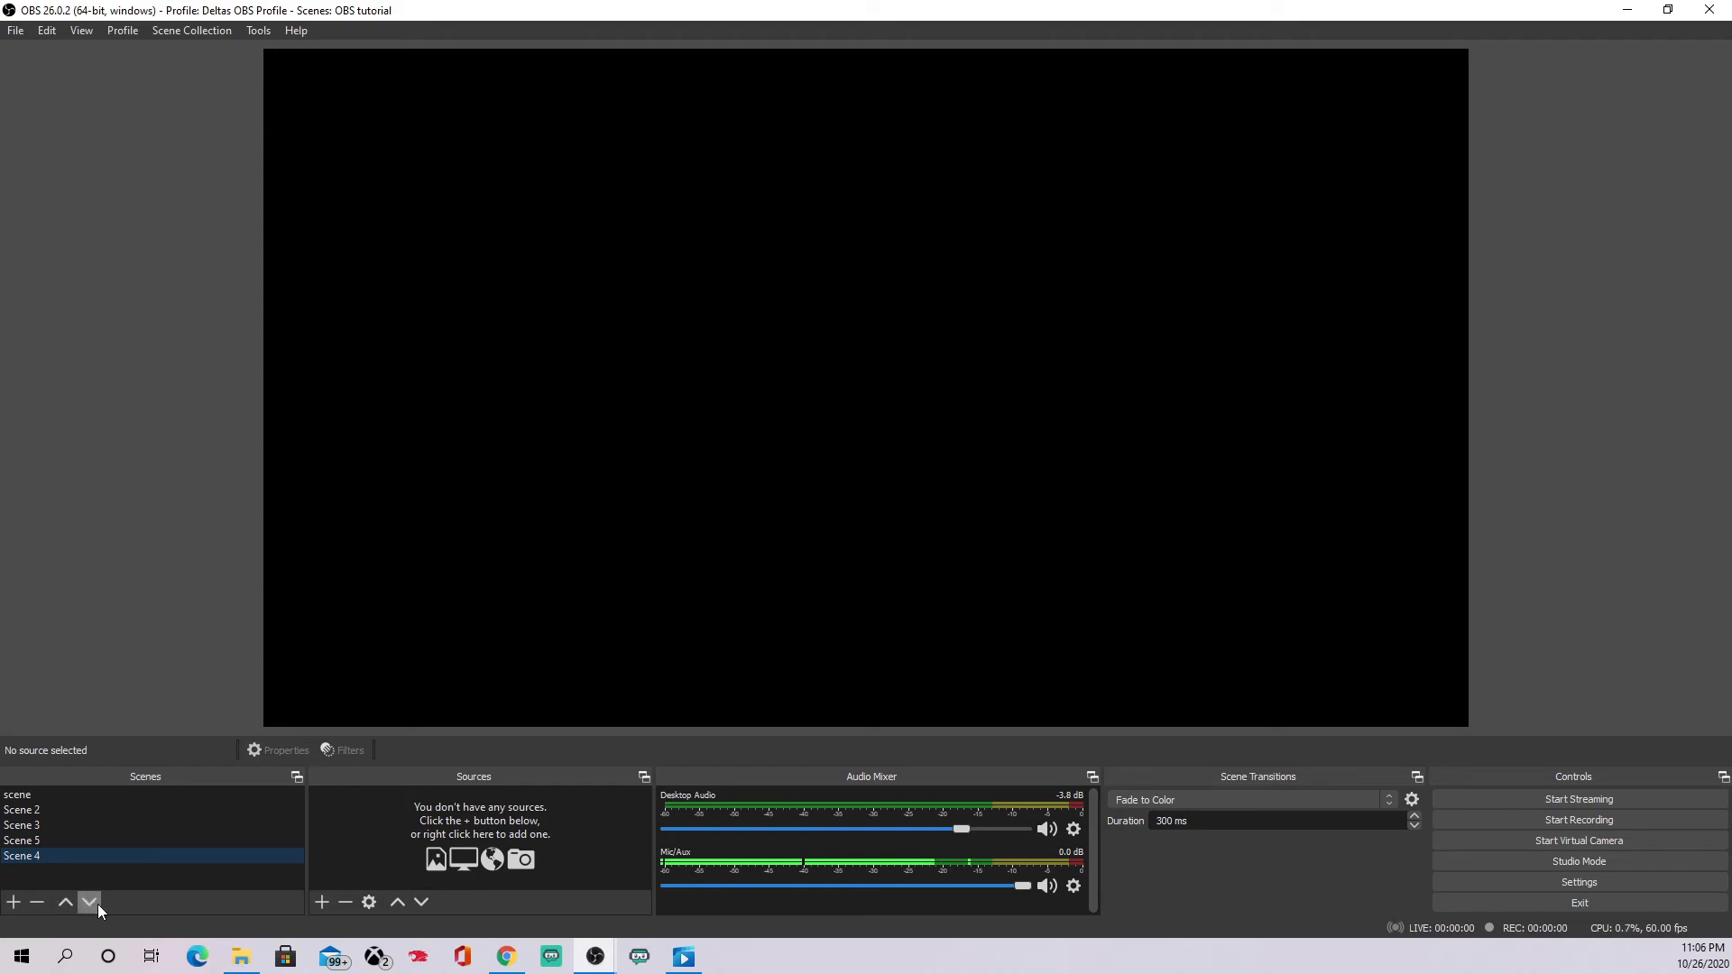
Examine which effect filters can be added to Scene 4, and close its filters window without adding any.
right_click(87, 854)
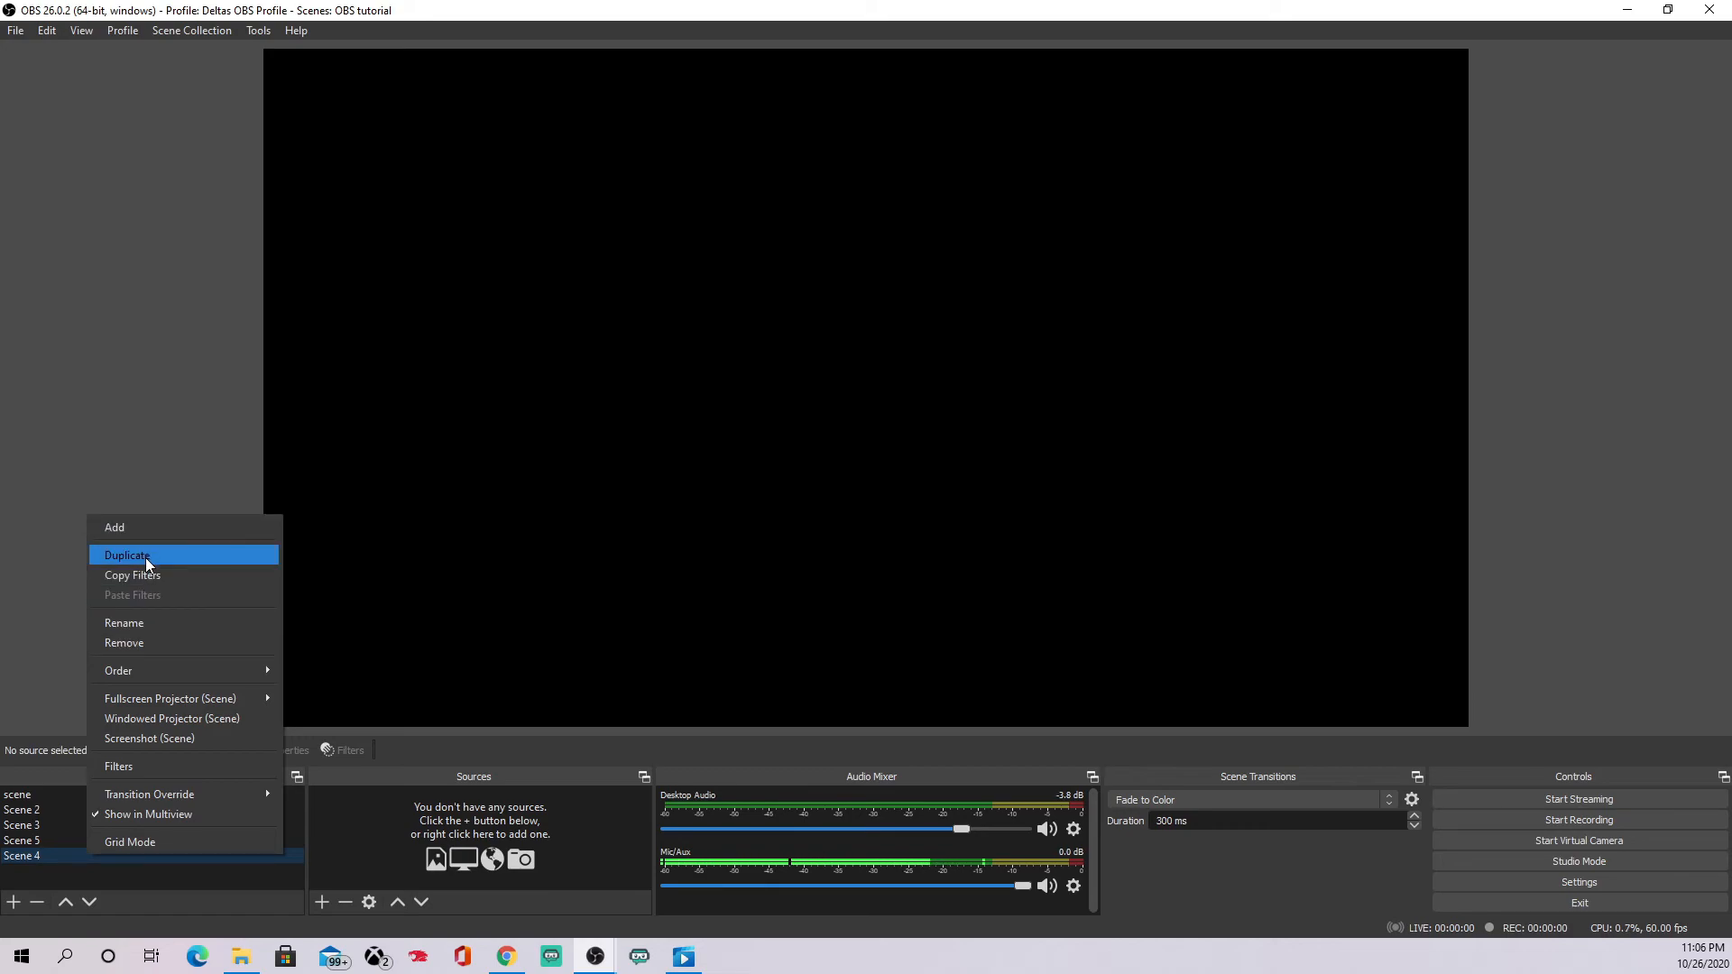
click(157, 765)
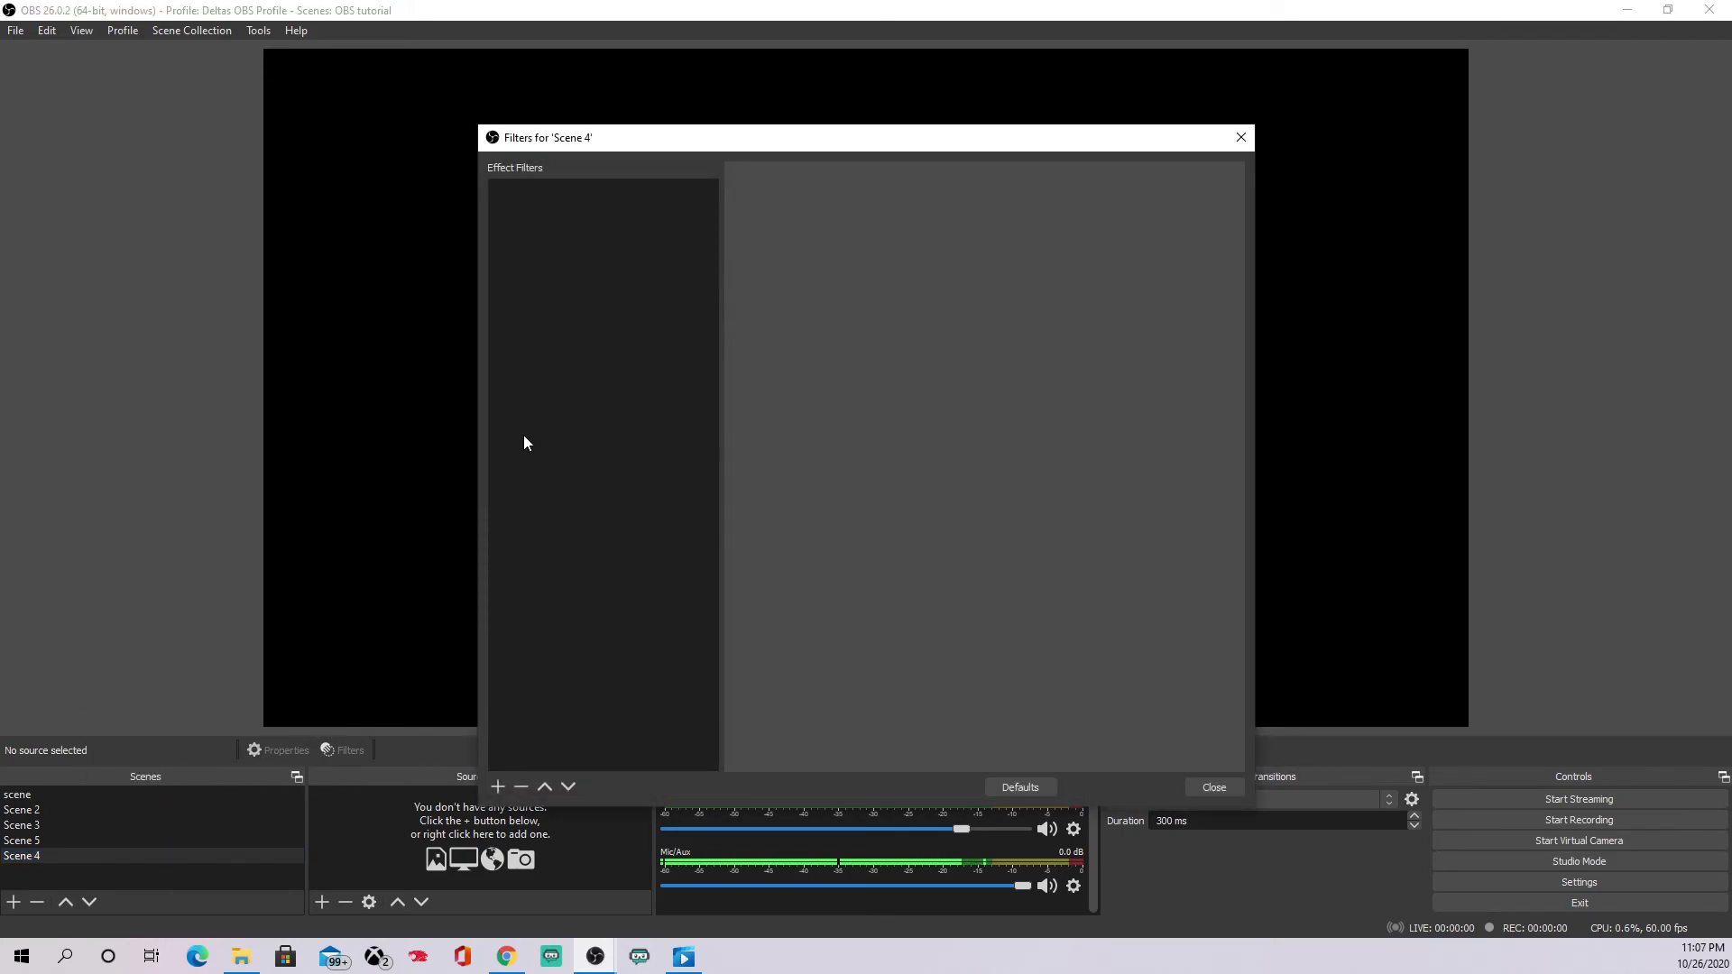
click(1225, 786)
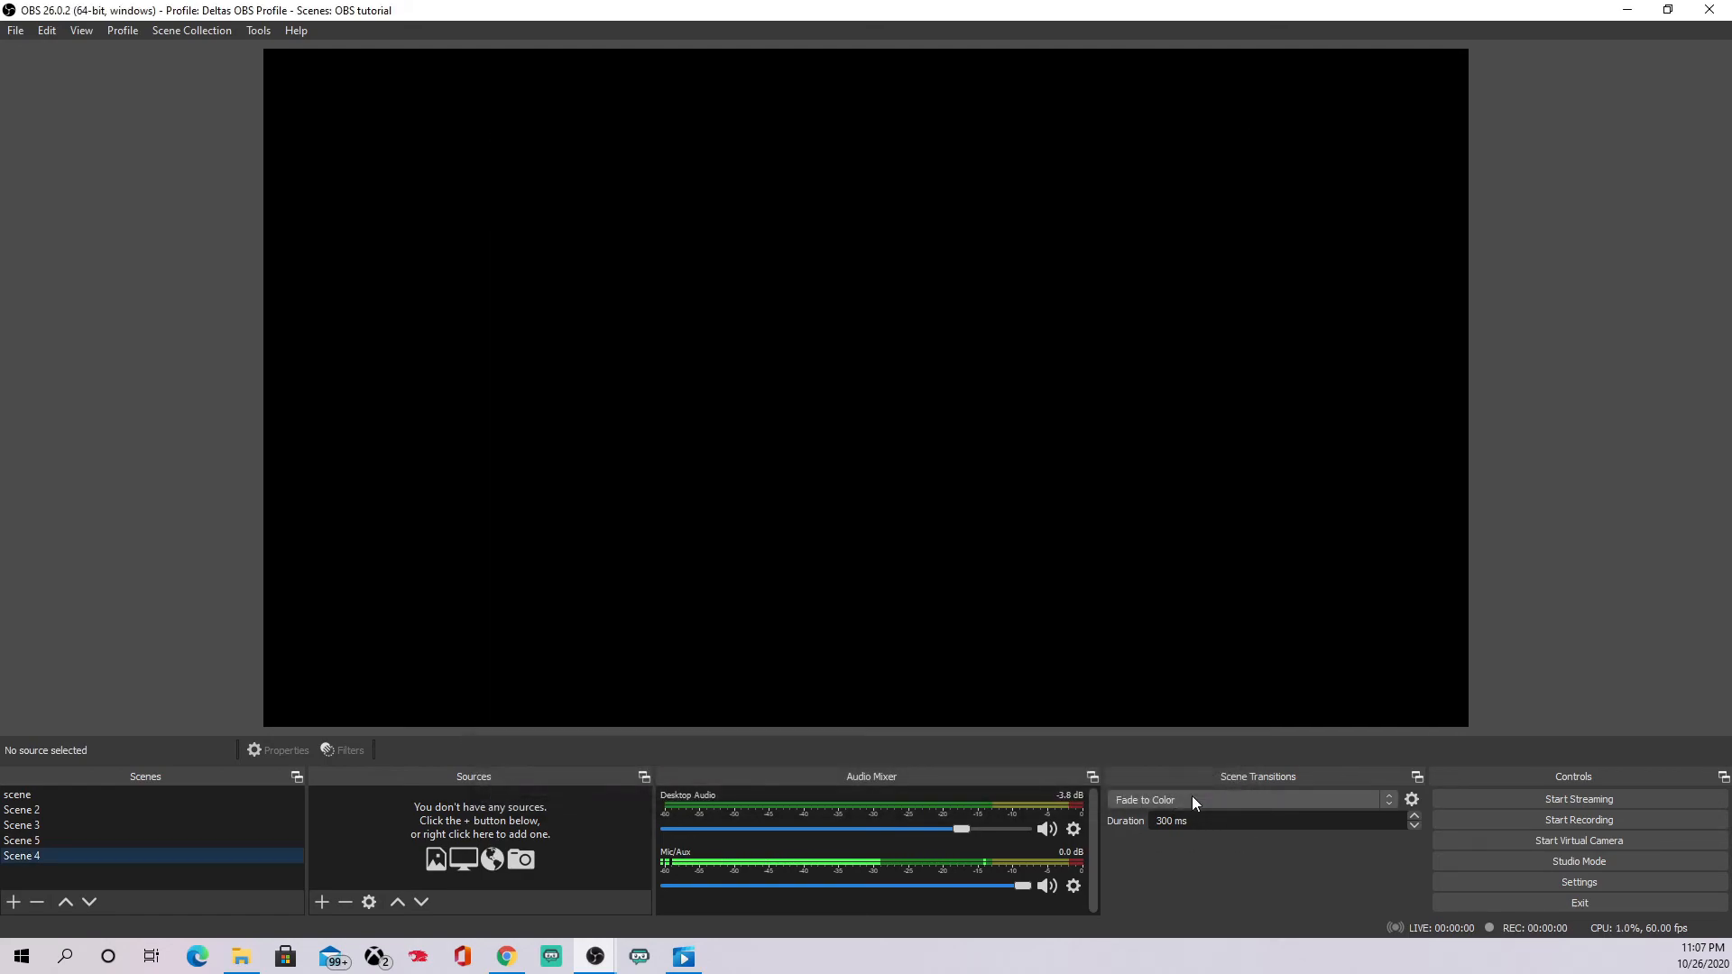
right_click(45, 850)
click(131, 760)
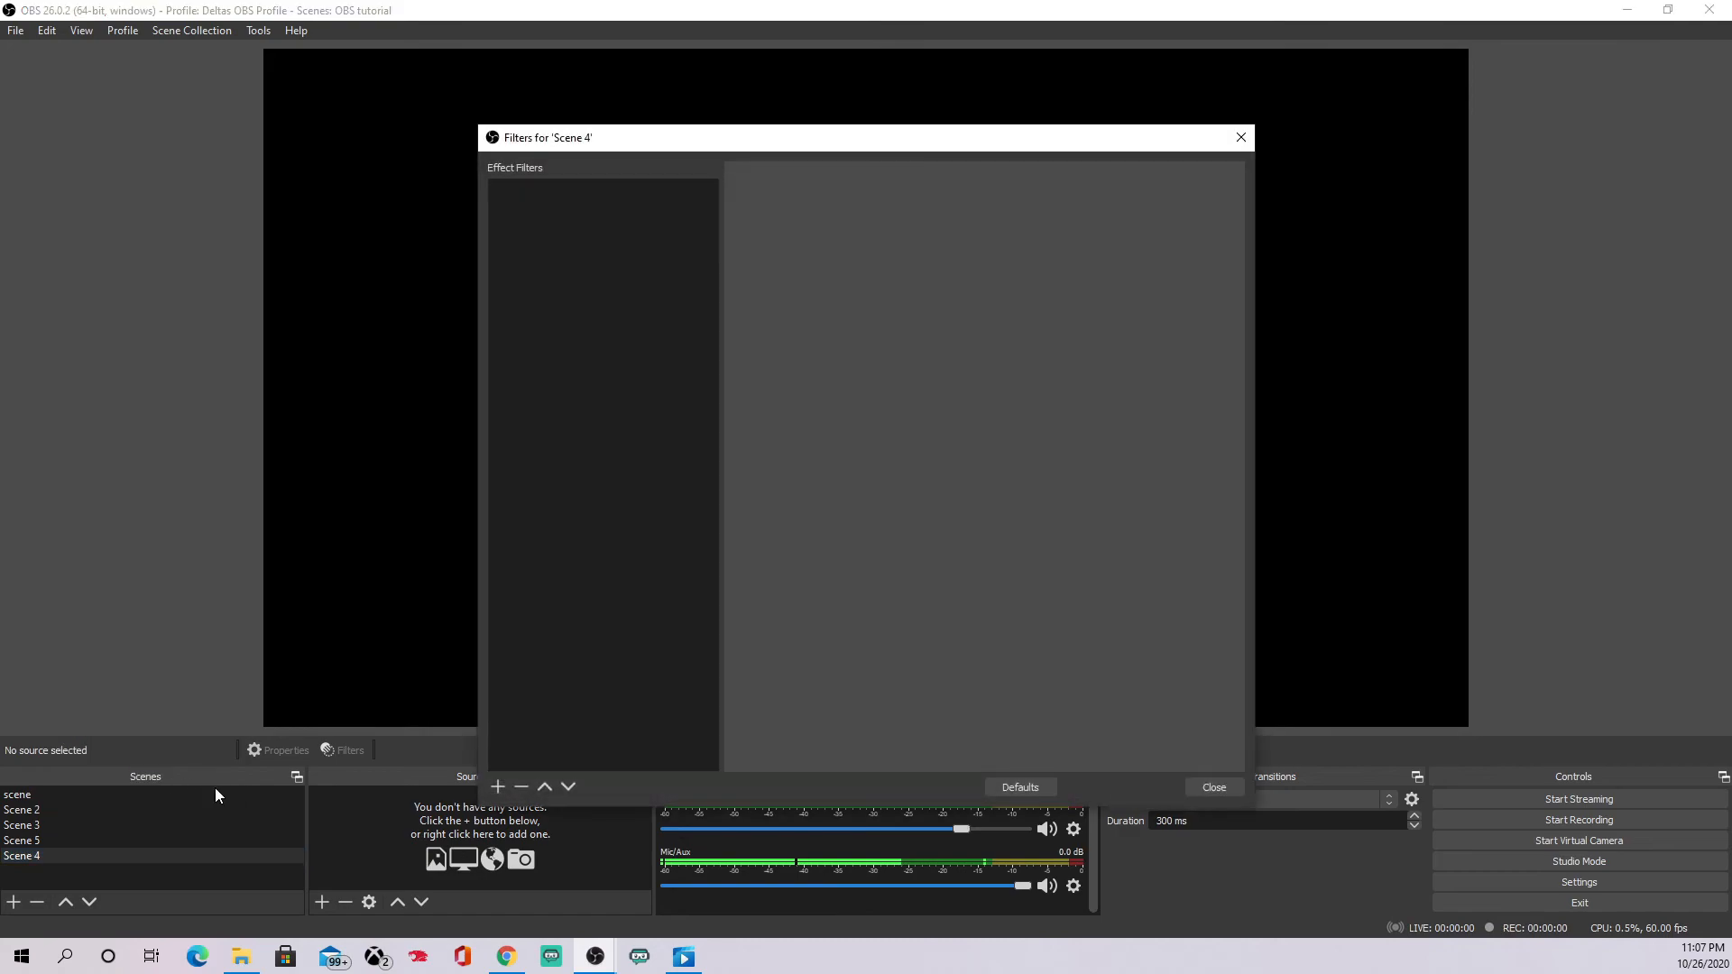
click(497, 787)
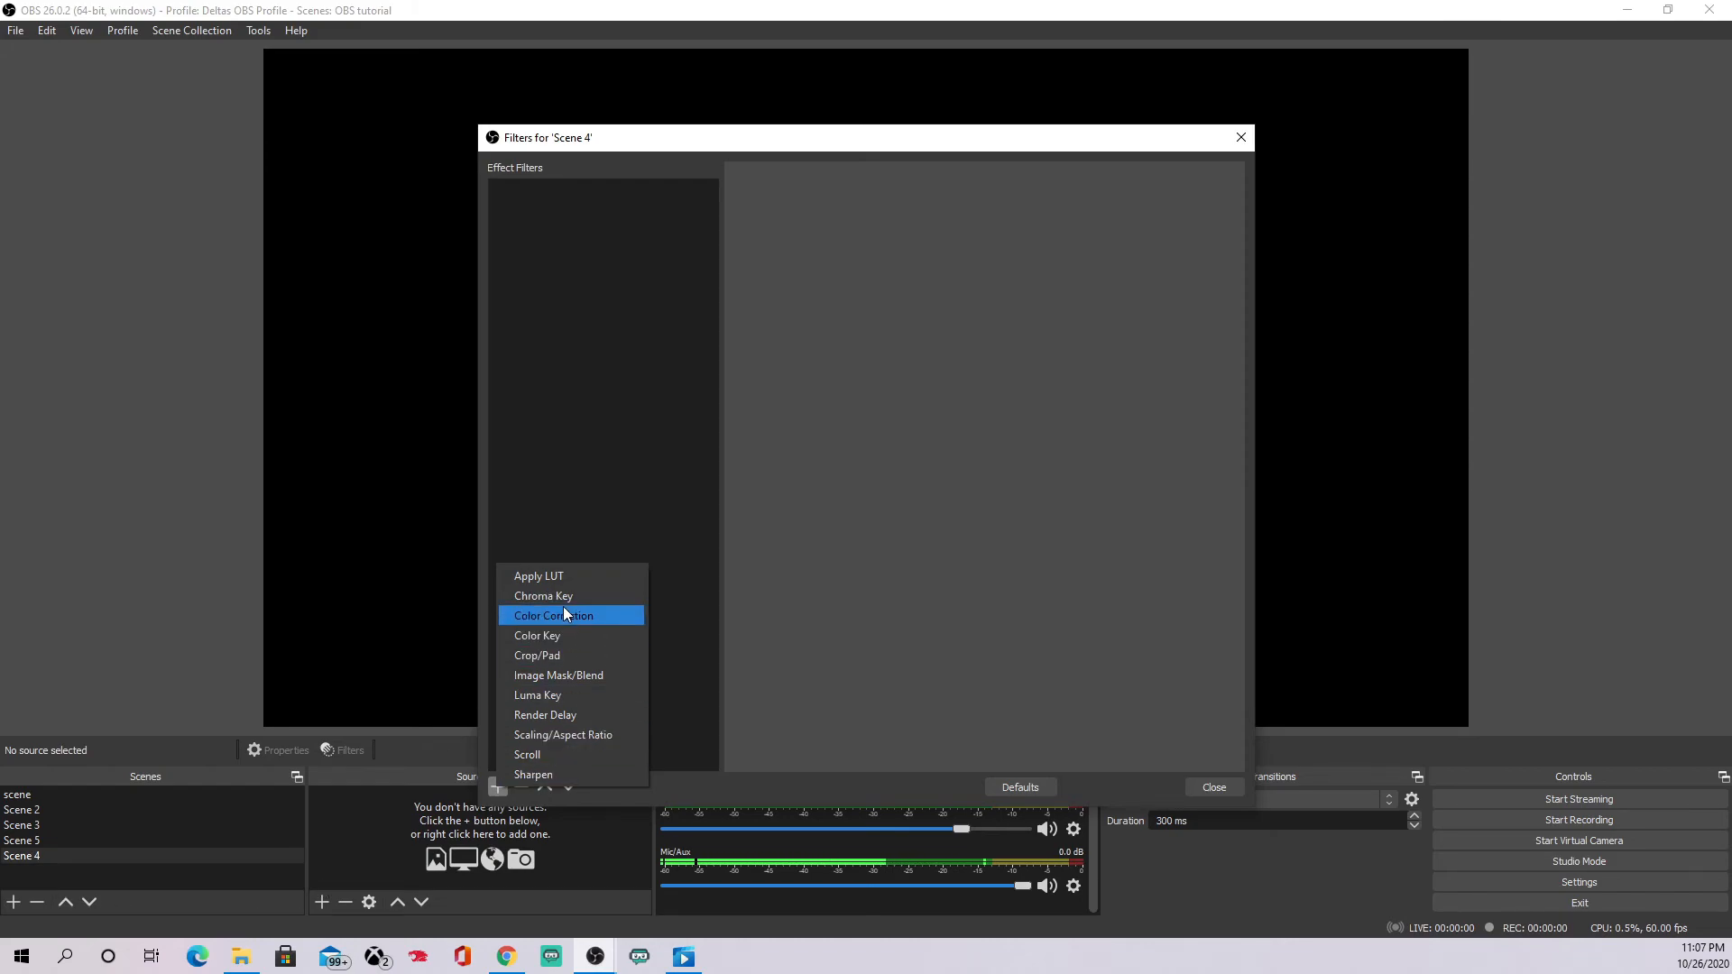
click(1214, 788)
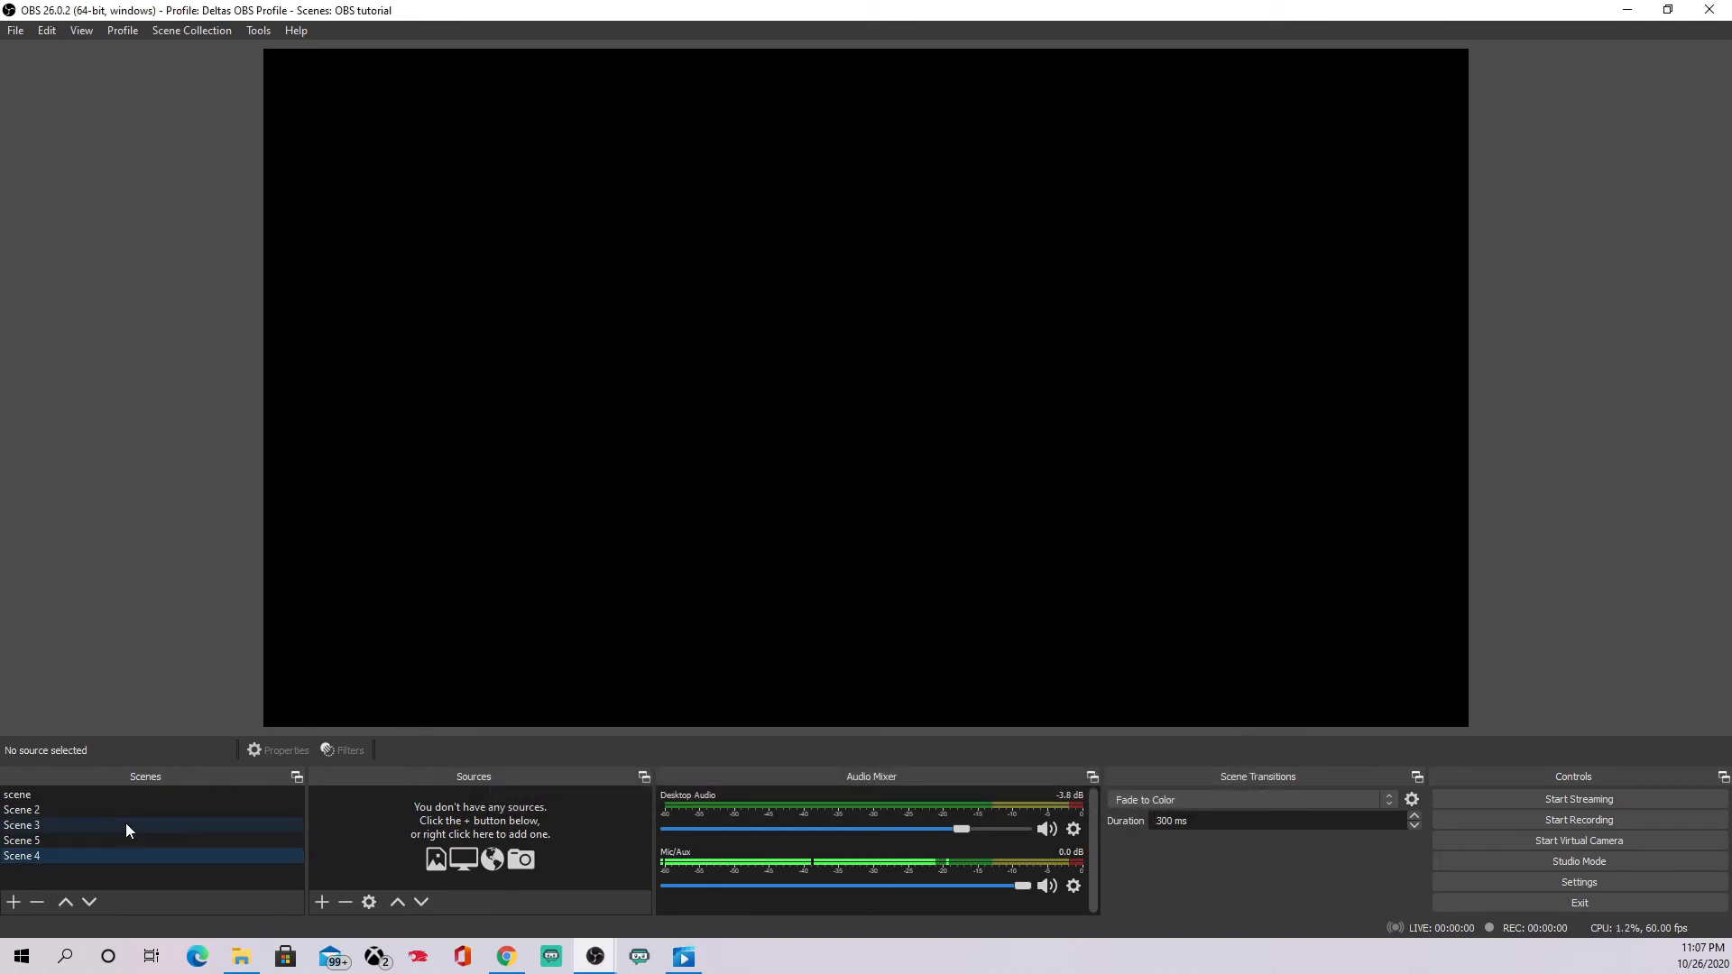
Switch back and forth between the scenes in the list to look at each one's preview and sources.
click(32, 826)
click(36, 809)
click(37, 797)
click(36, 826)
click(36, 843)
click(36, 856)
click(42, 827)
click(47, 811)
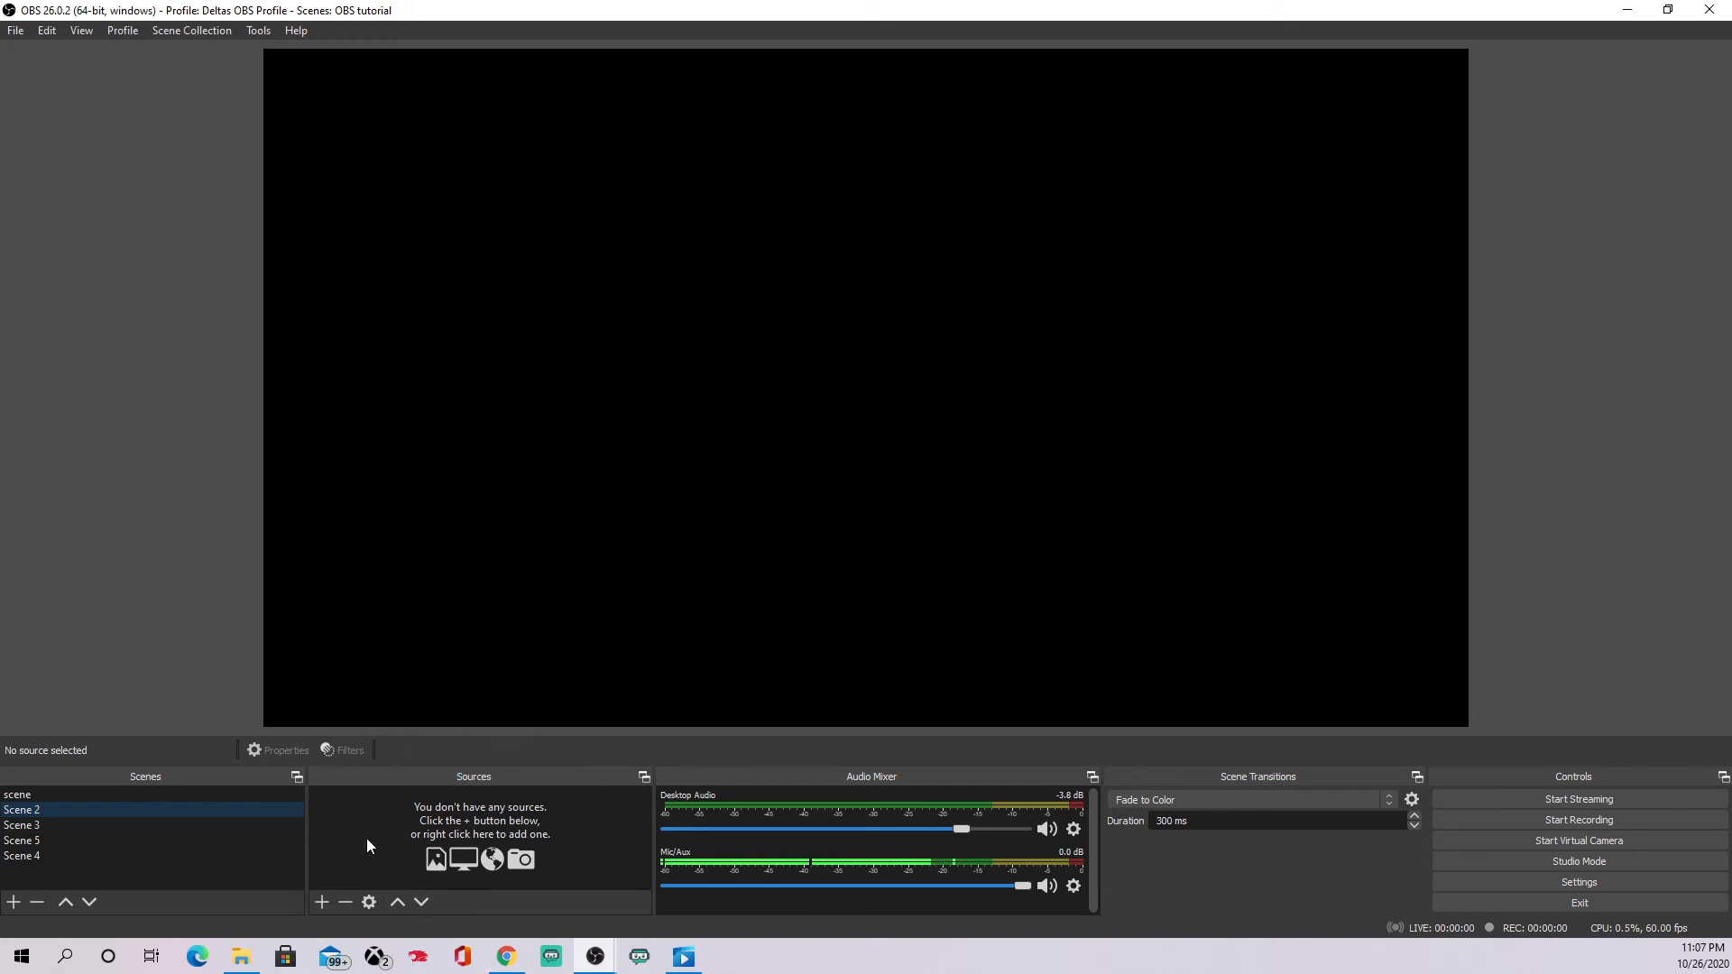
click(69, 826)
click(61, 839)
click(57, 854)
click(57, 840)
click(58, 823)
Rename Scene 2 as "webcam".
click(63, 812)
right_click(128, 811)
click(213, 586)
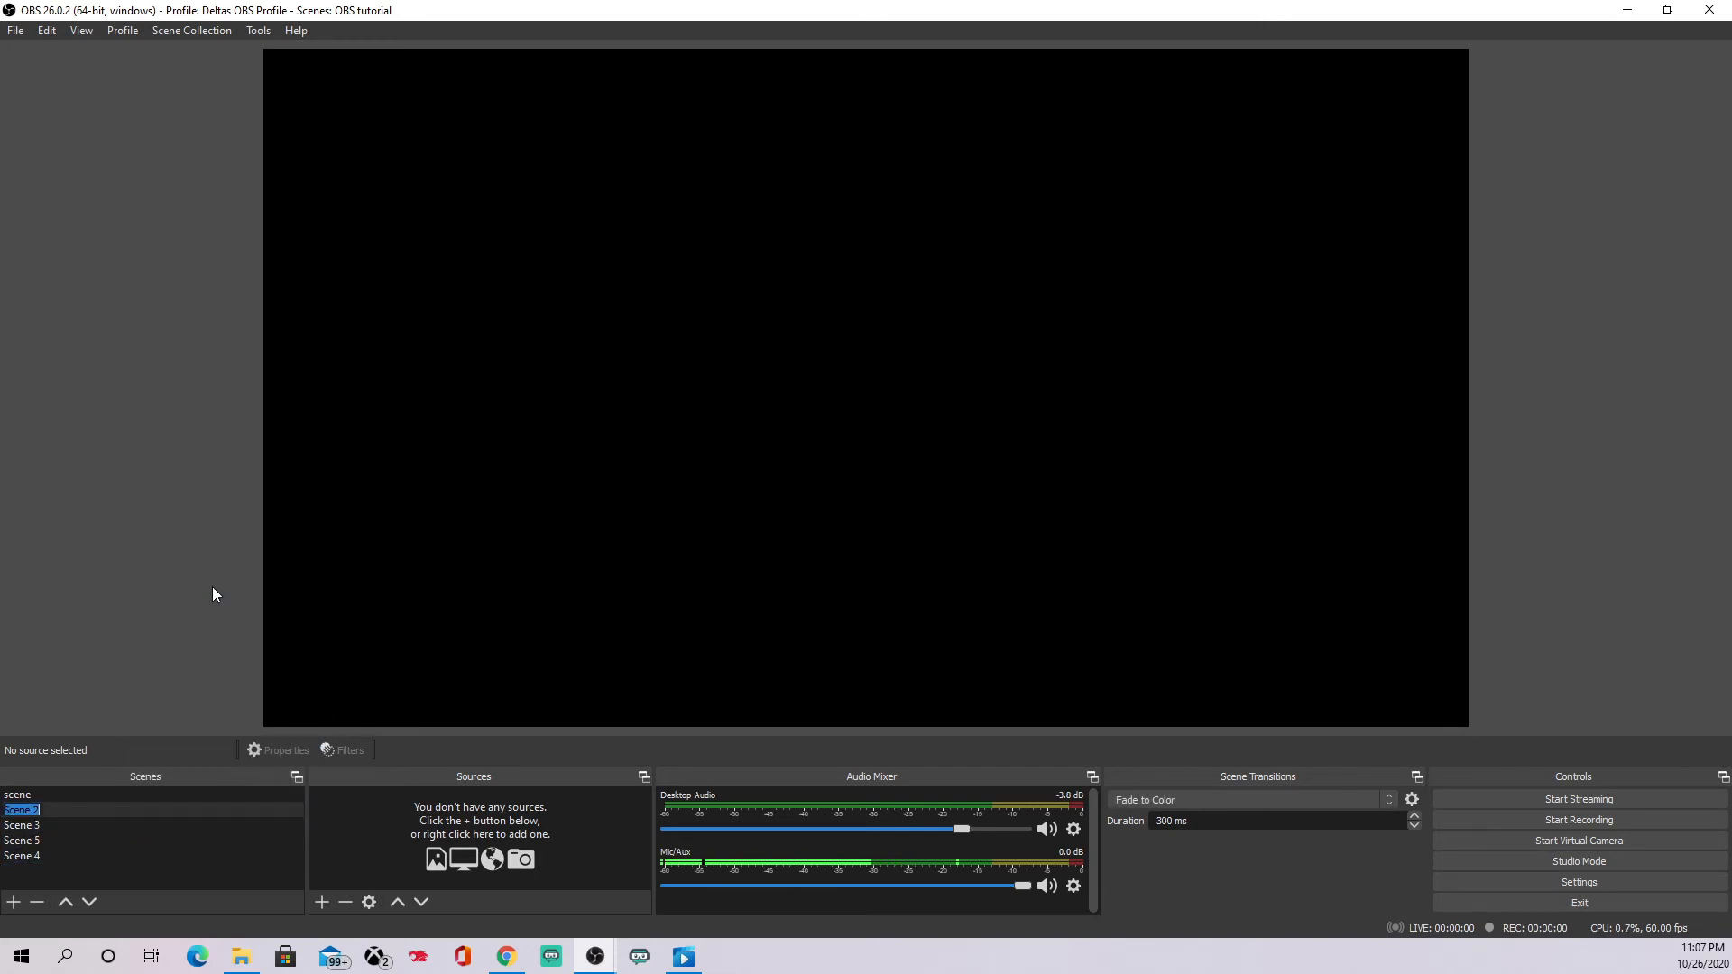
key(BackSpace)
text(webcam)
key(Return)
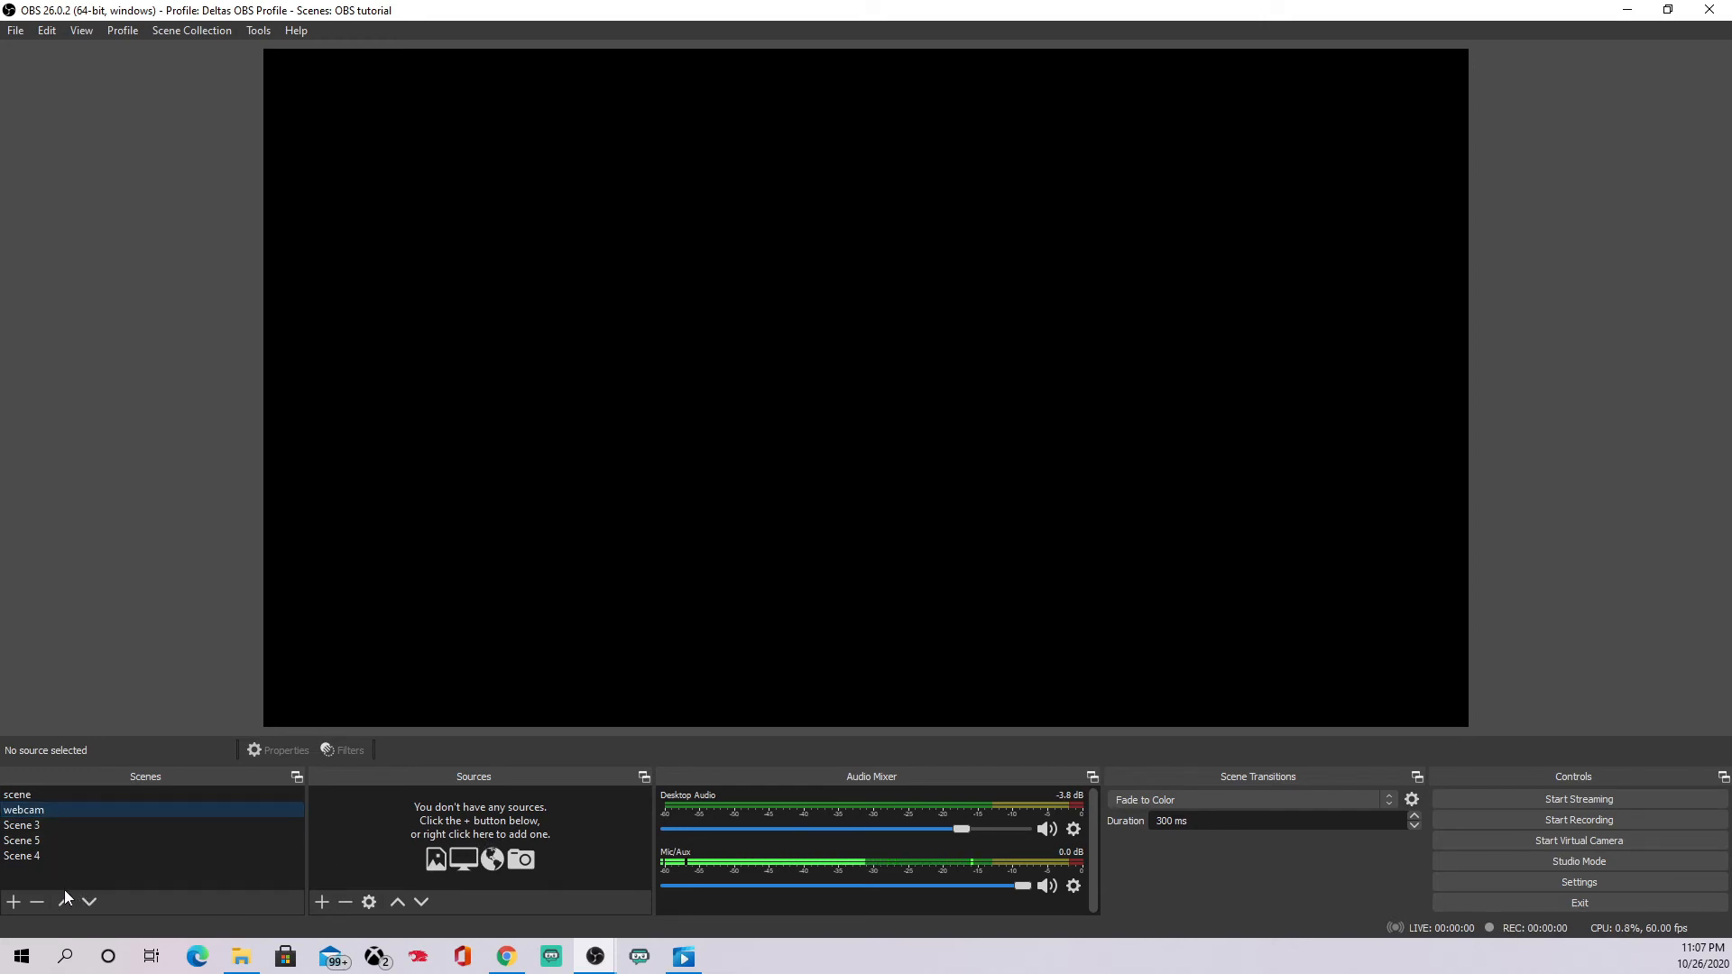
Rename Scene 3 as "live stream".
click(73, 825)
right_click(73, 824)
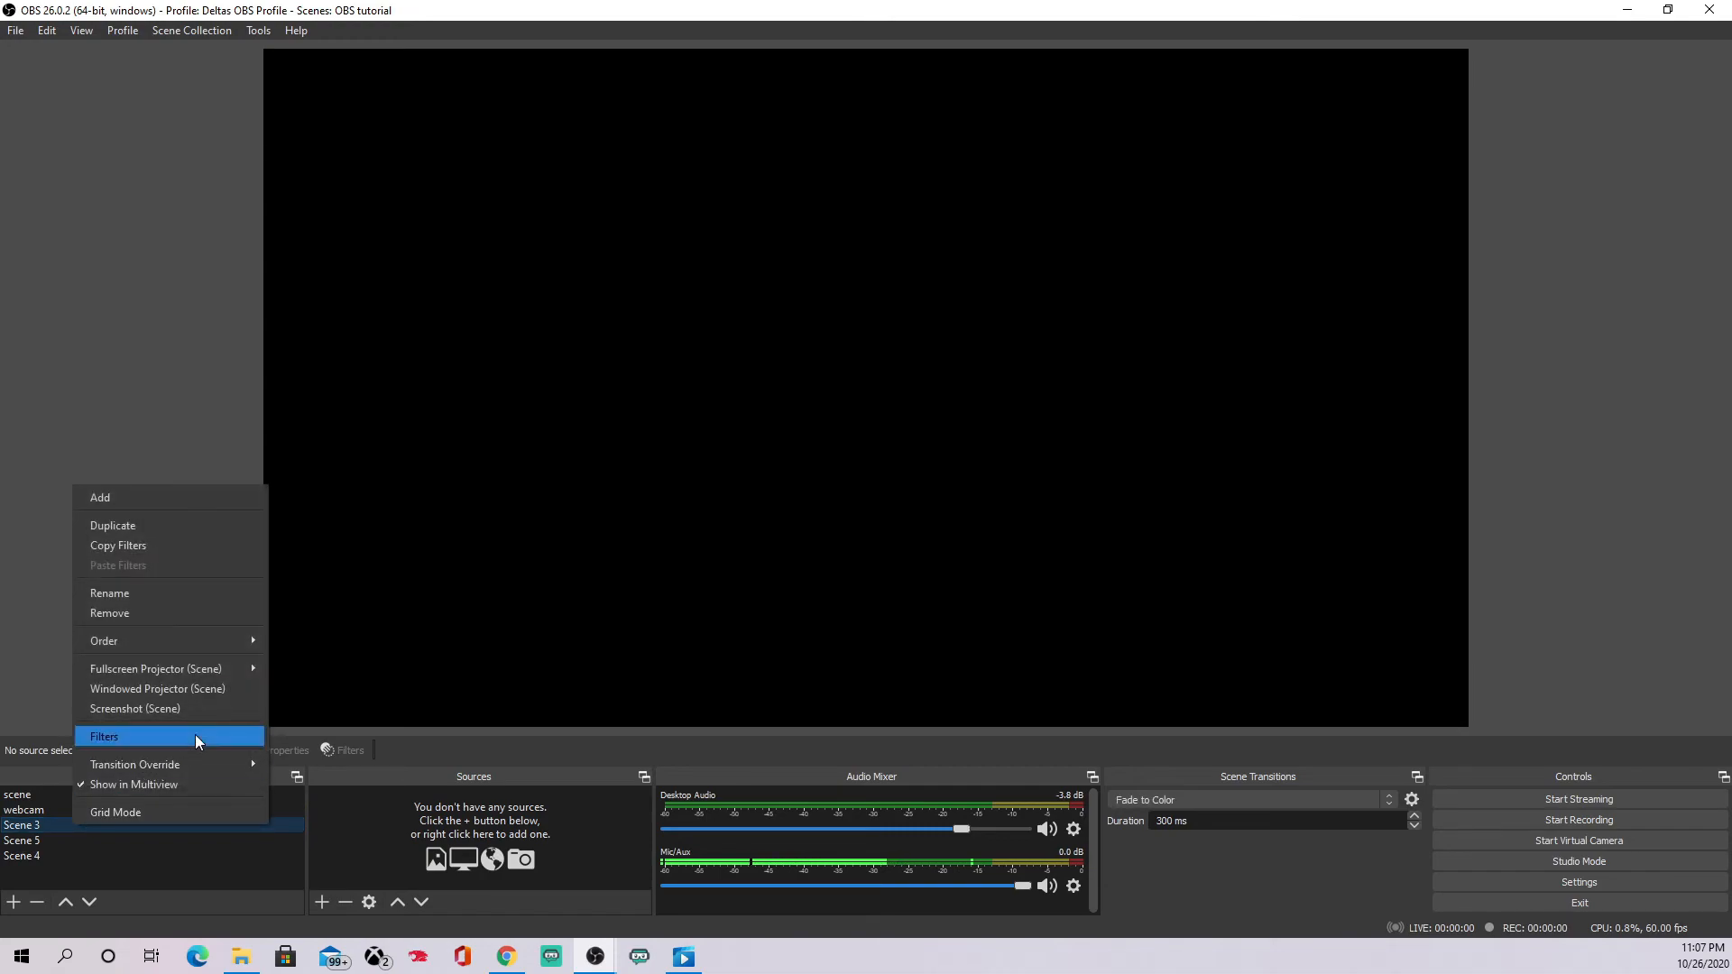
click(159, 599)
key(BackSpace)
text(live stream)
key(Return)
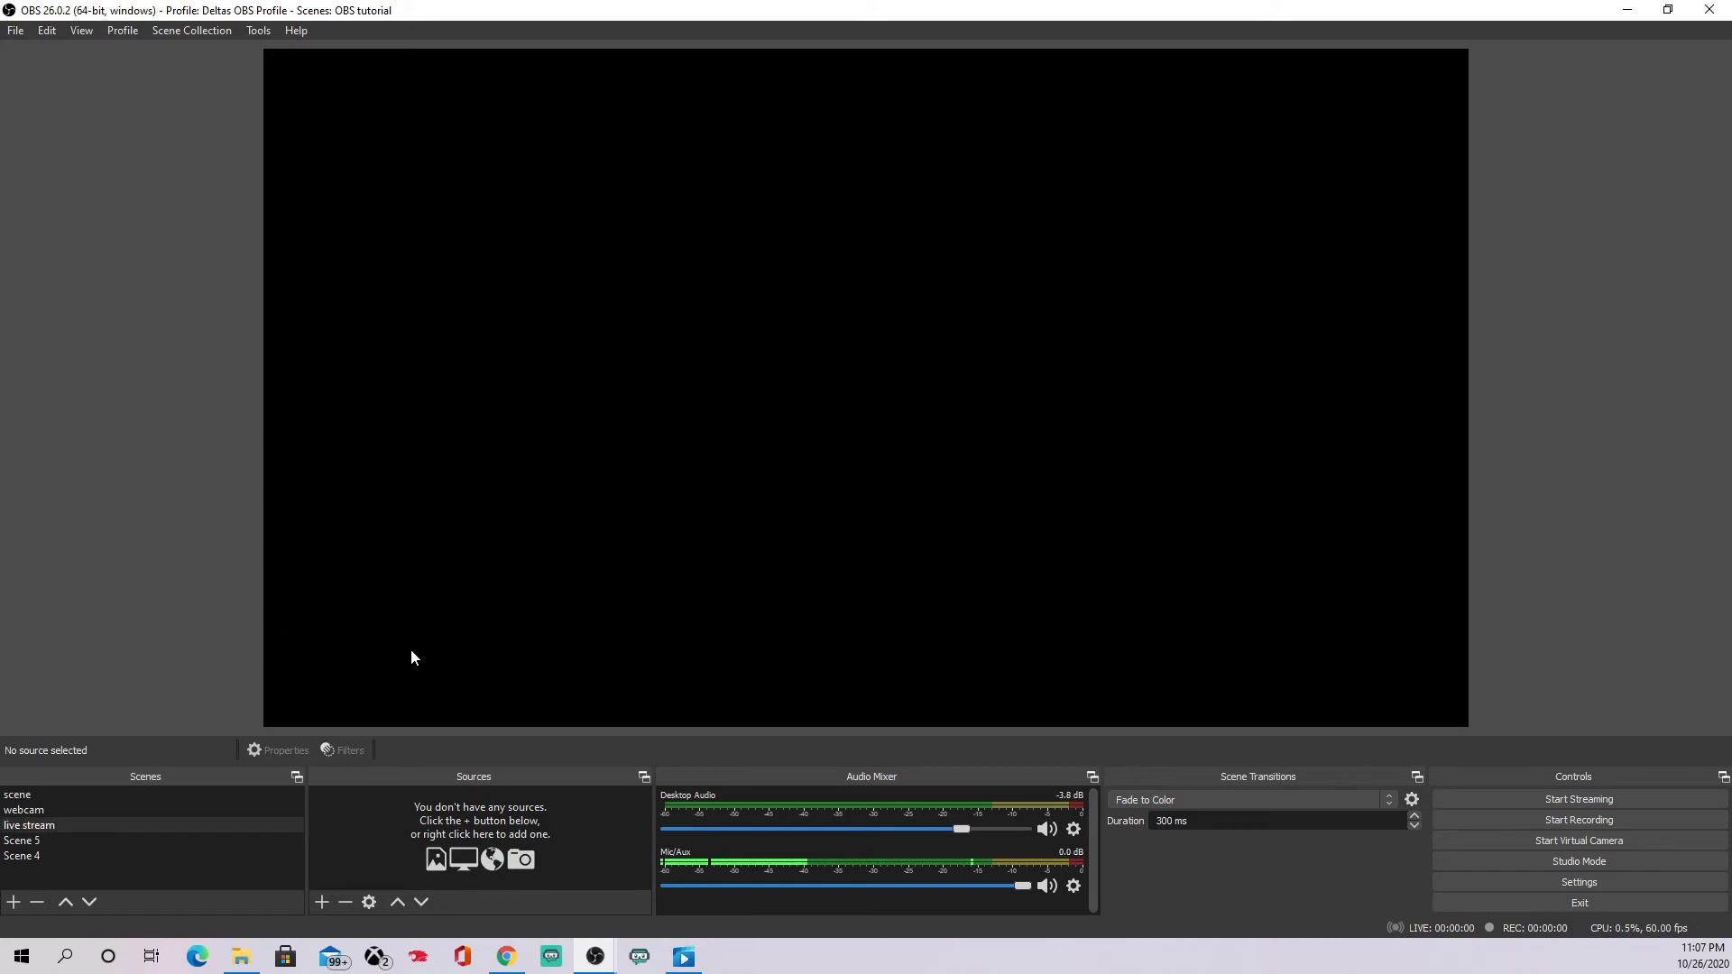
Try to add a new Video Capture Device source named "webcam" to the webcam scene.
click(147, 809)
click(331, 902)
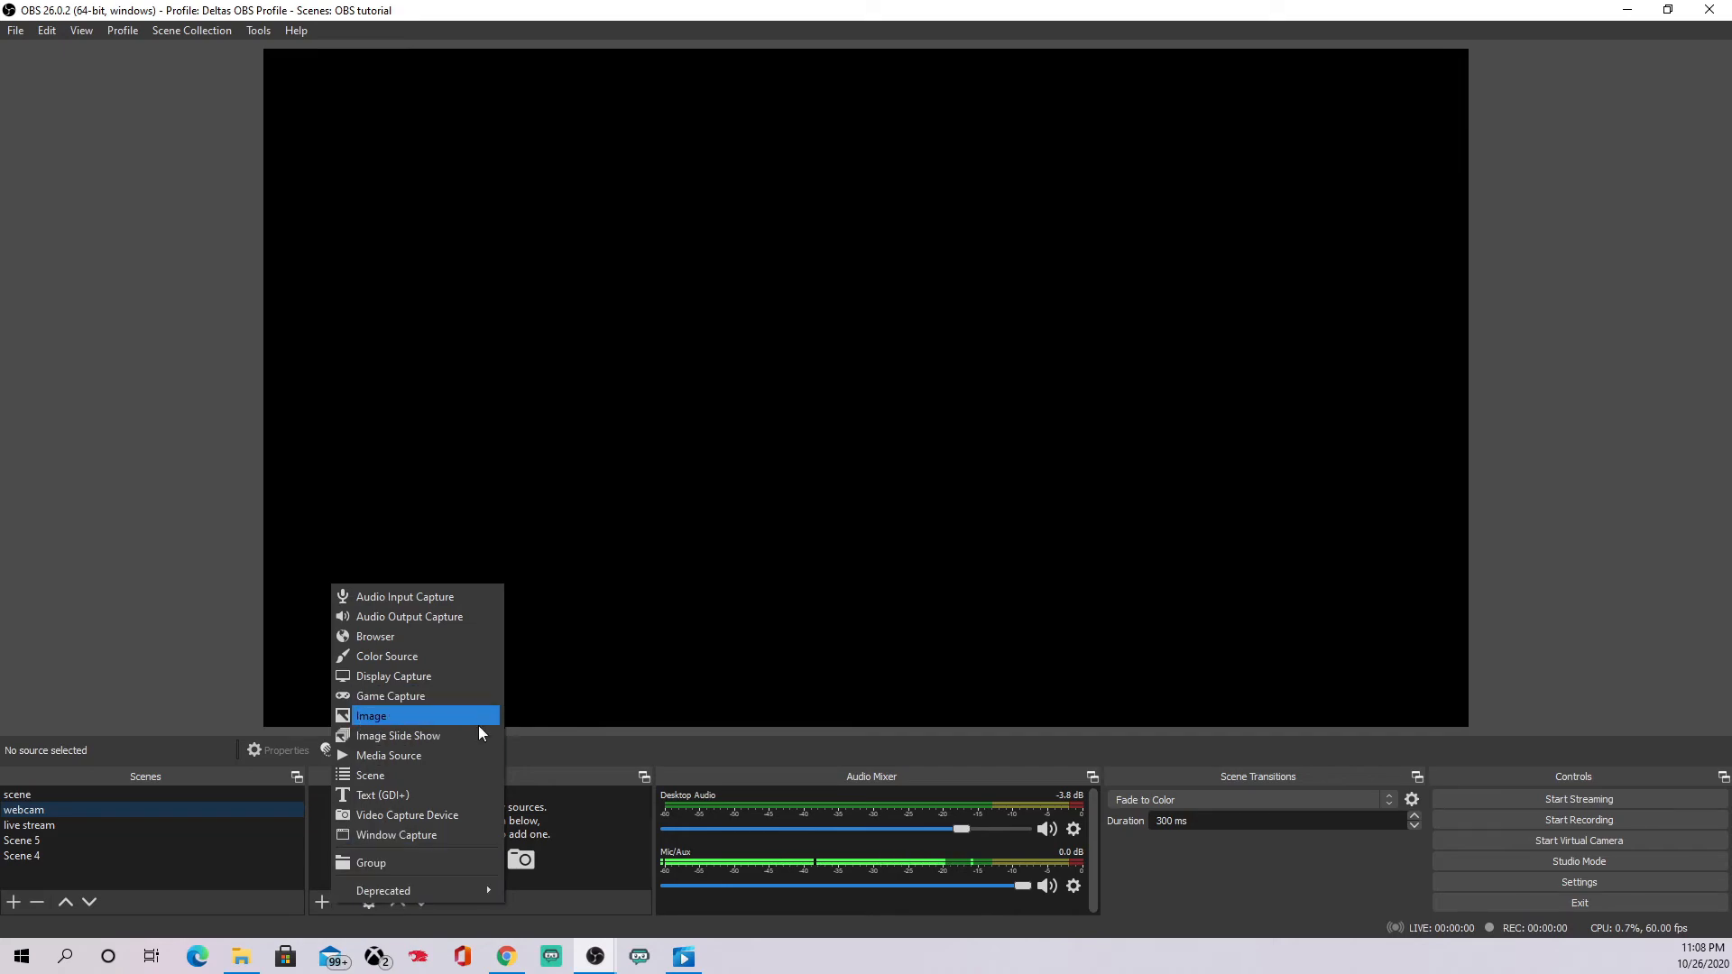
click(579, 819)
click(324, 901)
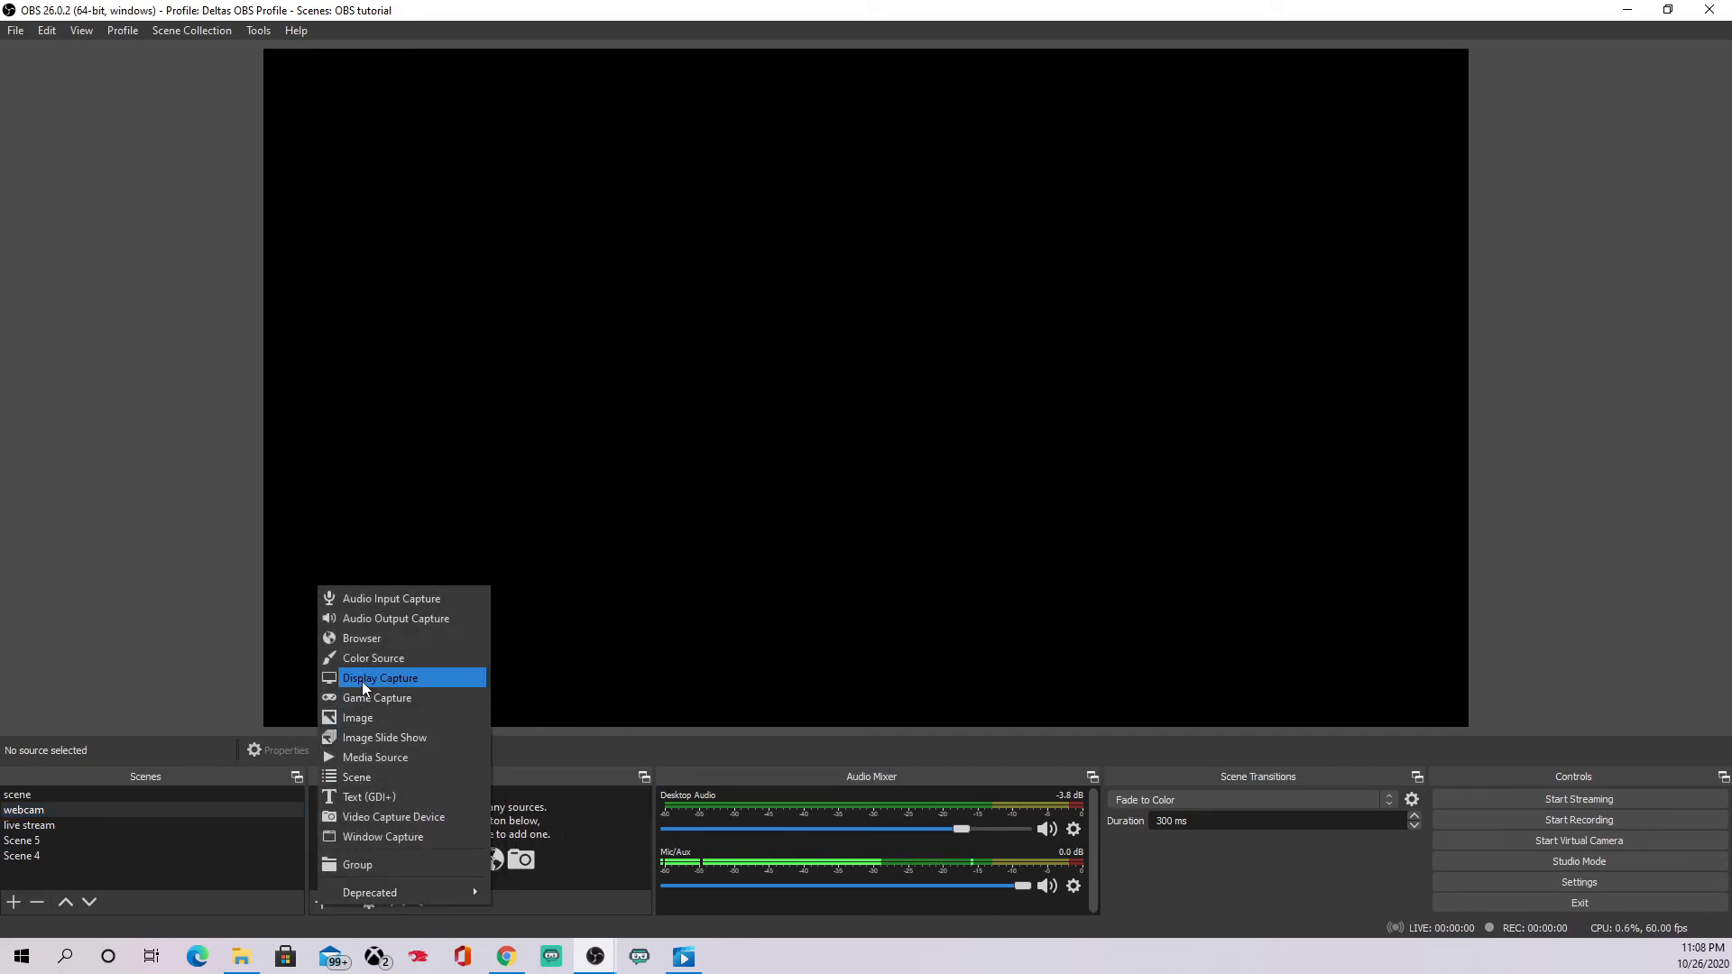
click(395, 817)
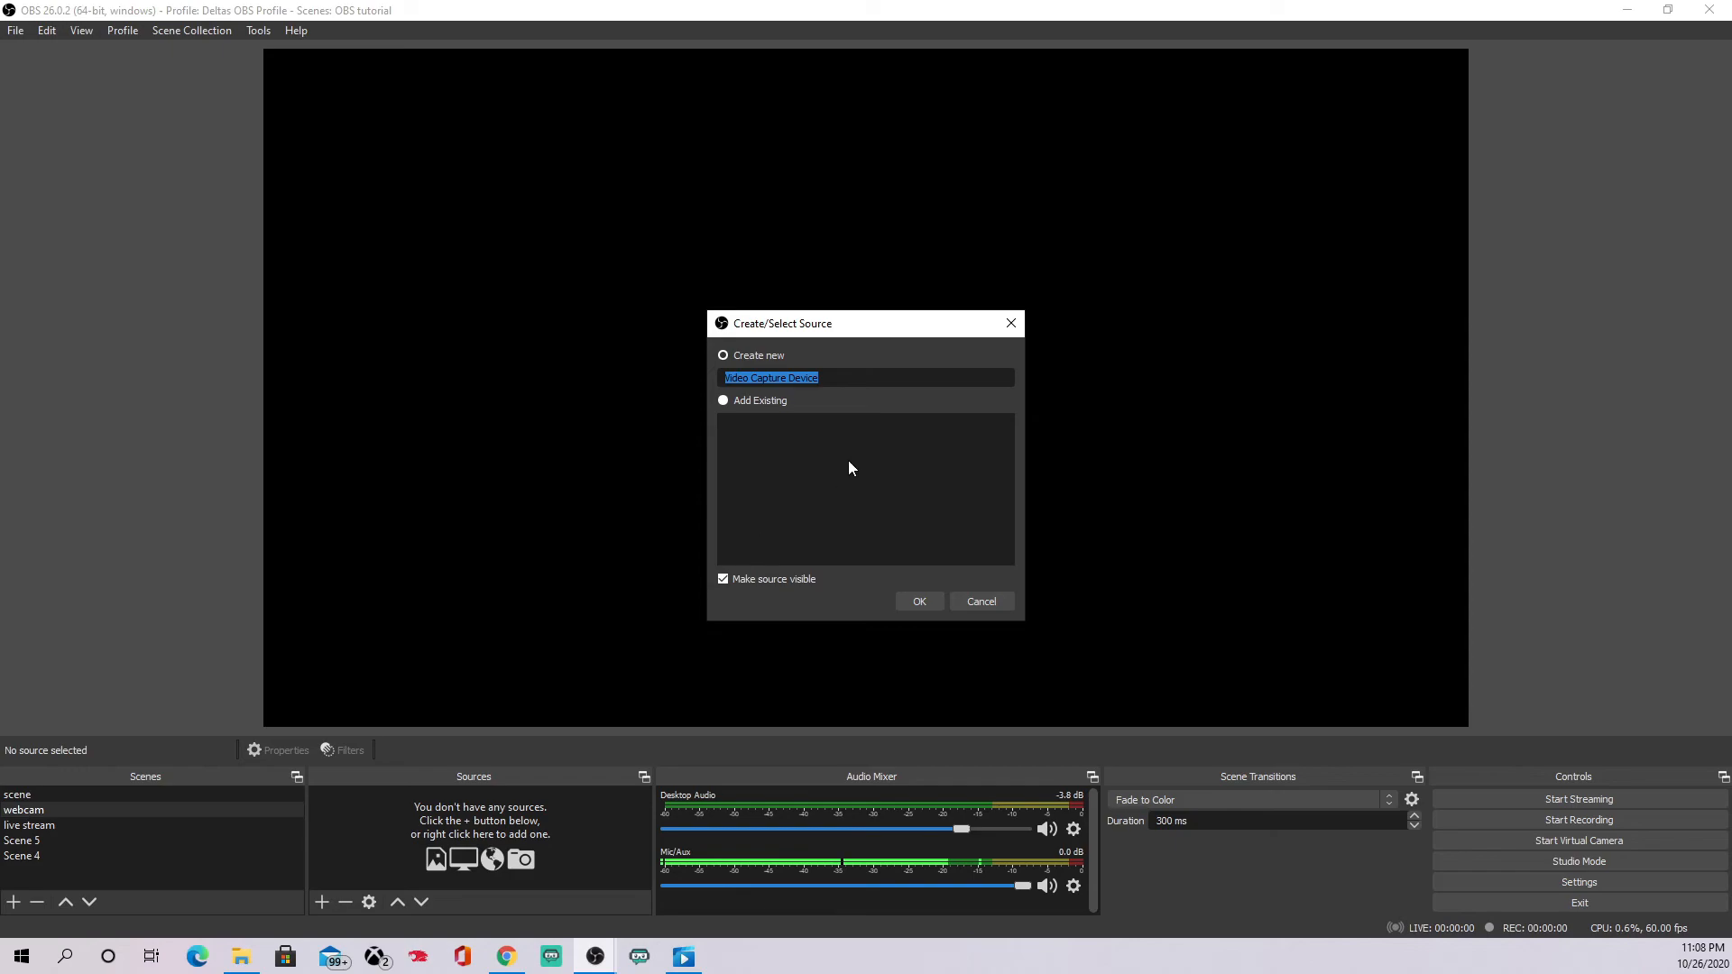
text(we)
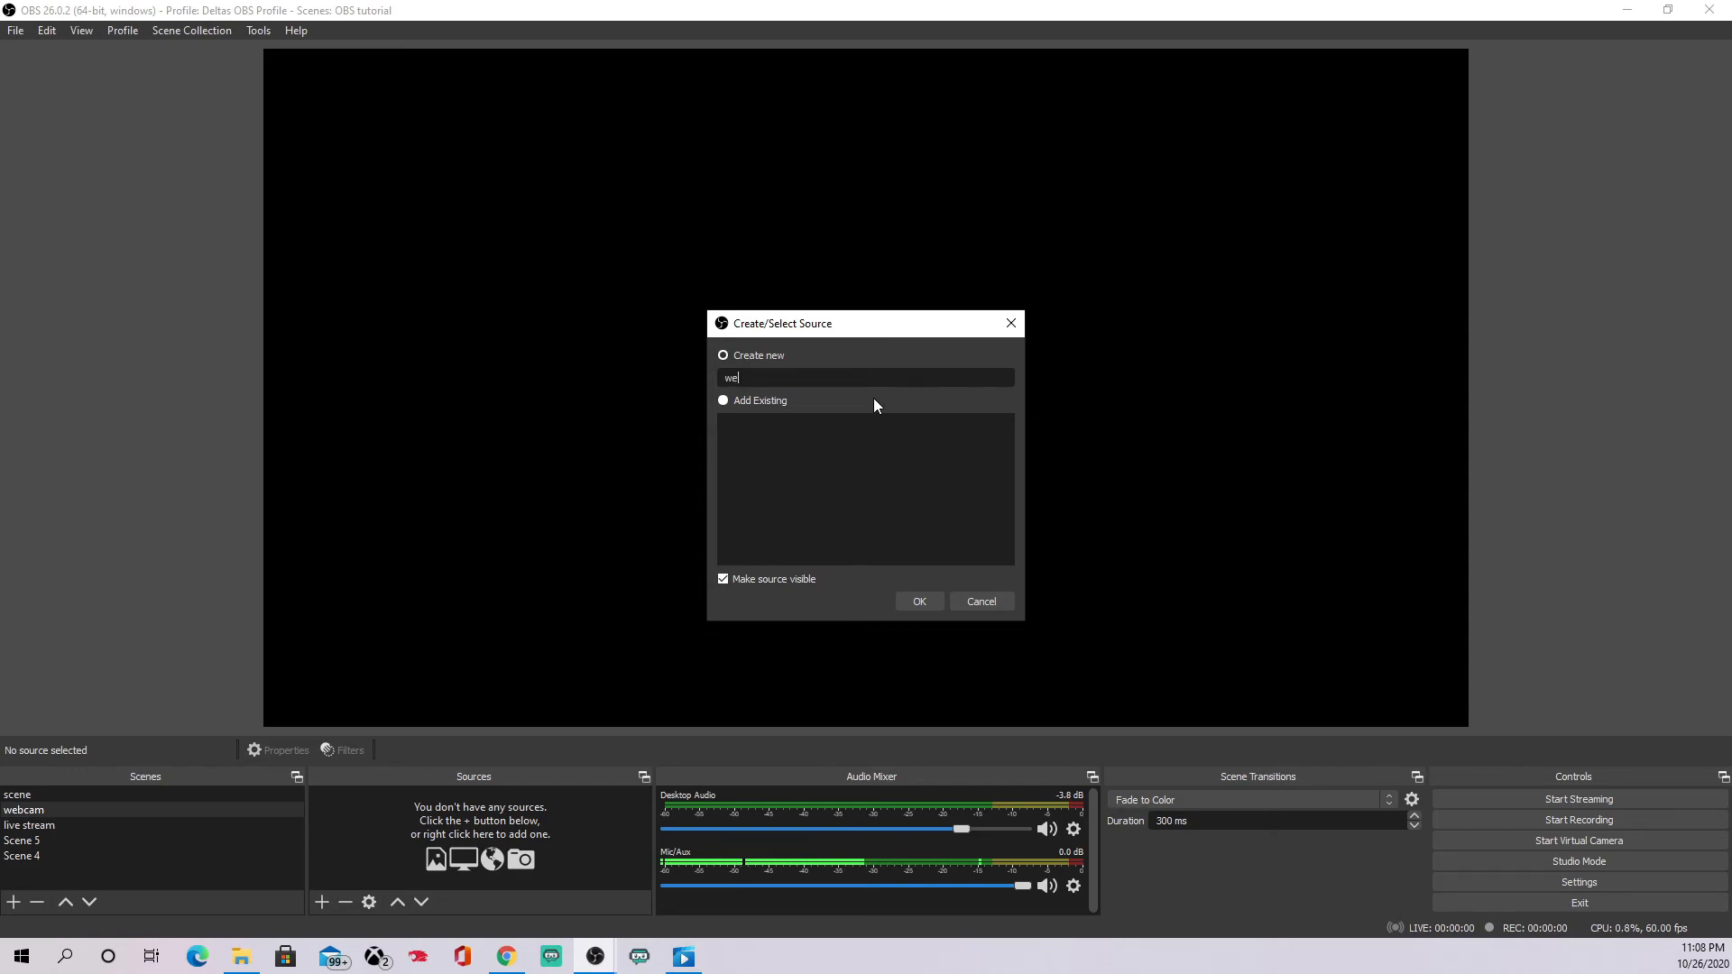
text(bcam)
click(918, 602)
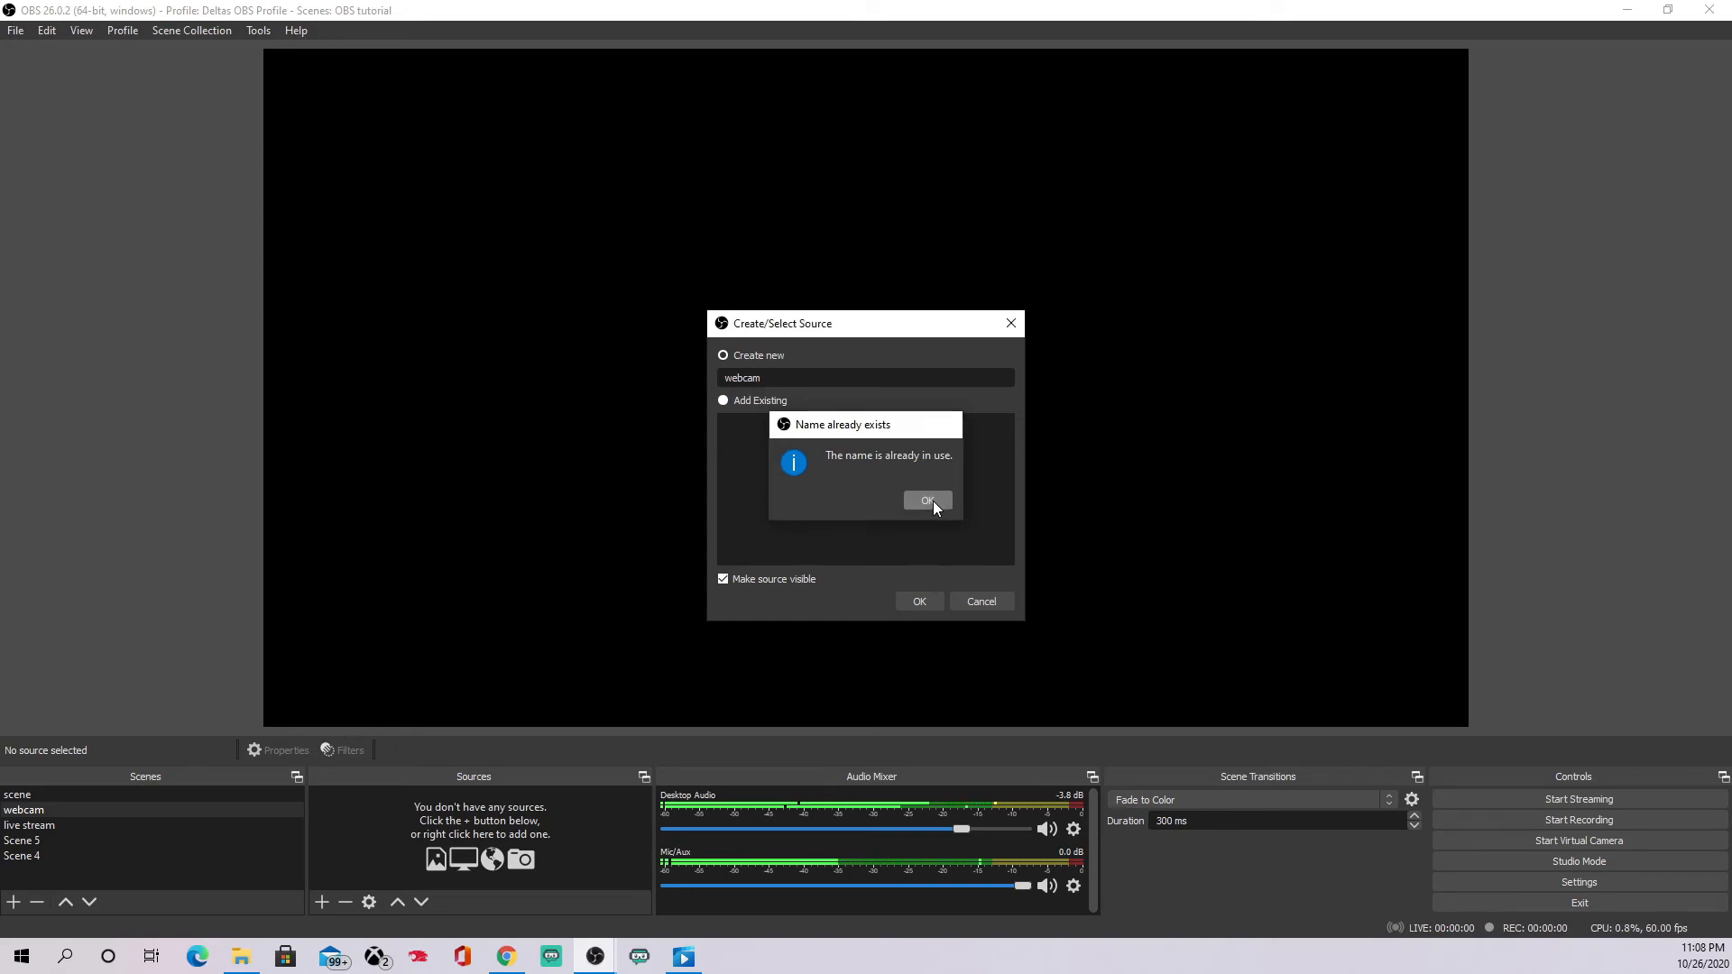
click(932, 501)
Create the video capture source under the name "webcam1" with the c922 Pro Stream Webcam as its device.
click(814, 370)
text(1)
click(925, 599)
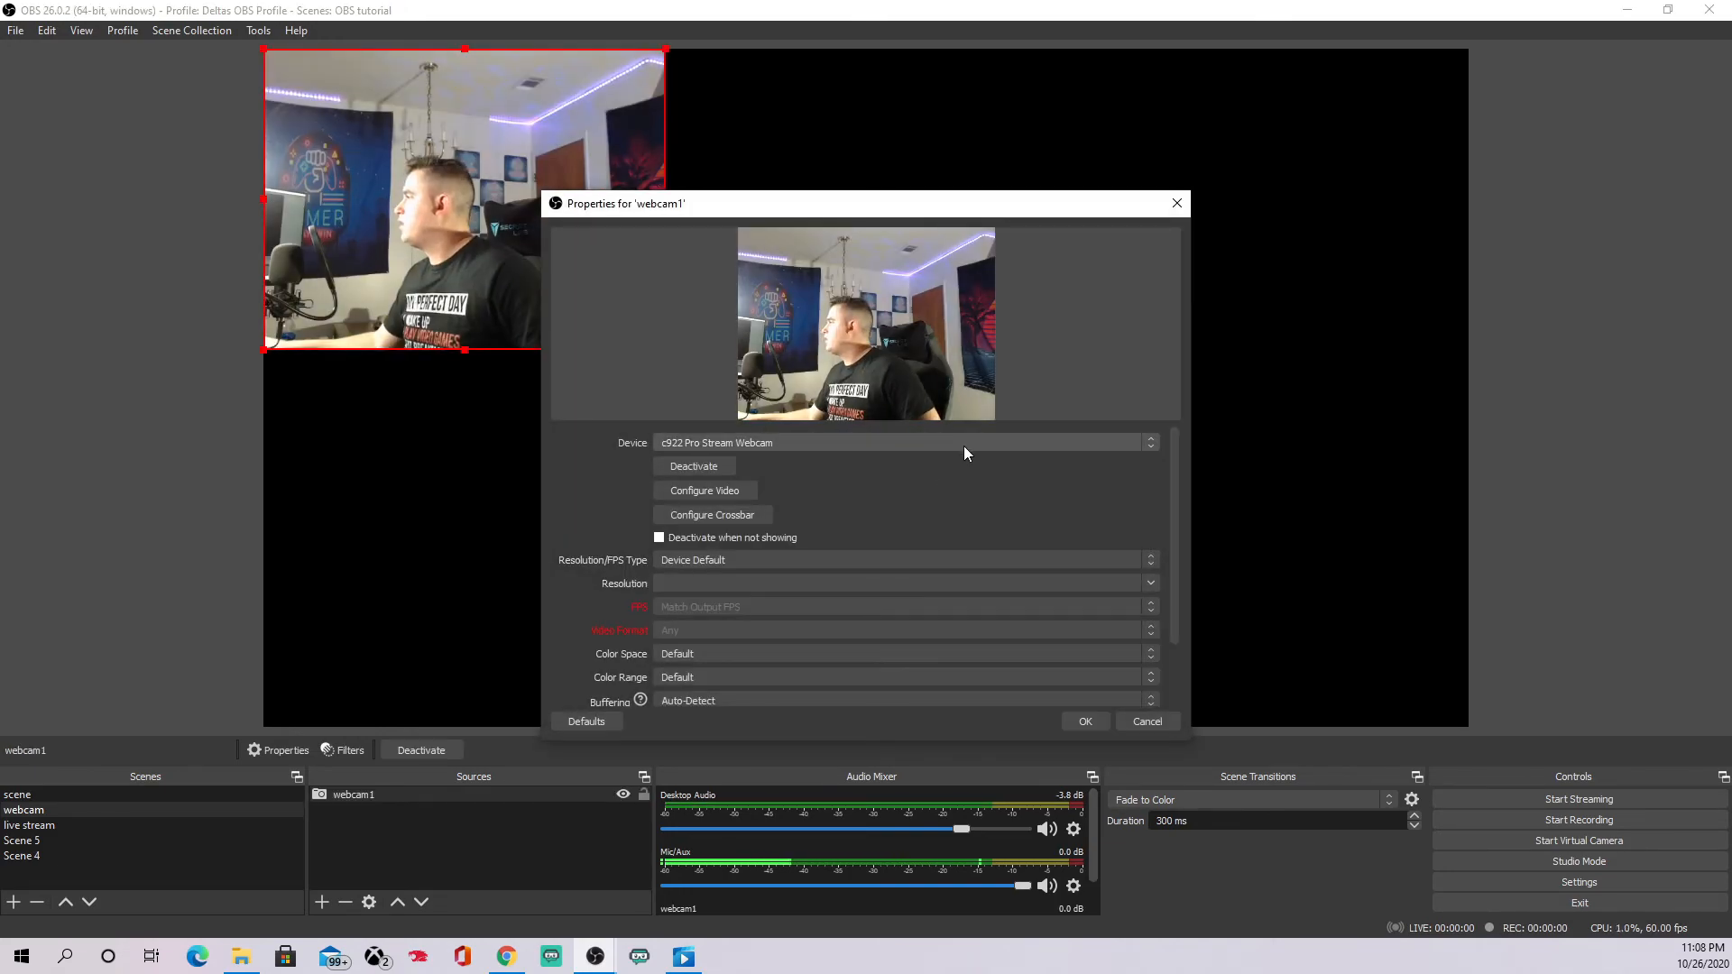
click(1085, 722)
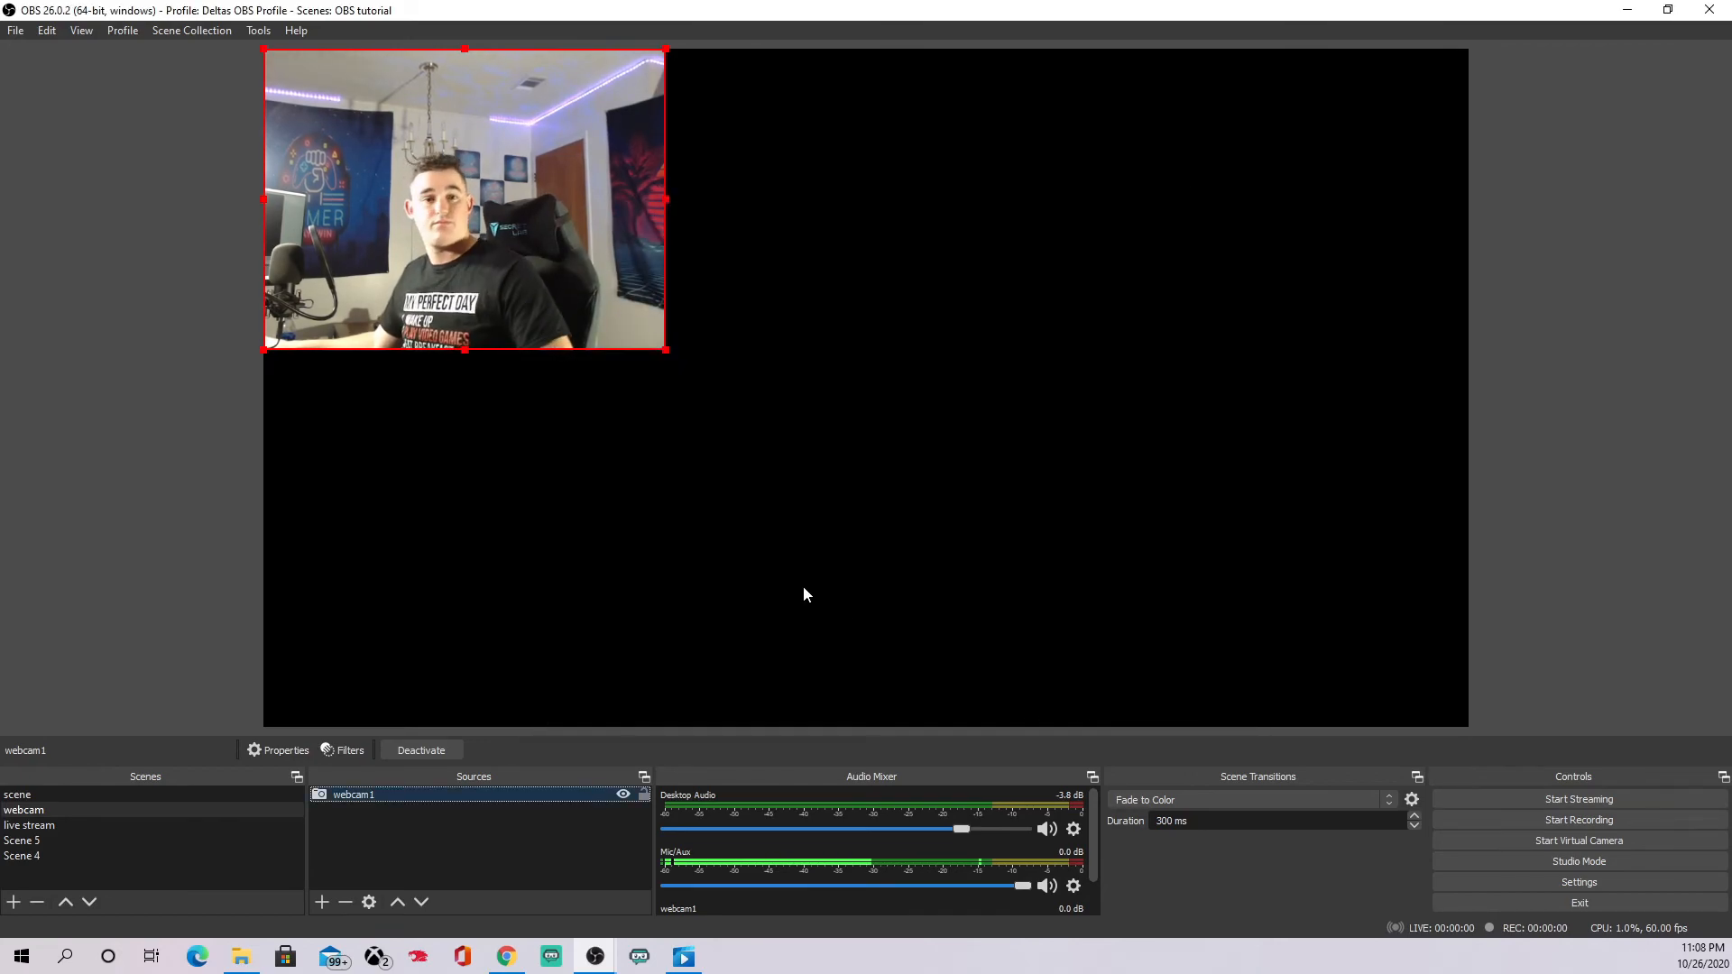
Move the webcam1 image to the right side of the canvas and enlarge it to about half the canvas width.
drag(516, 278, 1325, 455)
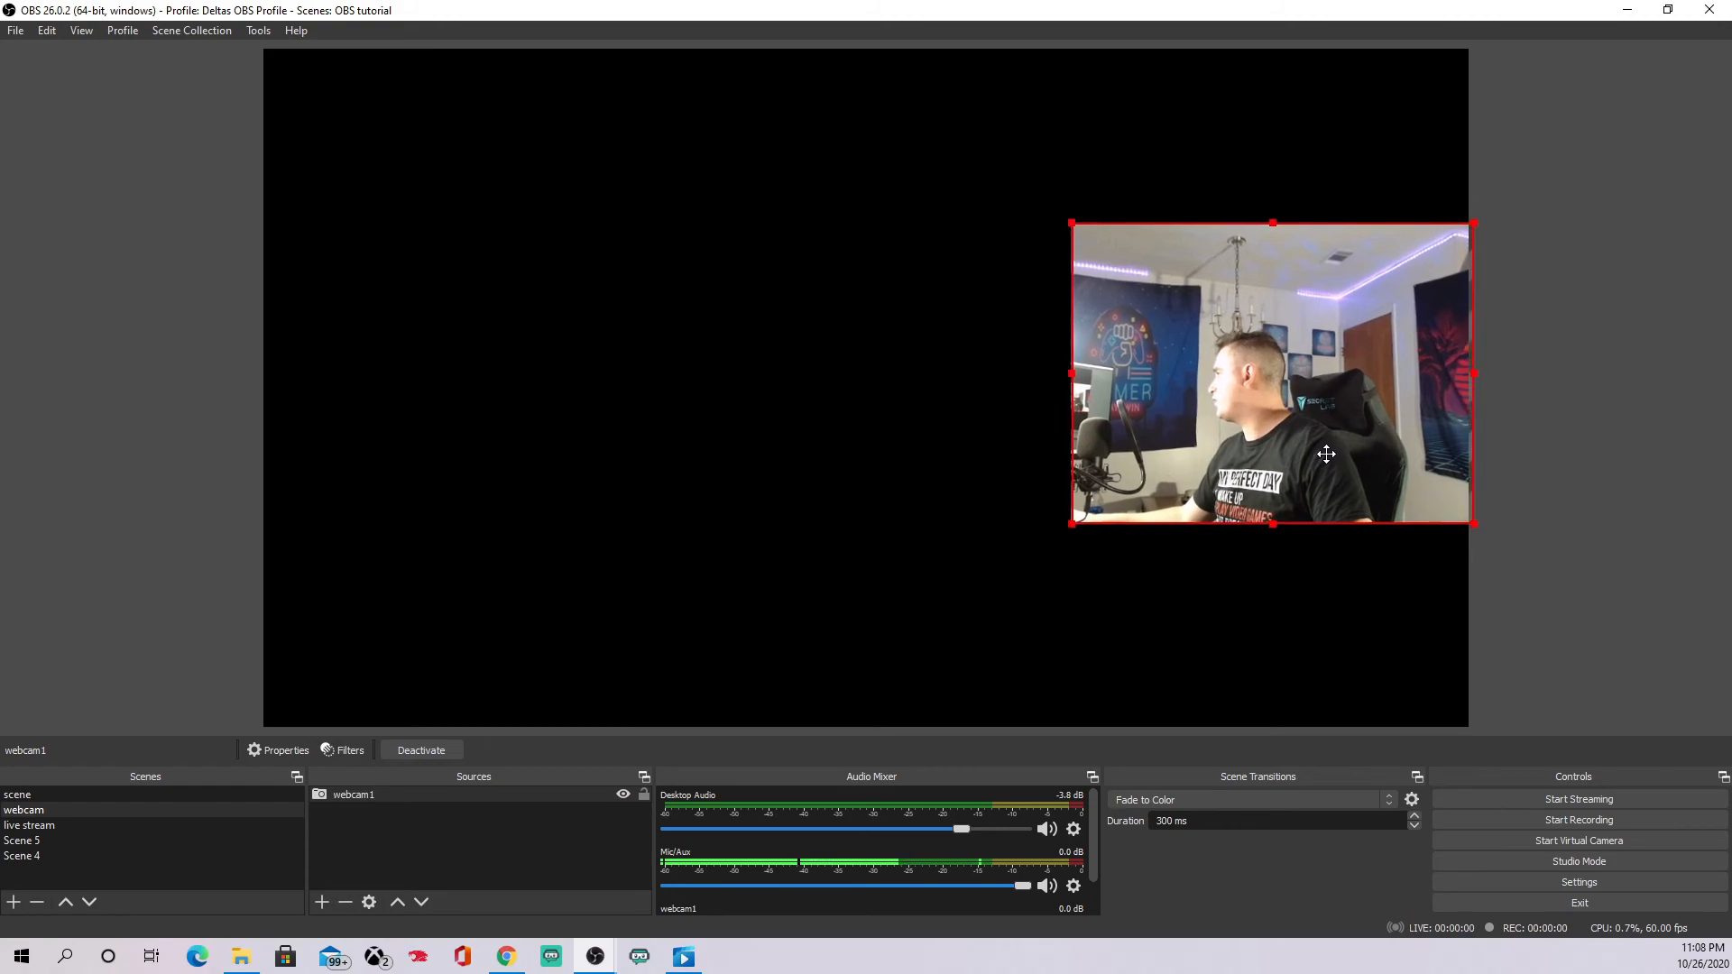
drag(1094, 507, 846, 651)
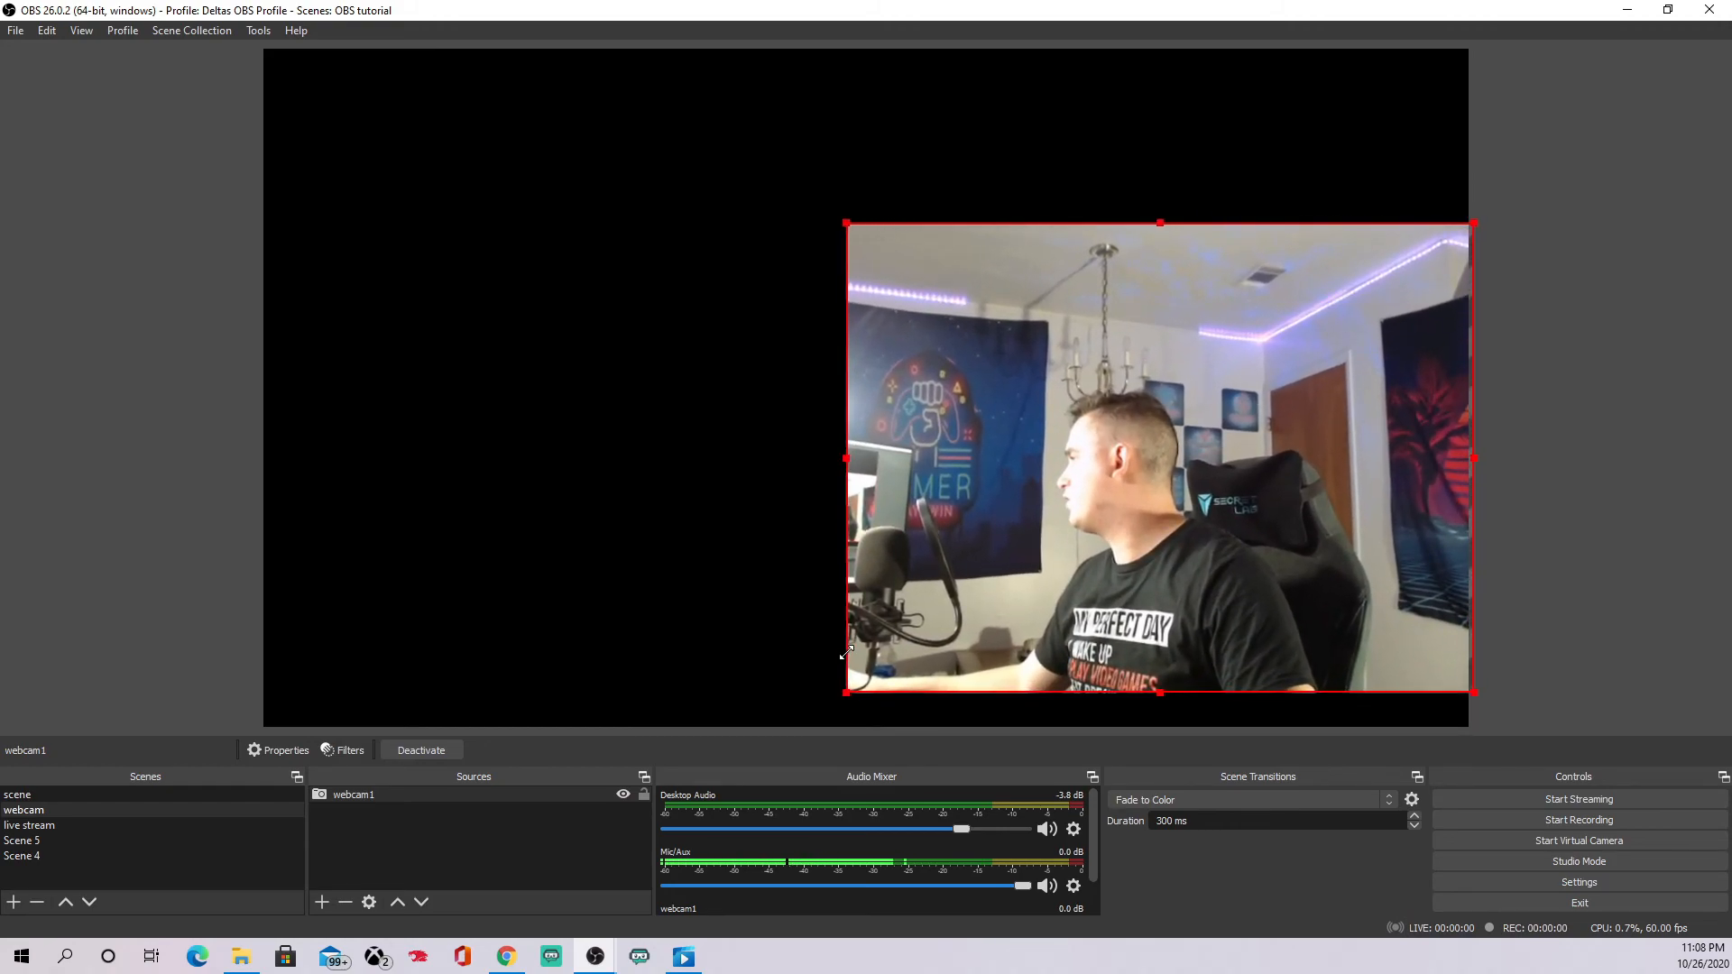
drag(1100, 639, 1094, 568)
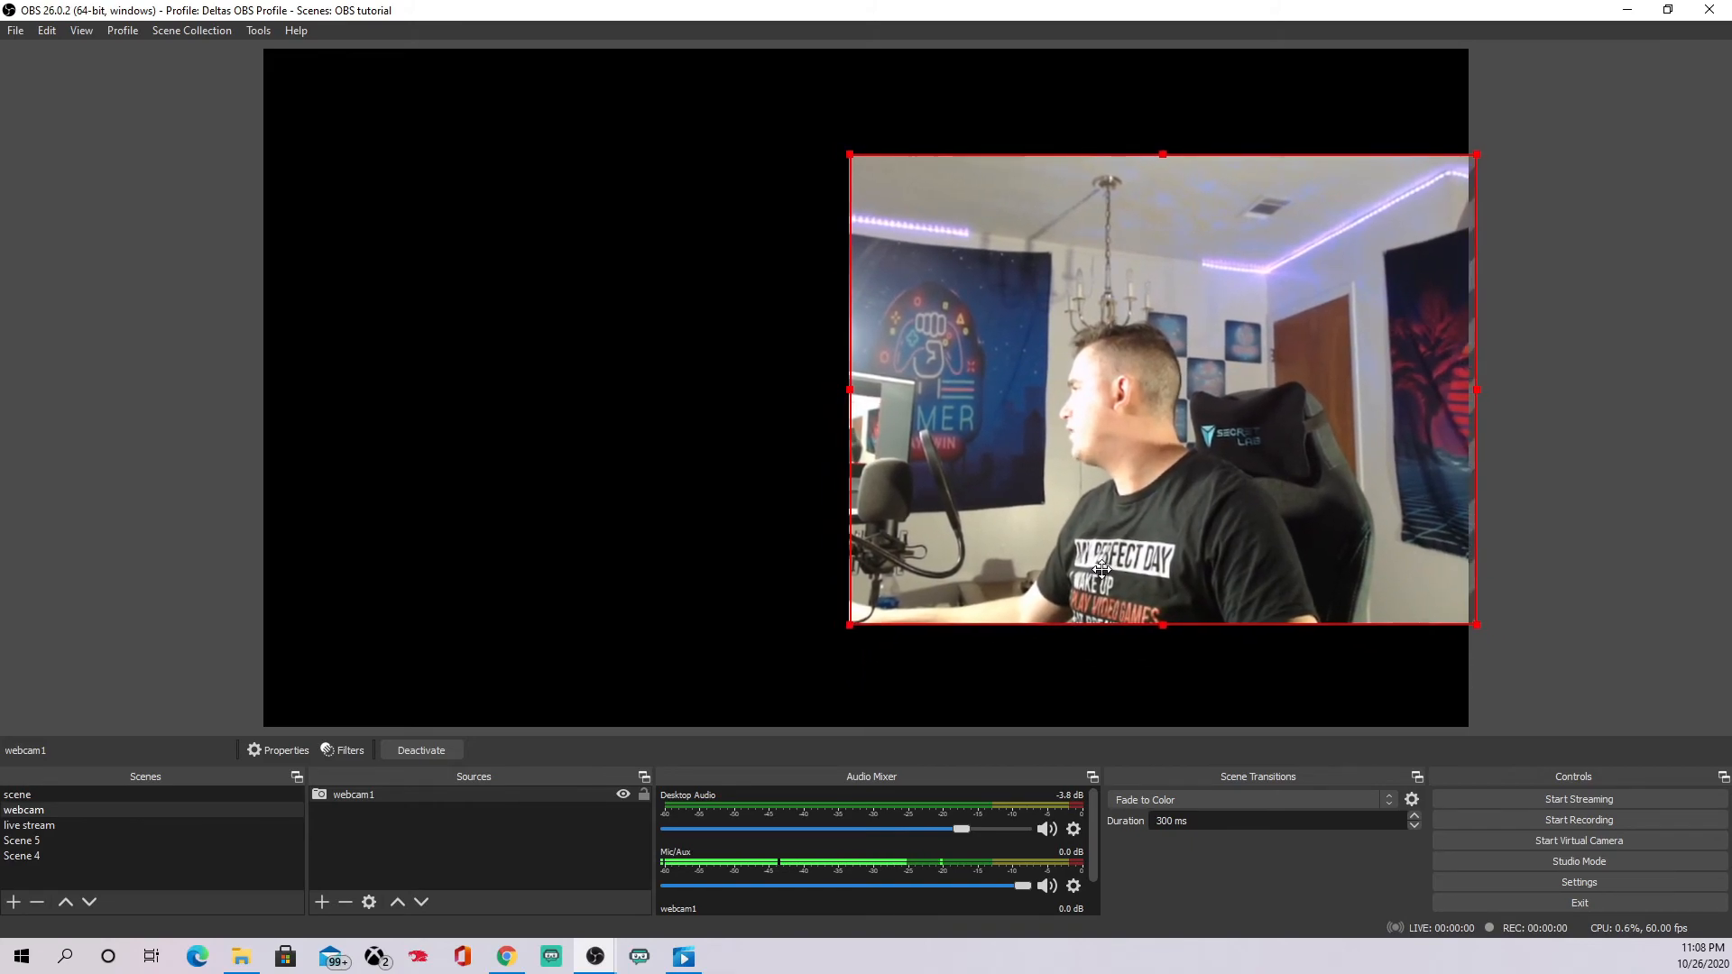
drag(842, 624, 914, 570)
Adjust the left edge of the webcam1 image and crop that side up to just beside the seated person.
drag(923, 374, 878, 517)
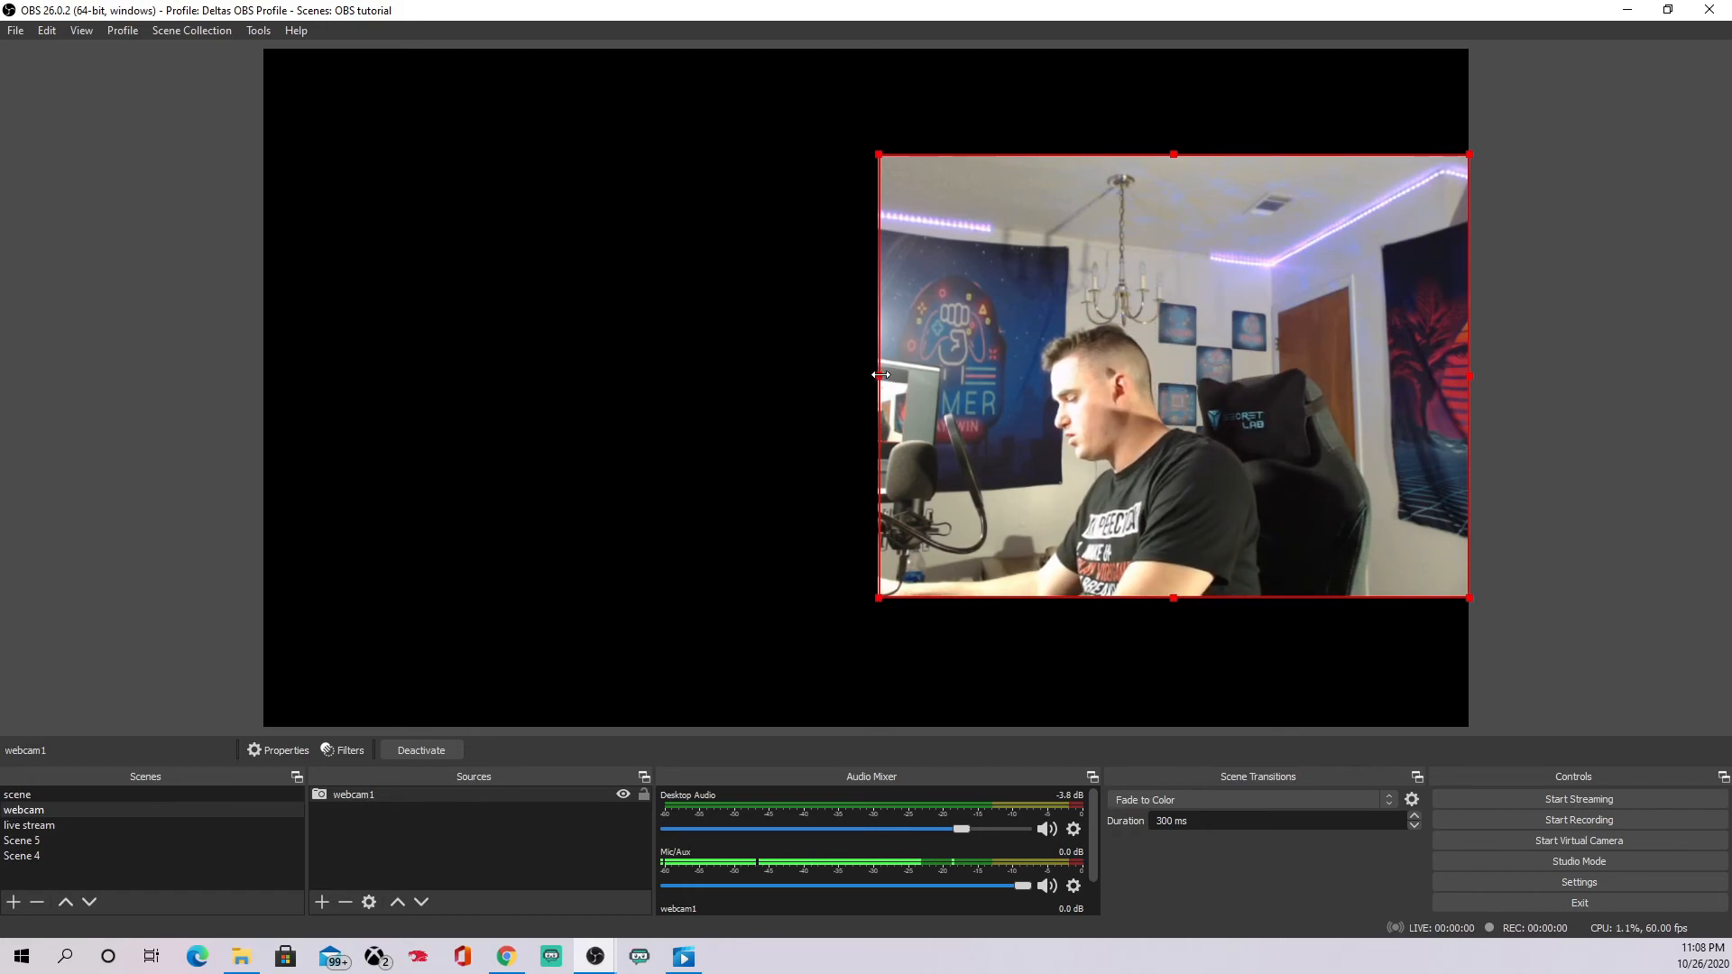
drag(880, 374, 833, 368)
drag(711, 354, 1014, 374)
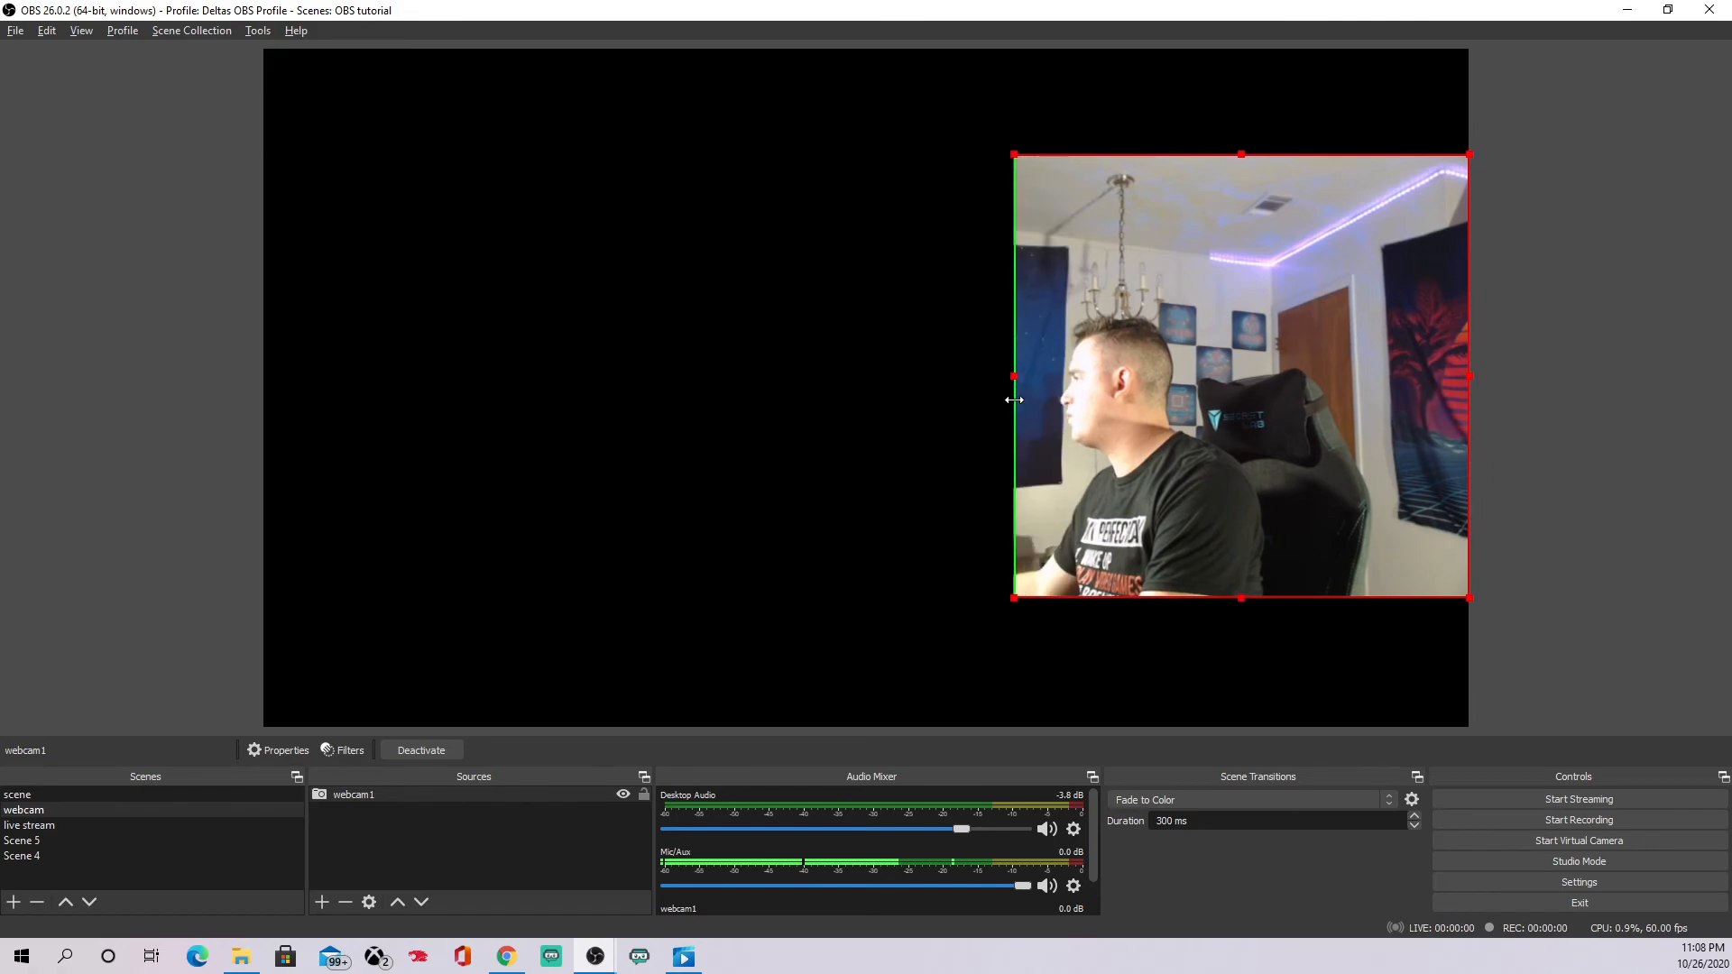
Crop the right, top and bottom sides of webcam1 to a small square around the person and move it against the canvas's right edge.
drag(1468, 374, 1251, 374)
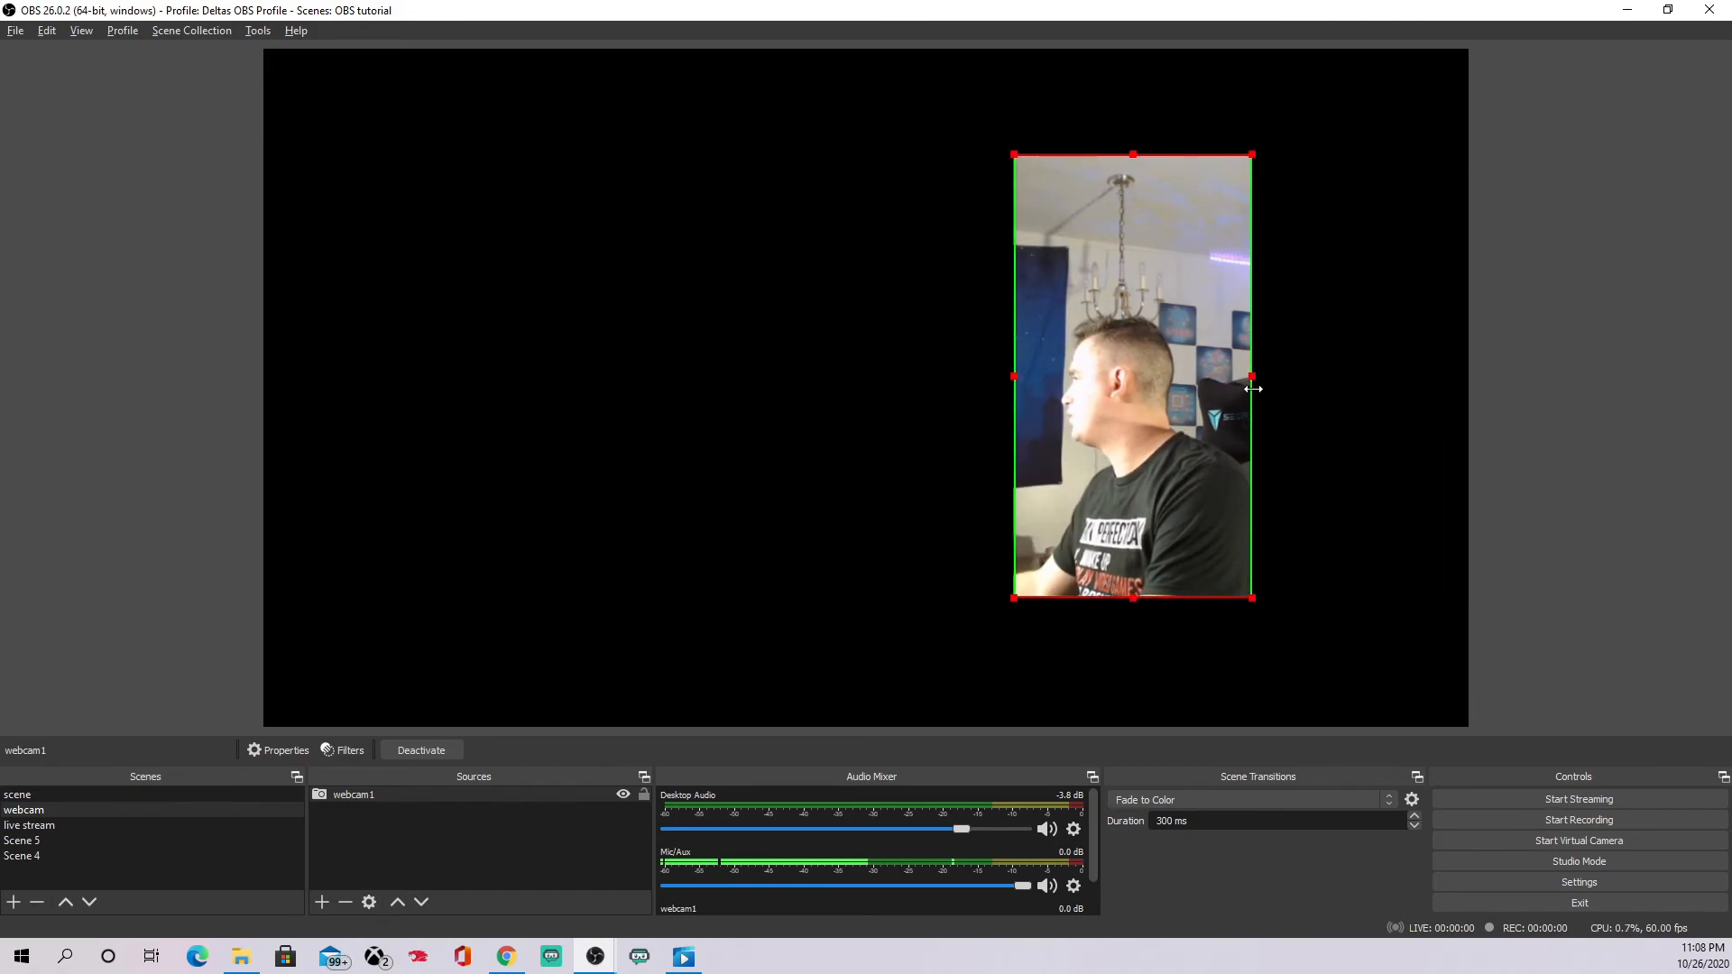
drag(1138, 169, 1127, 265)
drag(1134, 599, 1133, 503)
drag(1140, 358, 1358, 381)
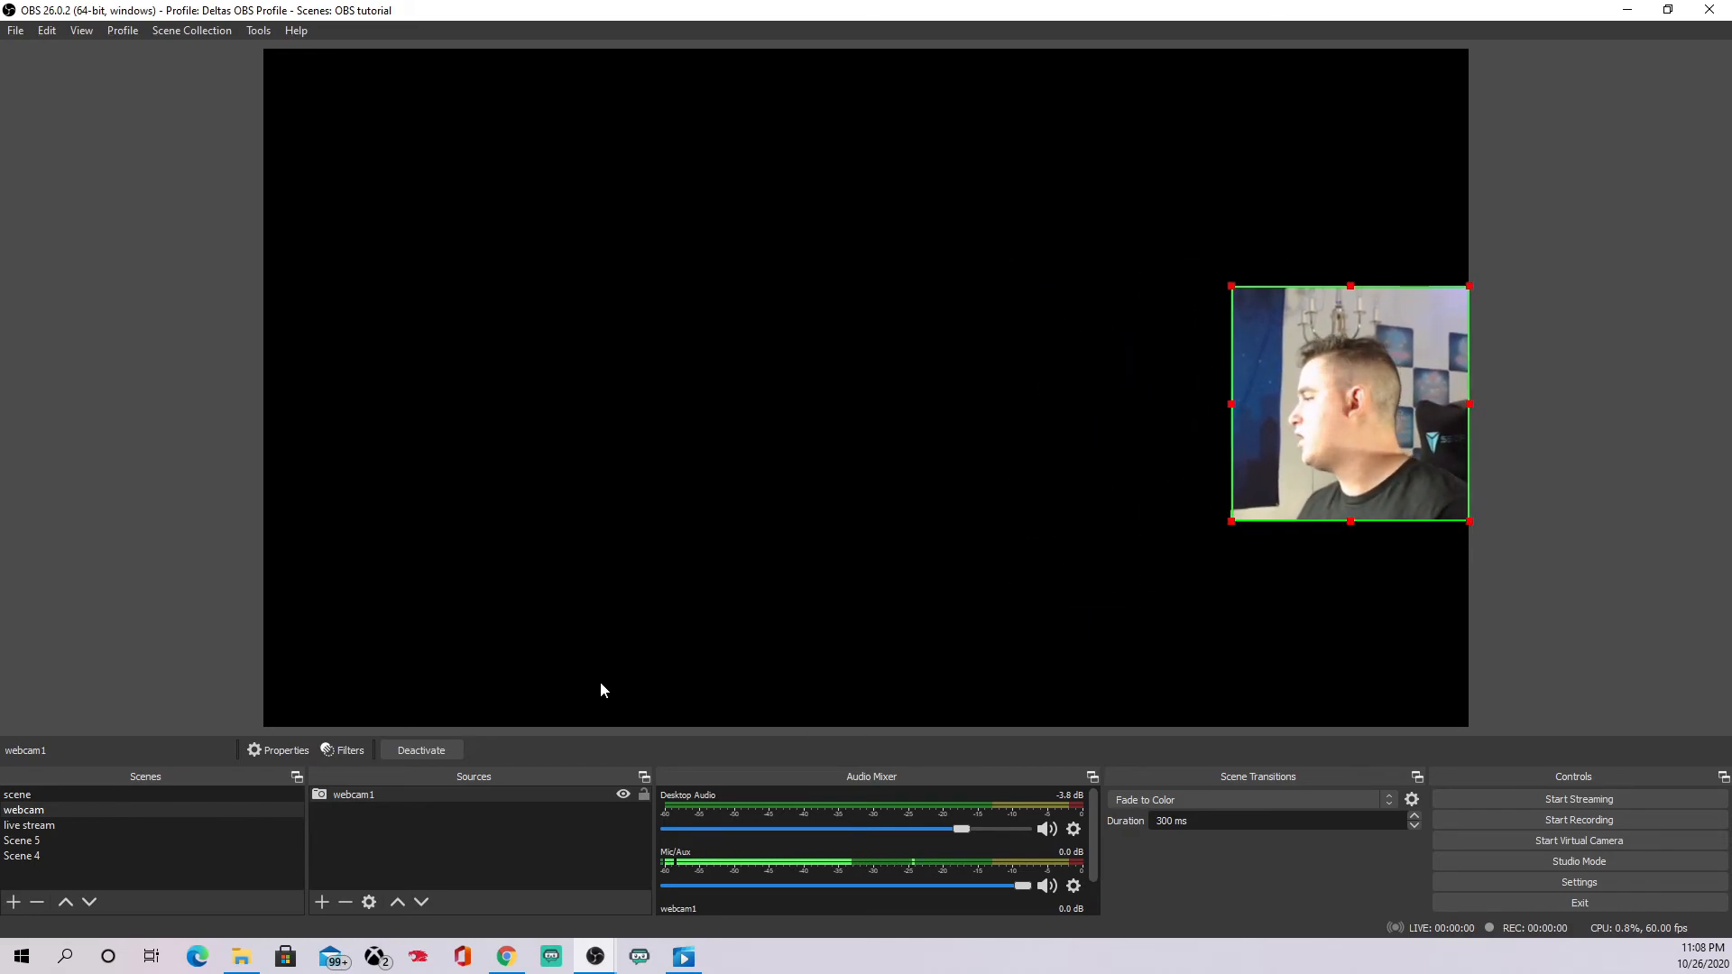
click(322, 902)
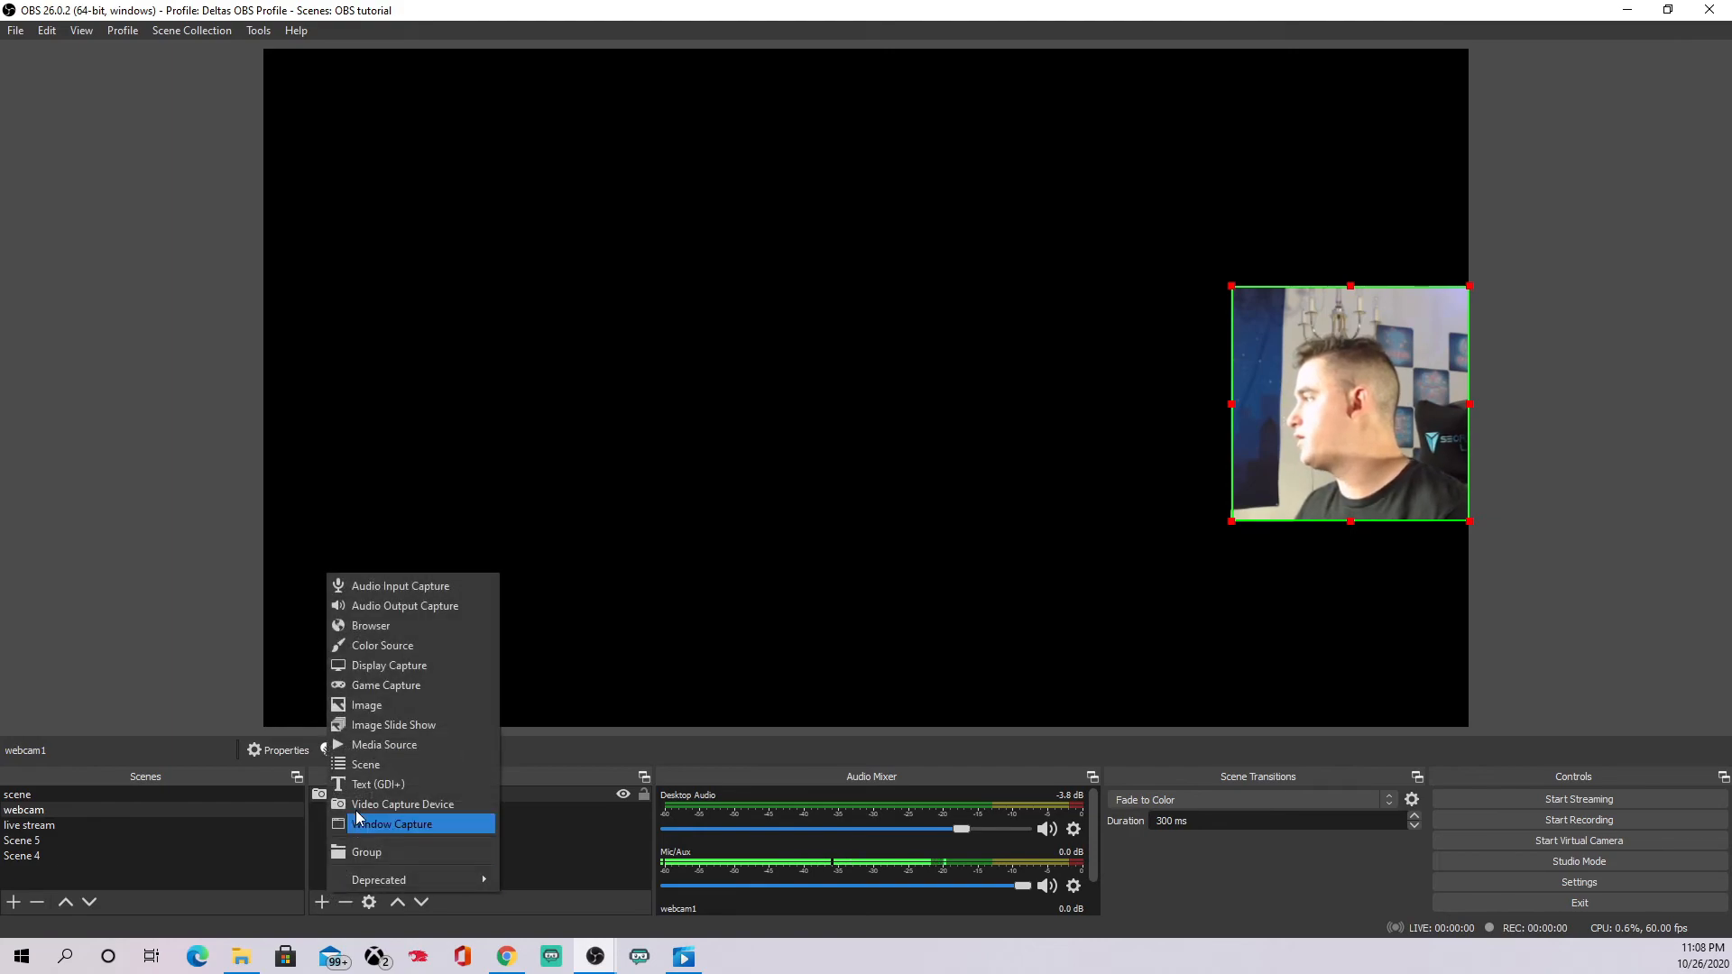
click(391, 586)
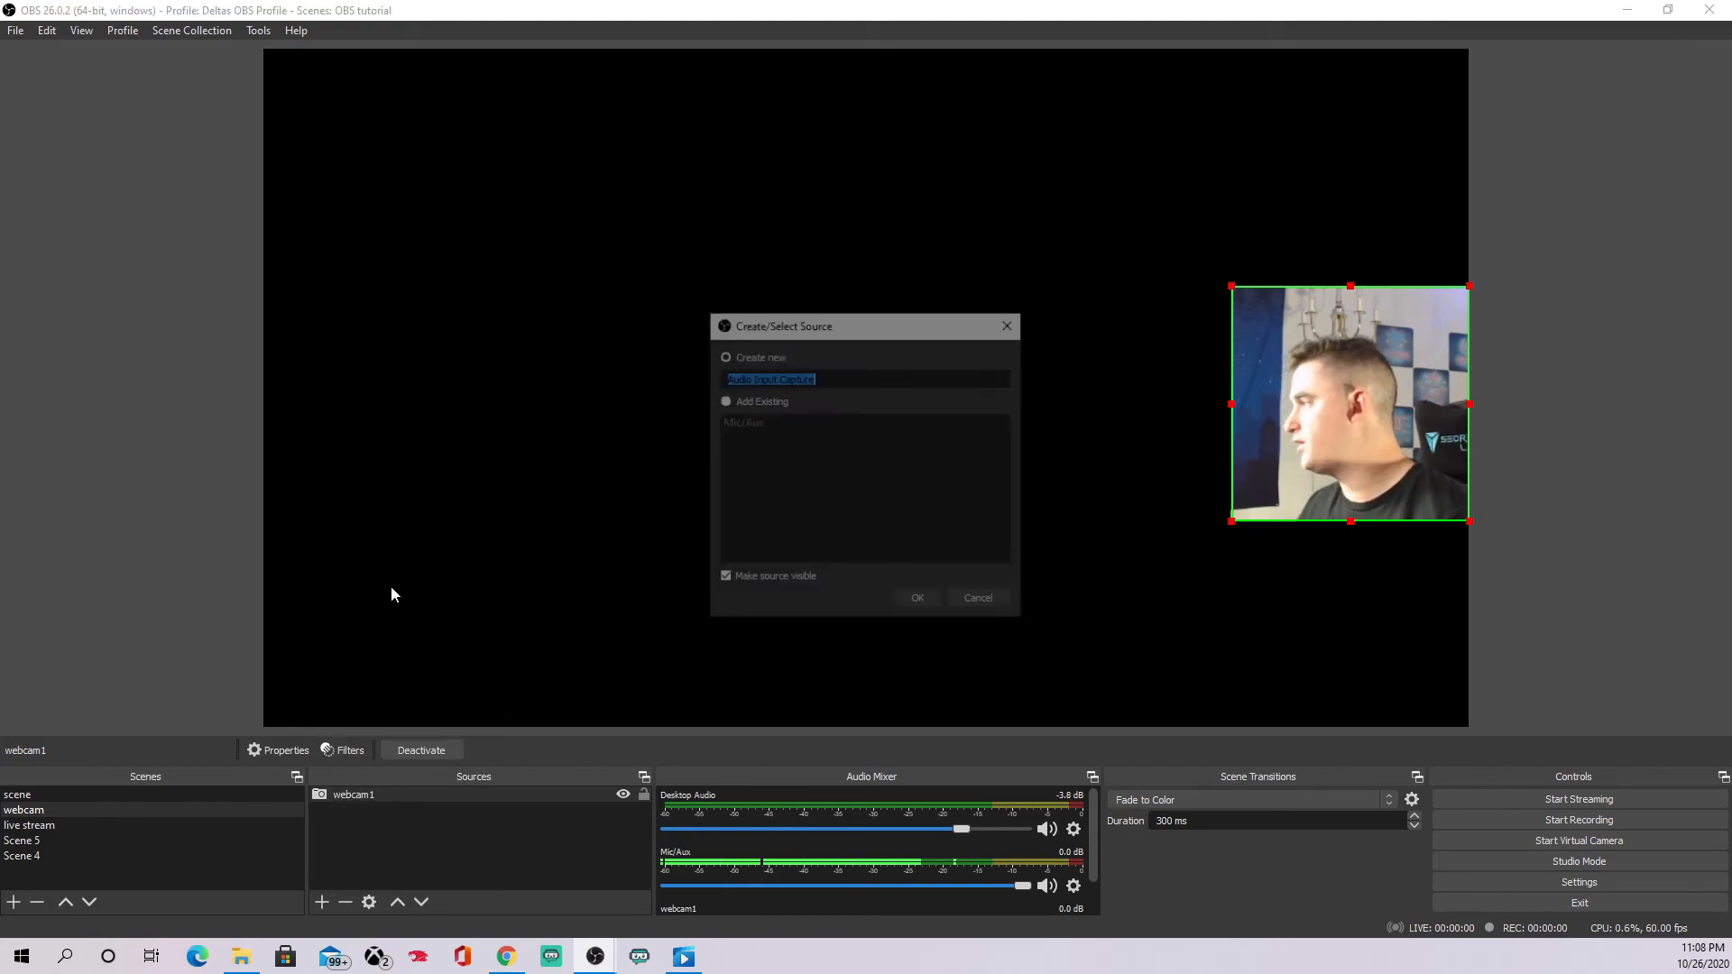
click(991, 602)
click(322, 902)
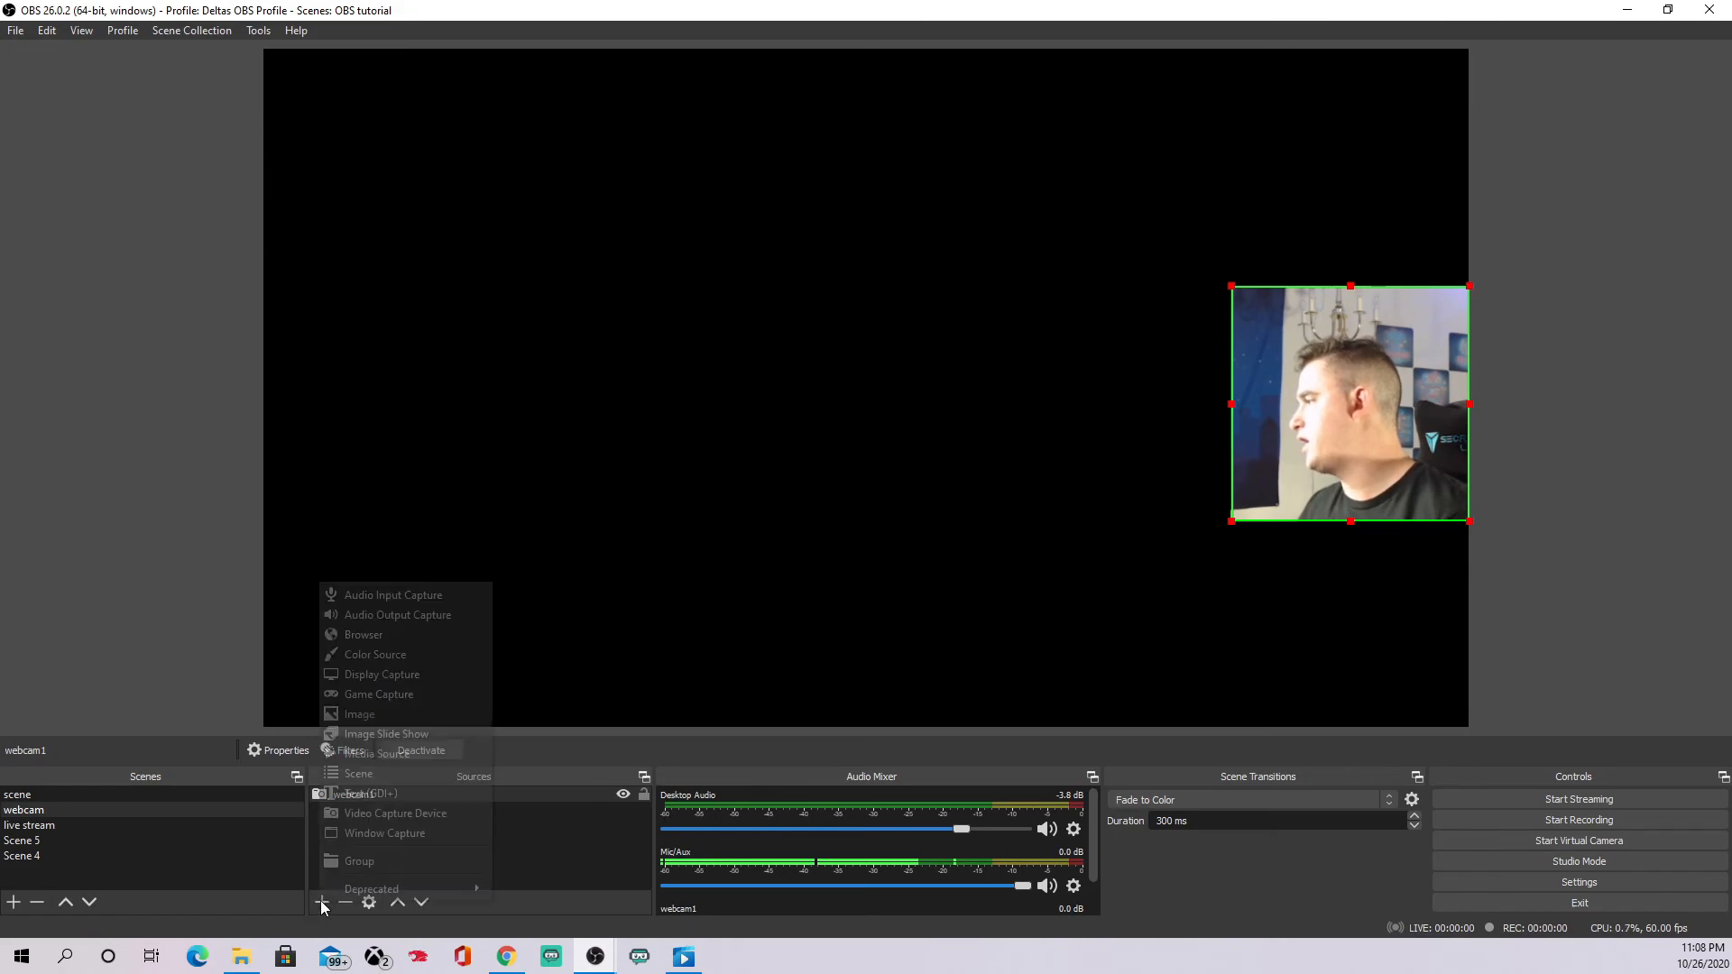
click(419, 616)
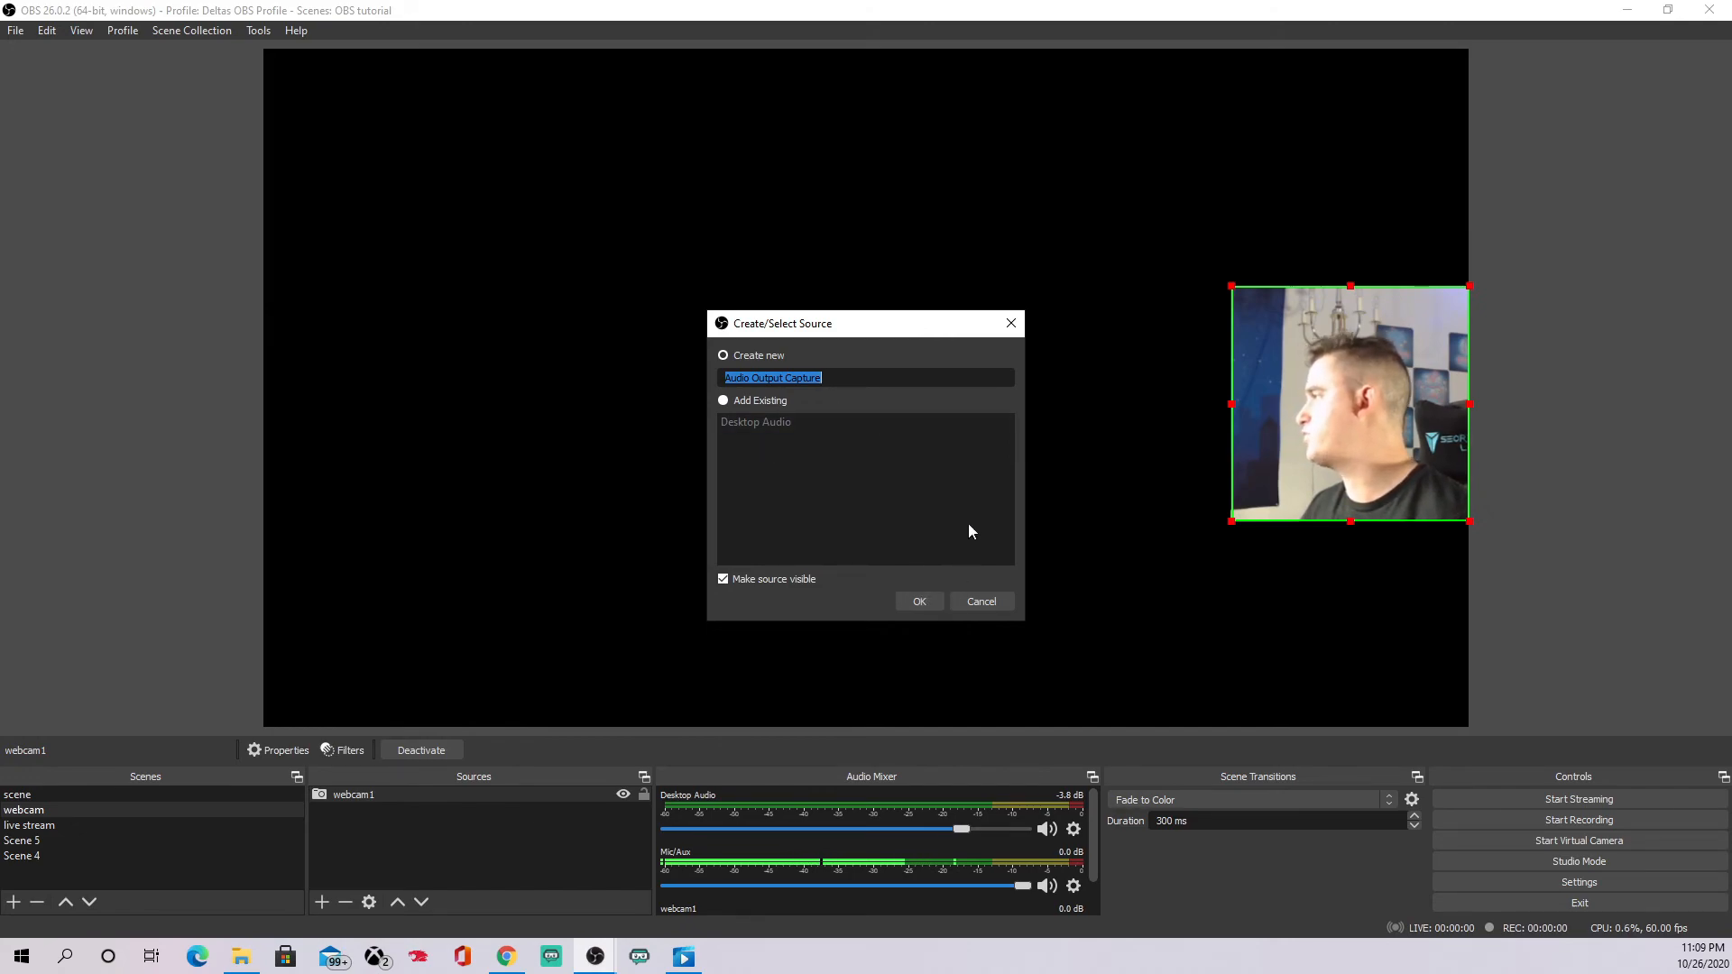
click(981, 601)
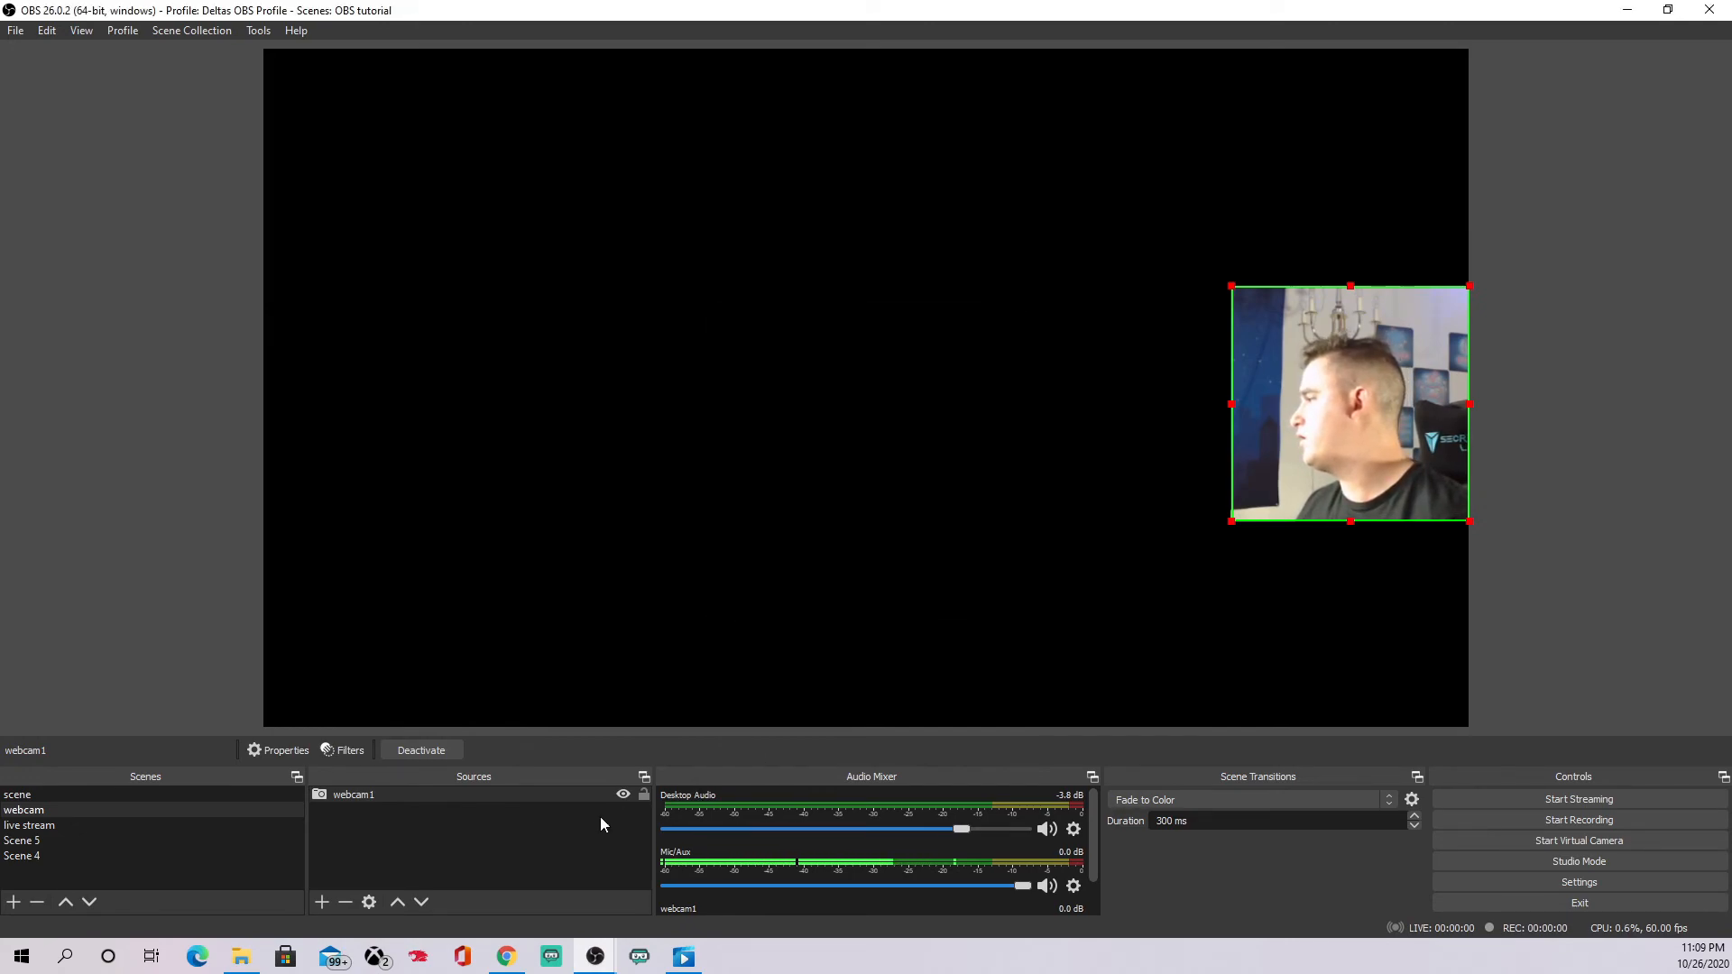
Add a new Color Source named "Background" to the webcam scene.
click(323, 903)
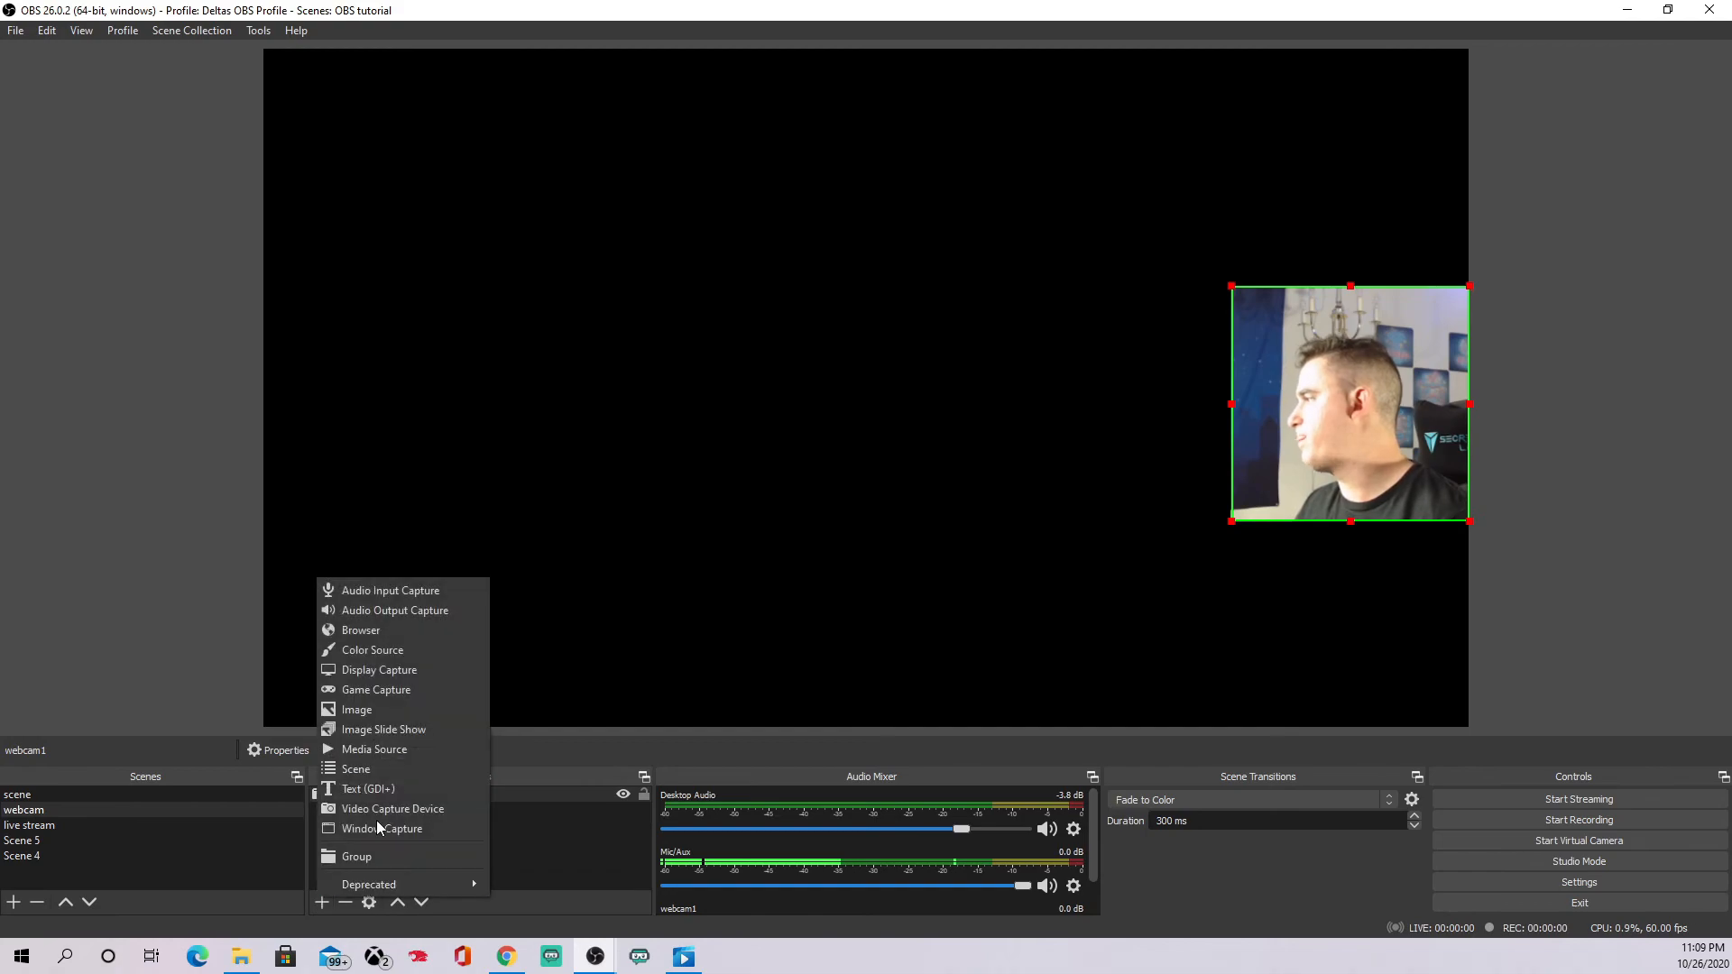
click(405, 651)
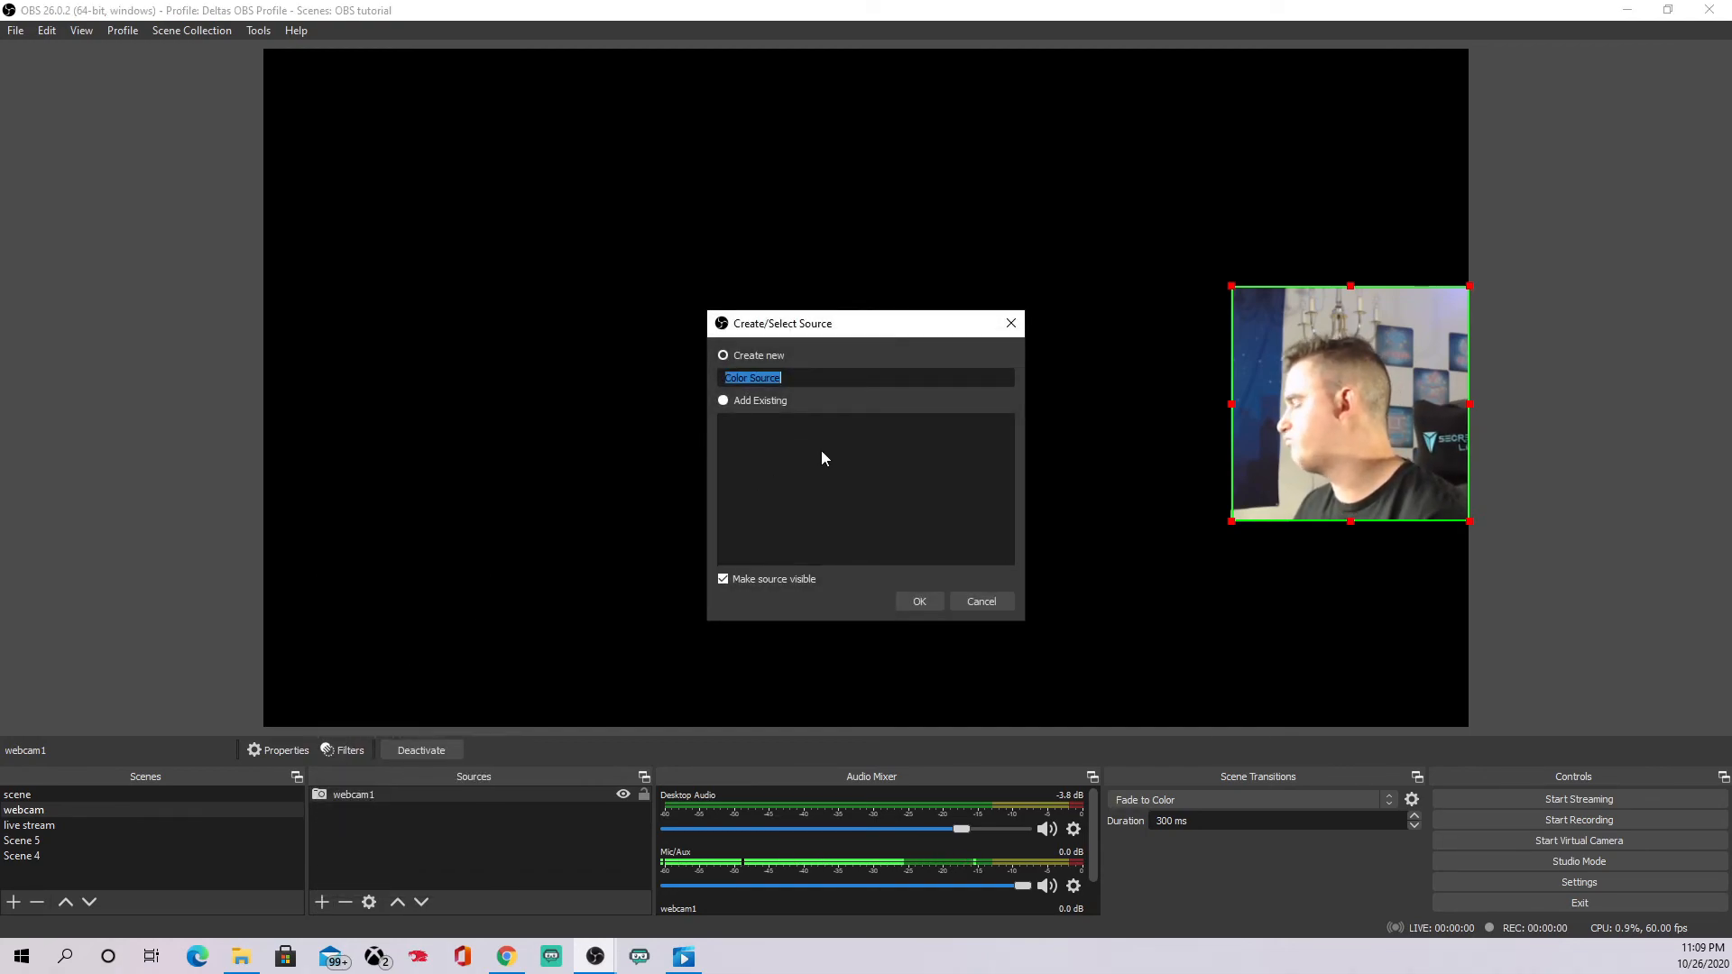
text(Backgroun)
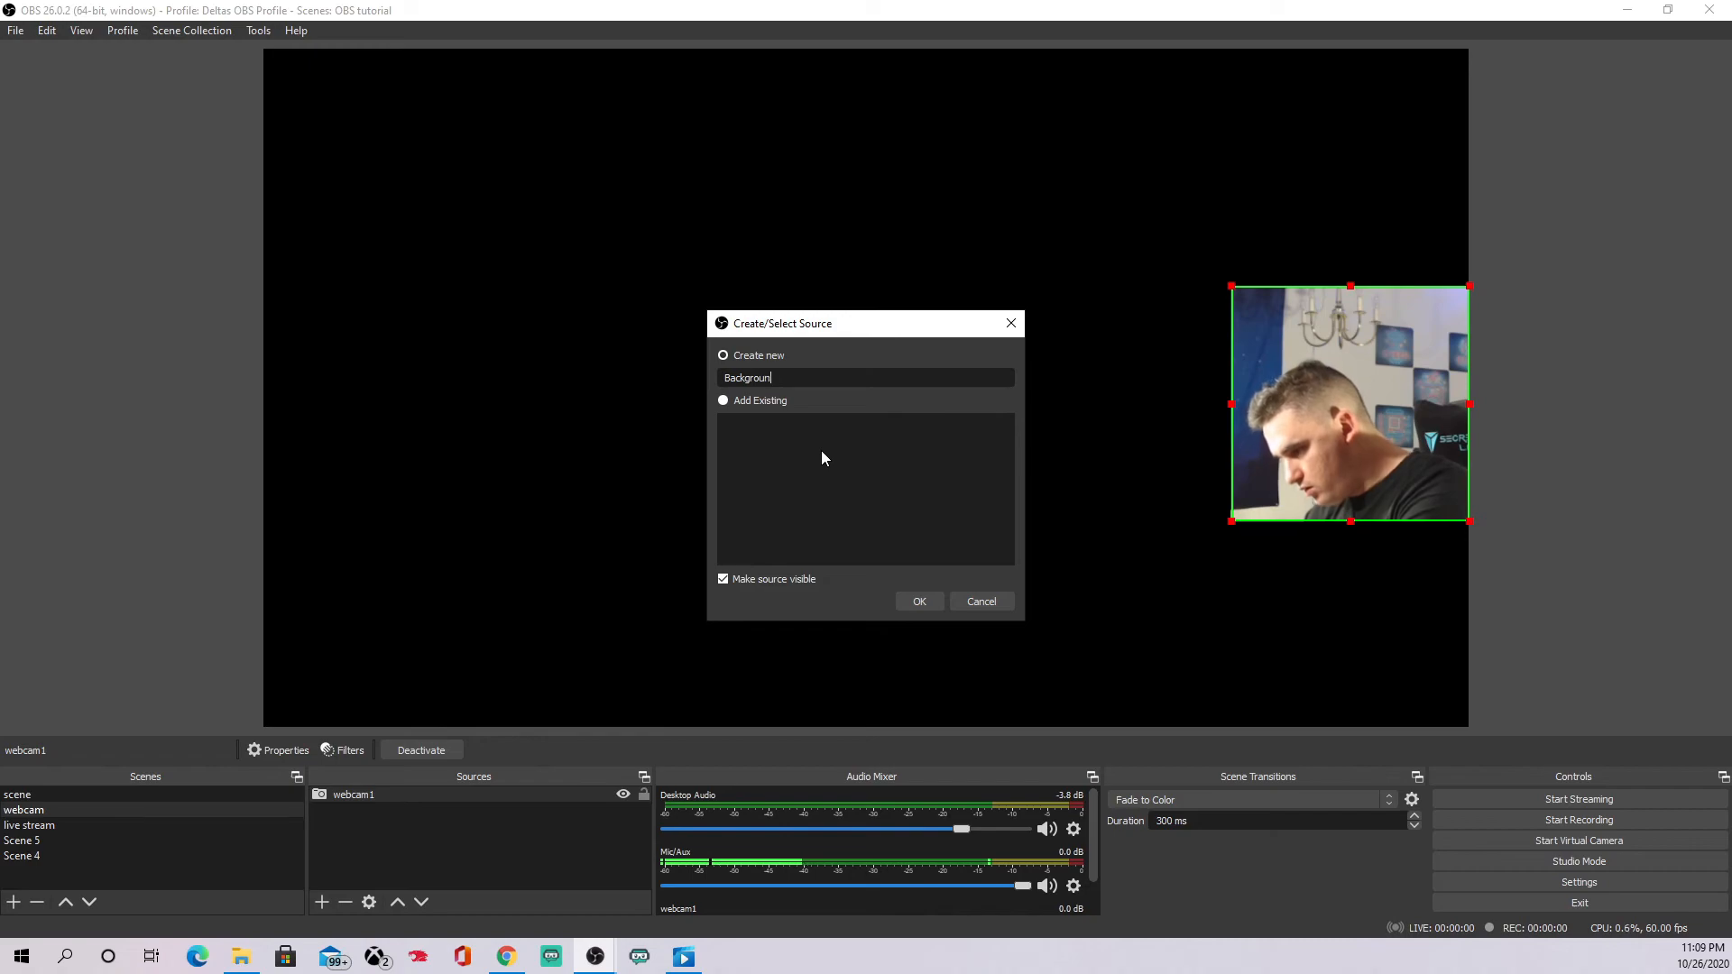
text(d)
click(902, 598)
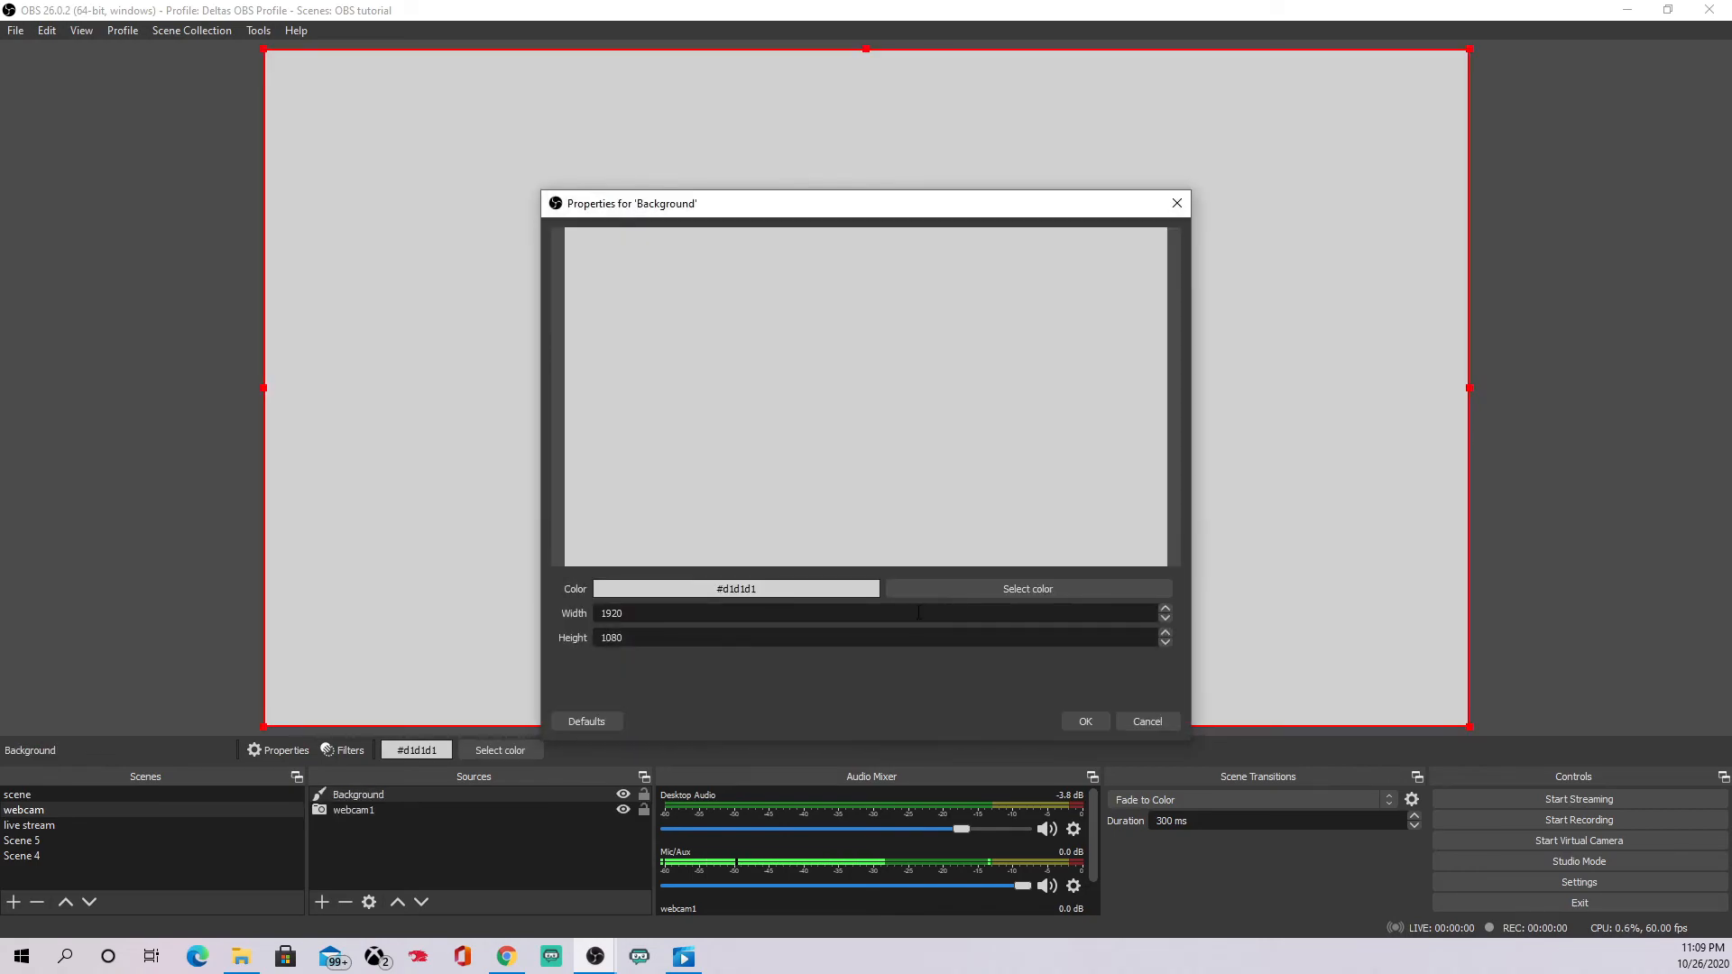
Set the Background source's color to the bright green #00ff7f and place it below webcam1 in the source order.
click(974, 591)
click(804, 360)
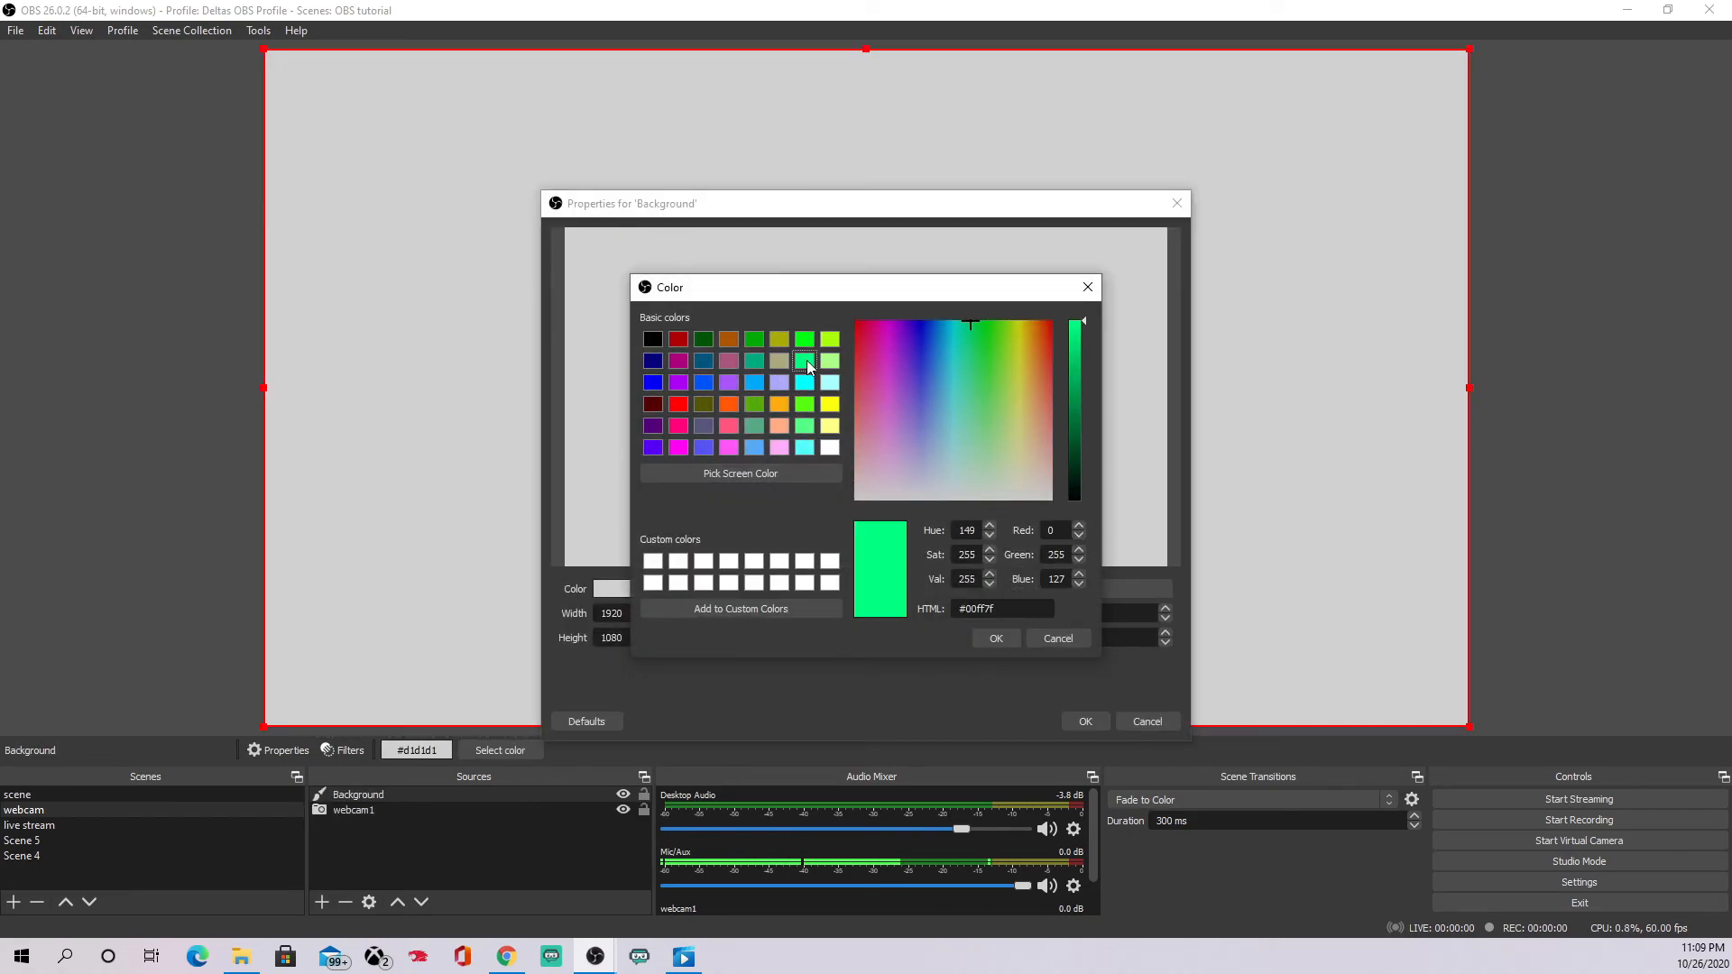
click(995, 638)
click(1079, 720)
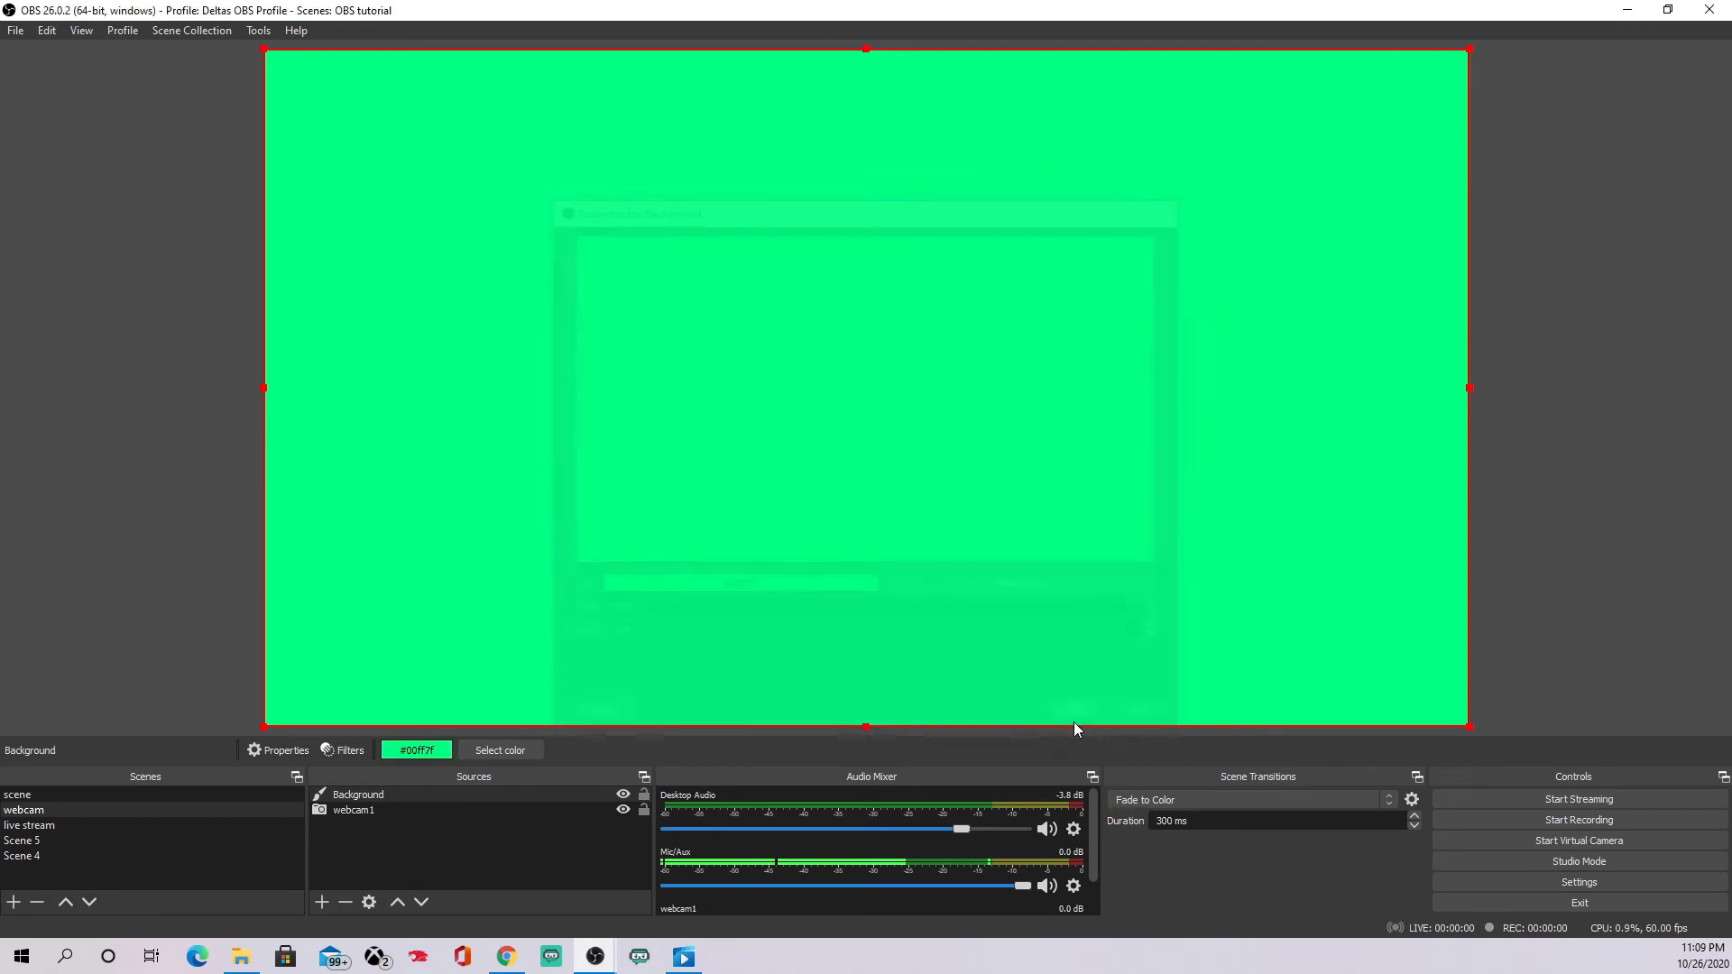
drag(451, 792, 447, 831)
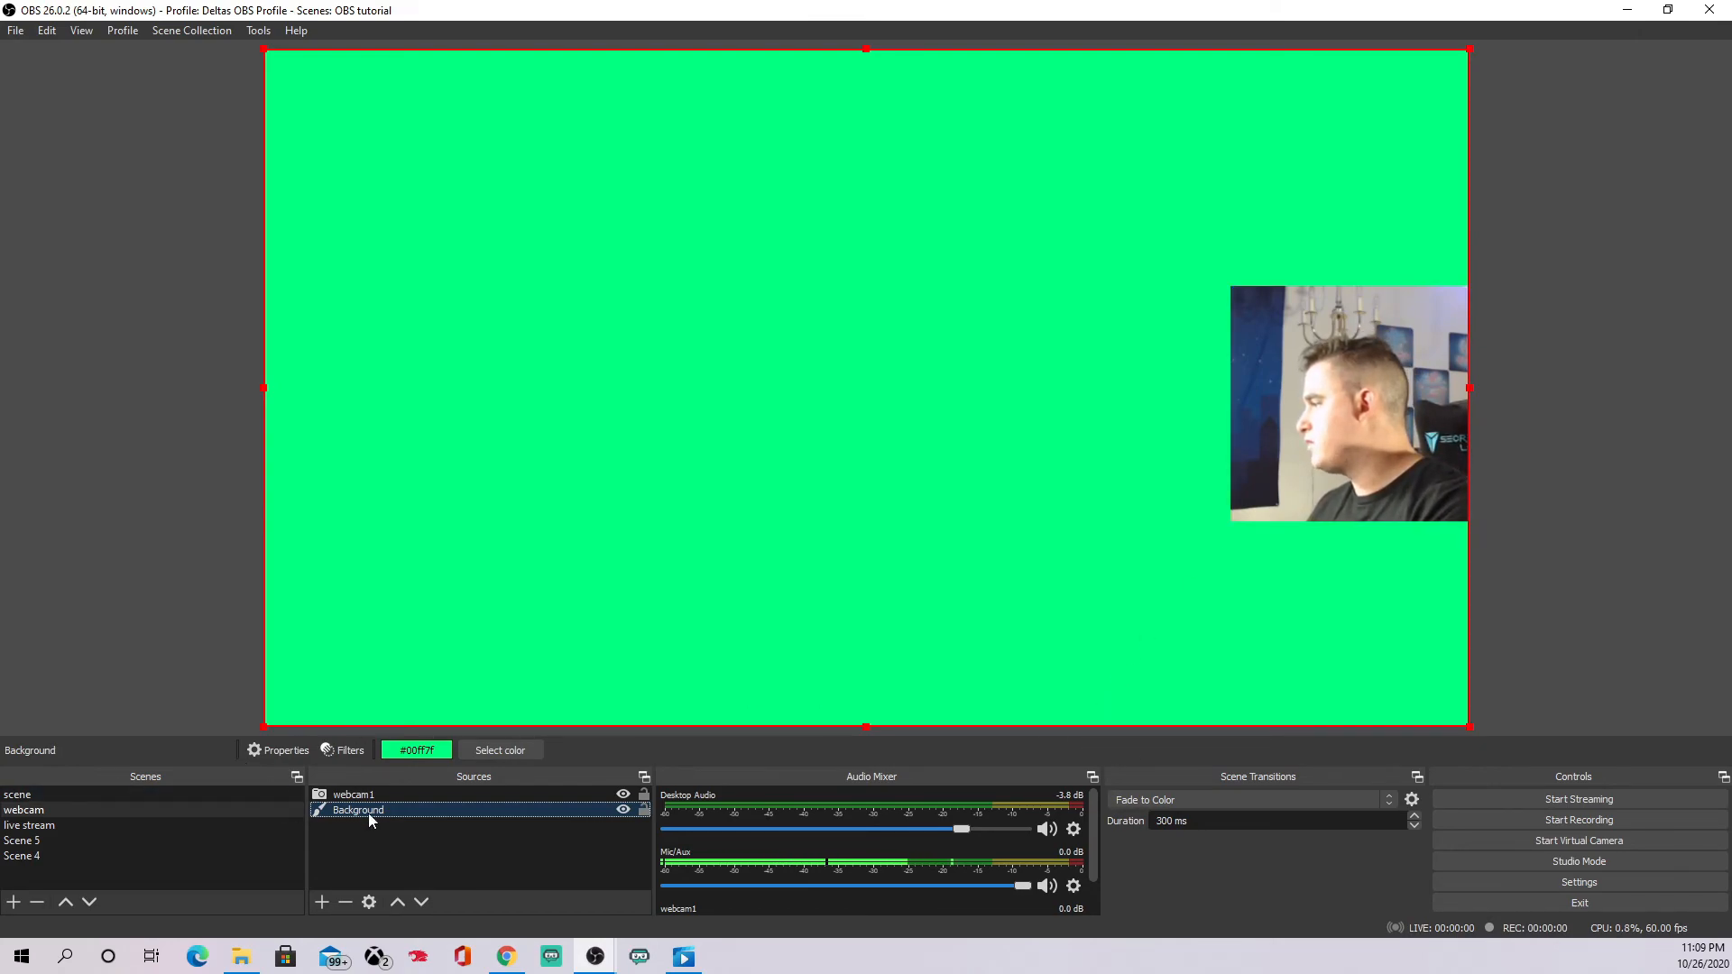
click(322, 902)
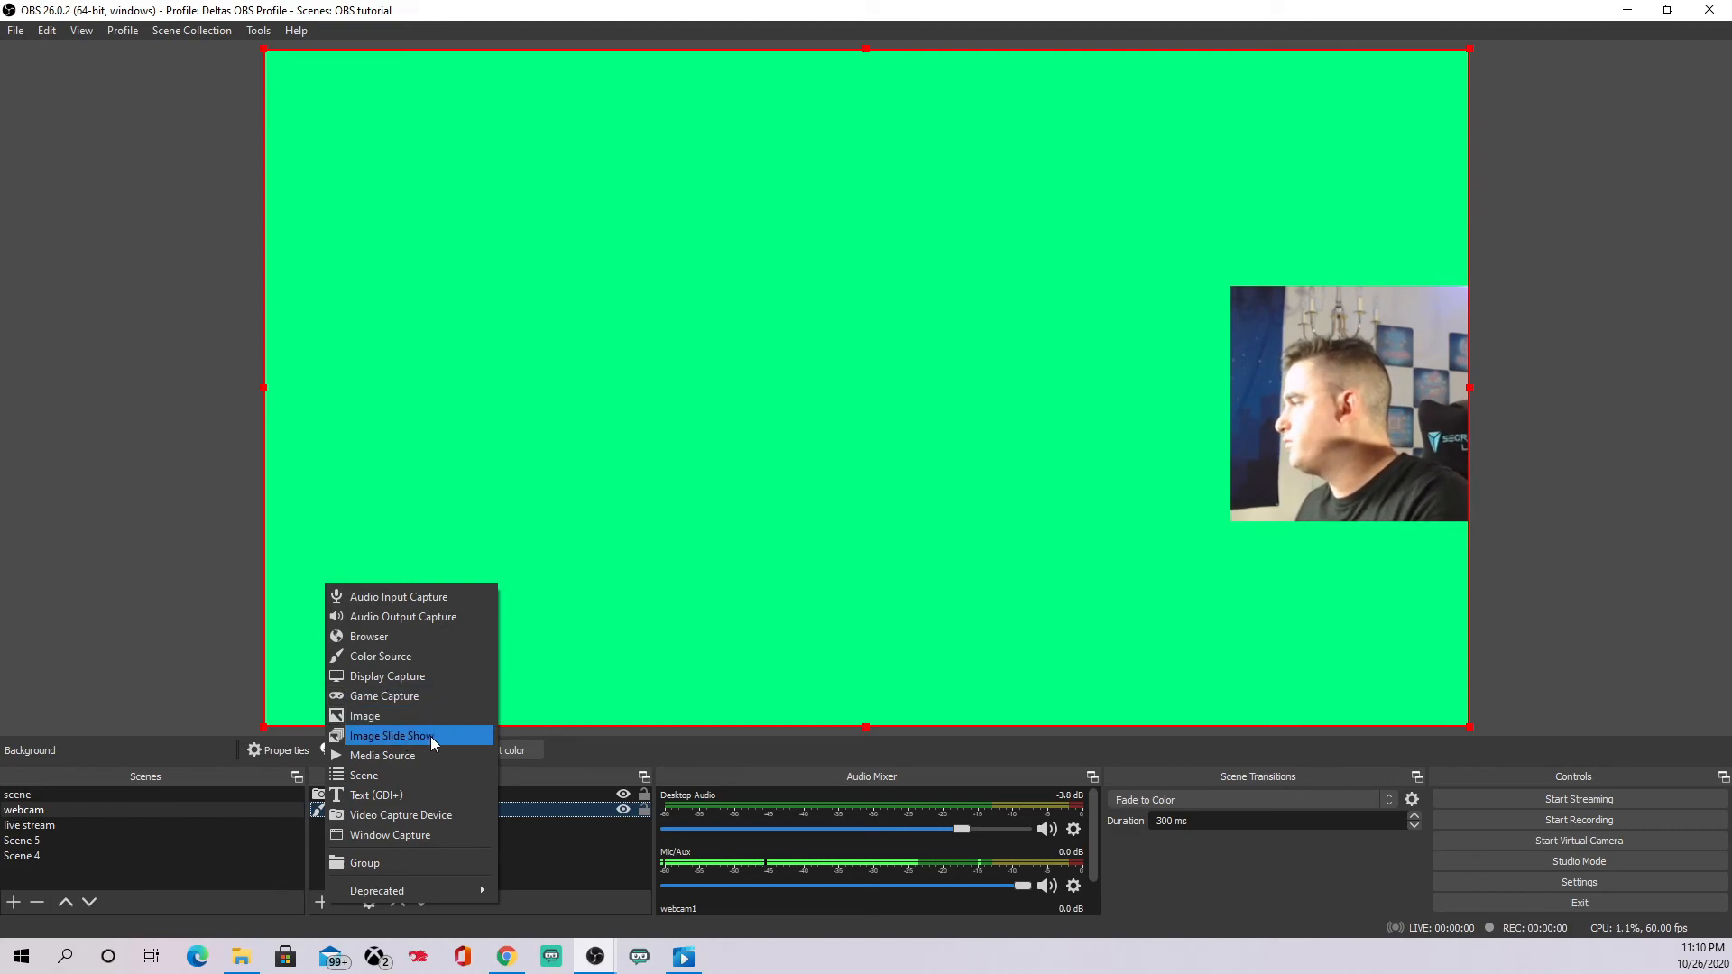
click(408, 780)
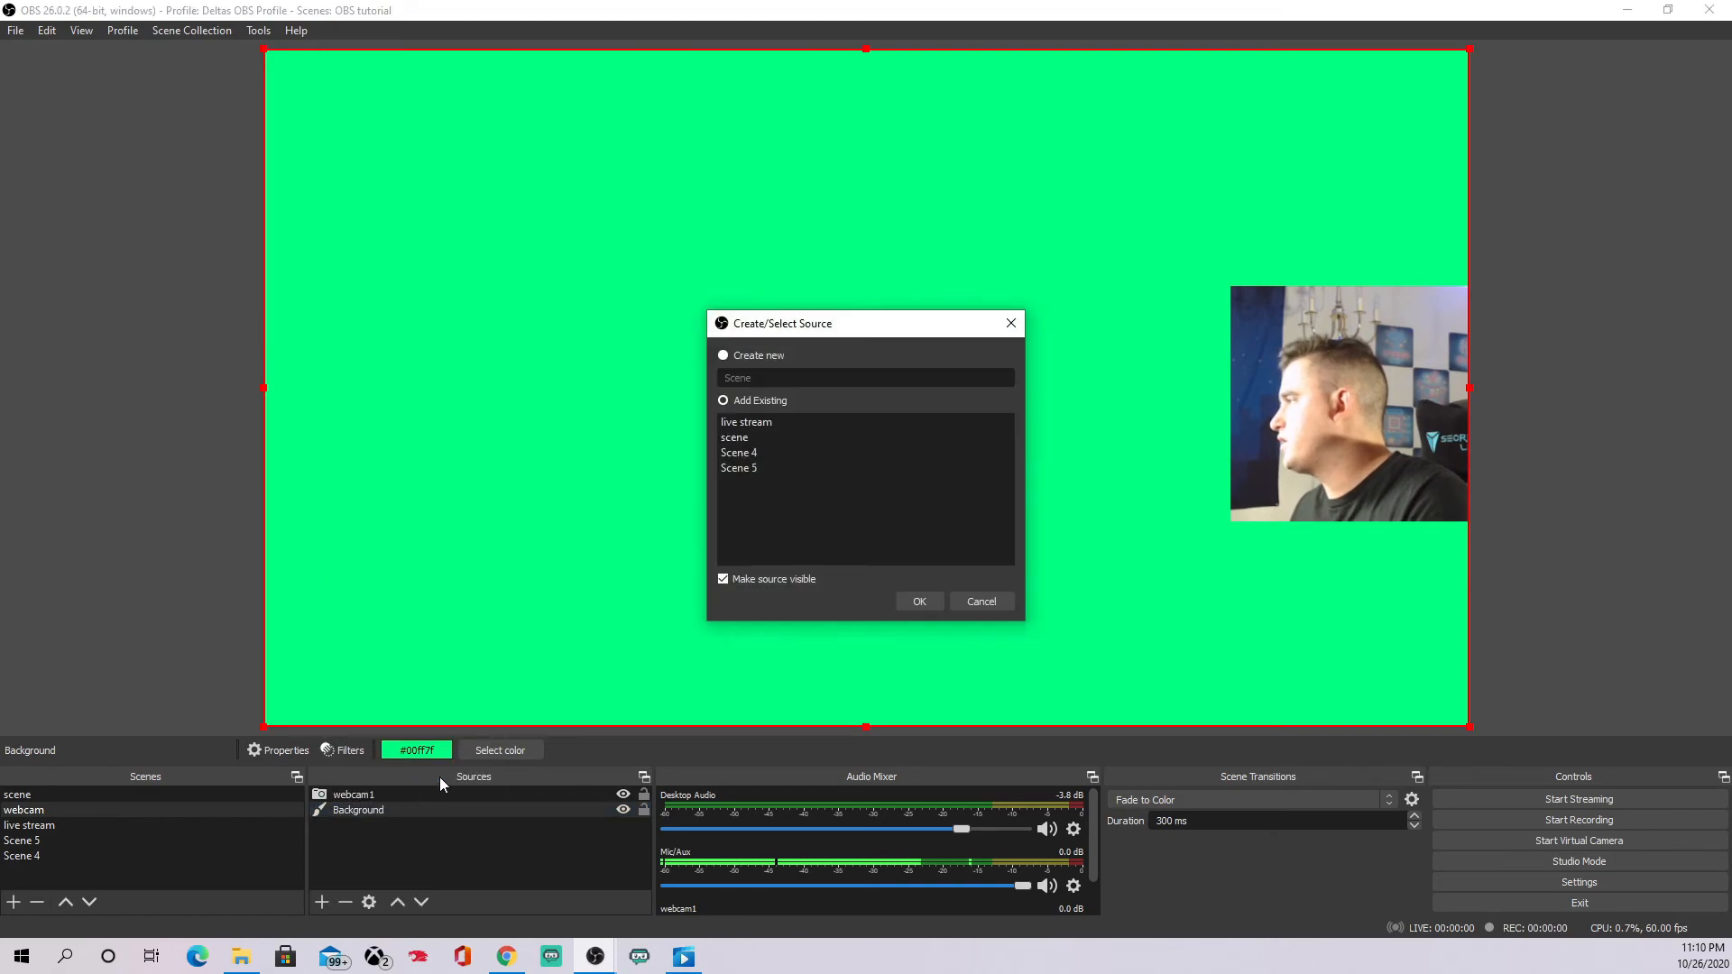
click(765, 438)
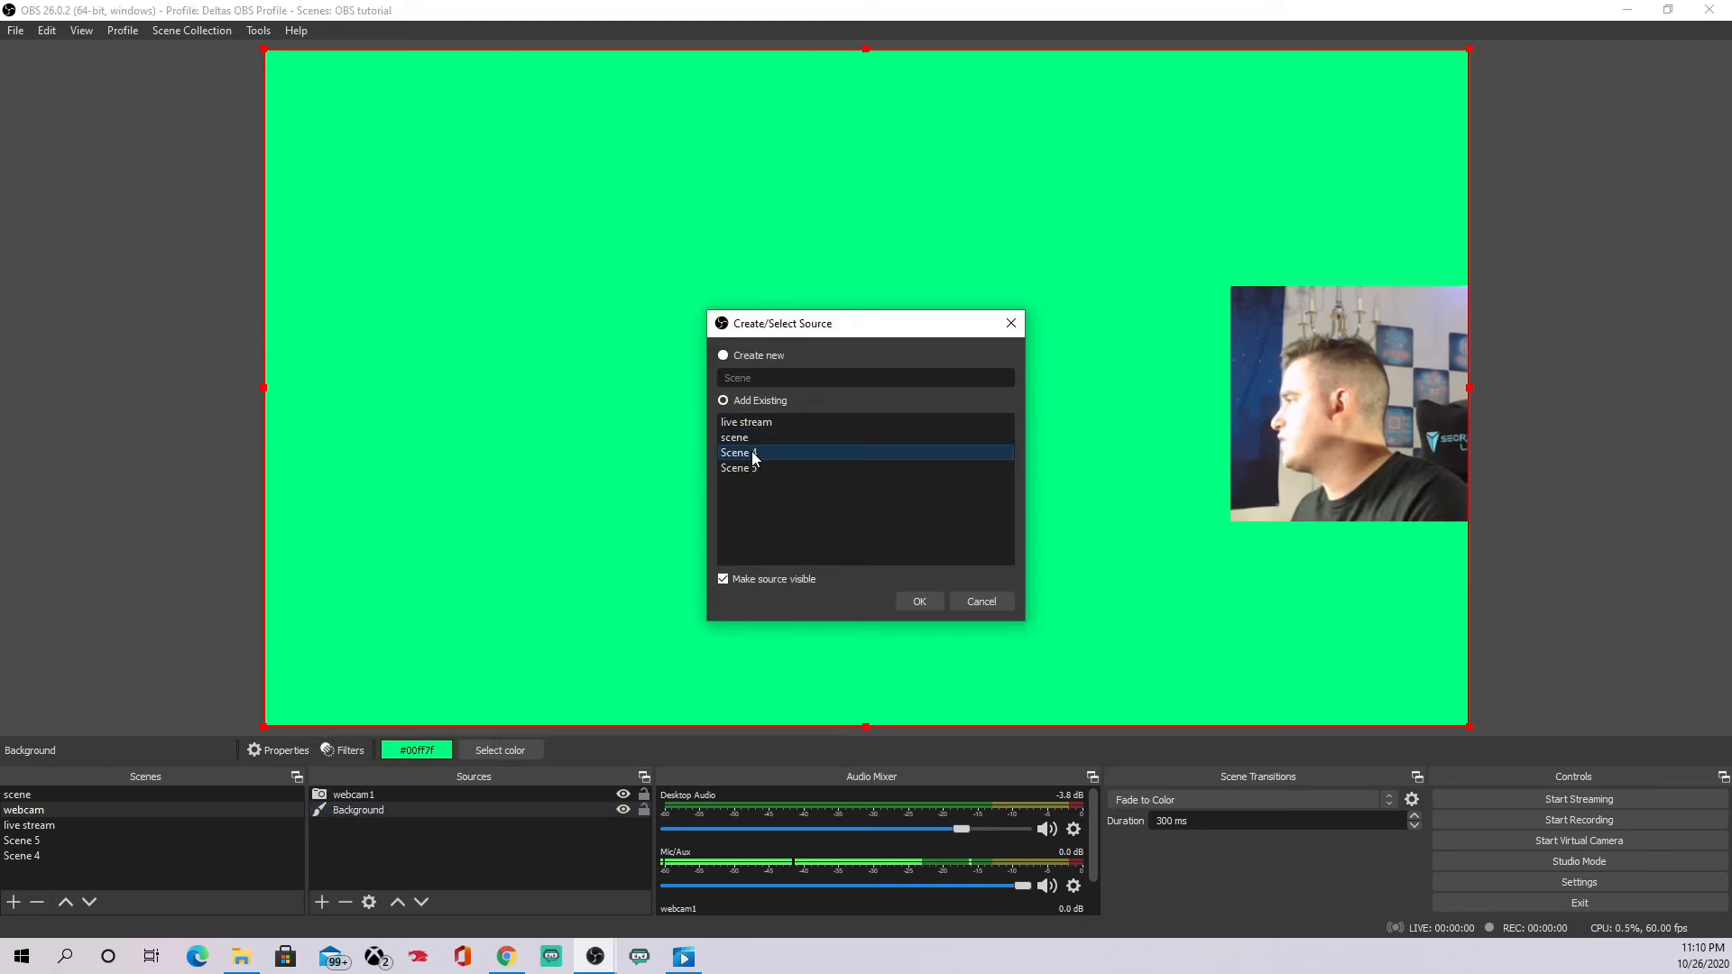
click(756, 453)
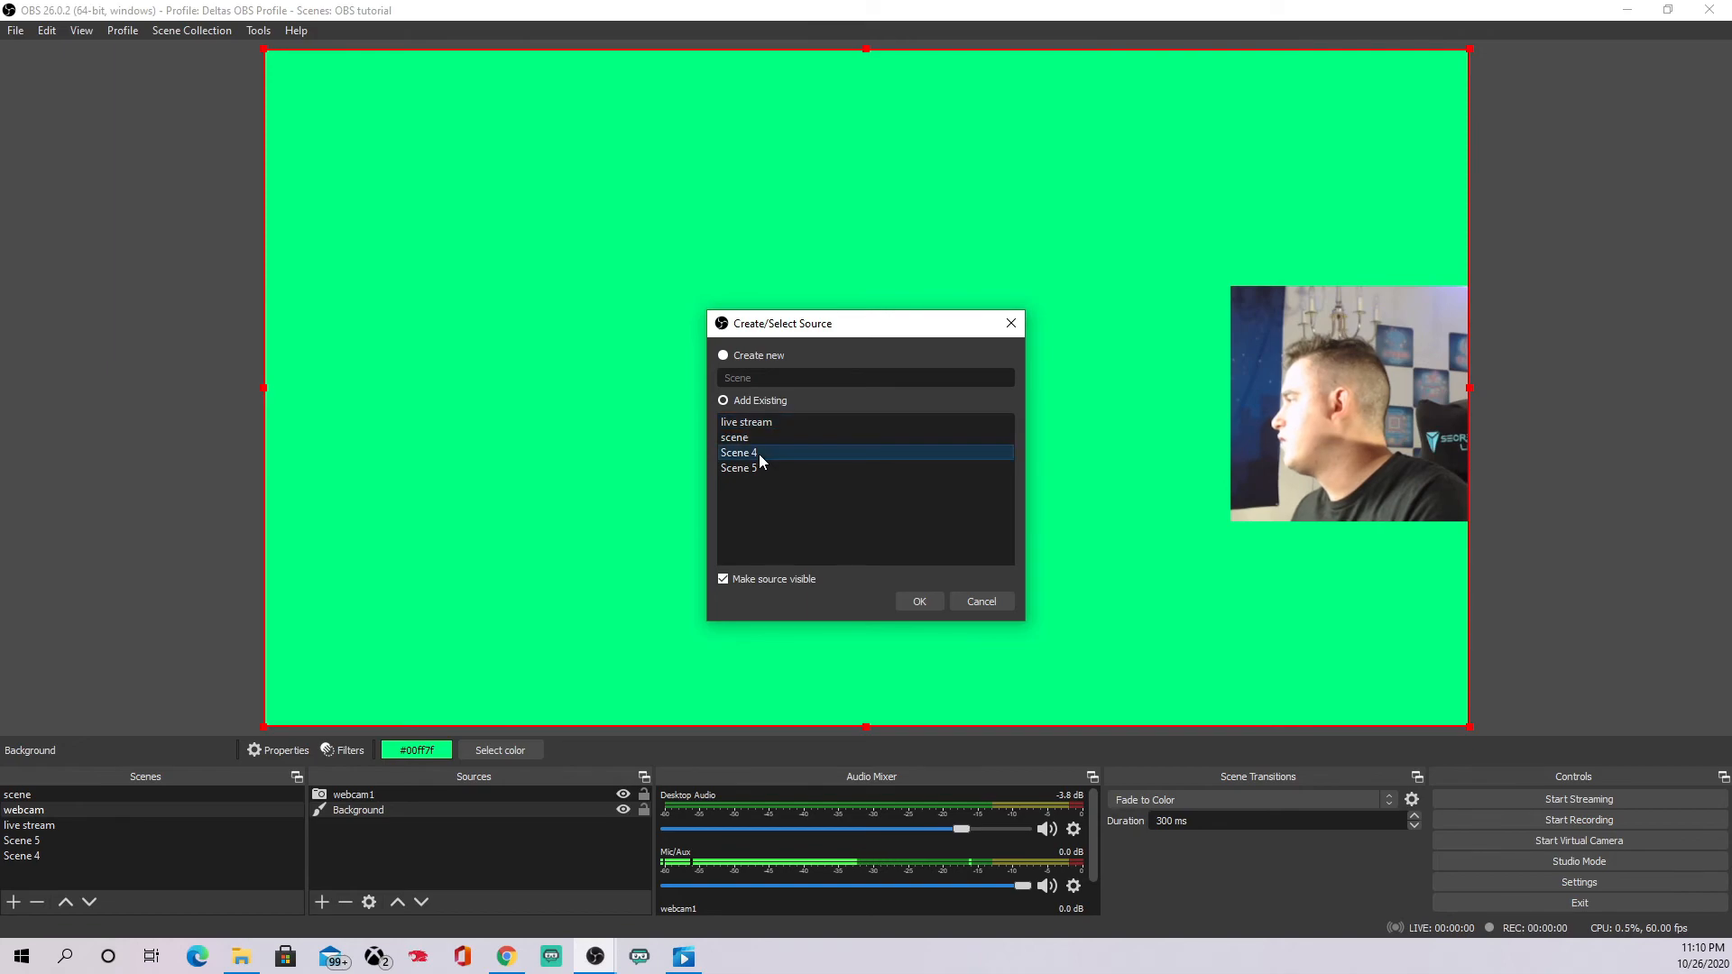
click(981, 602)
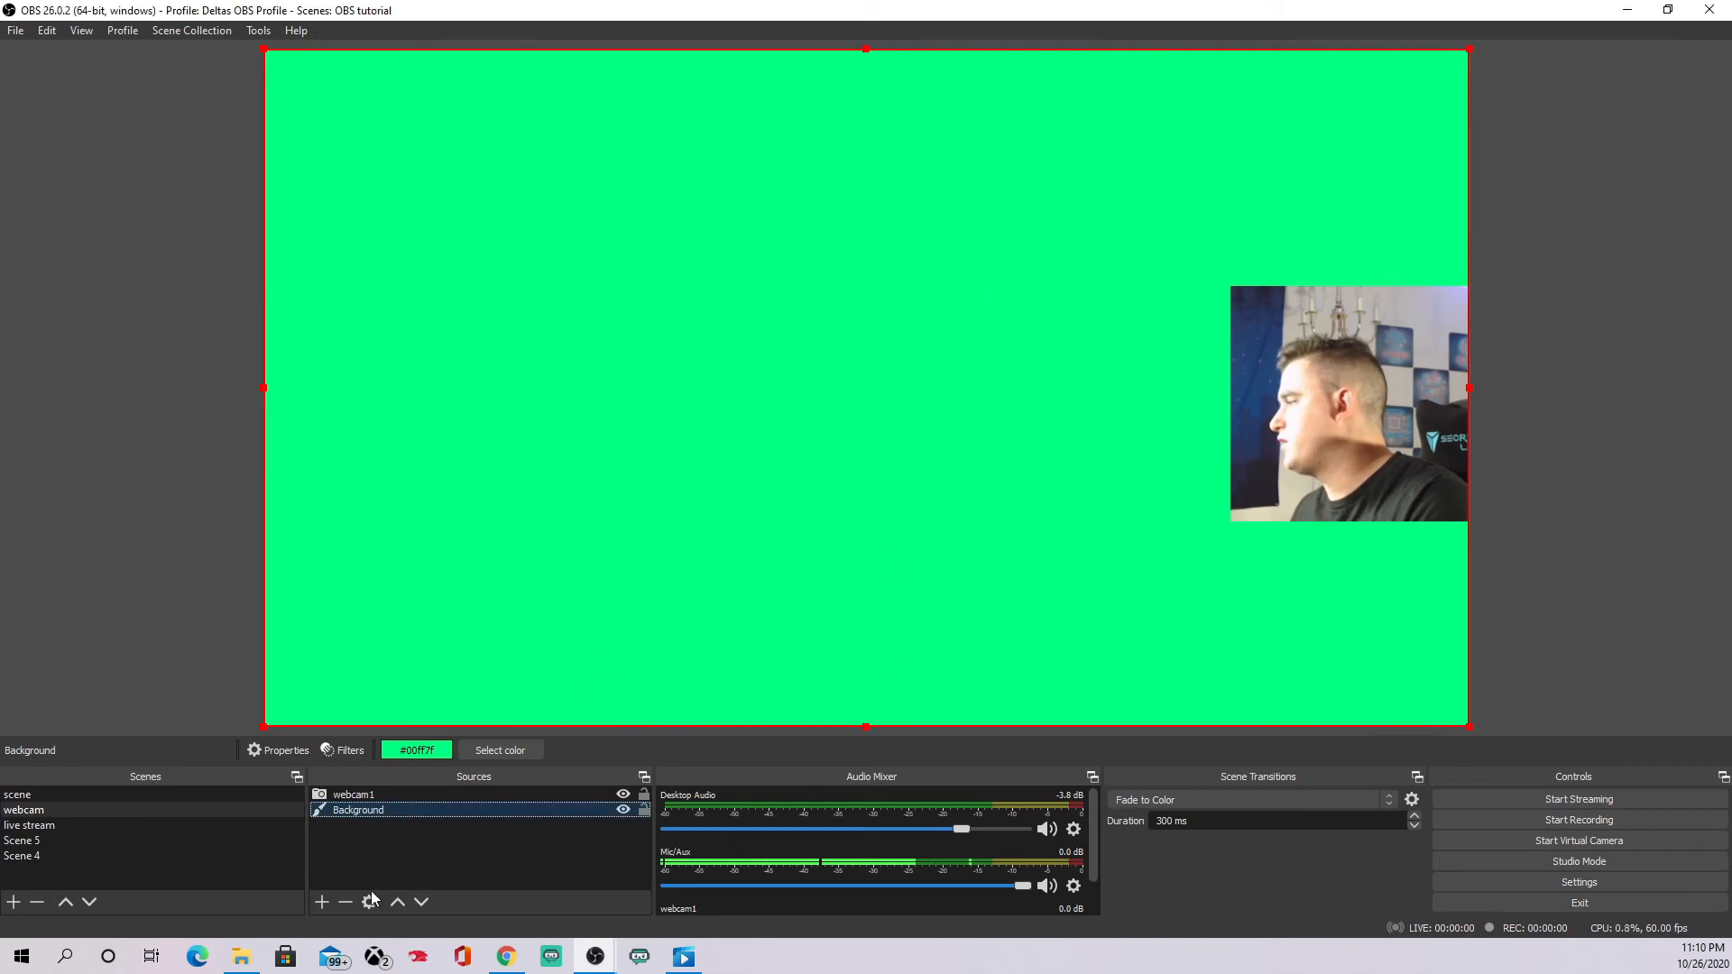
Add a new Text (GDI+) source named "text" to the webcam scene.
click(322, 902)
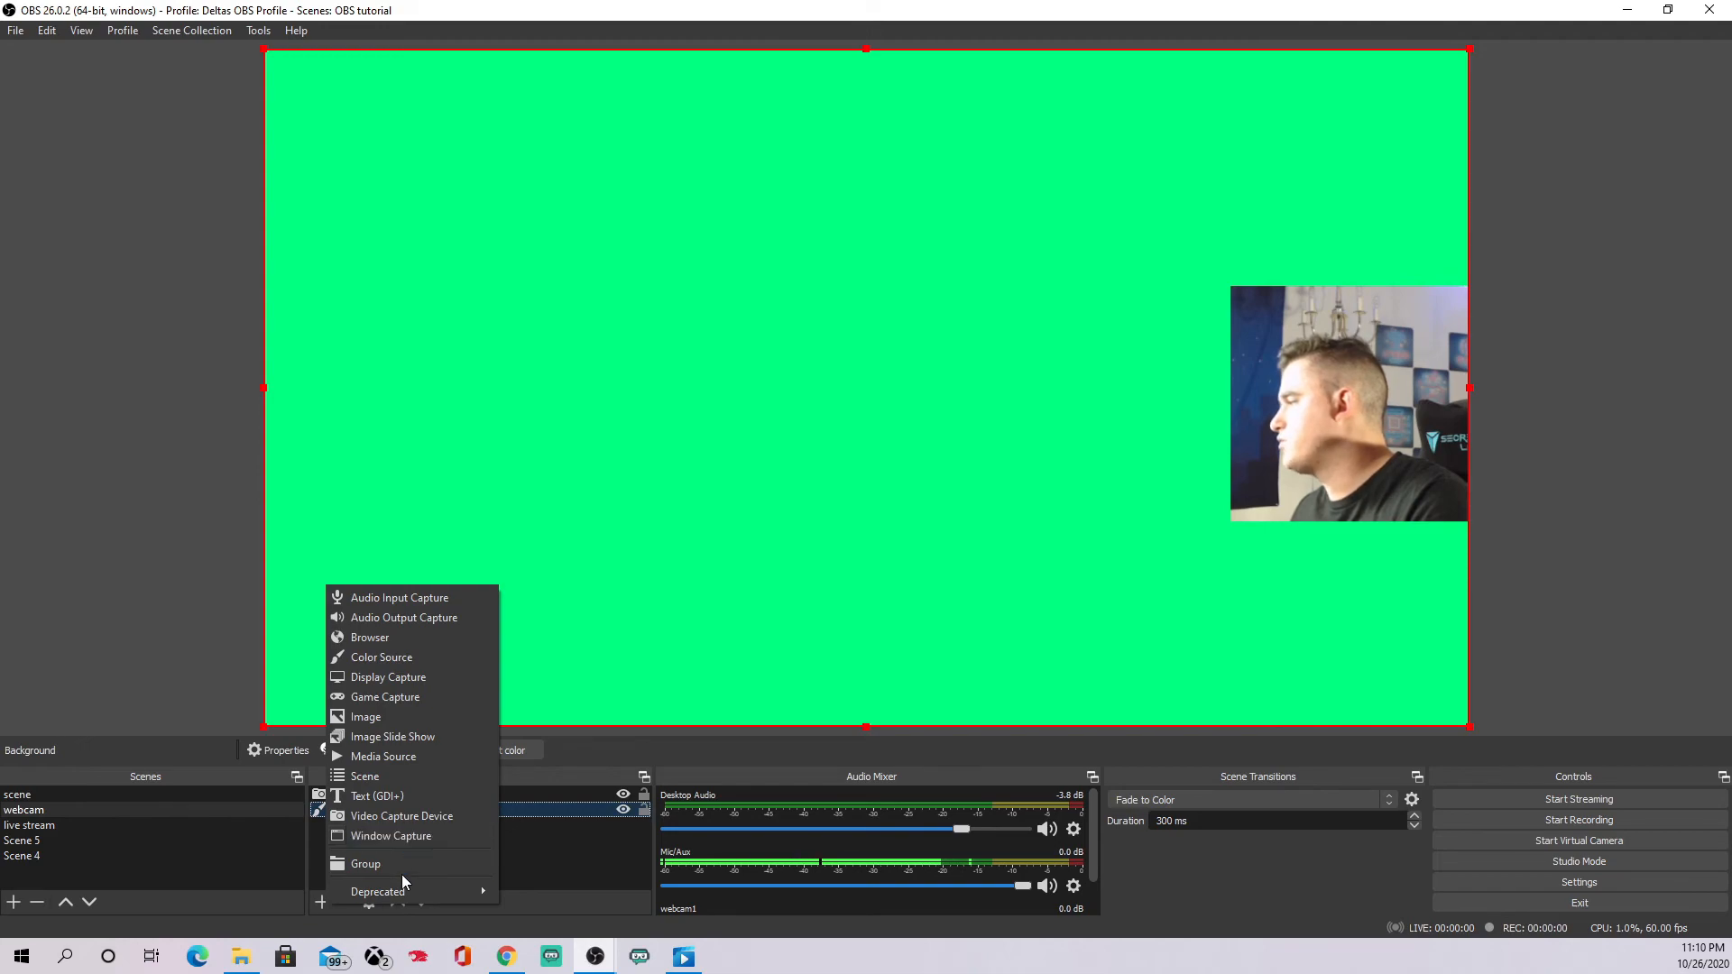
click(411, 797)
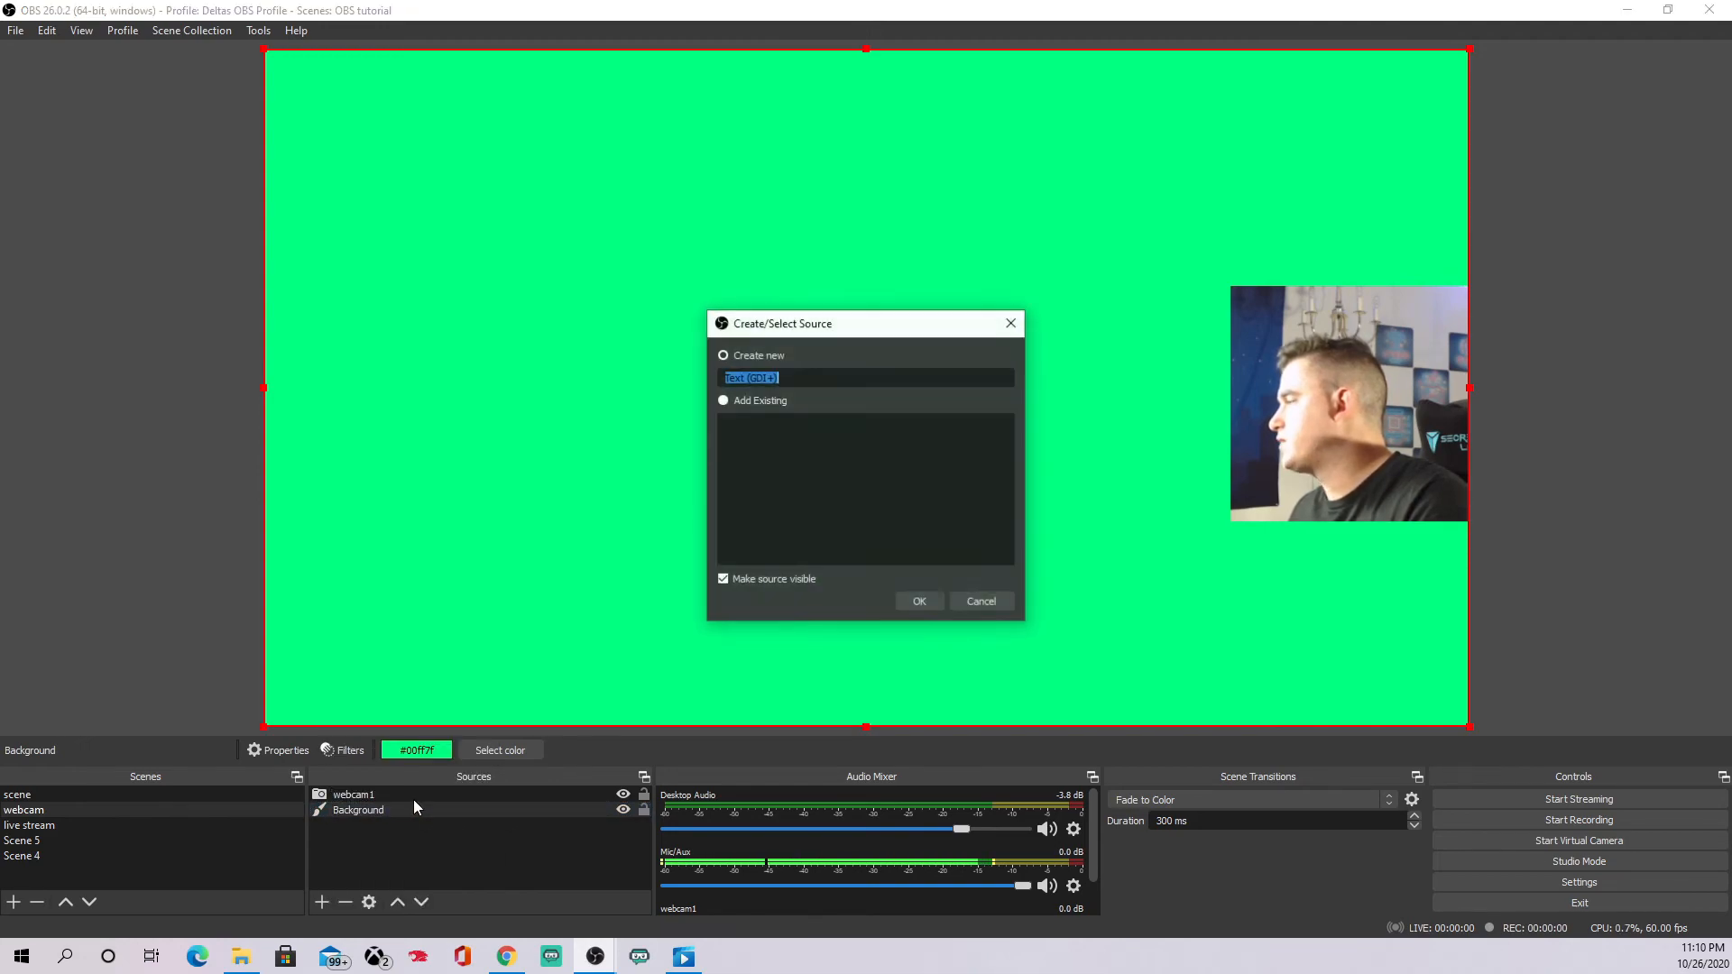
text(text)
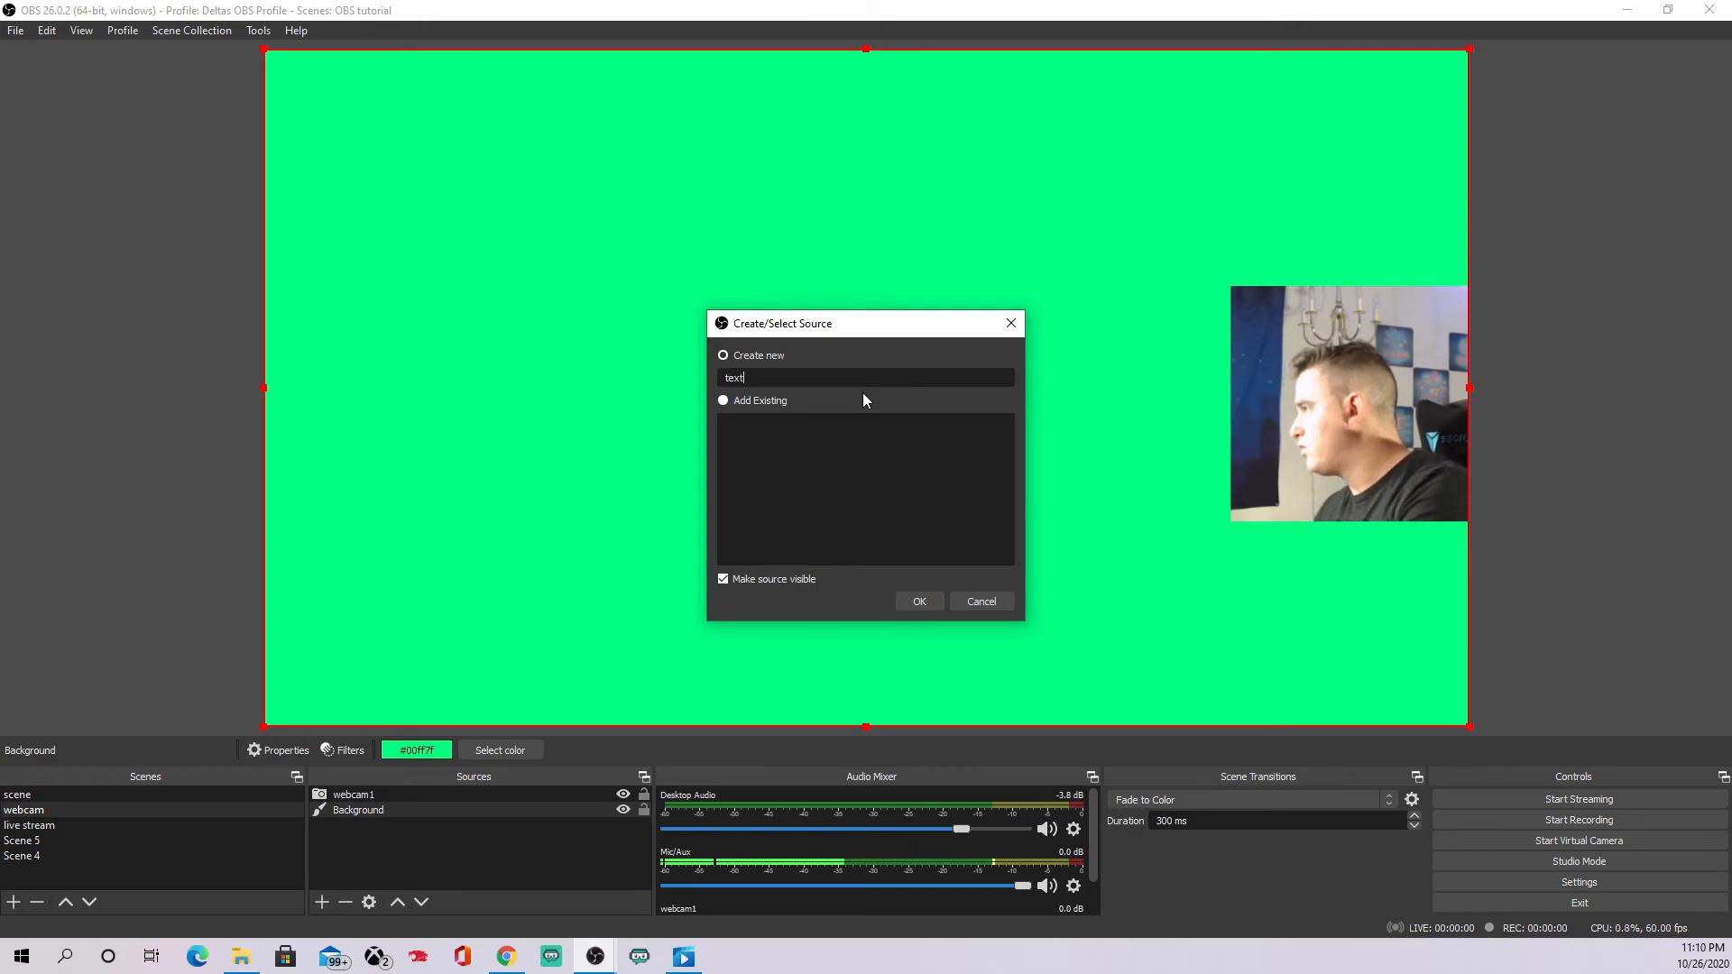
click(920, 602)
Enter "hey what's up people" as the content of the text source and accept its properties.
click(848, 620)
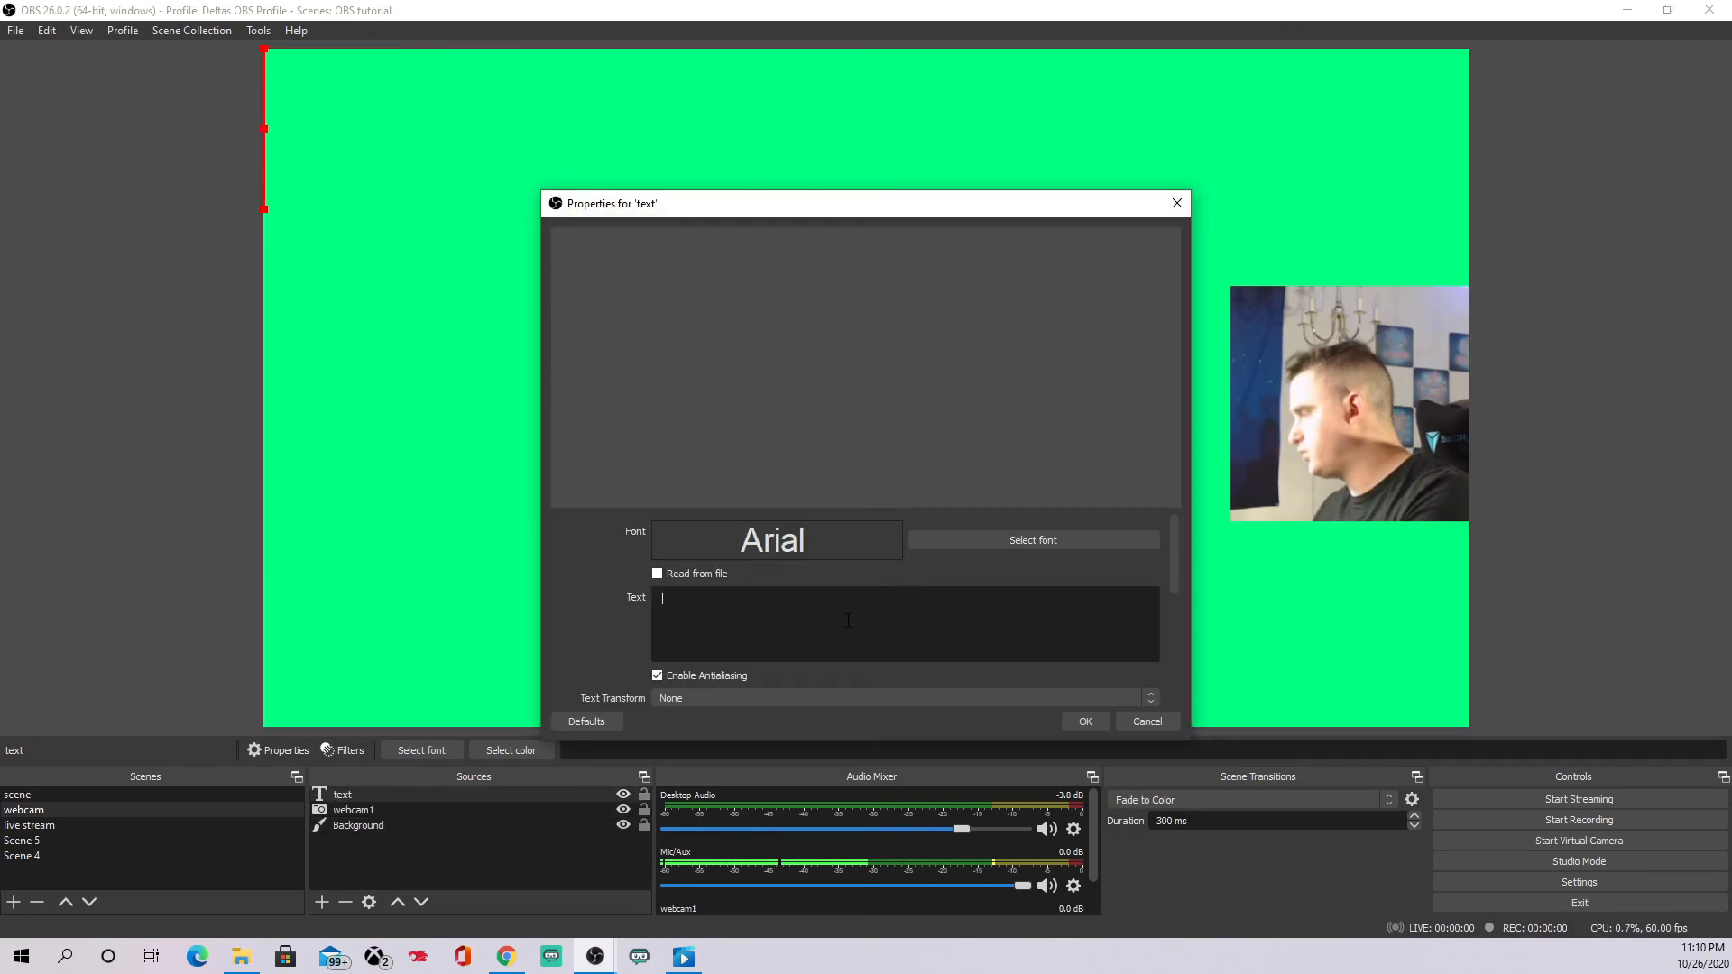
text(hey w)
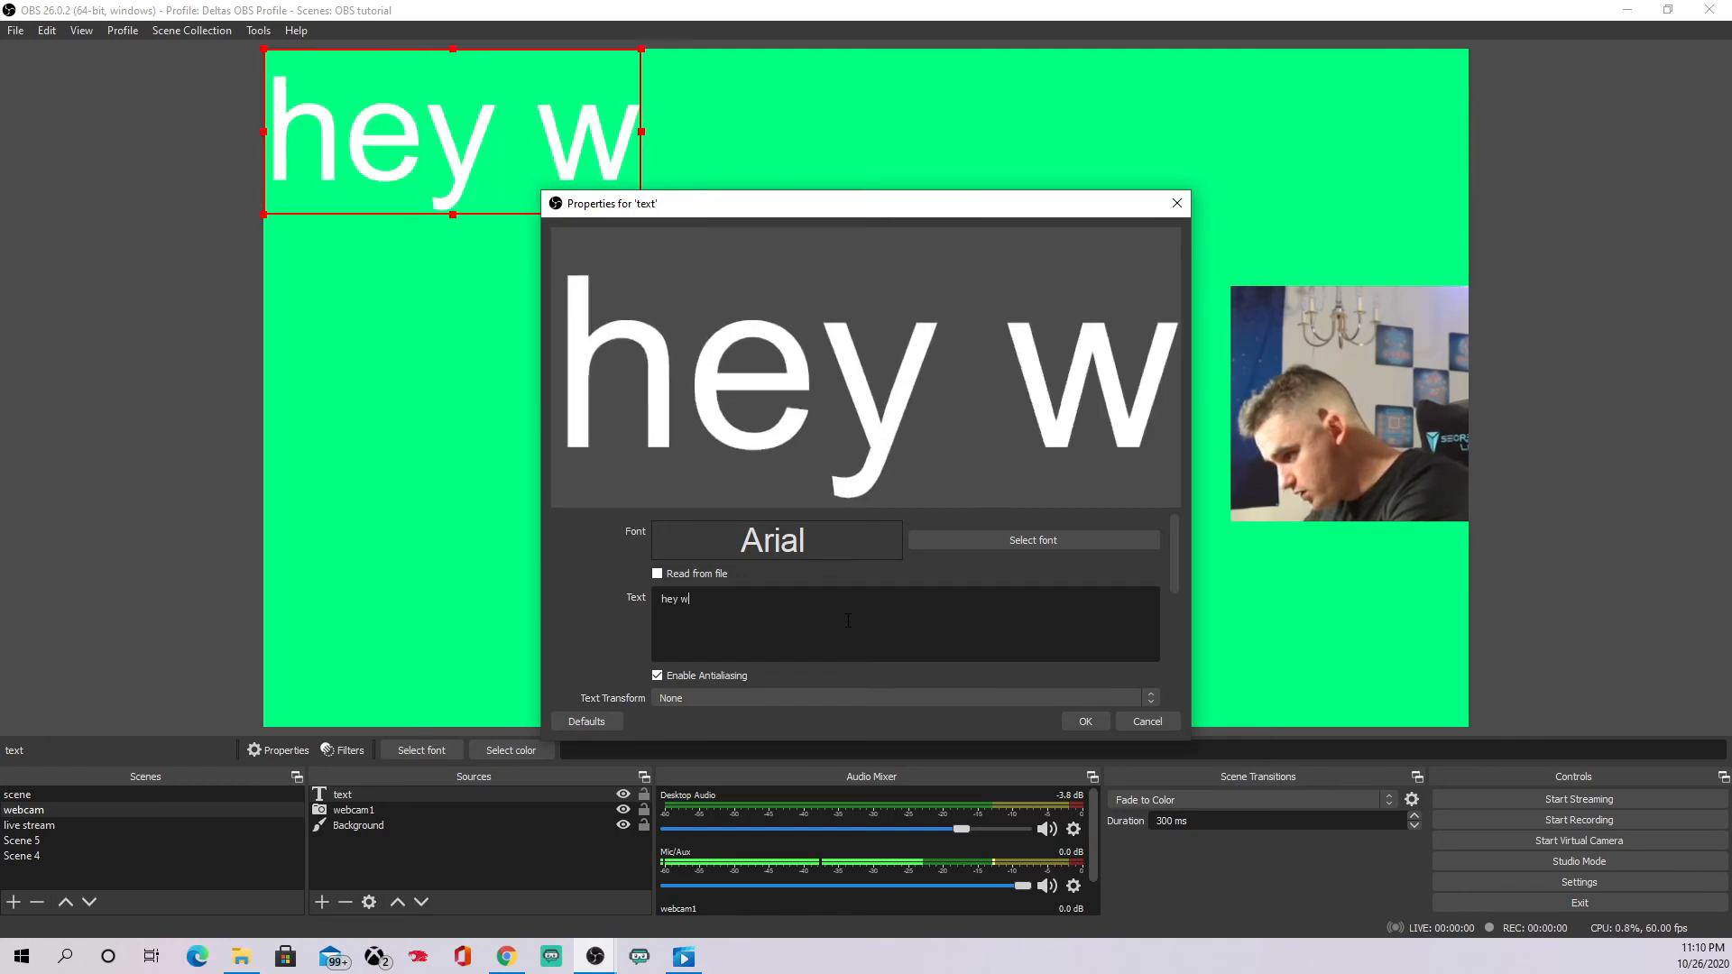
text(hat's)
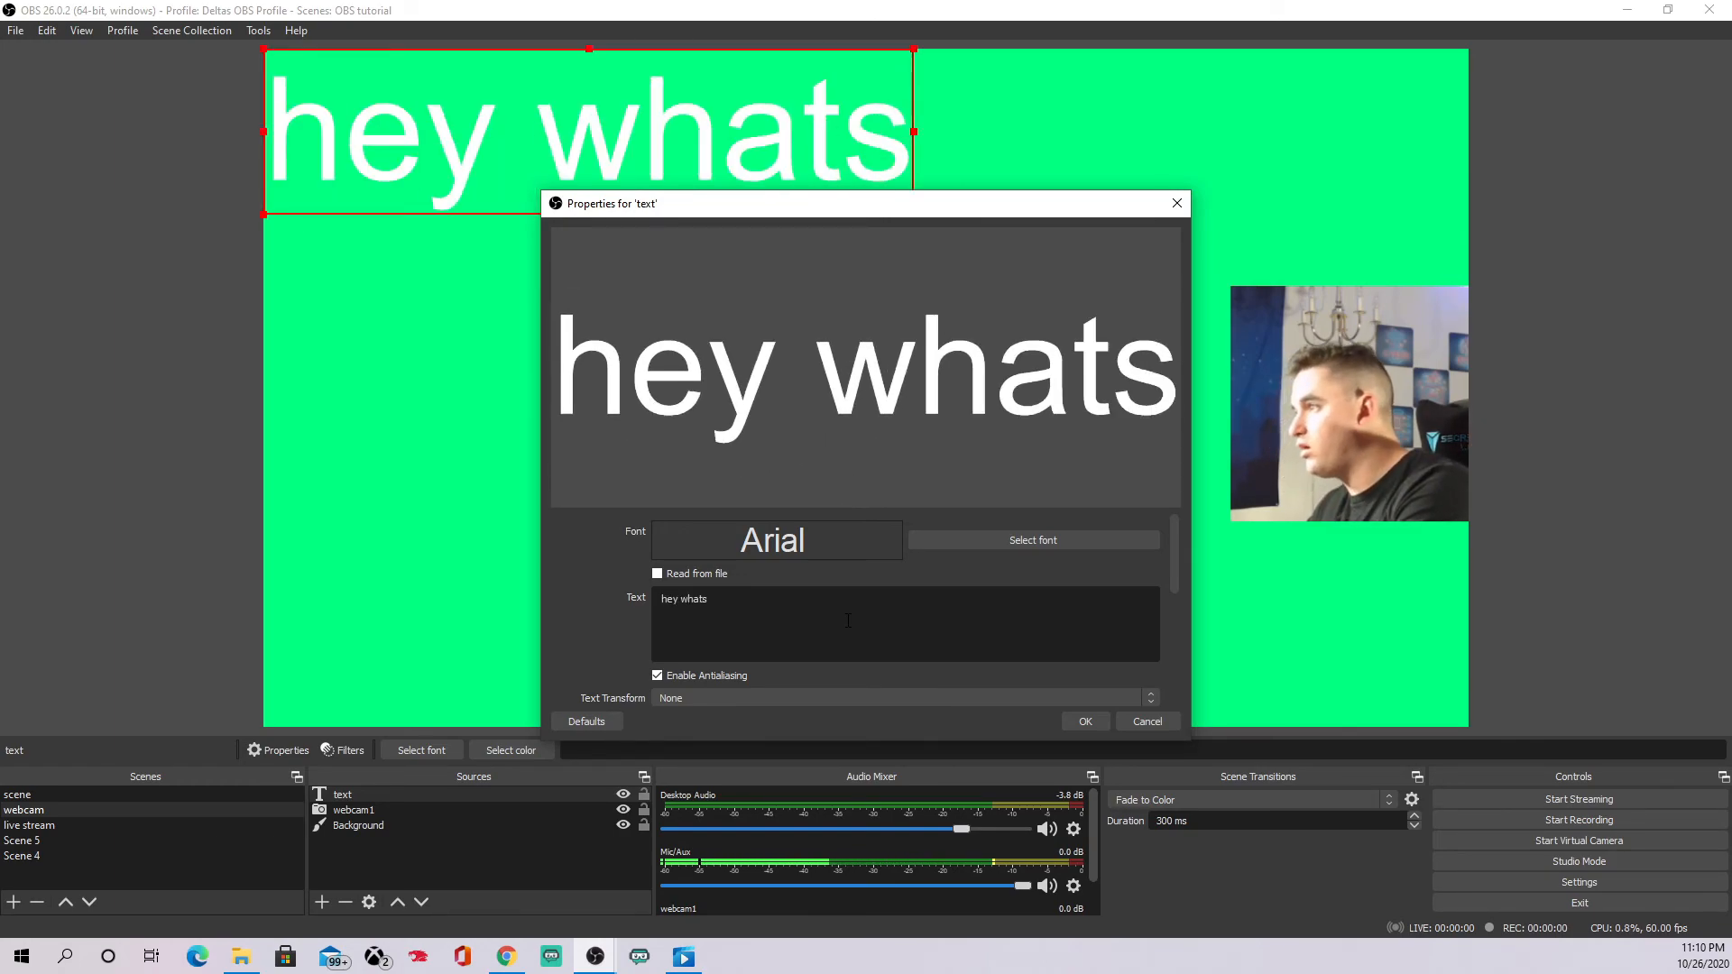
key(BackSpace)
text('s u)
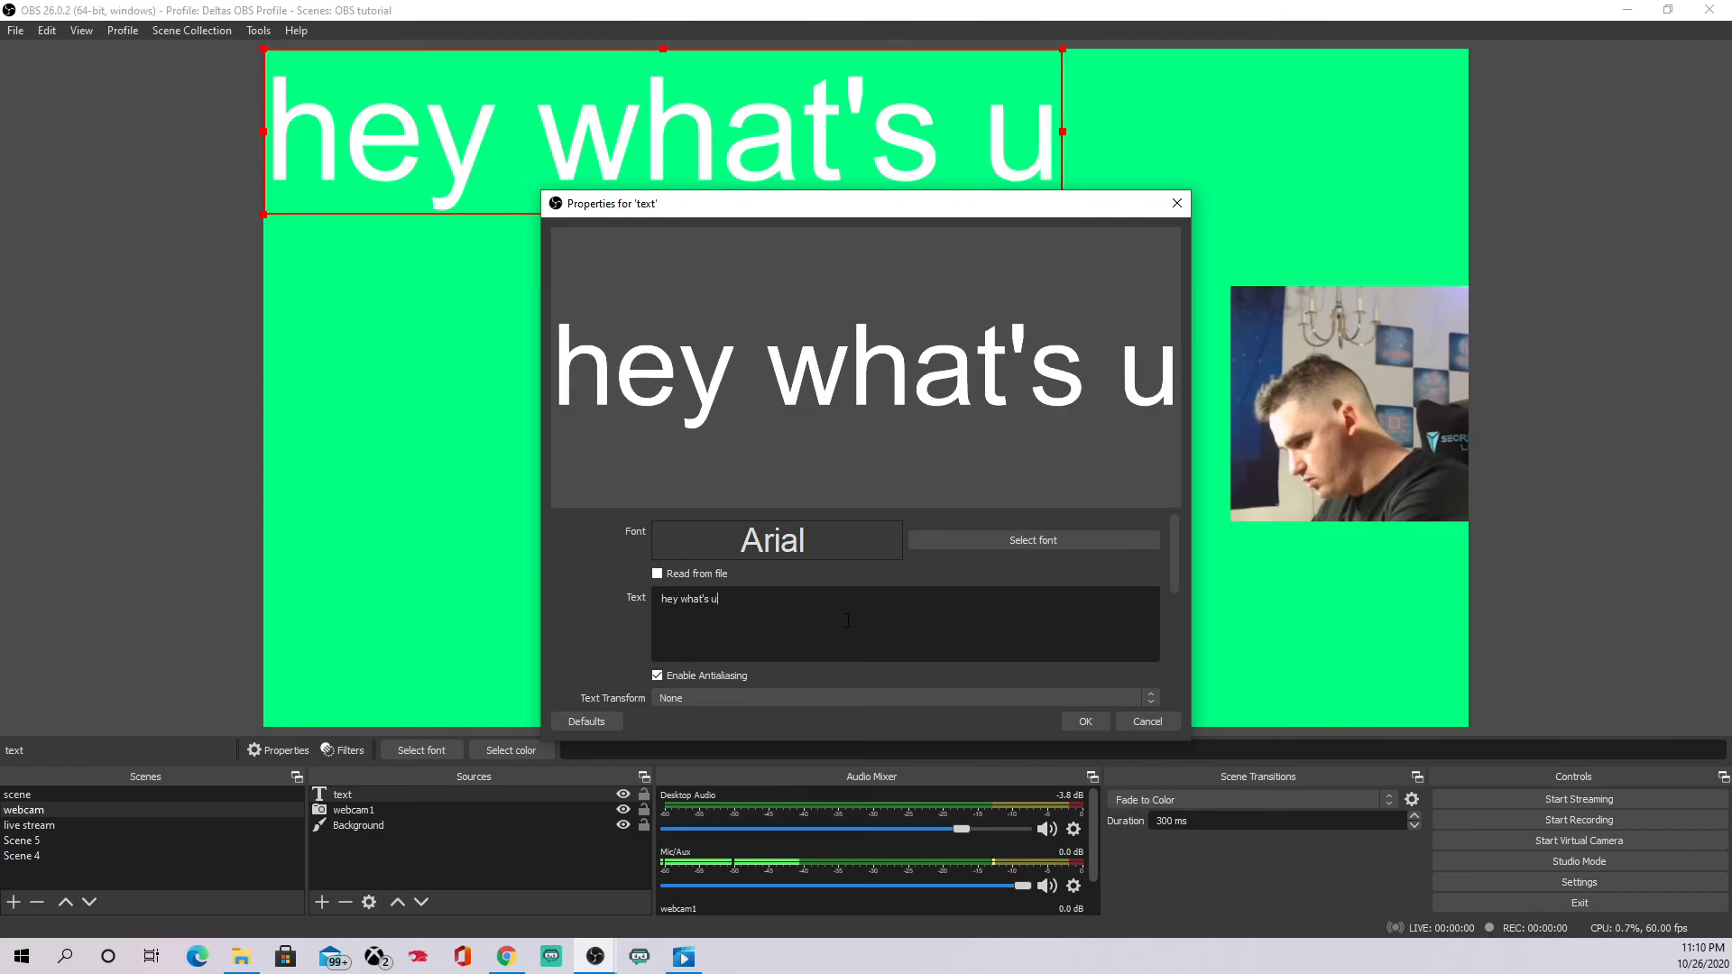
text(p people)
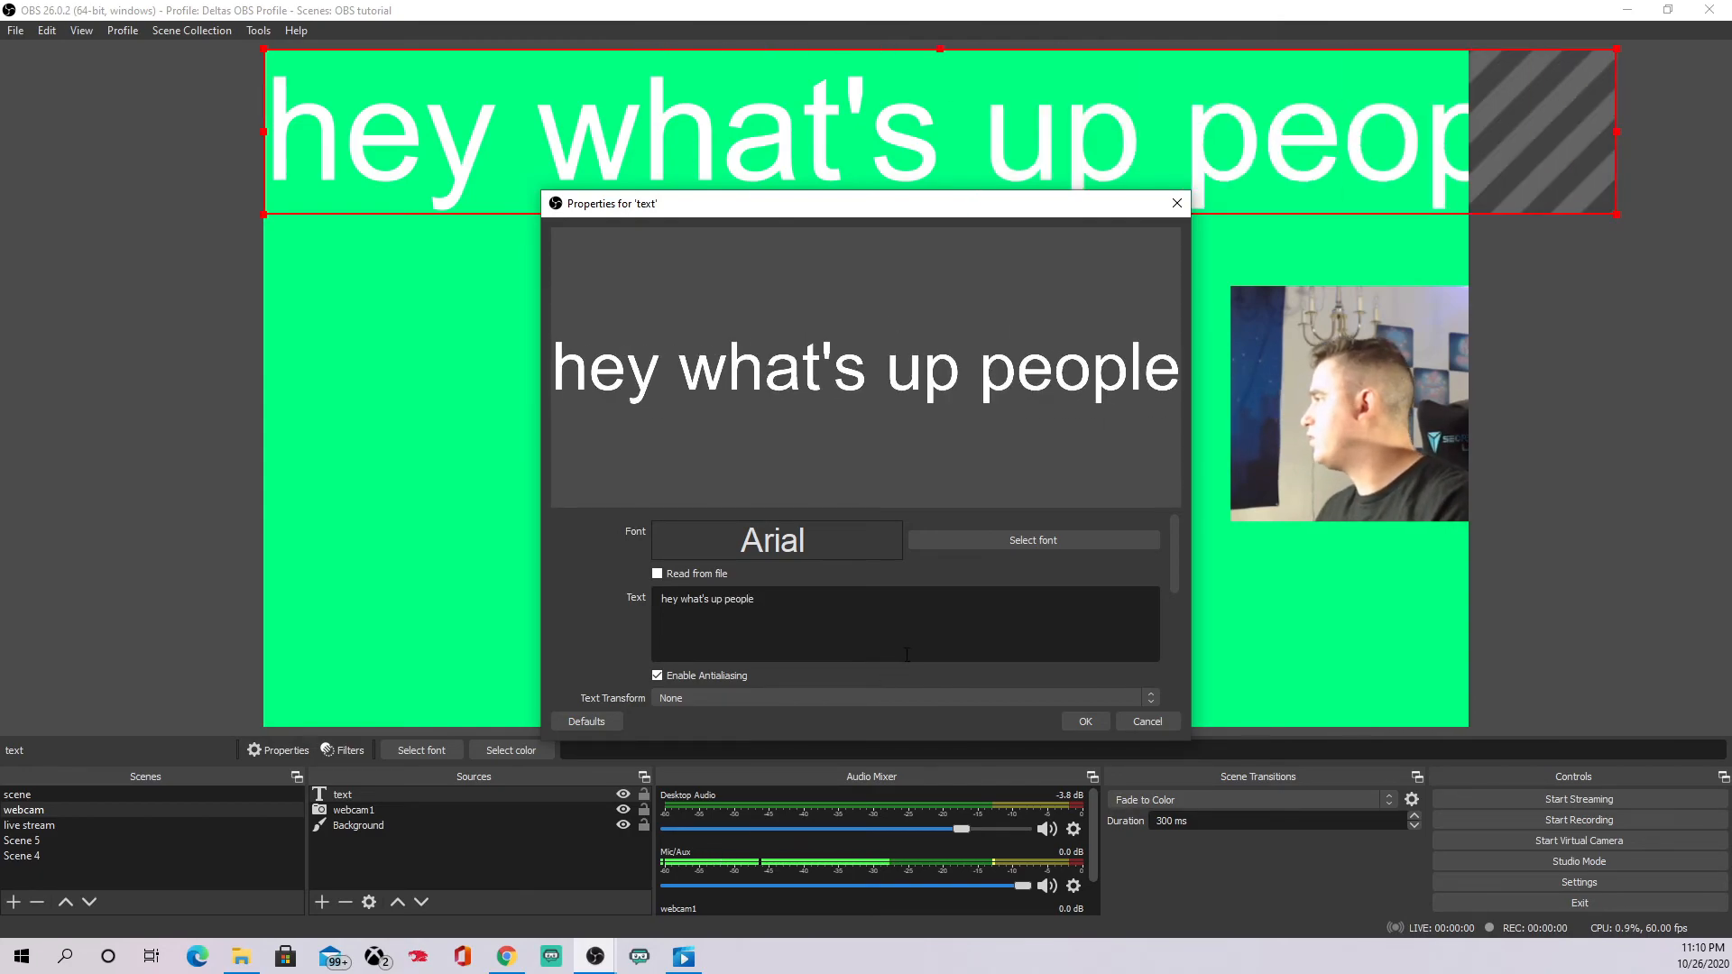
click(1082, 721)
Shrink the text source to about half its size and place it near the top center of the canvas.
drag(1200, 158, 969, 272)
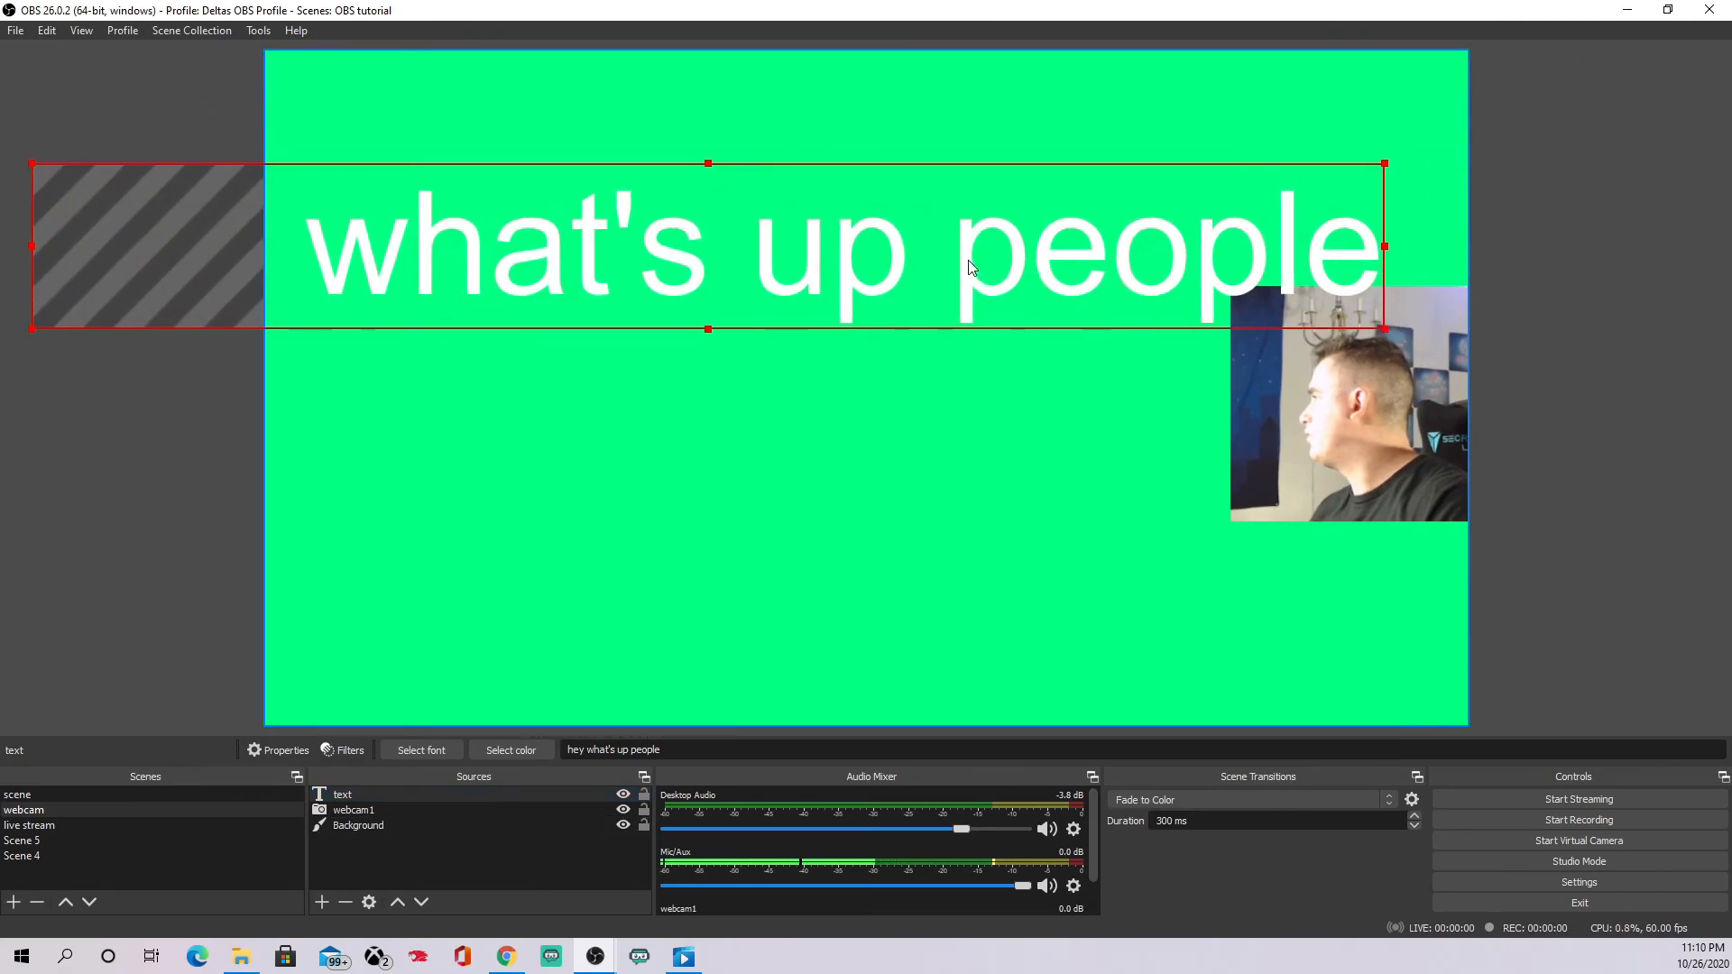
drag(1380, 327, 826, 81)
drag(567, 122, 1082, 147)
Flip the text source vertically so that "hey what's up people" reads upright.
right_click(1049, 144)
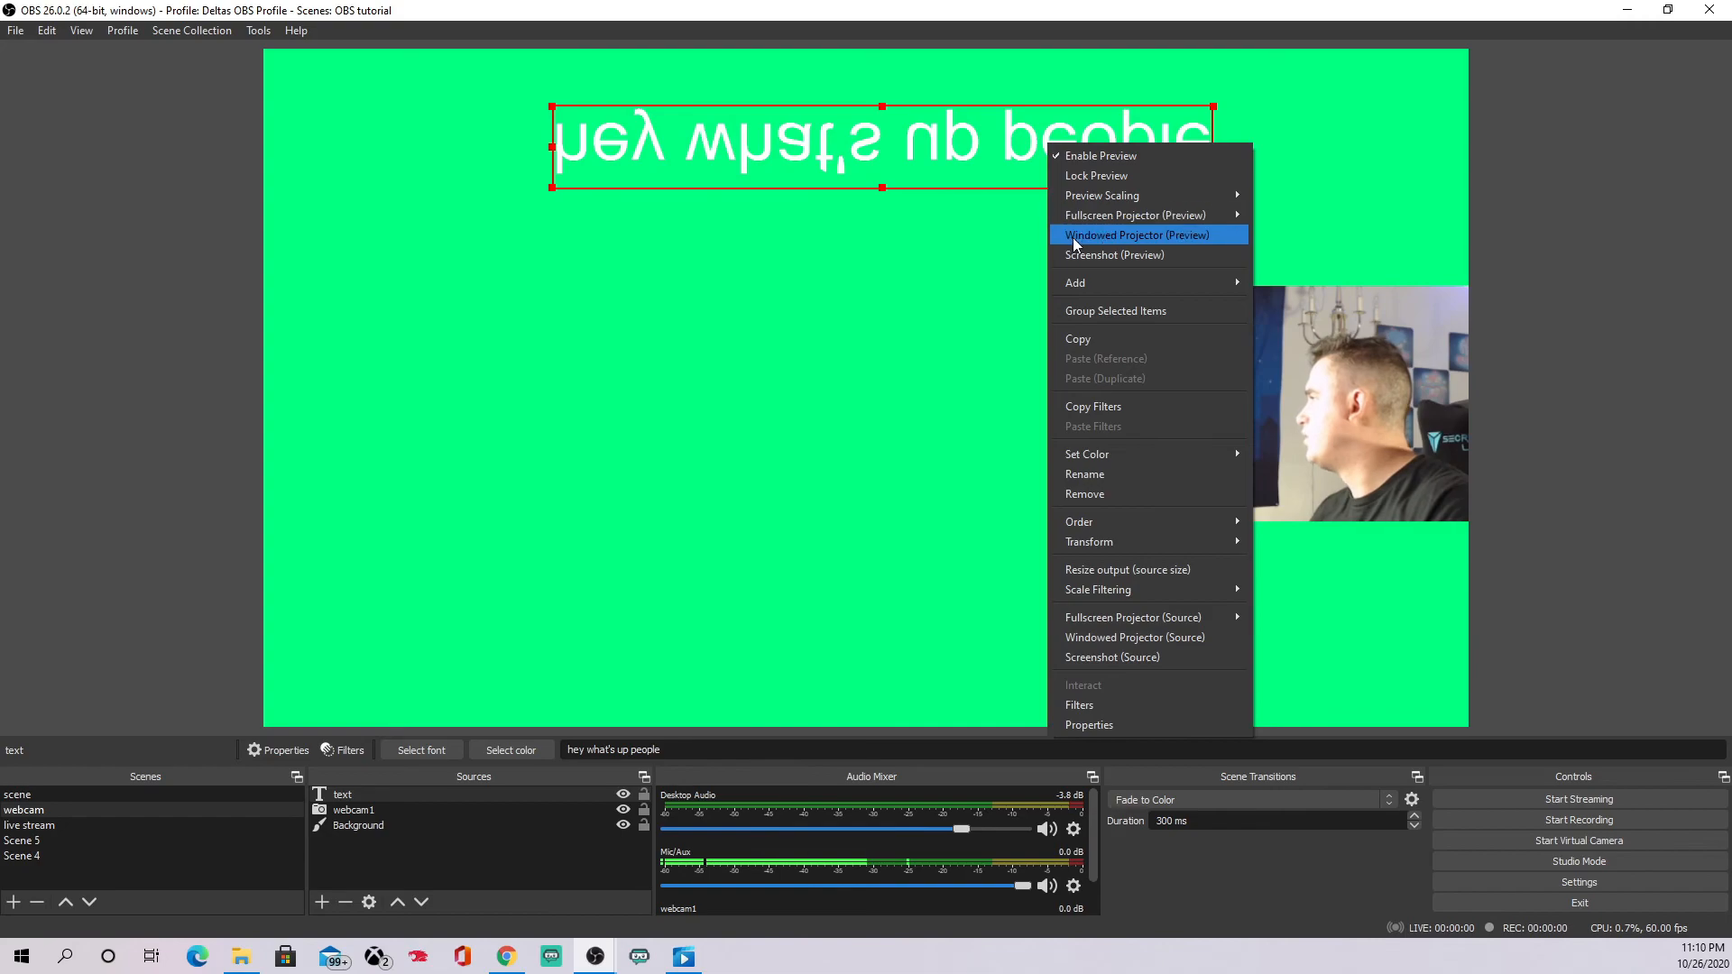
mouse_move(1161, 543)
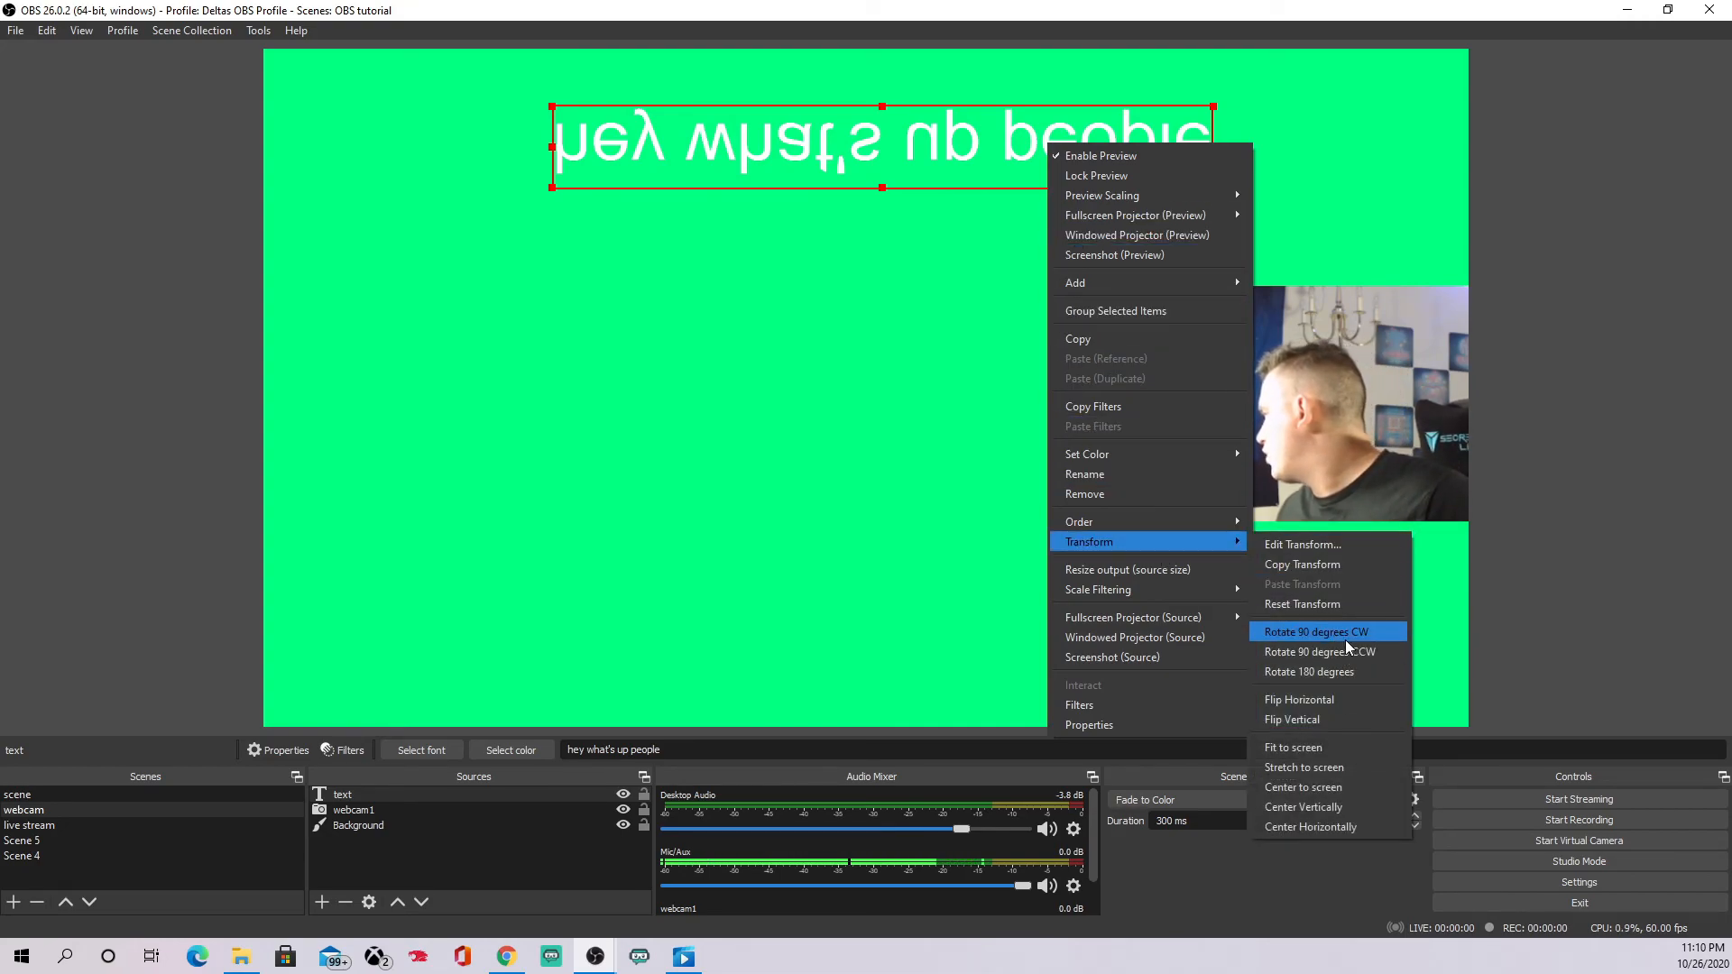
click(1340, 717)
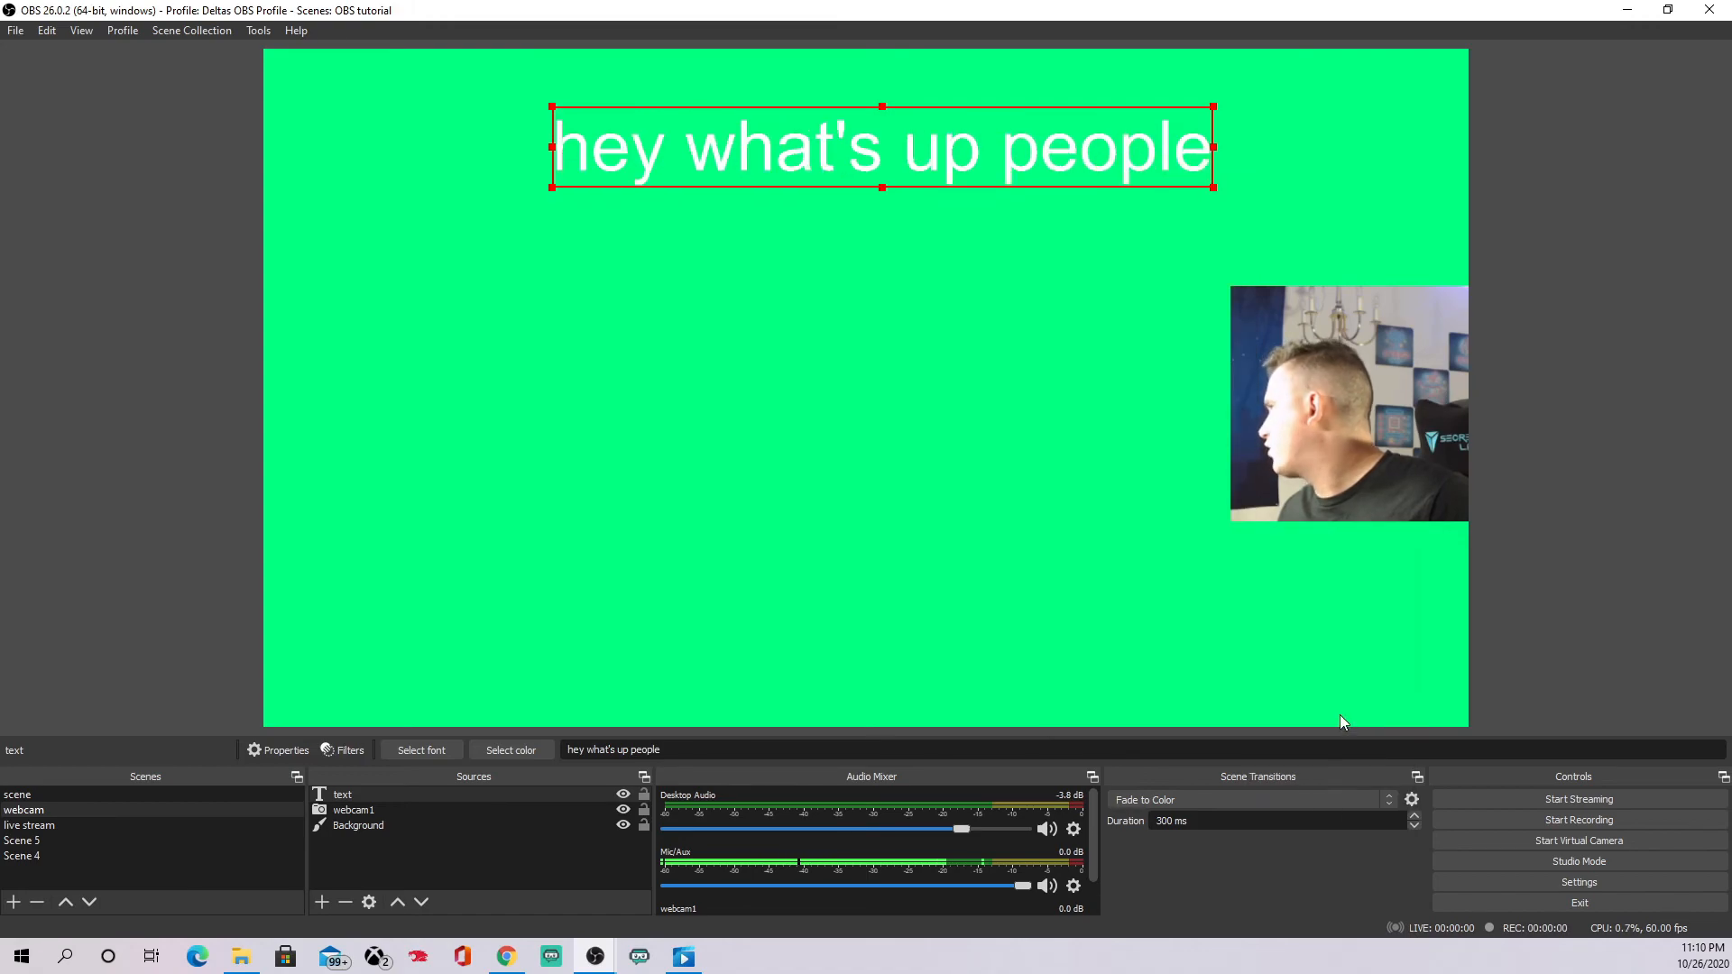
Change the font of the "hey what's up people" text source to Book Antiqua and accept its properties.
right_click(957, 150)
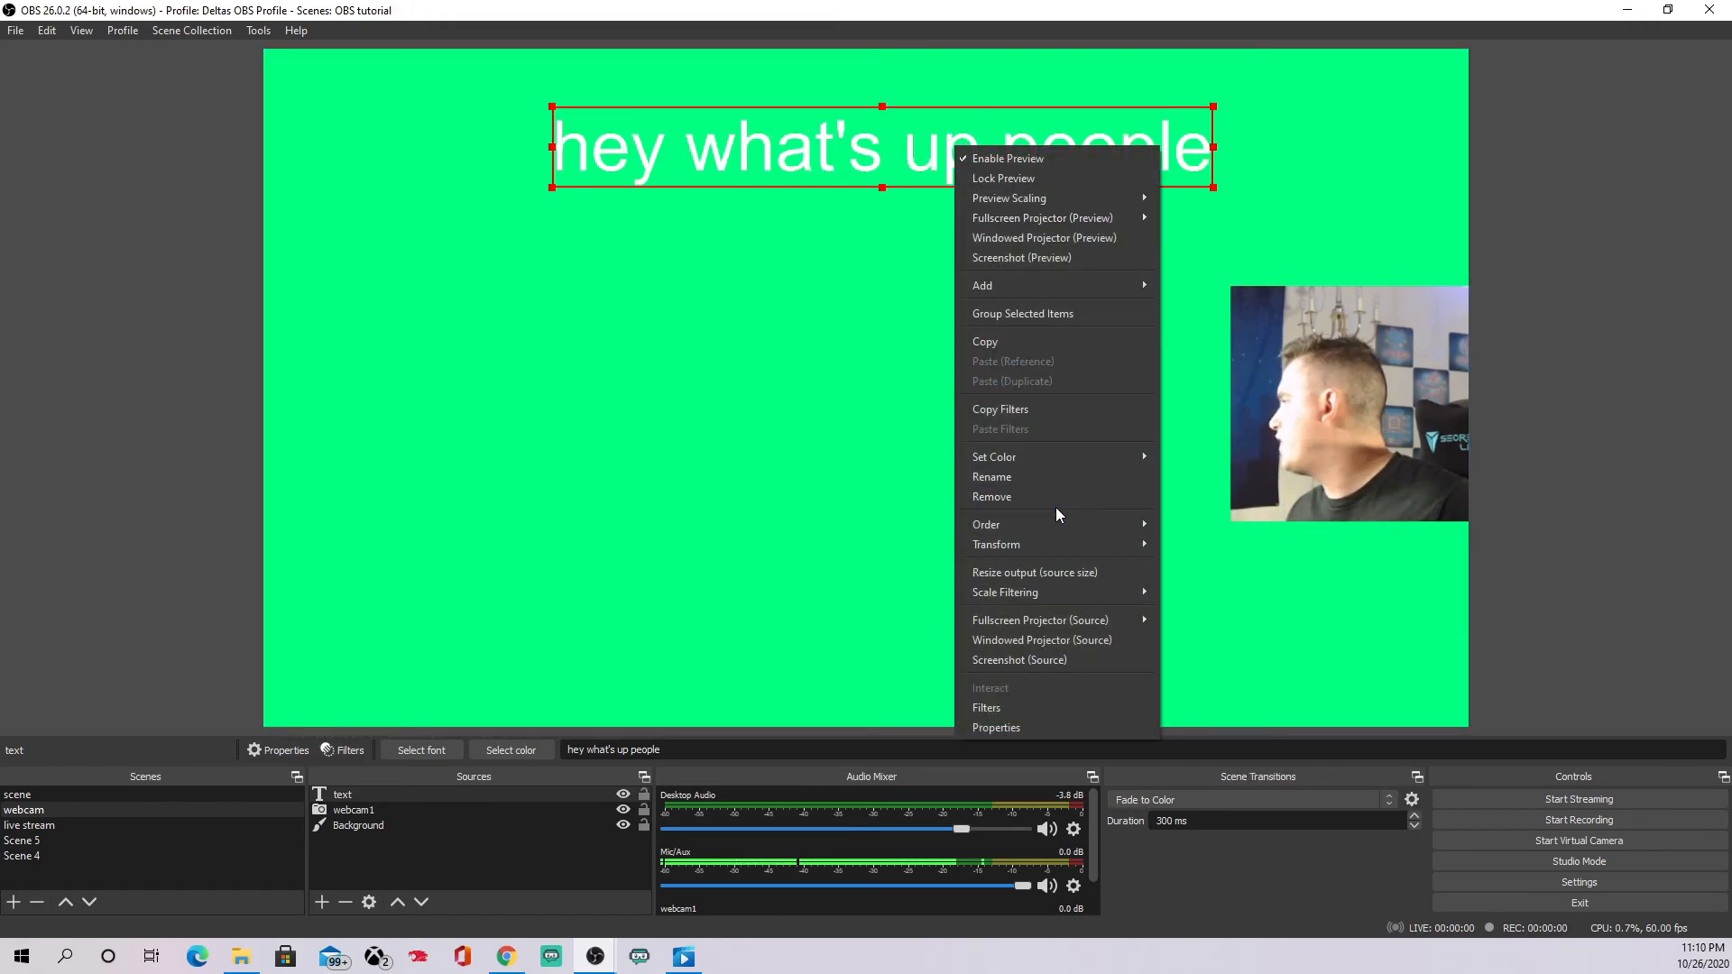
mouse_move(1067, 546)
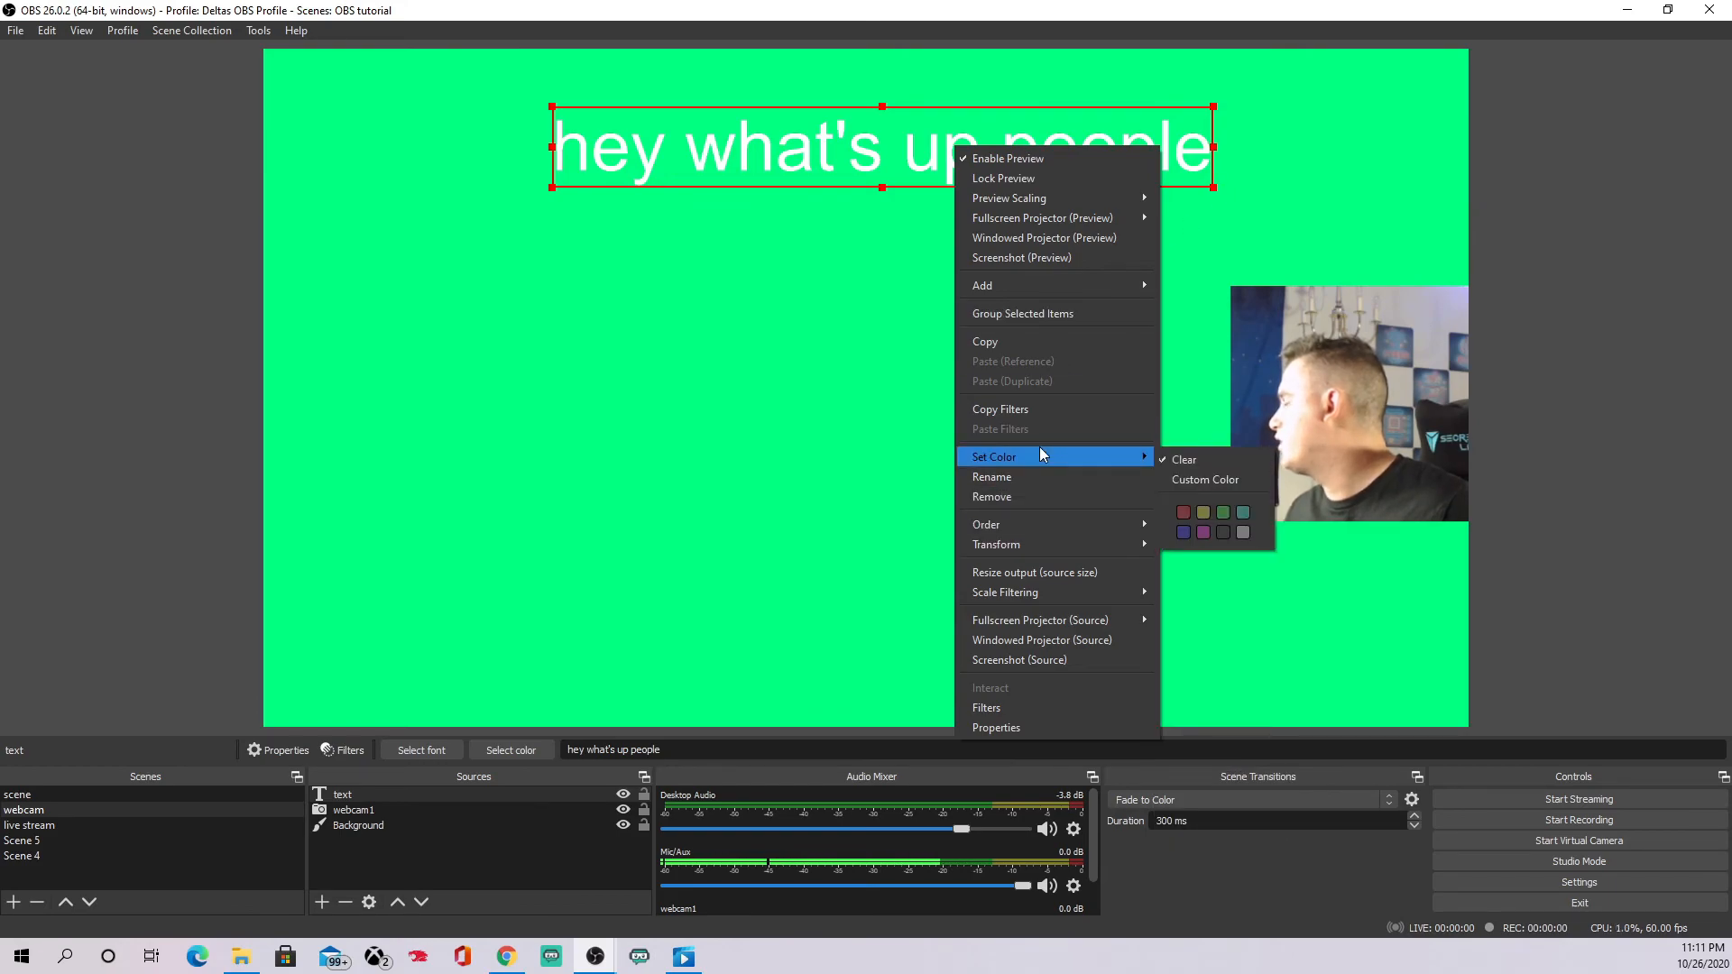
mouse_move(1049, 600)
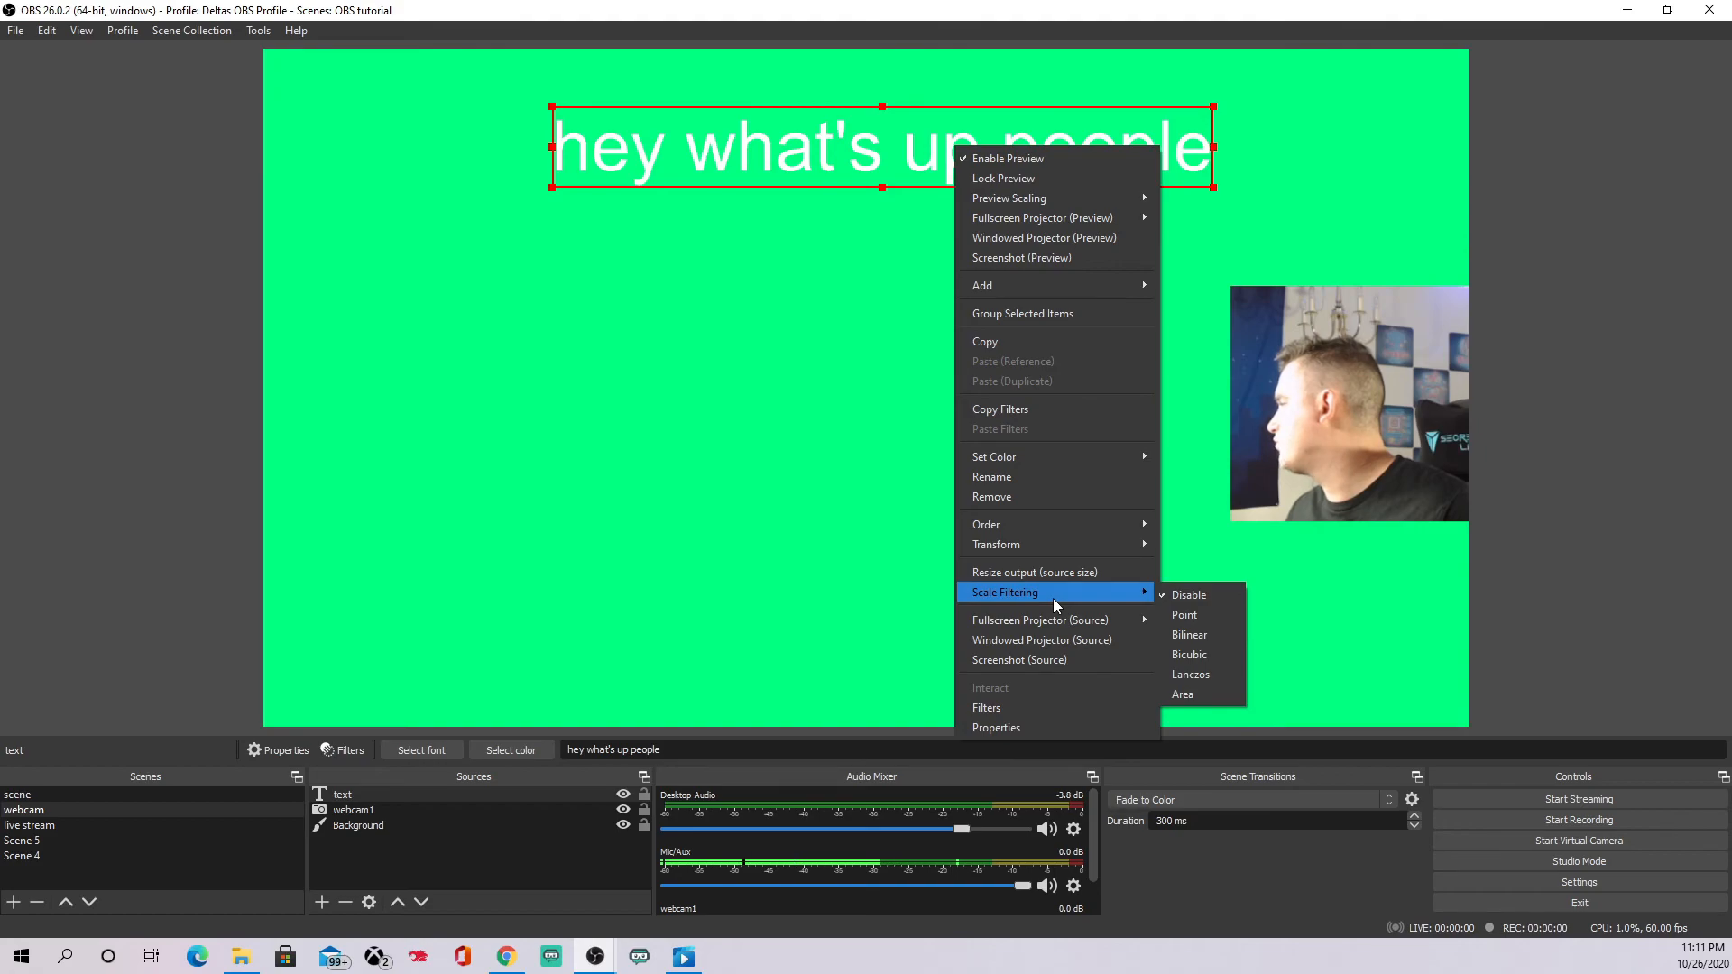
click(1054, 725)
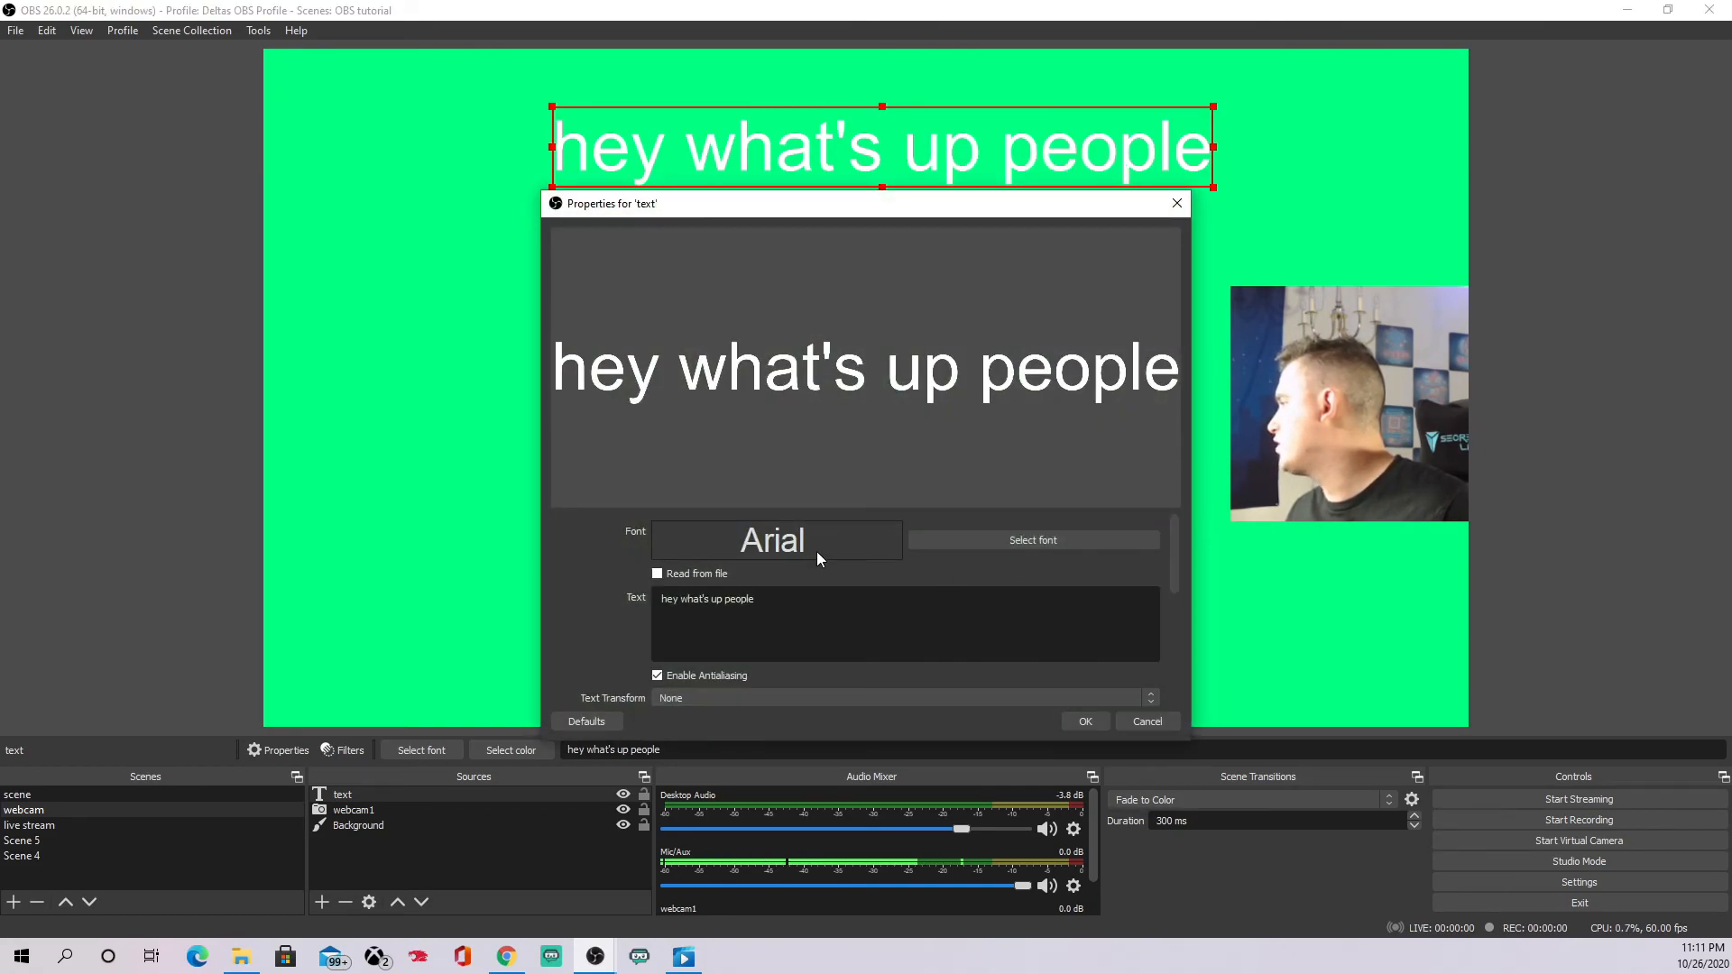
click(990, 540)
scroll(760, 426, down, 6)
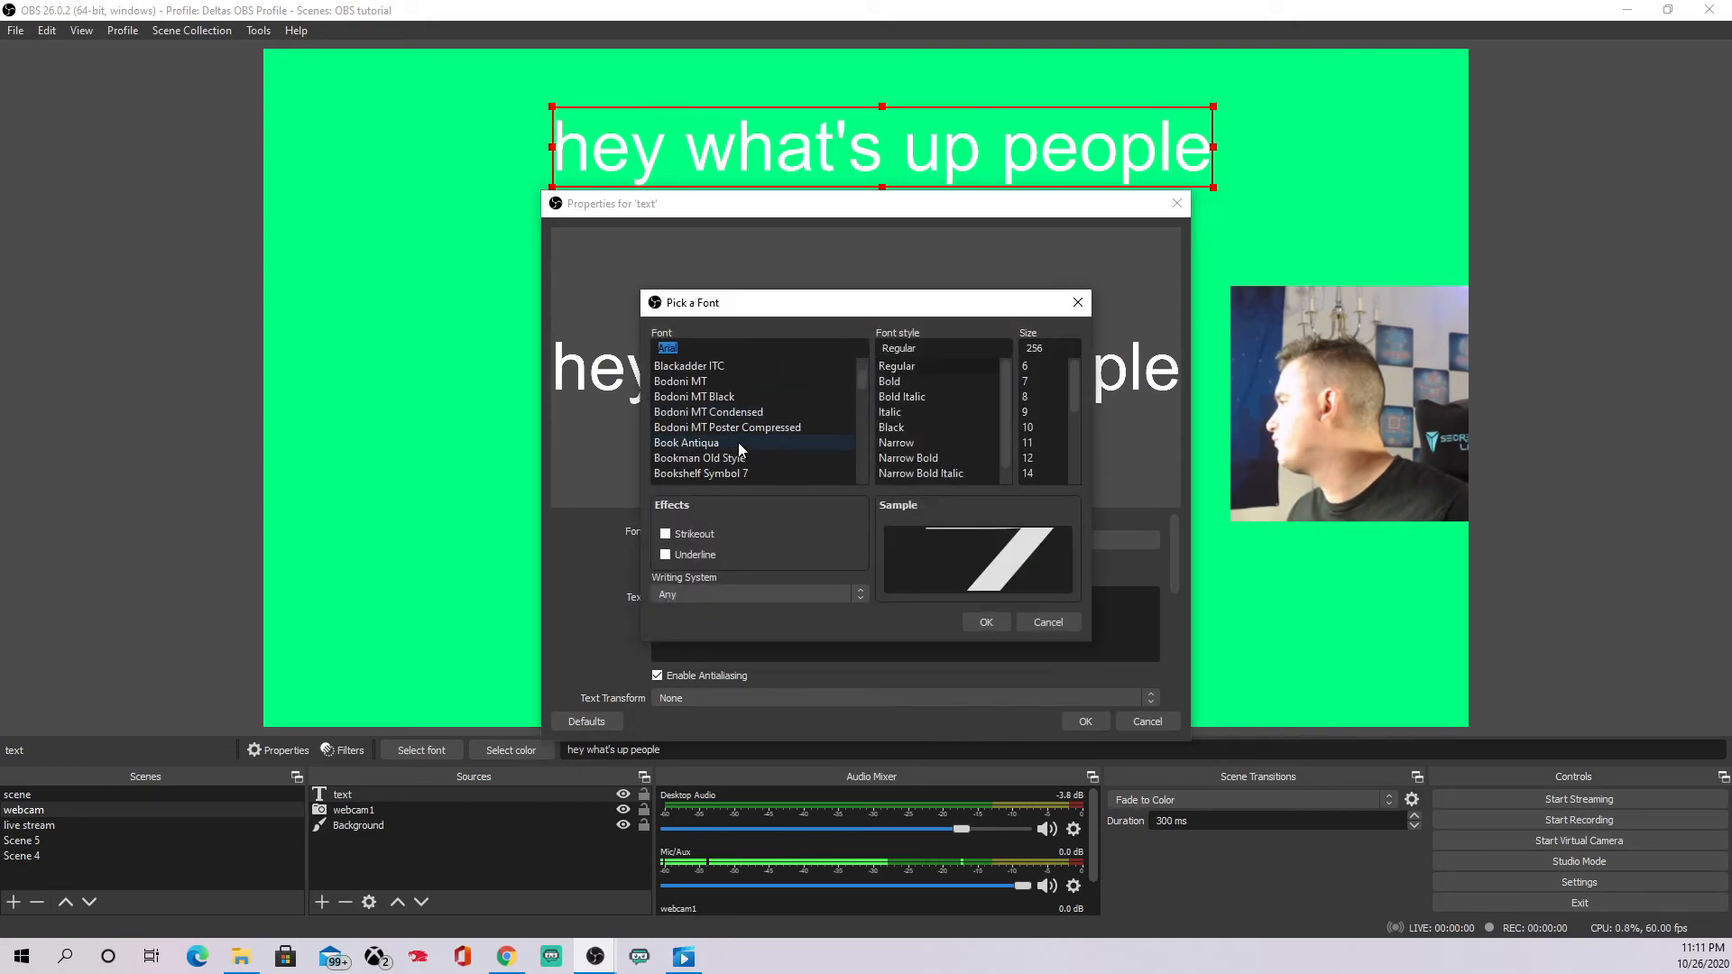
click(743, 442)
click(986, 622)
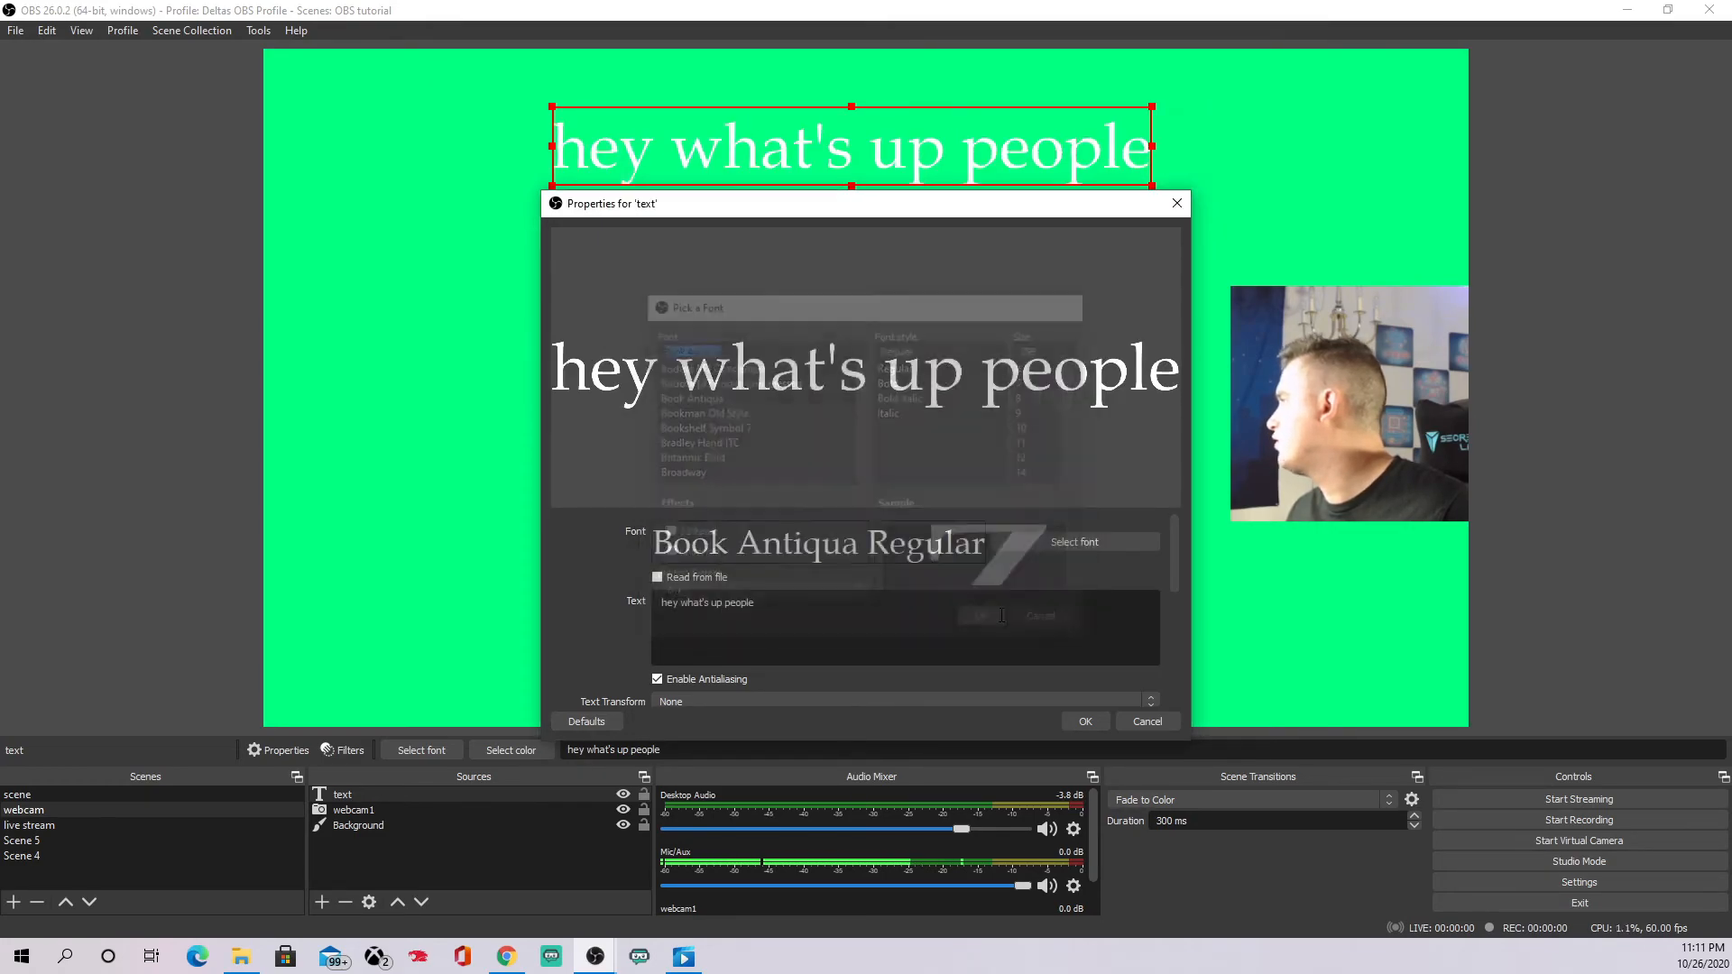
click(1085, 721)
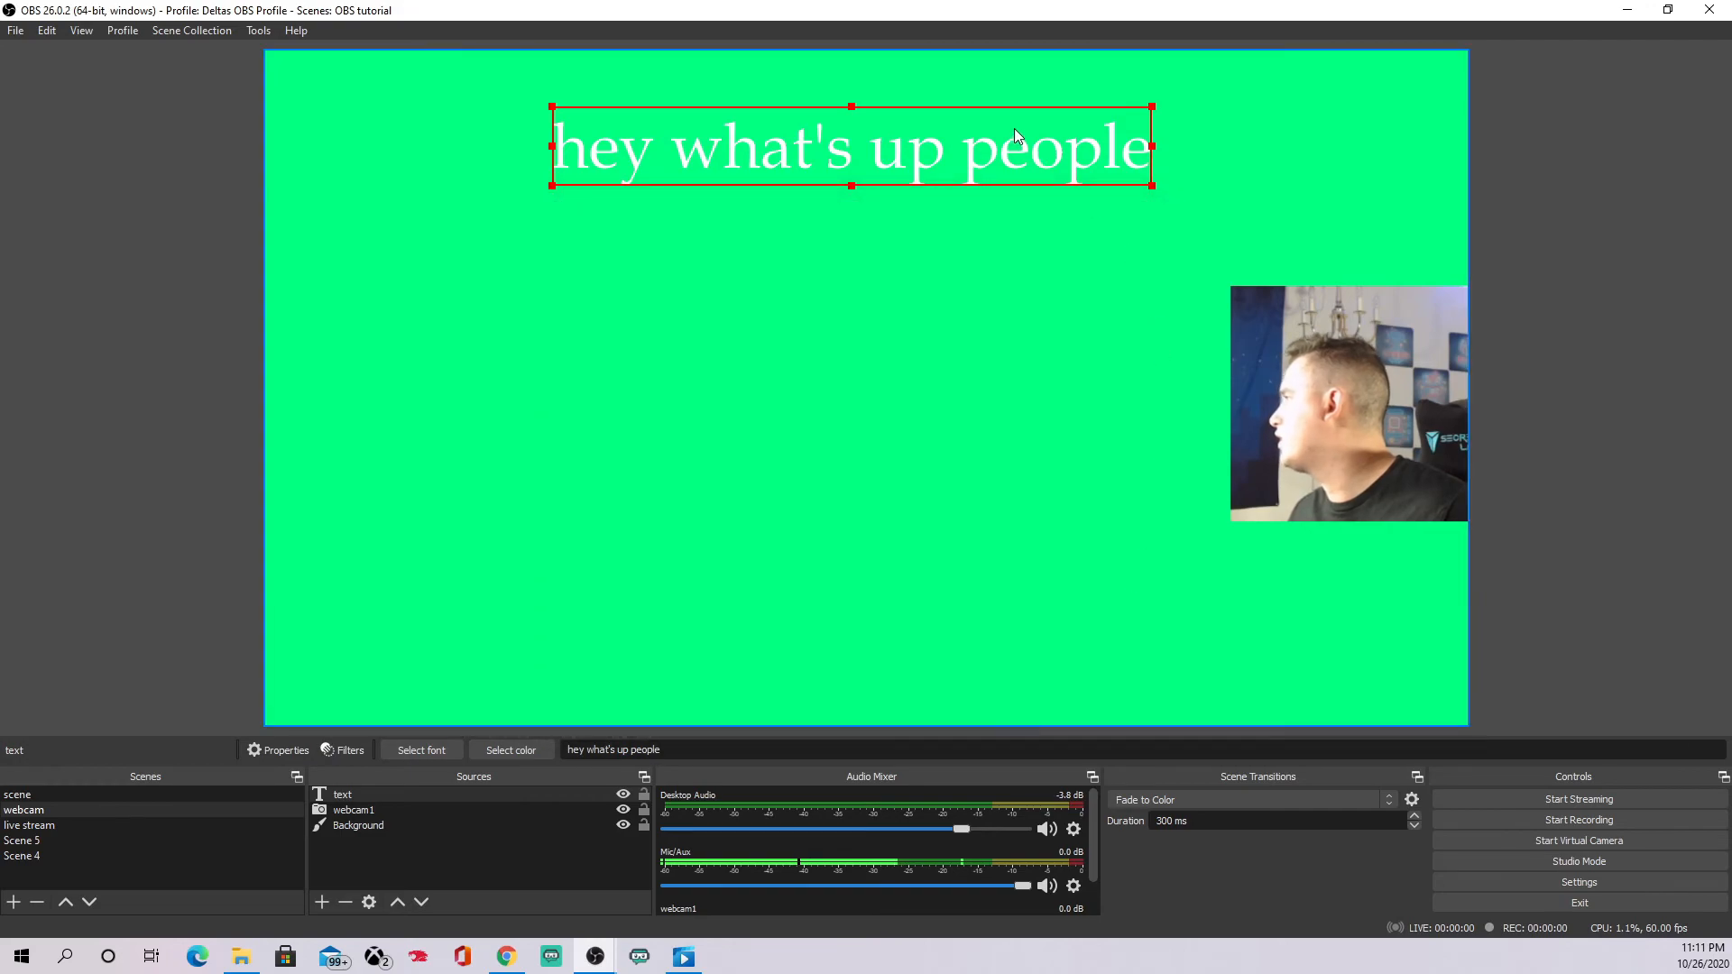
Enlarge the text source to about 1.3 times its size and set the Desktop Audio volume to about -2.4 dB.
drag(1152, 185, 1323, 208)
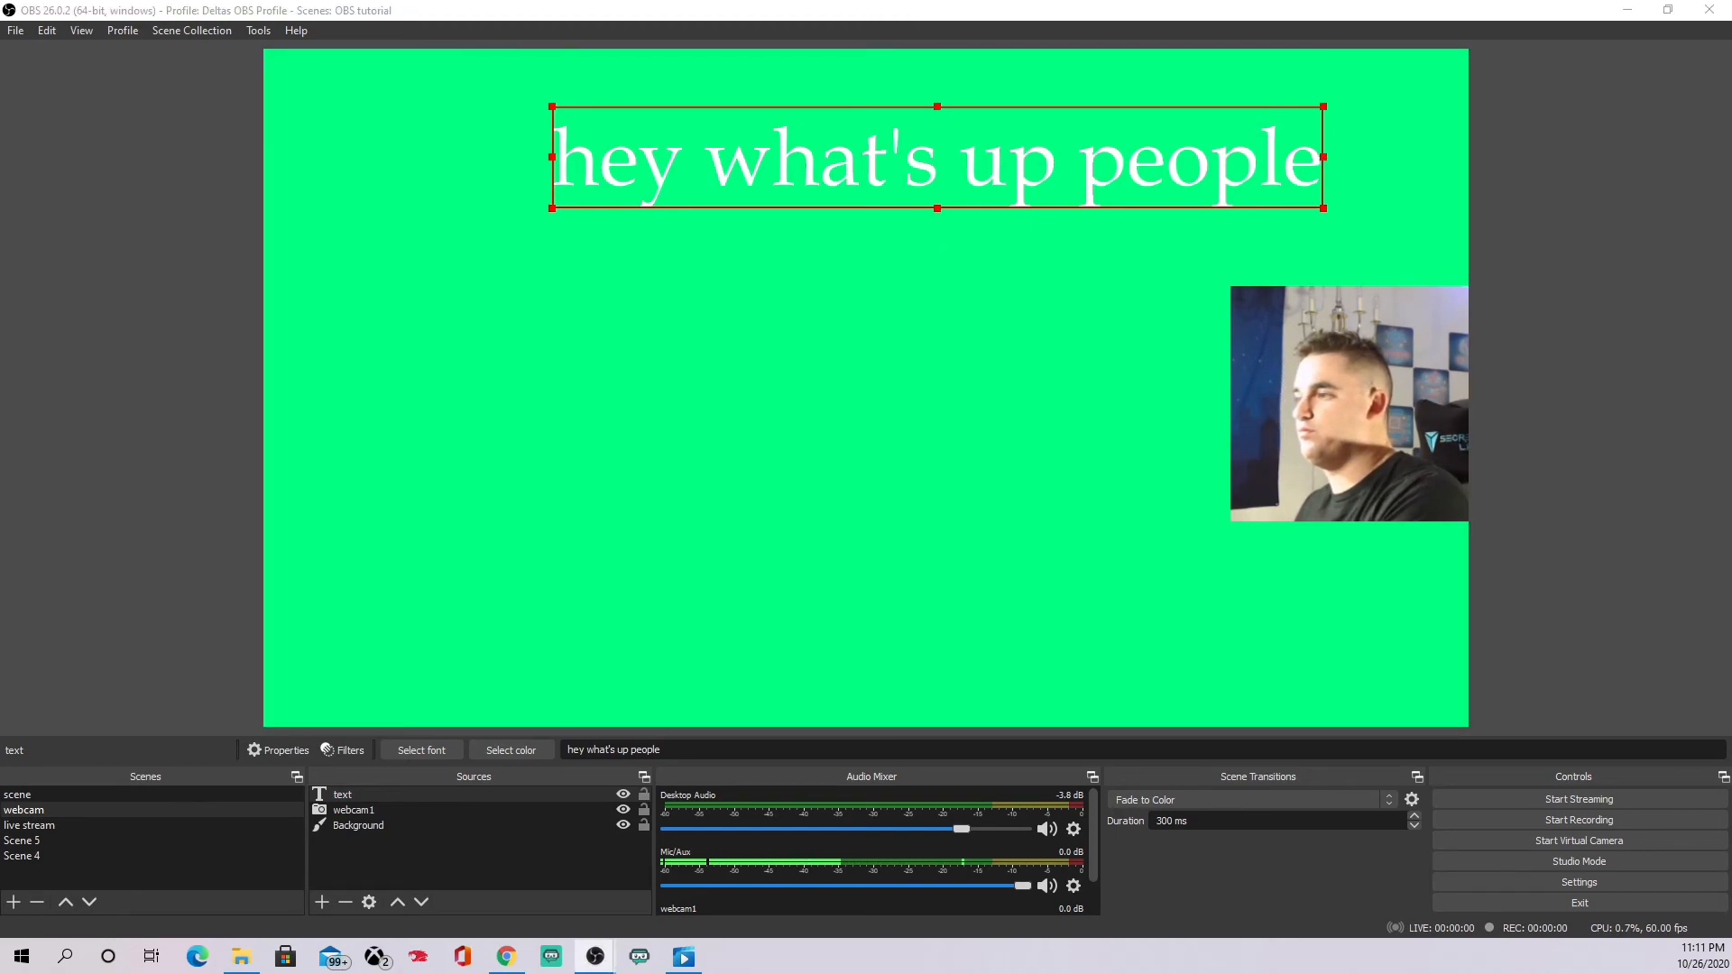
drag(1325, 158, 1452, 156)
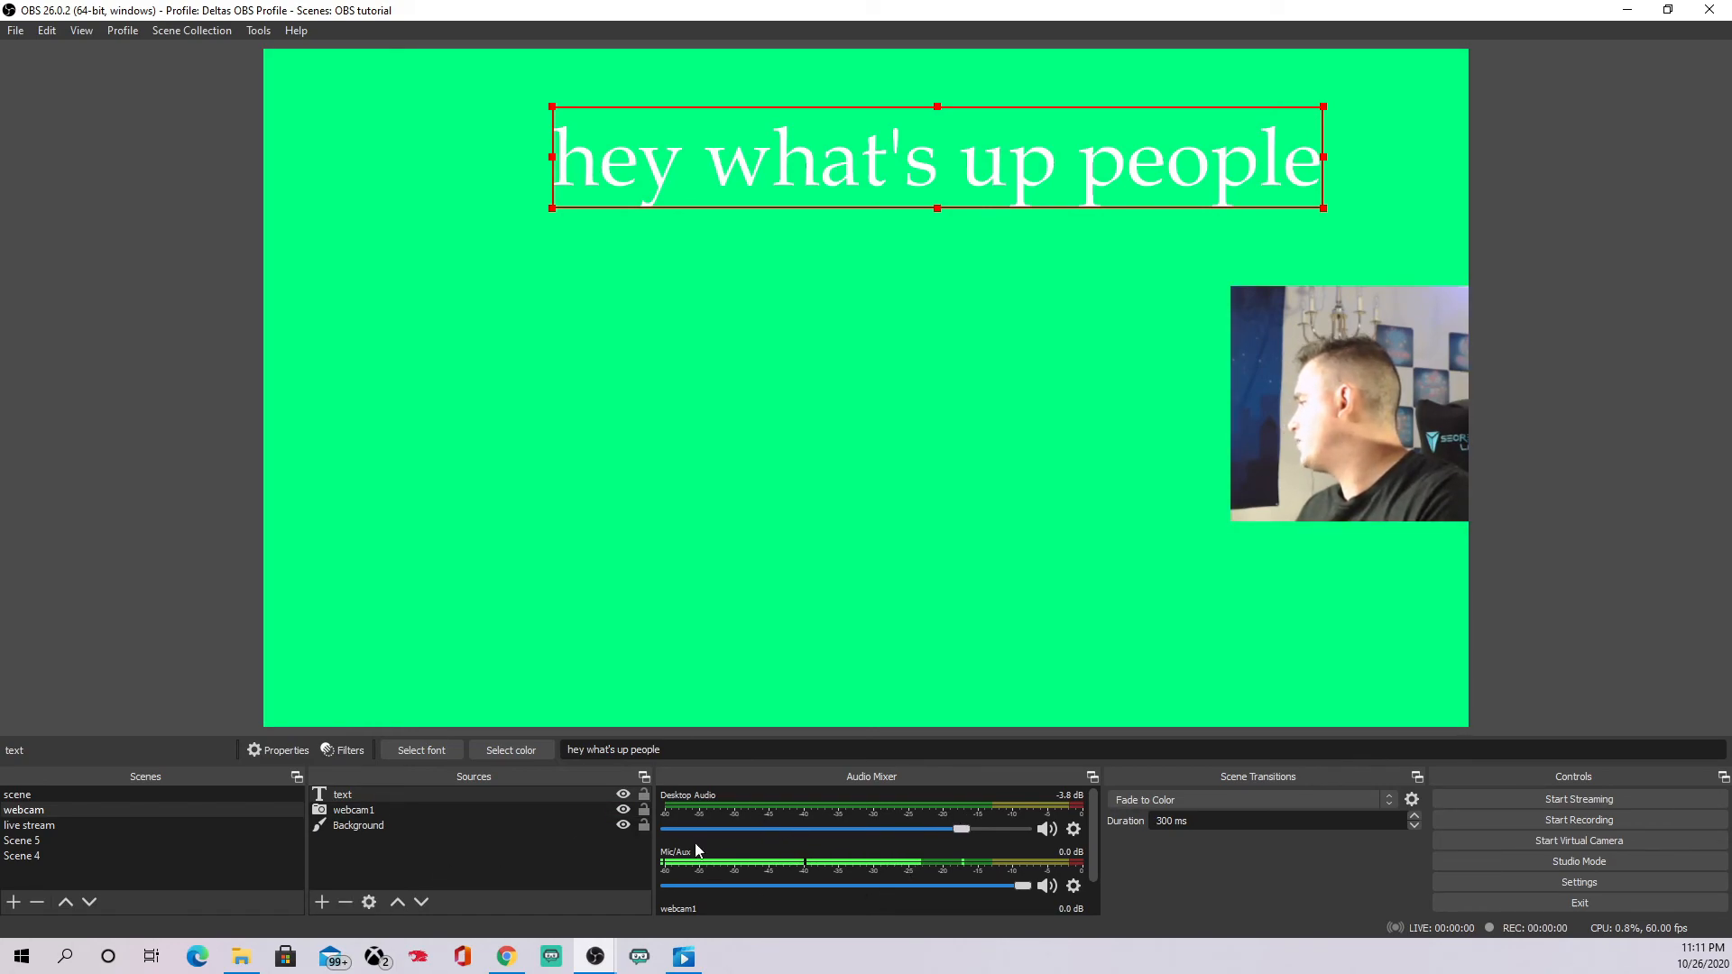
drag(962, 829, 839, 838)
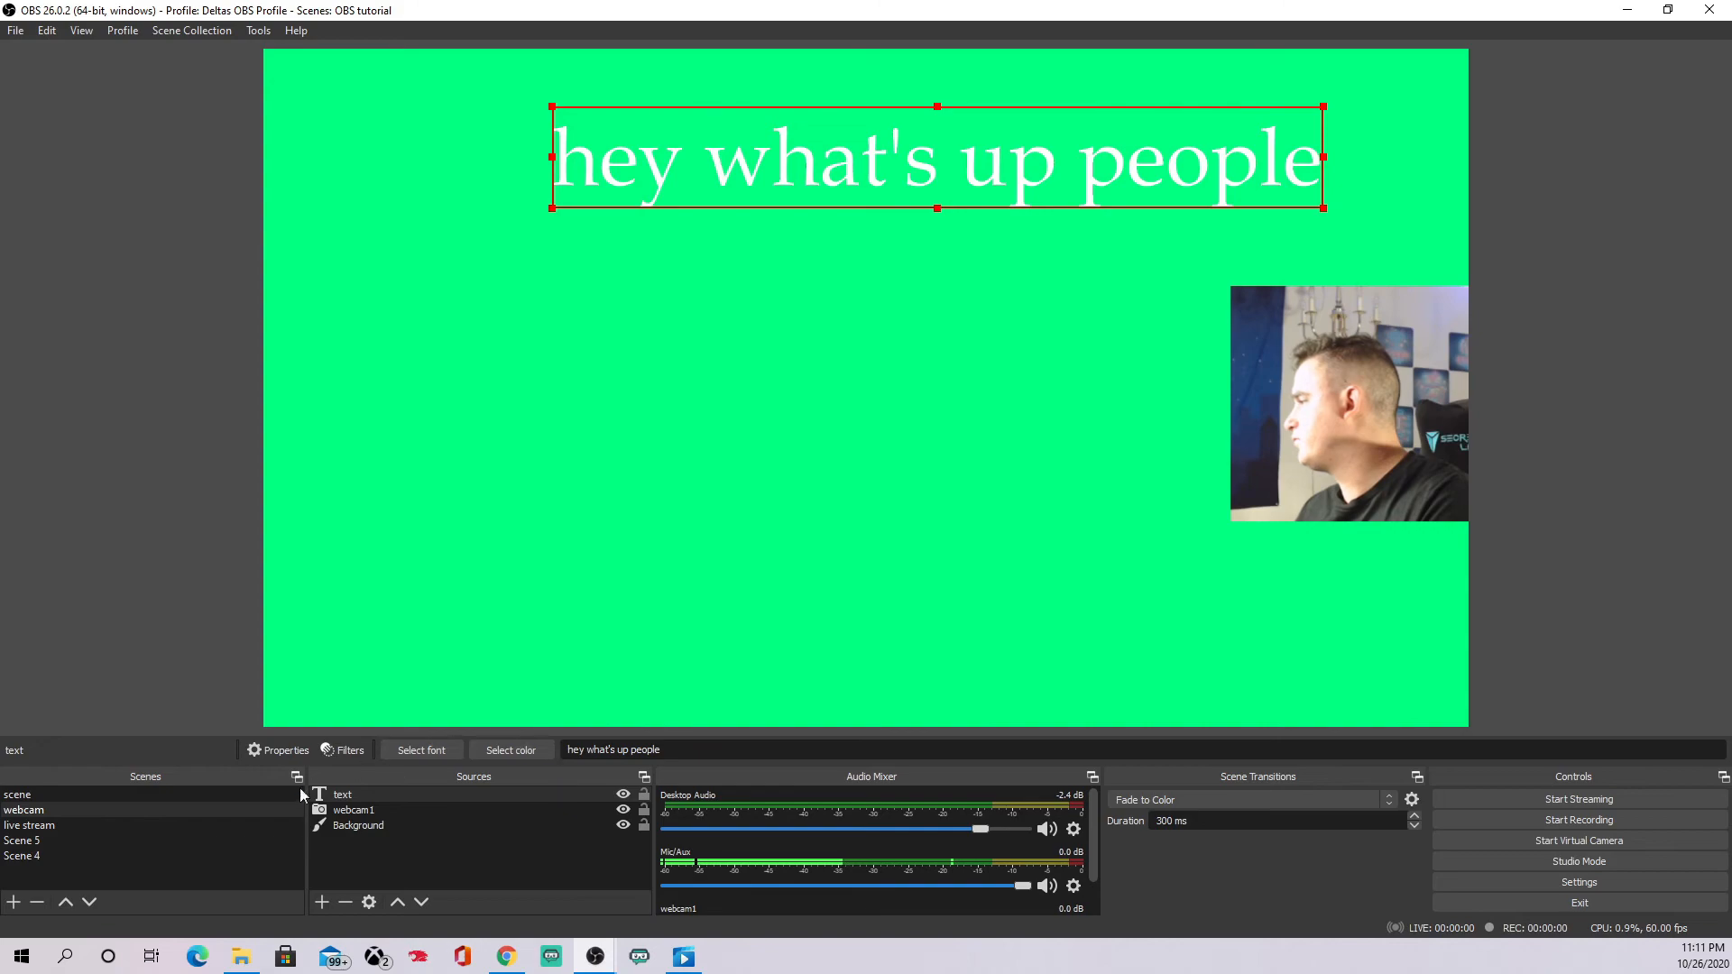
Remove the webcam1, text and Background sources from the webcam scene.
click(374, 810)
click(346, 902)
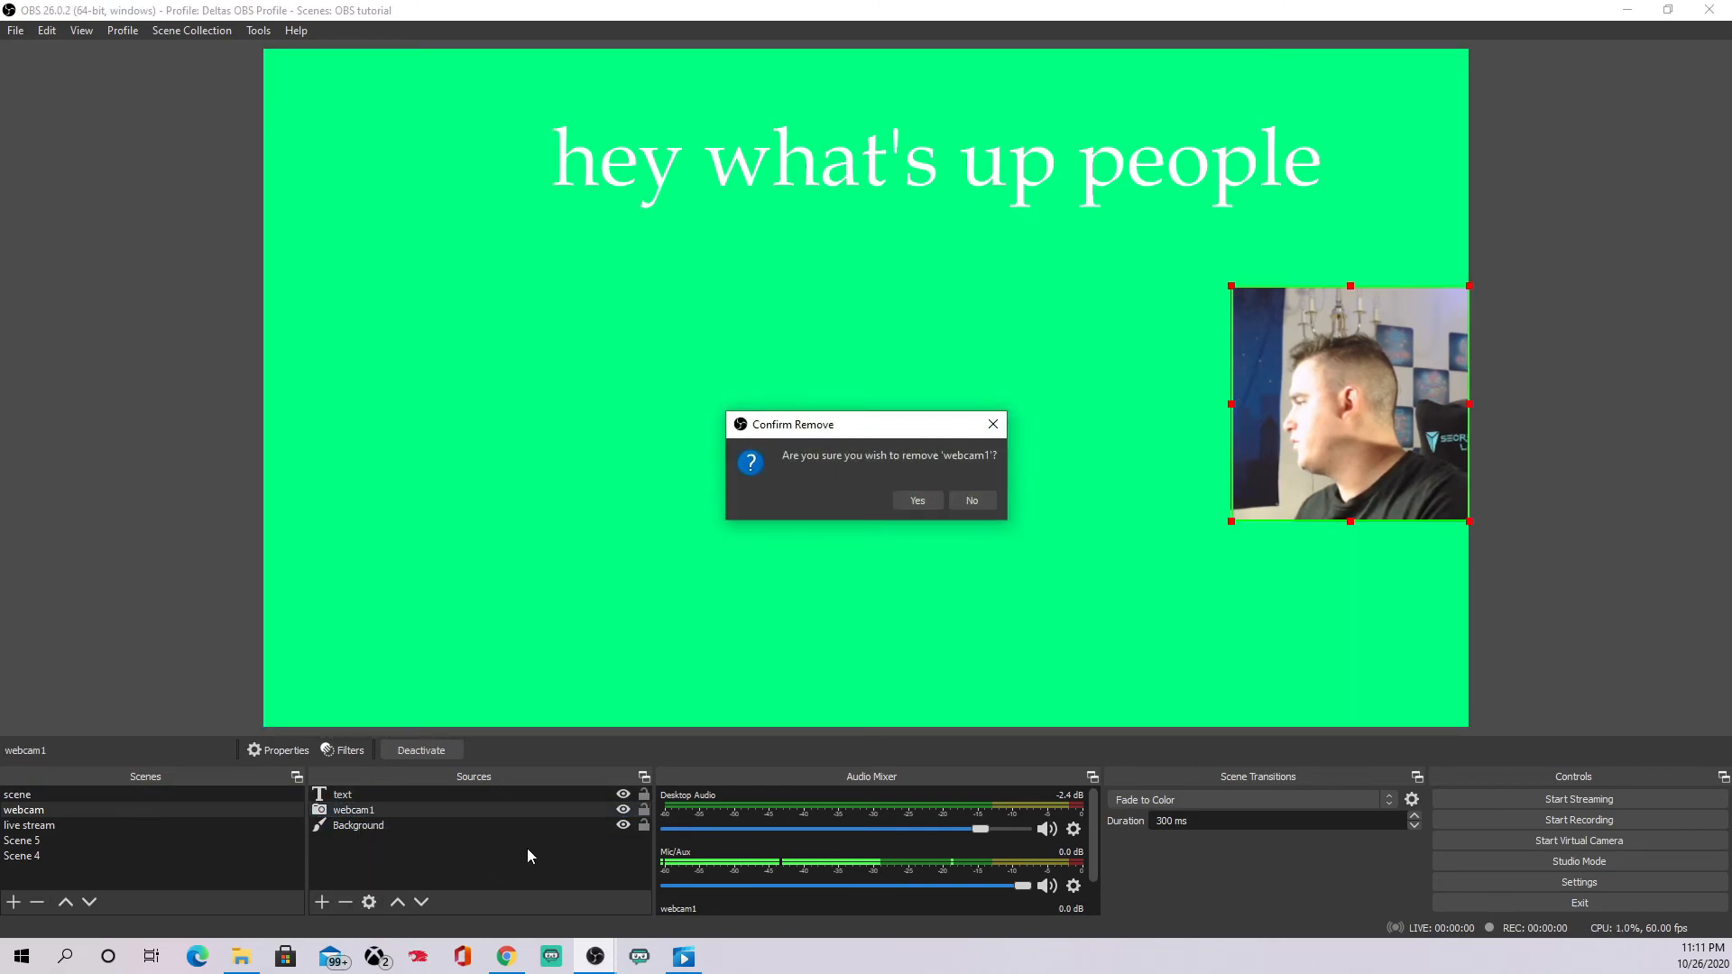
click(920, 495)
click(480, 794)
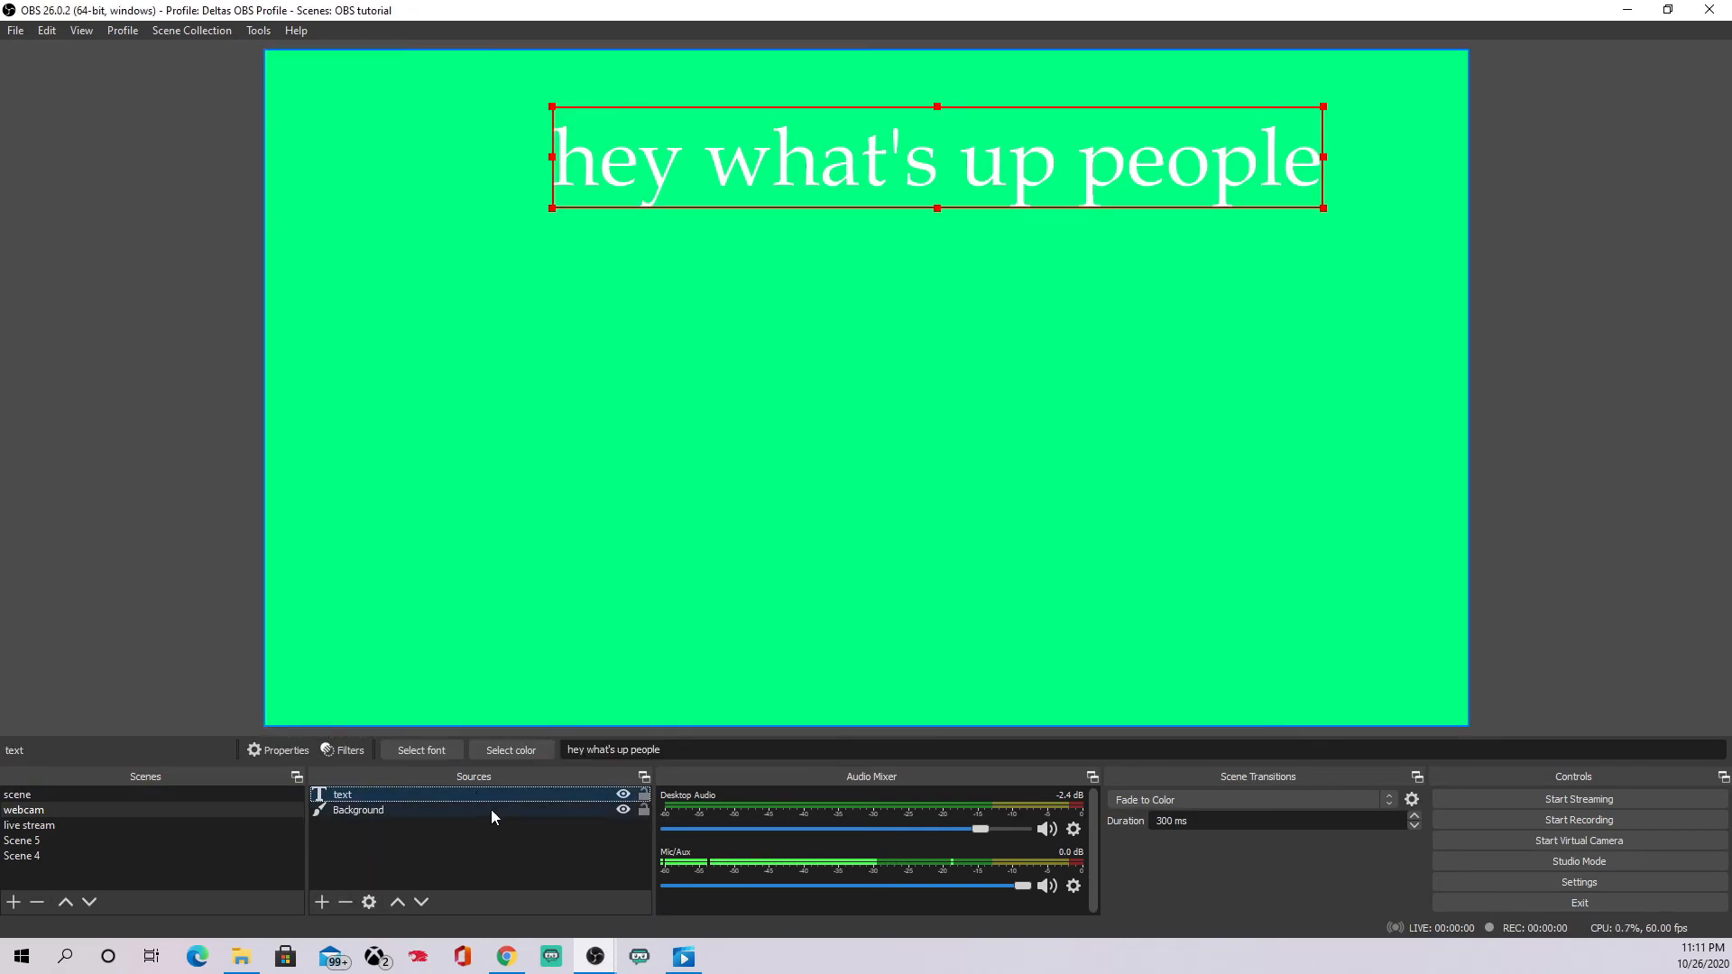
click(346, 902)
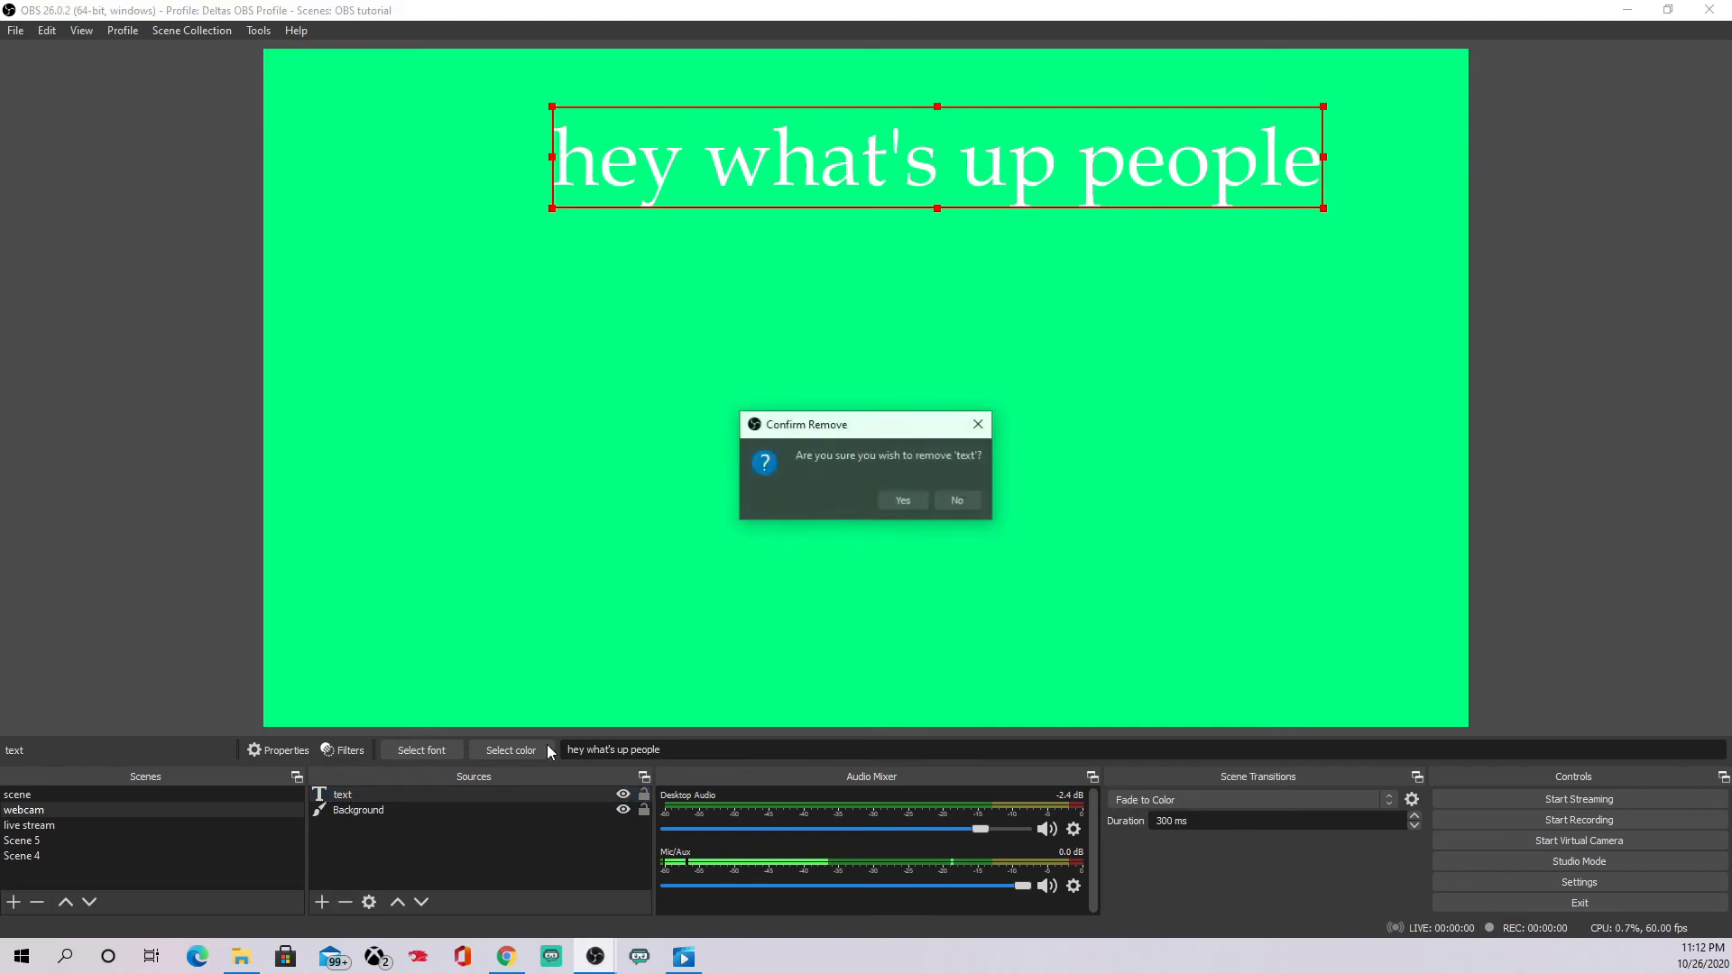
click(895, 499)
click(530, 796)
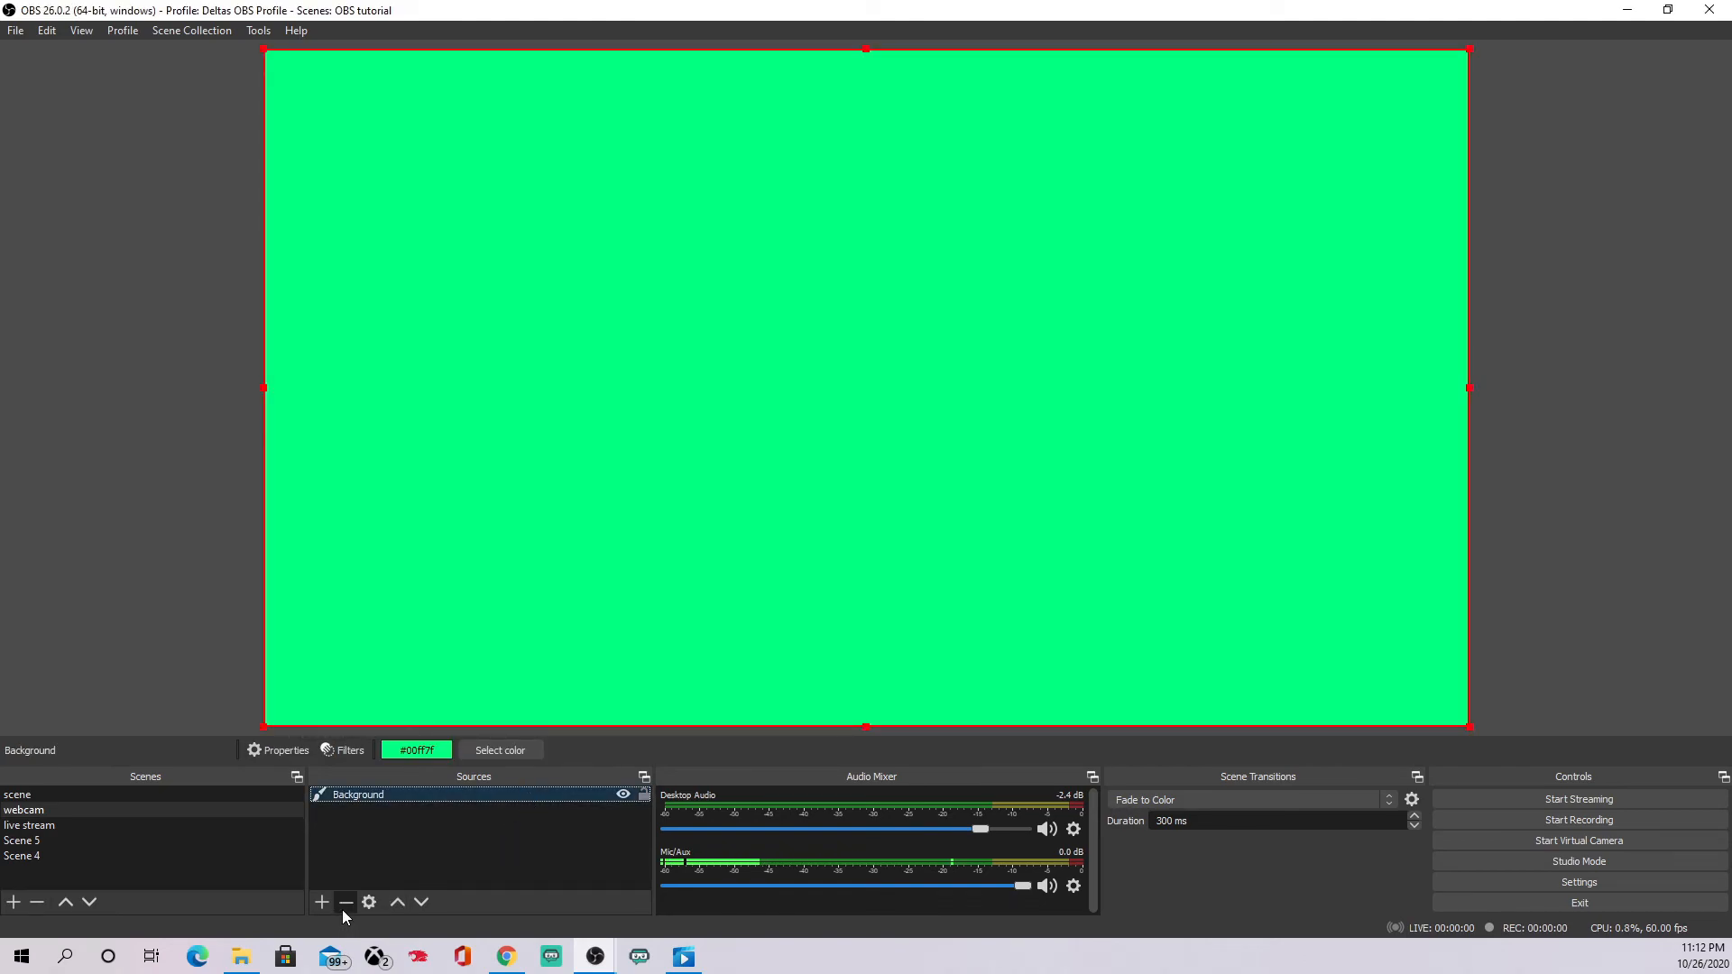
click(346, 902)
click(921, 501)
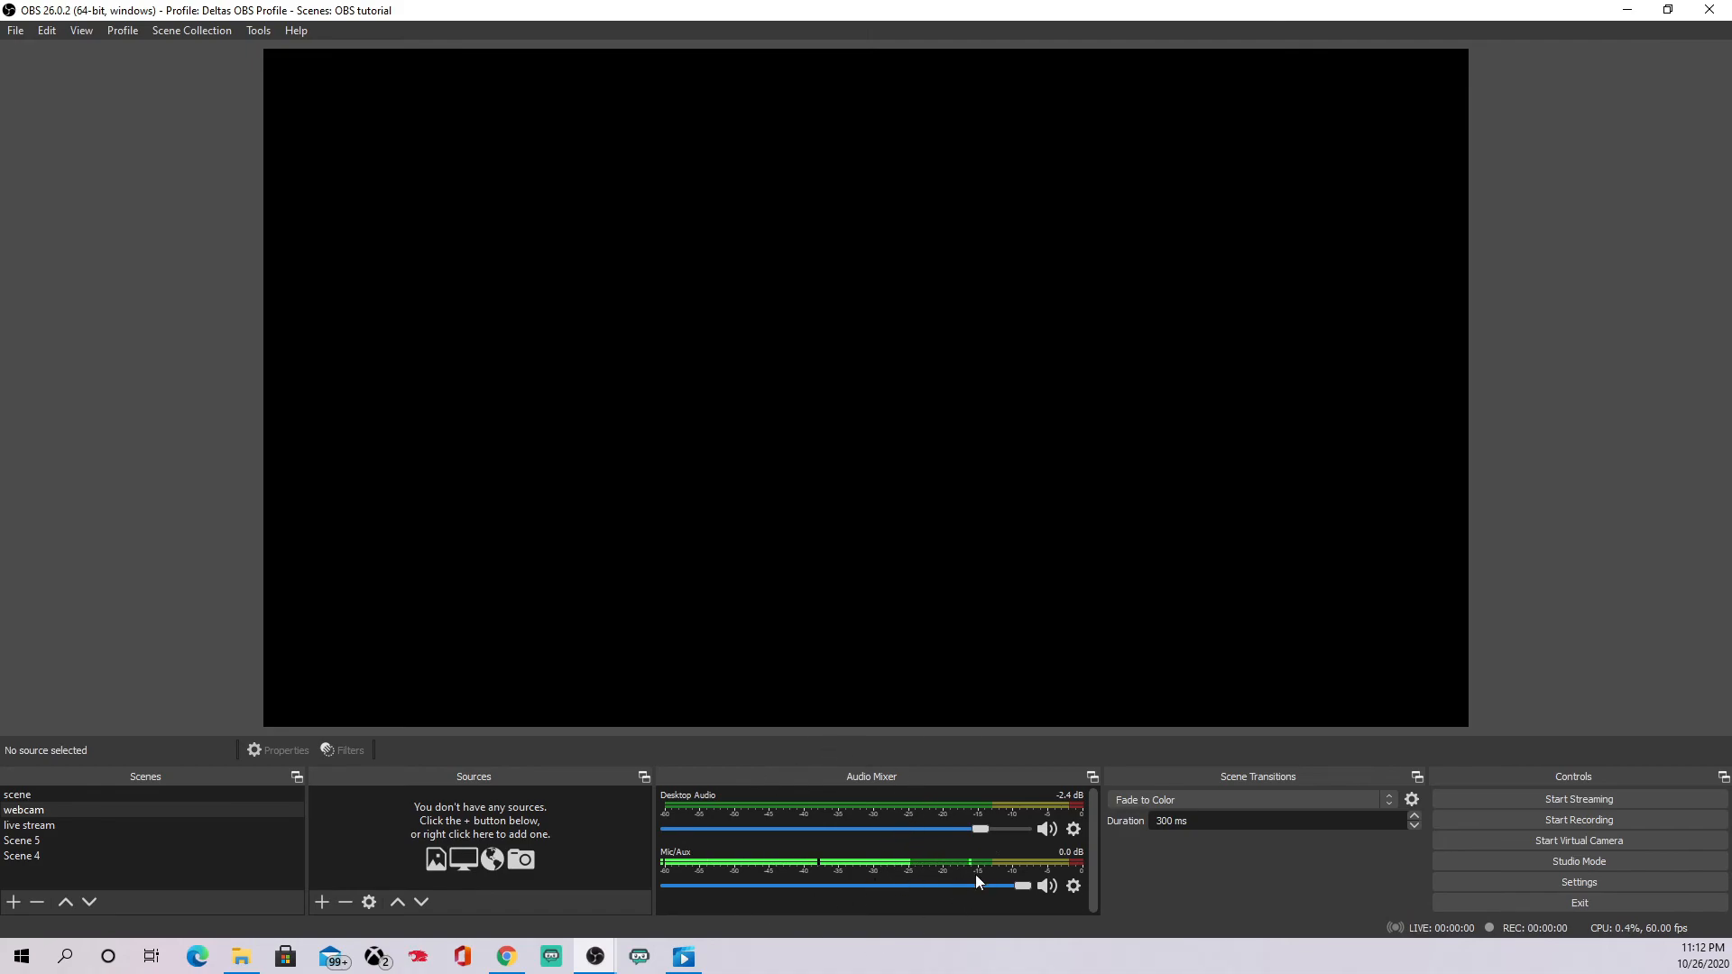
Set the Mic/Aux input device to Microphone (Realtek Audio USB) and accept its properties.
click(1072, 887)
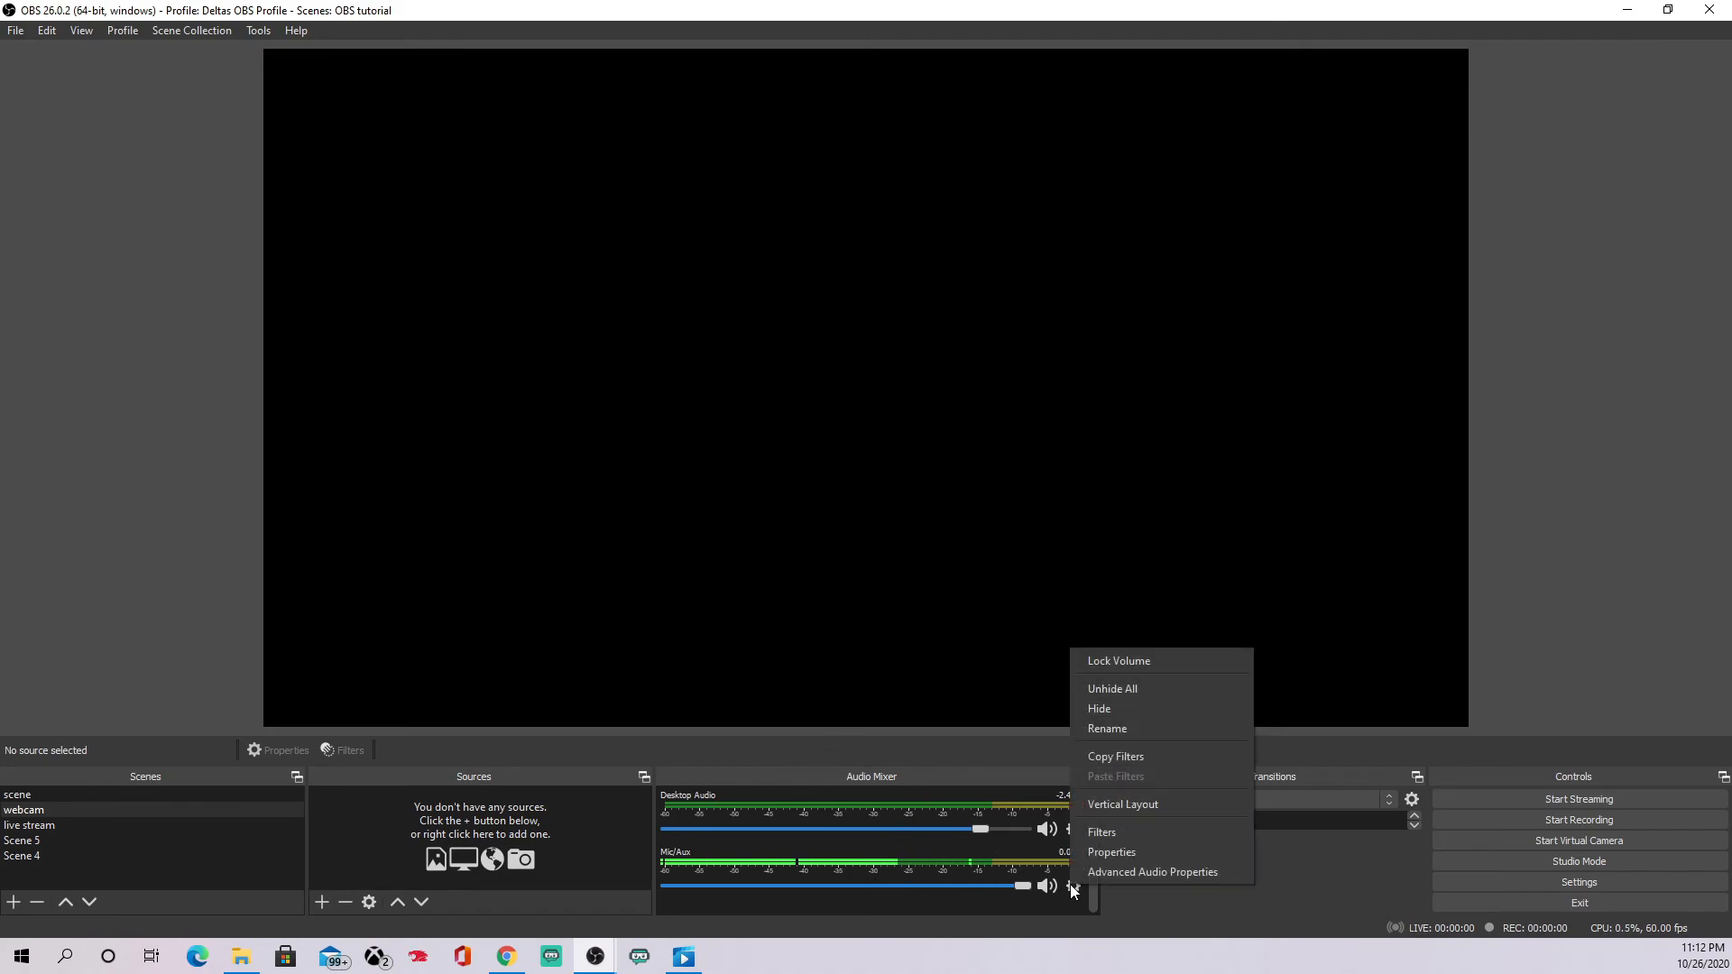
click(1116, 852)
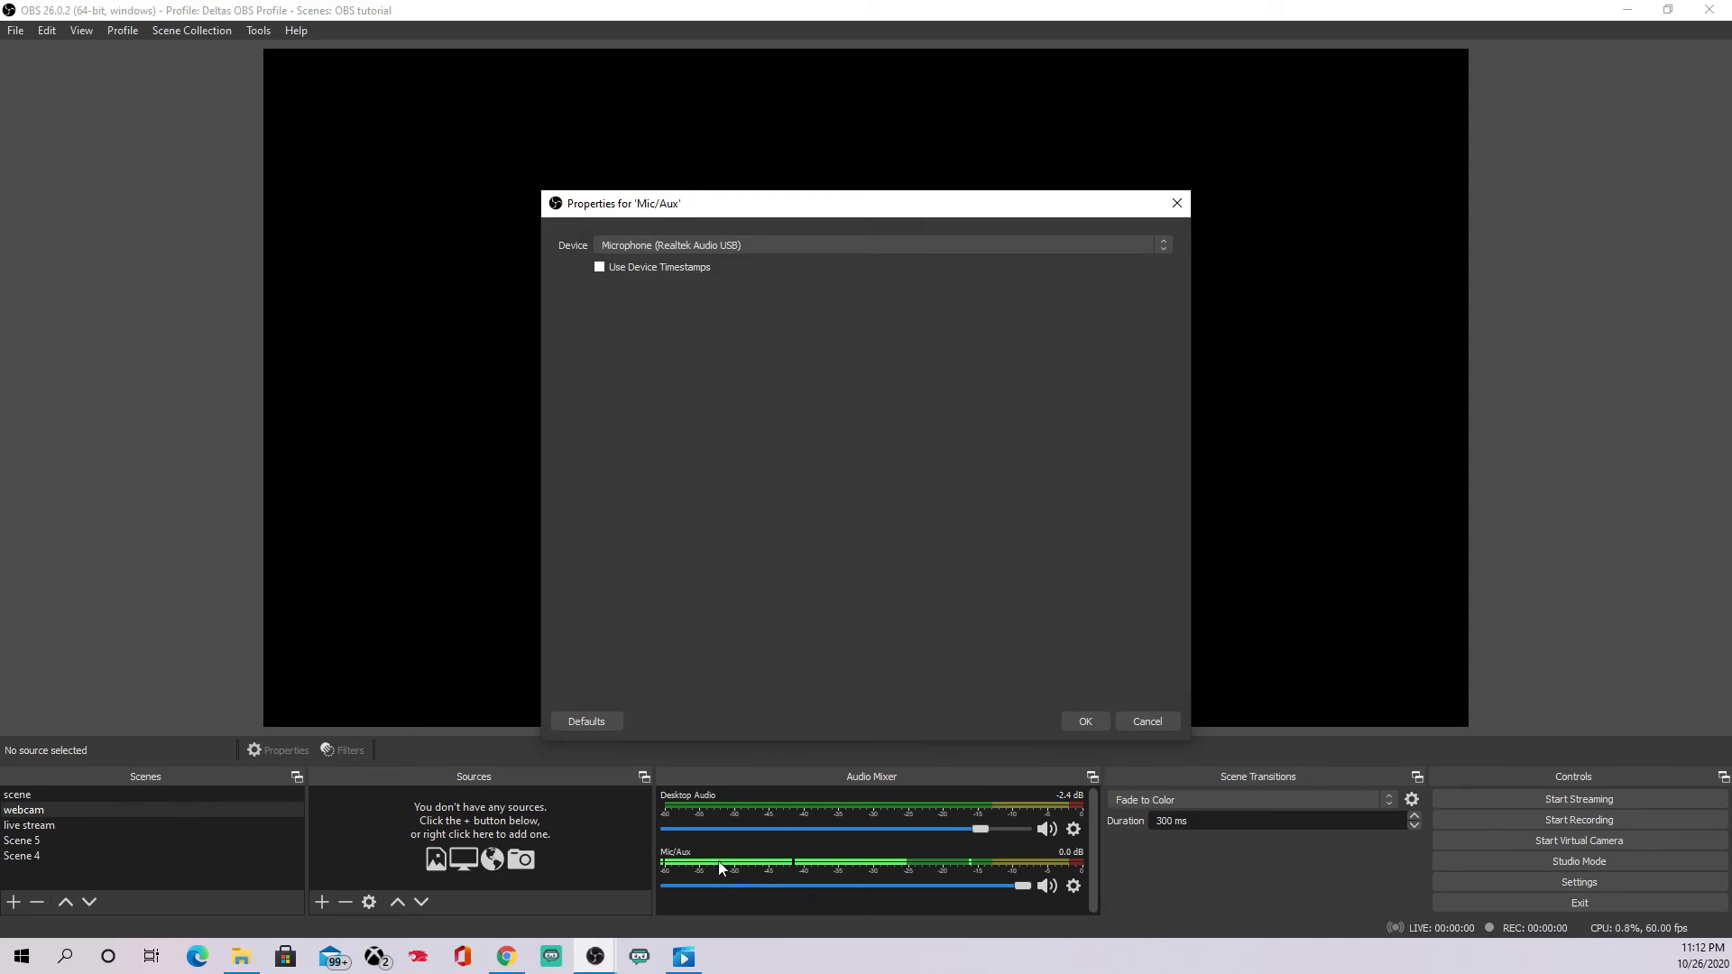
click(1167, 240)
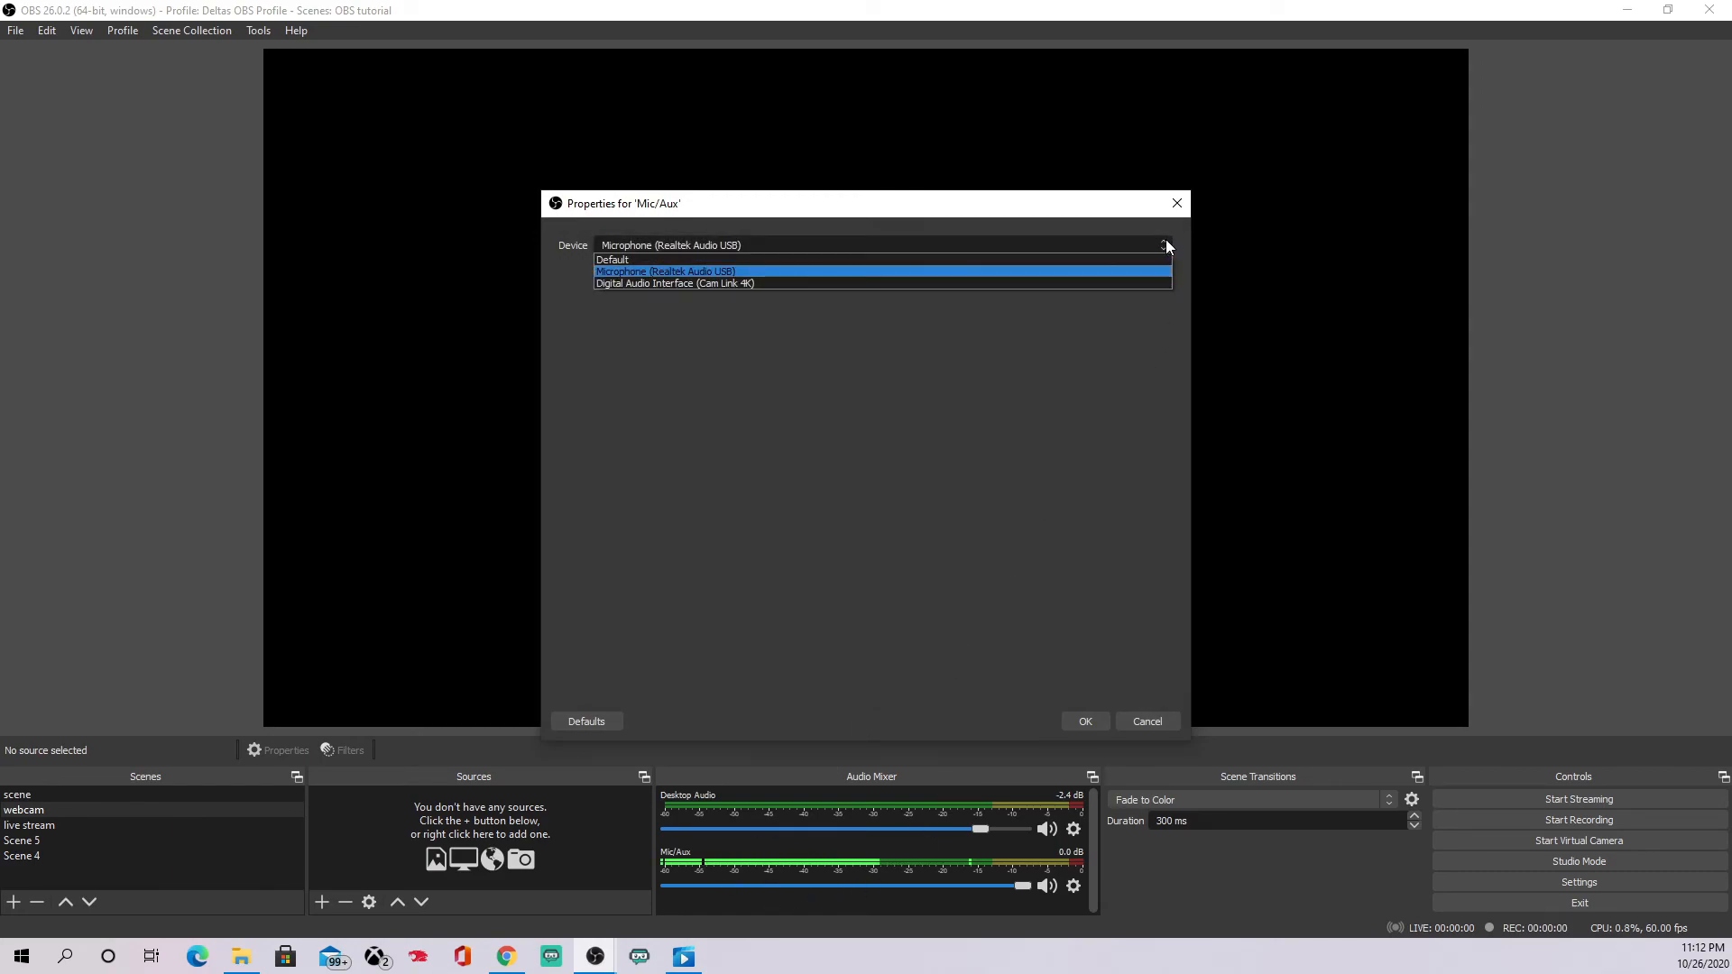
click(680, 271)
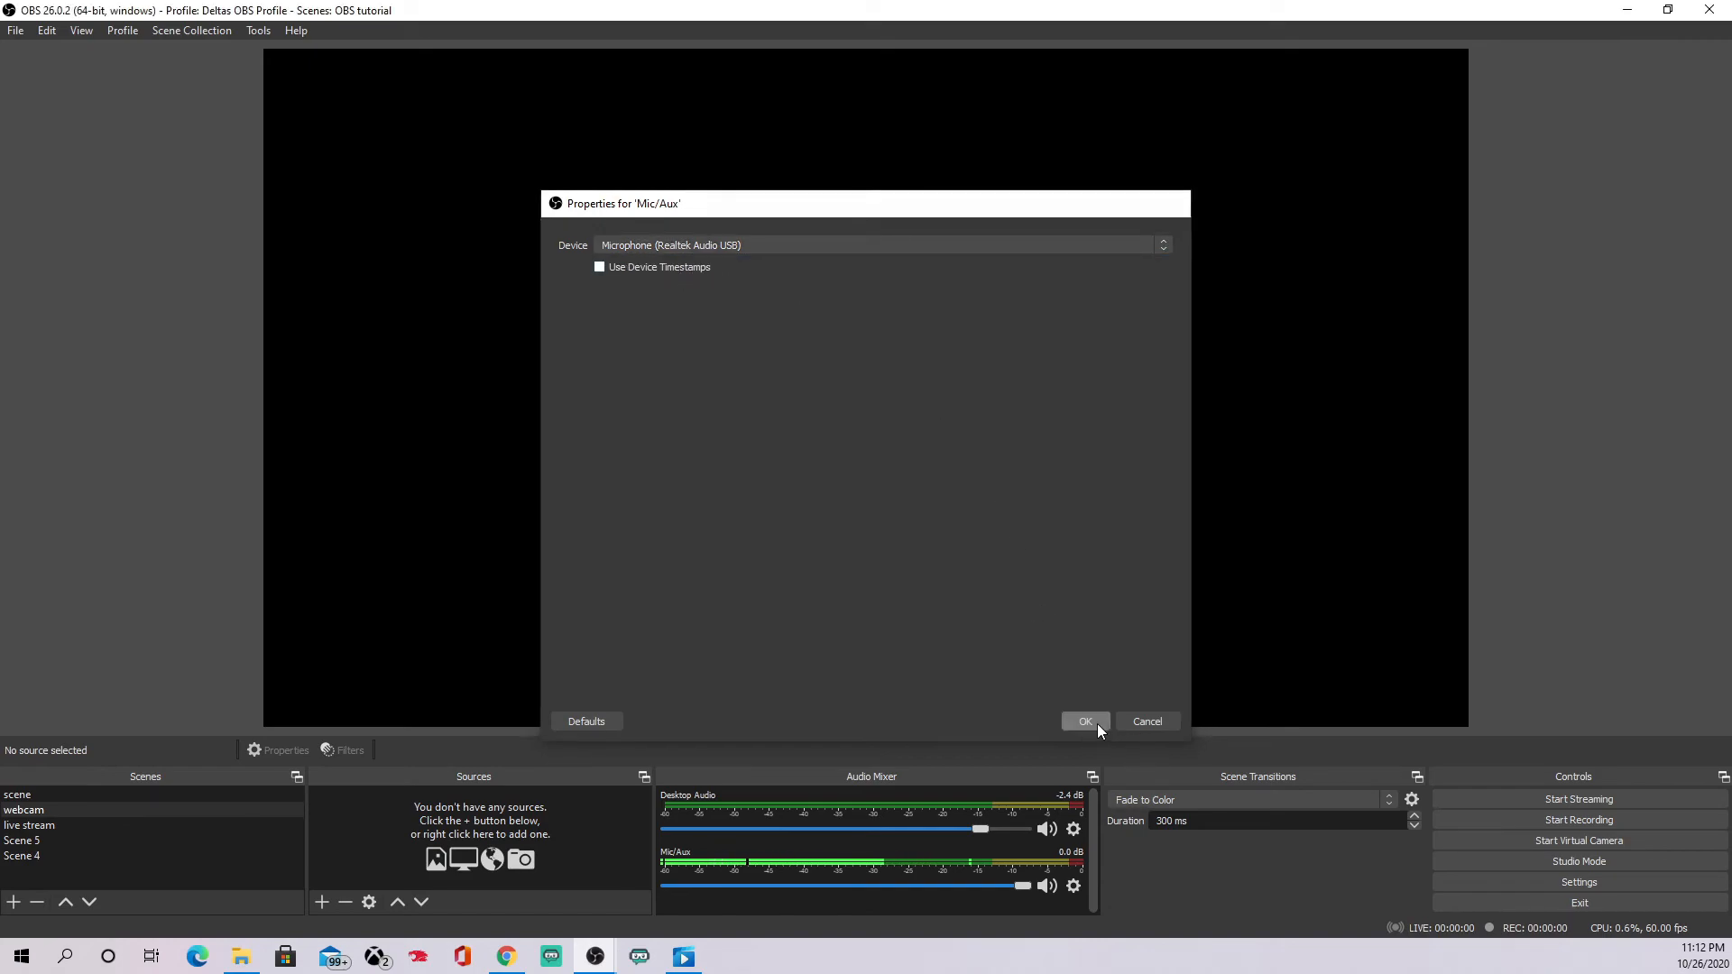
click(1091, 721)
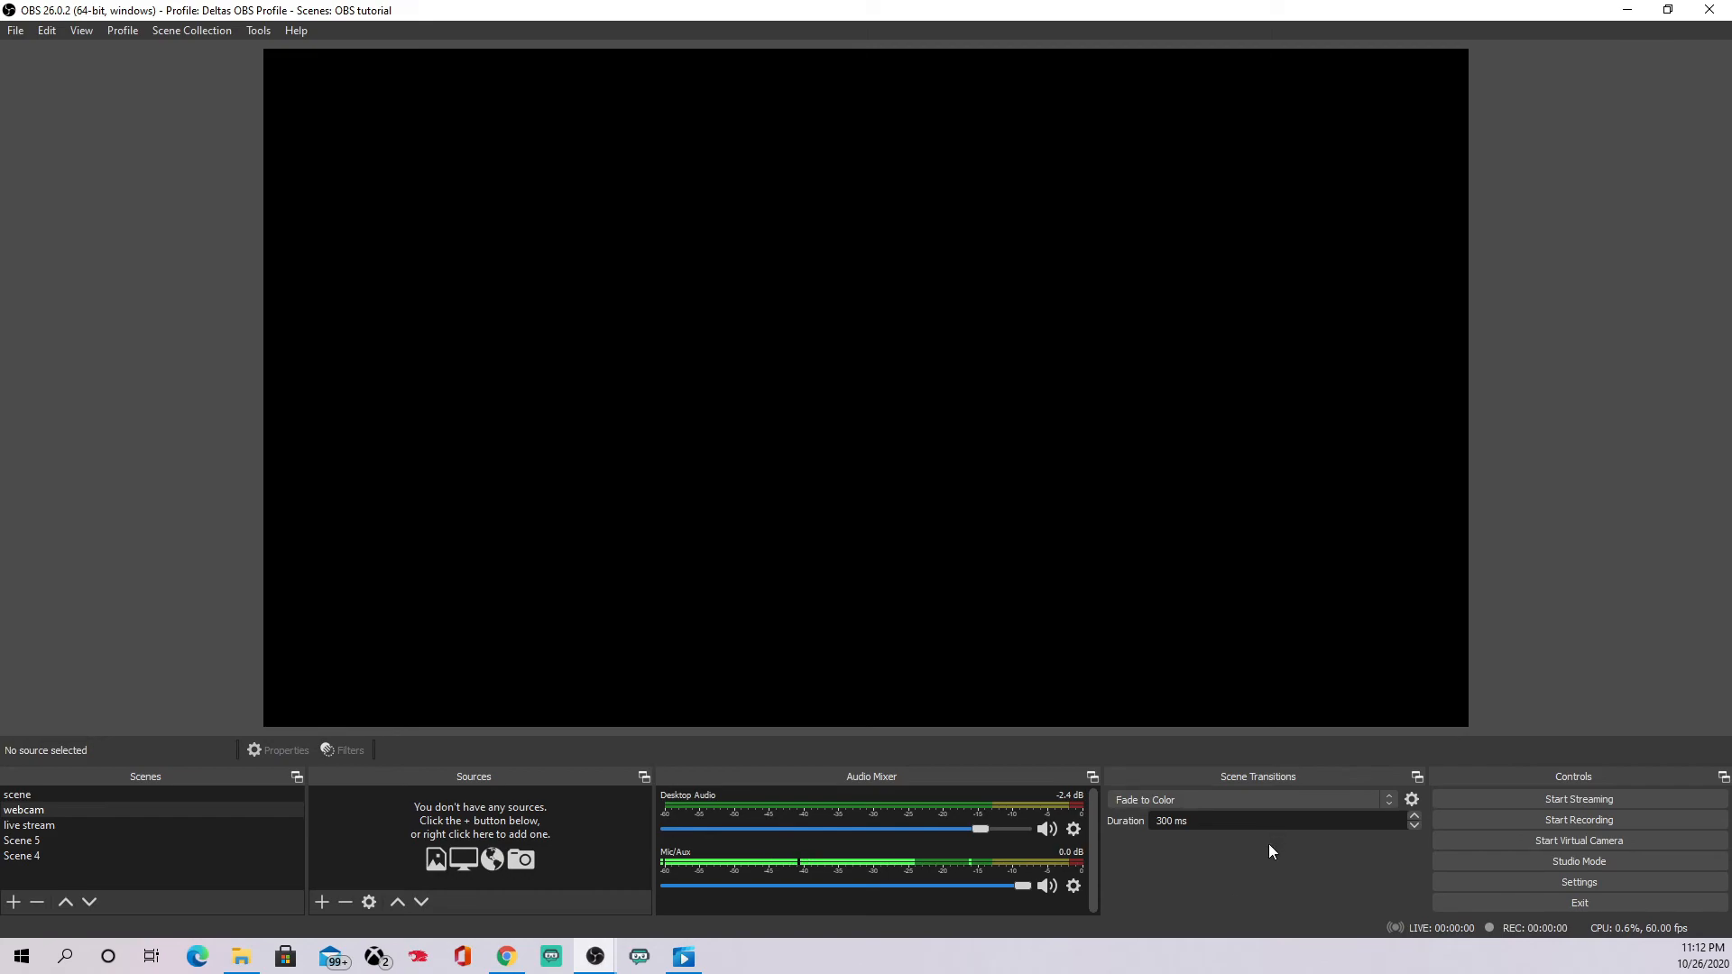
Set the scene transition to Swipe and add a new scene with the suggested name Scene 2.
click(1228, 800)
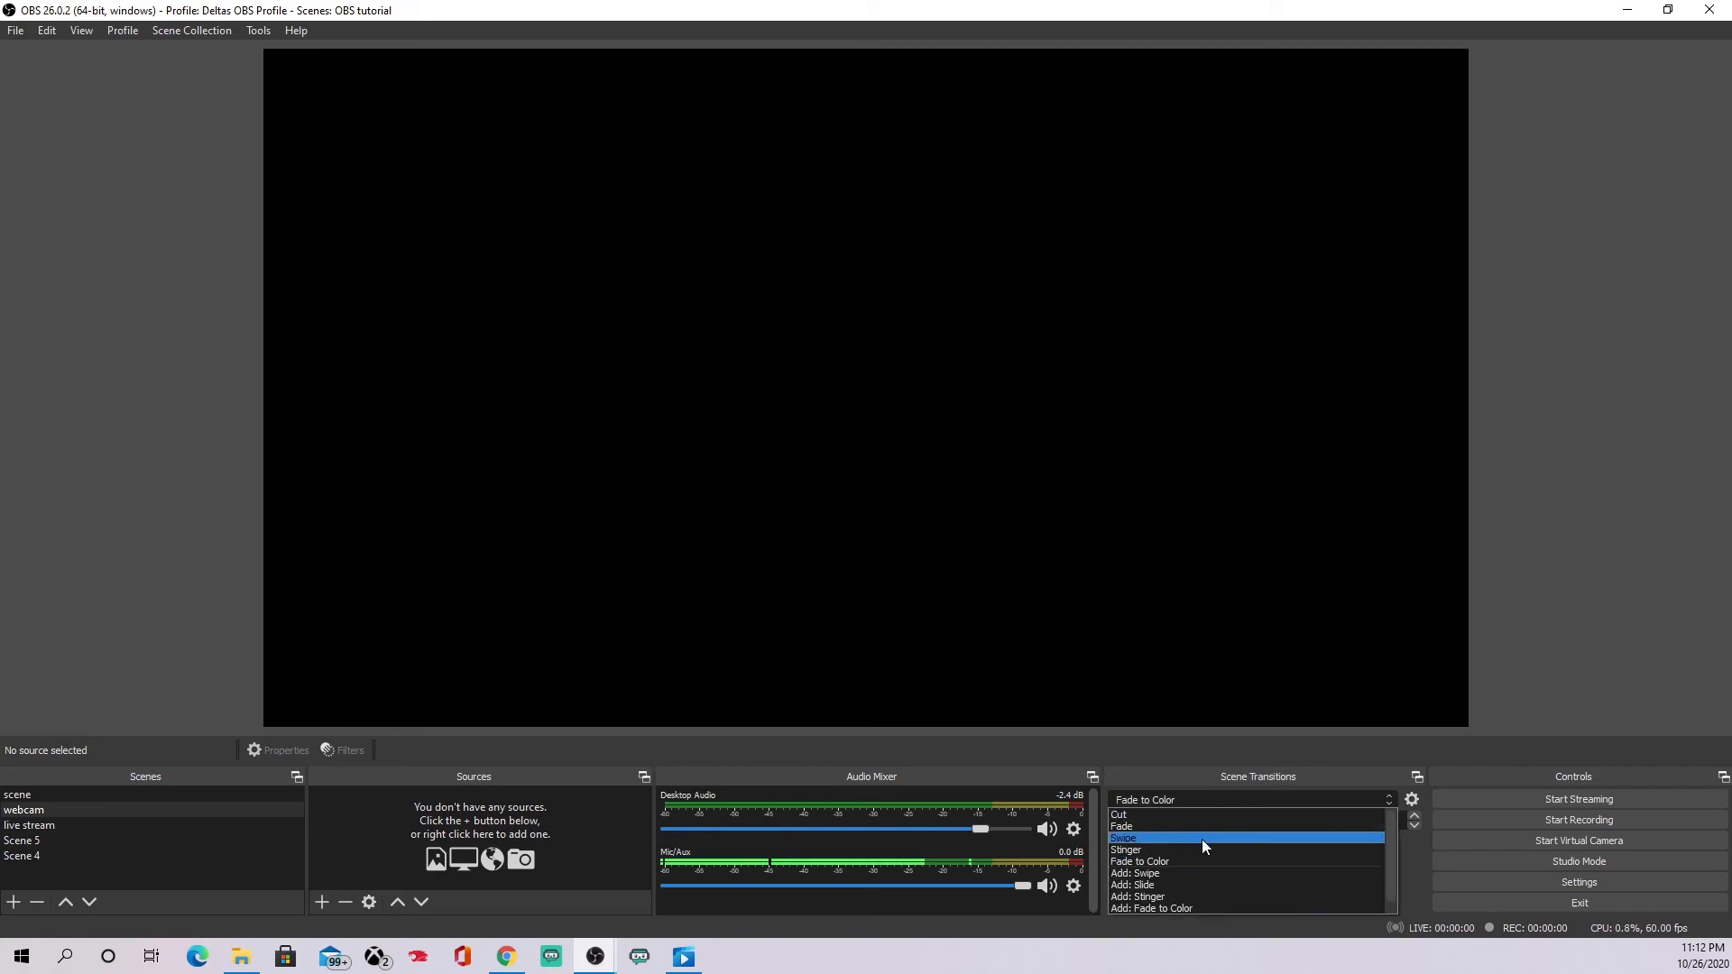
click(1211, 839)
click(42, 827)
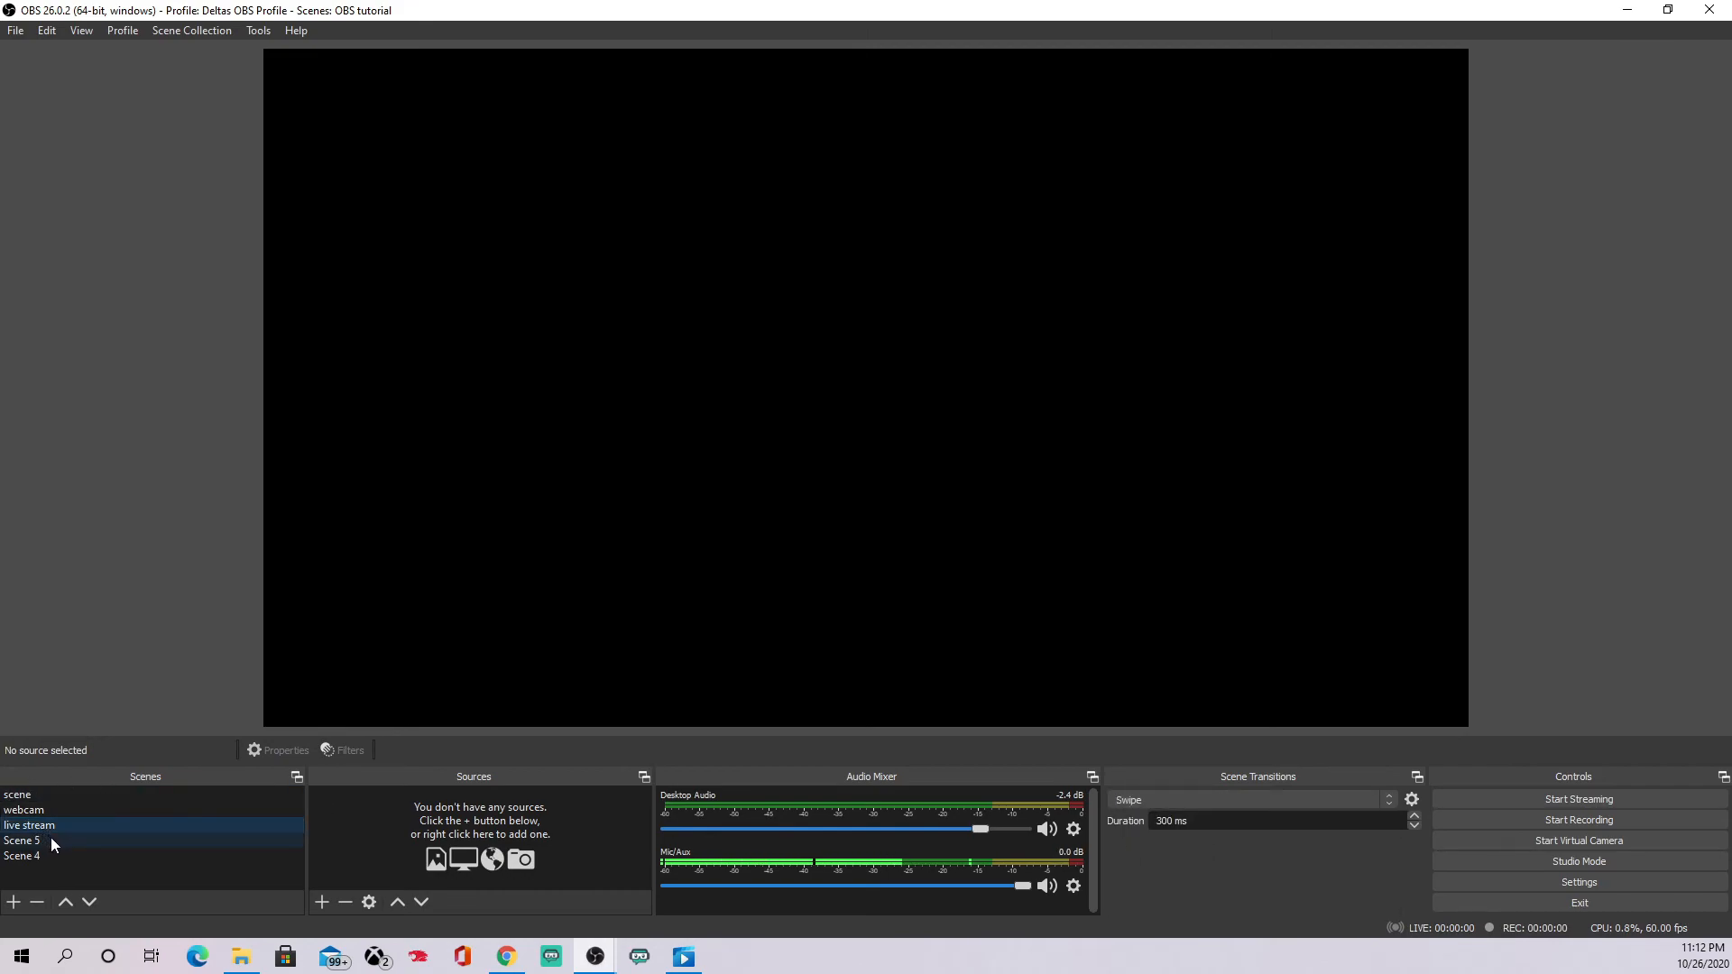
click(13, 902)
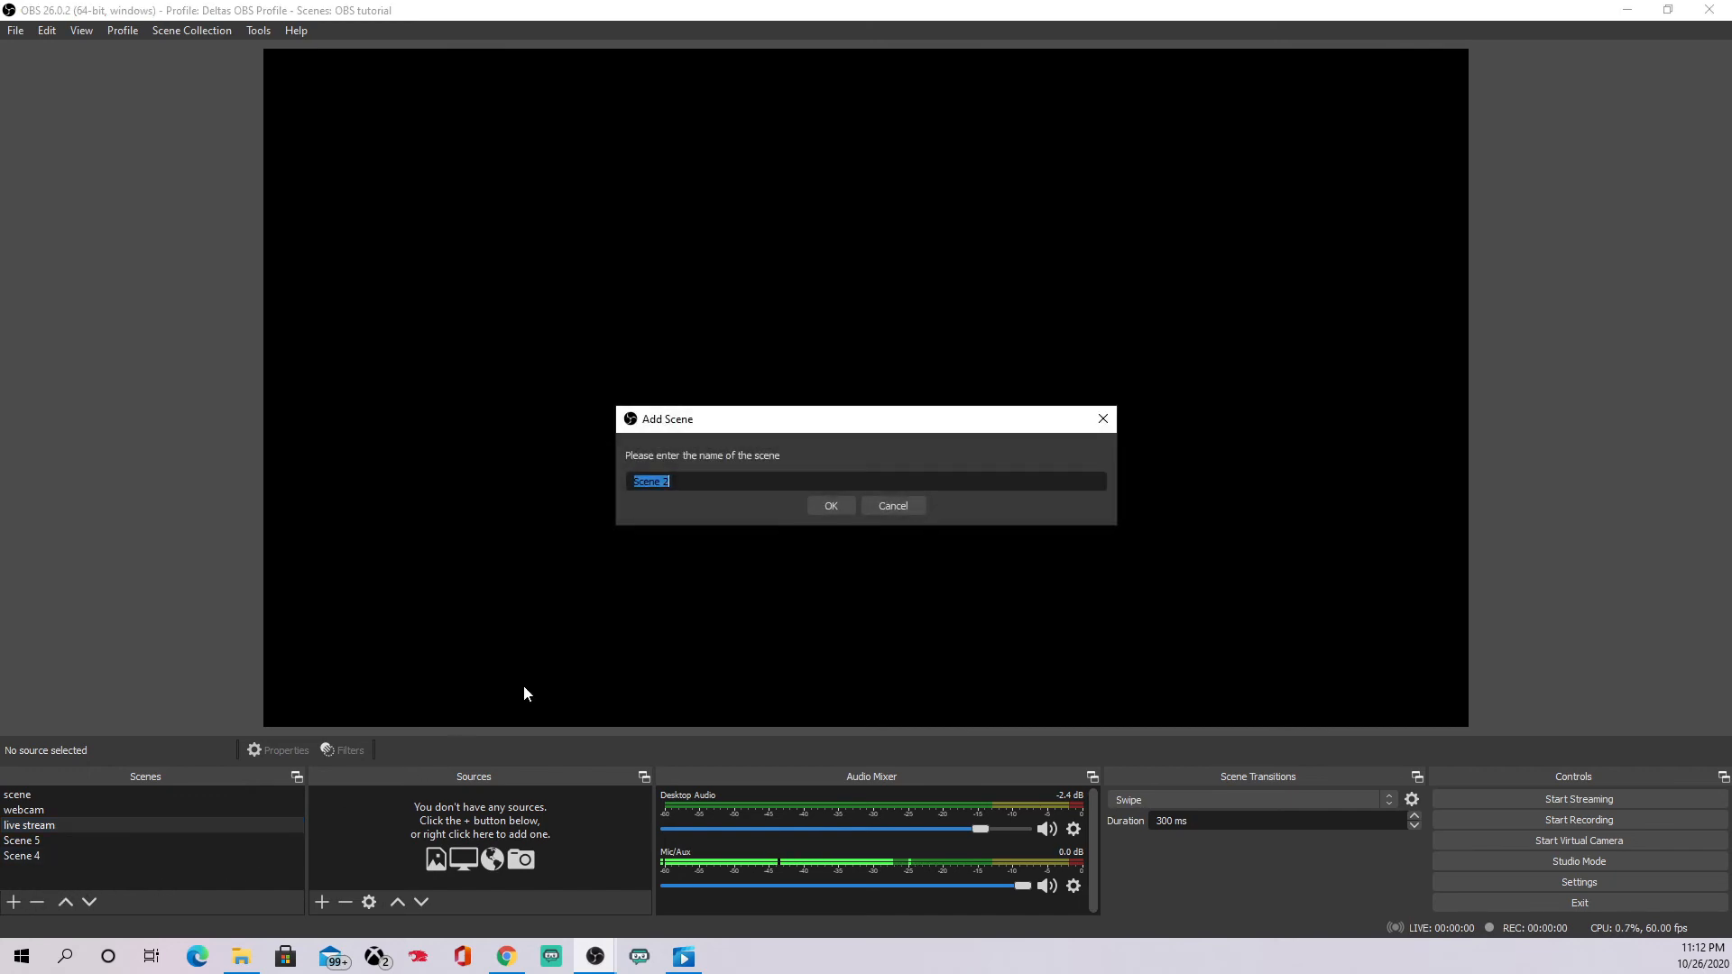
click(831, 505)
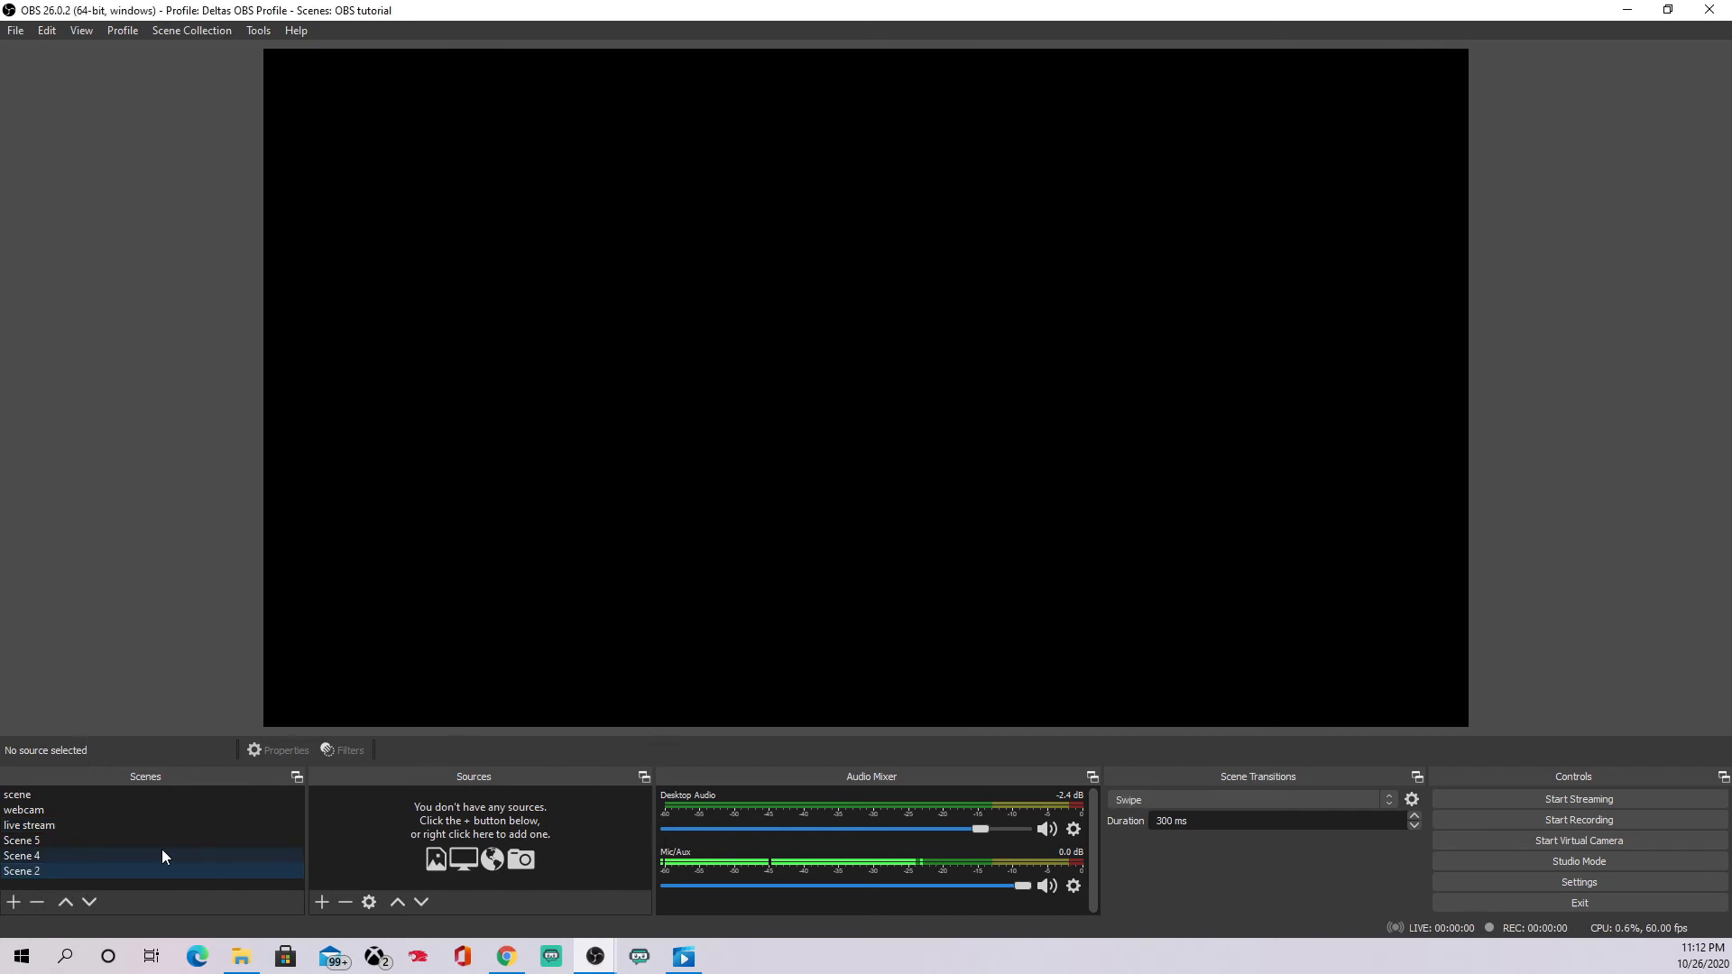
Add a Color Source with default settings to Scene 4, and preview the transition by switching to Scene 2 and back.
click(124, 853)
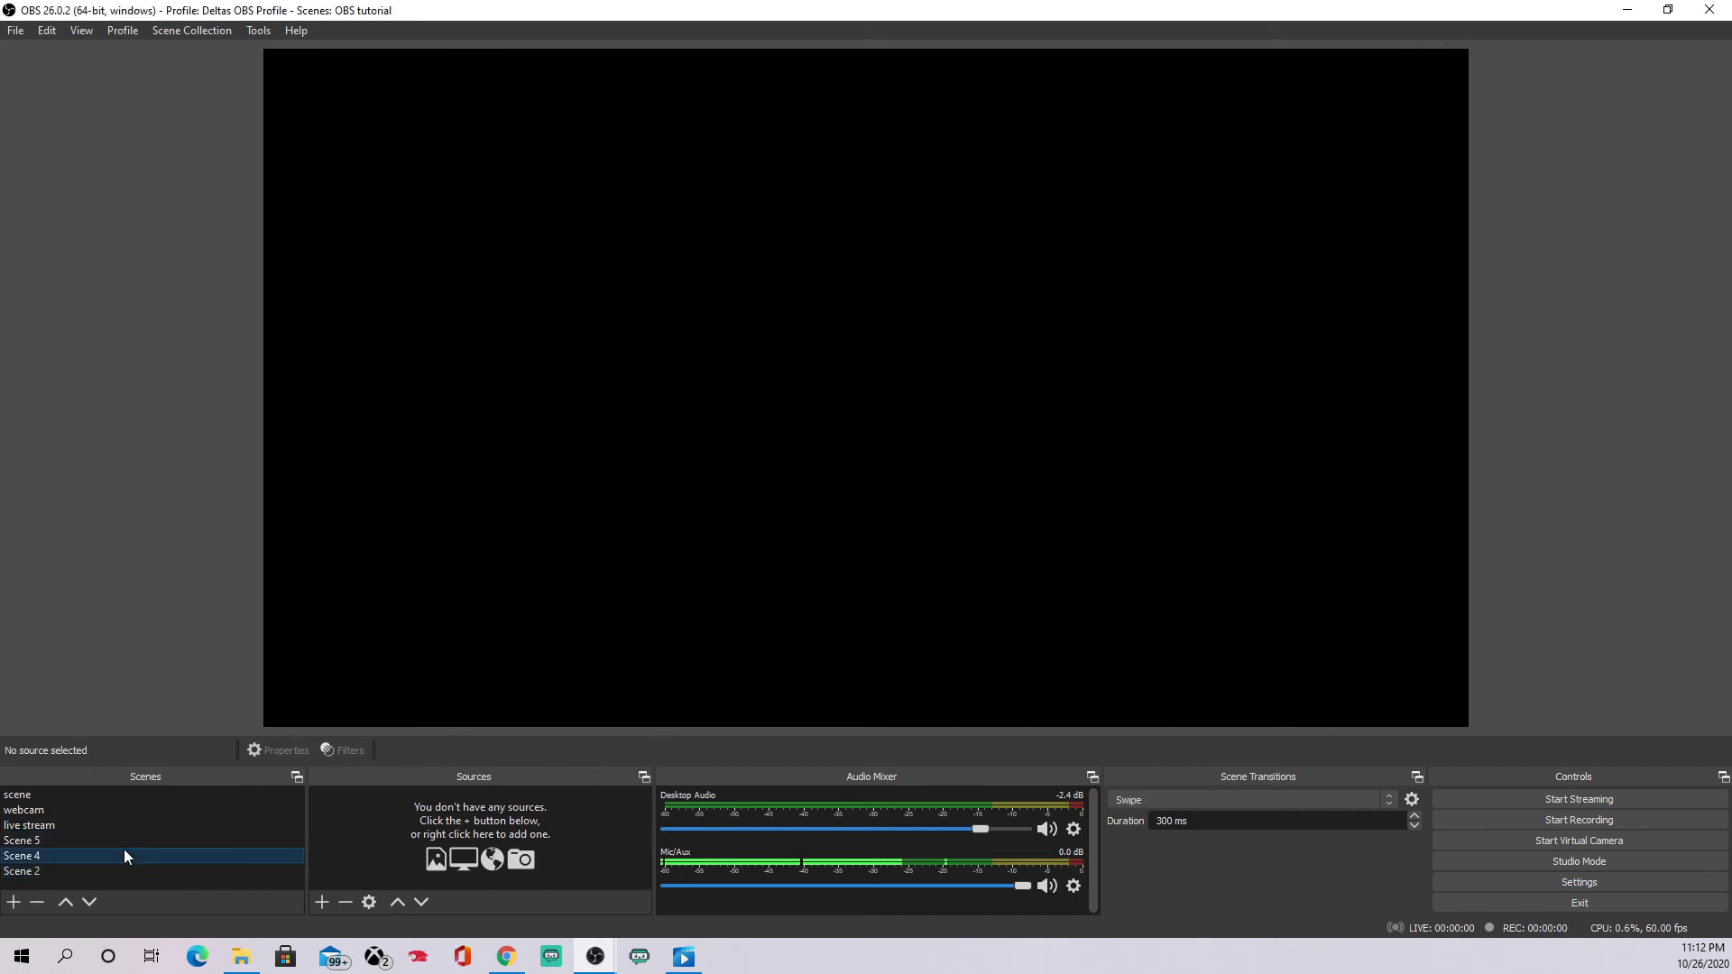
click(322, 902)
click(405, 651)
click(919, 601)
click(1076, 721)
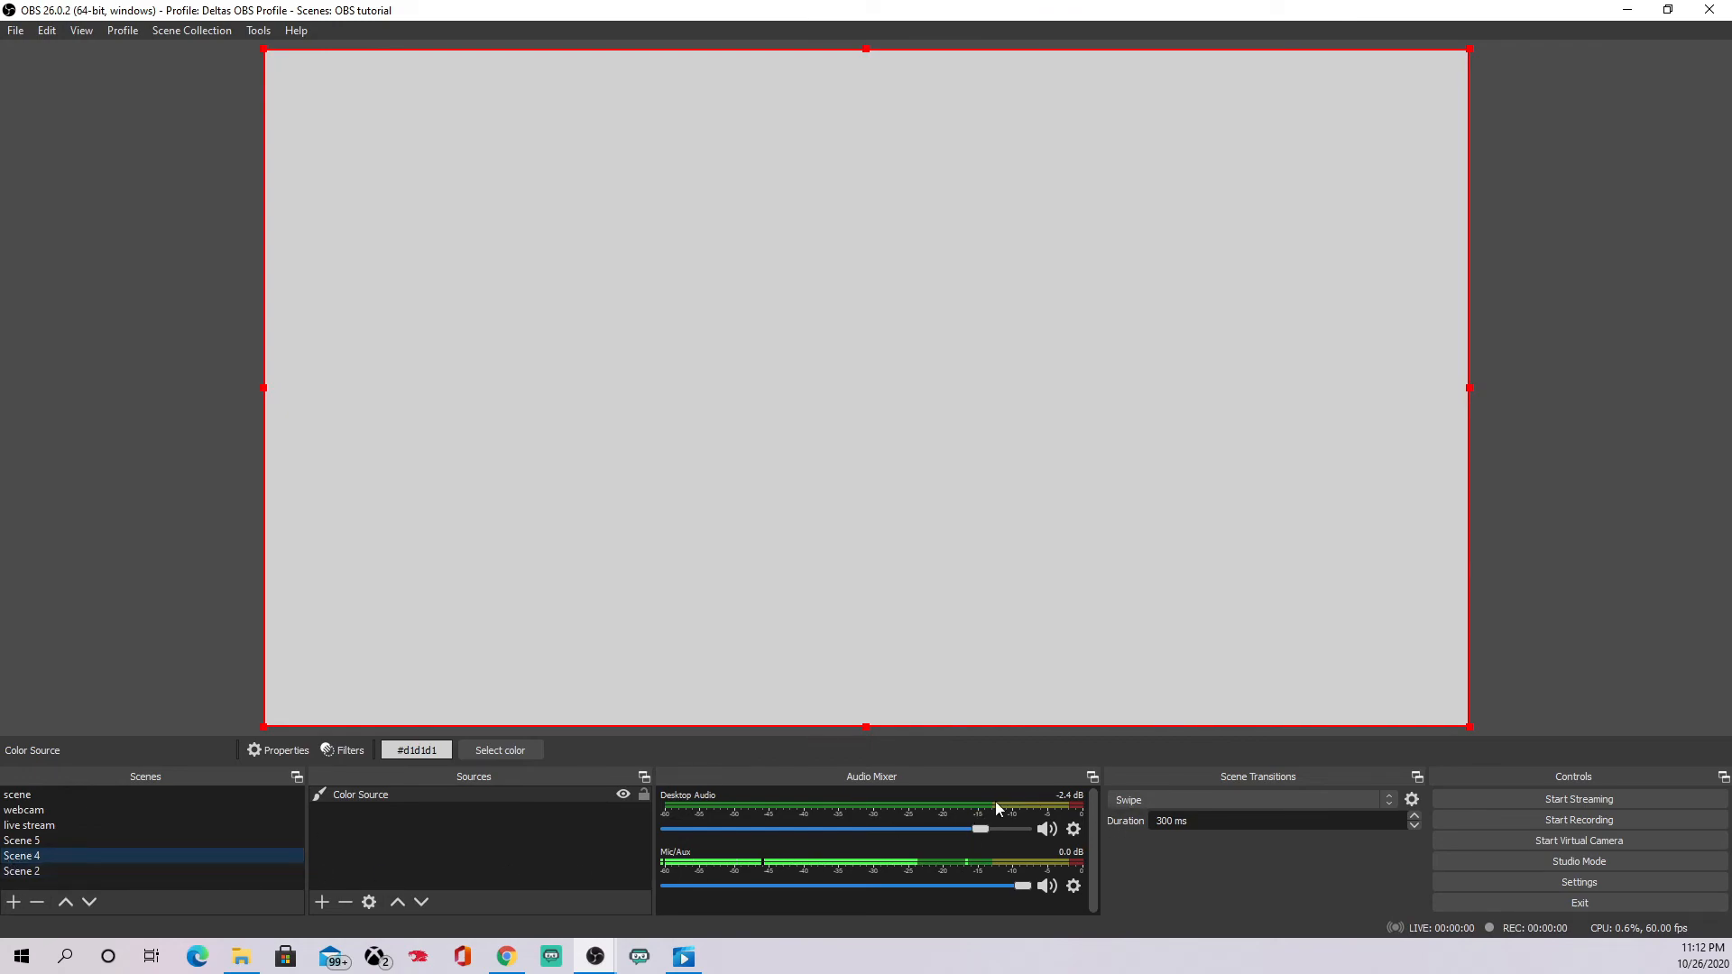
click(62, 873)
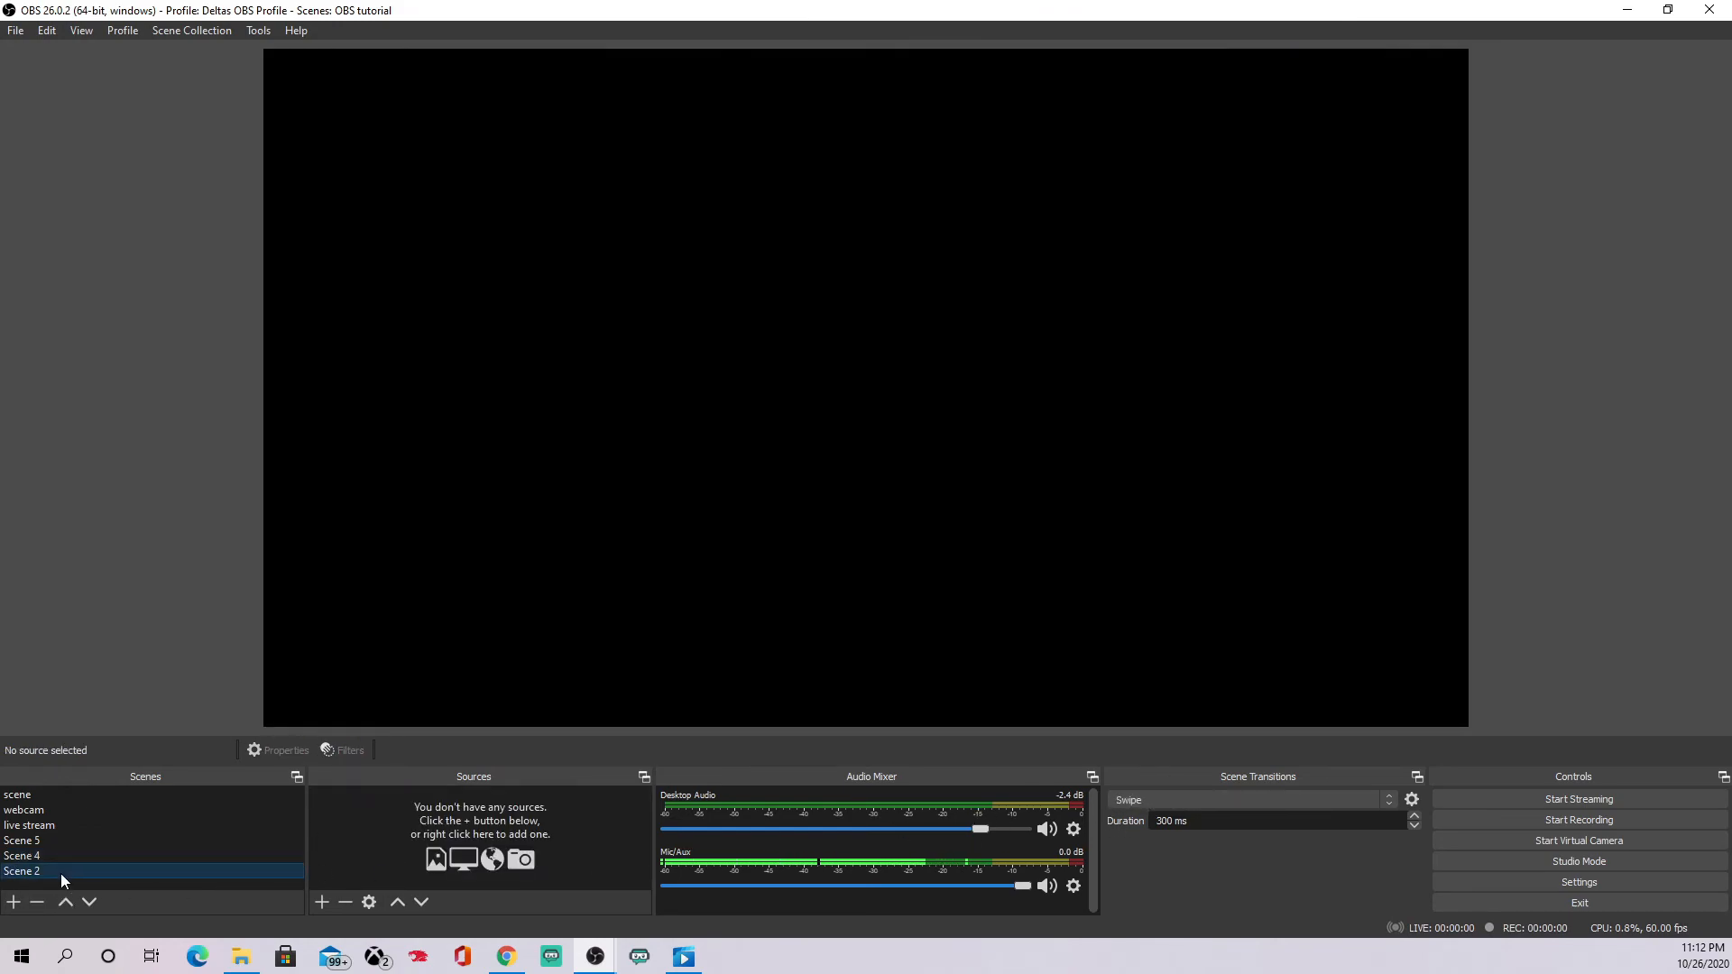
click(67, 858)
Set the scene transition to Fade and preview it by switching from Scene 4 to Scene 2 and back.
click(1150, 800)
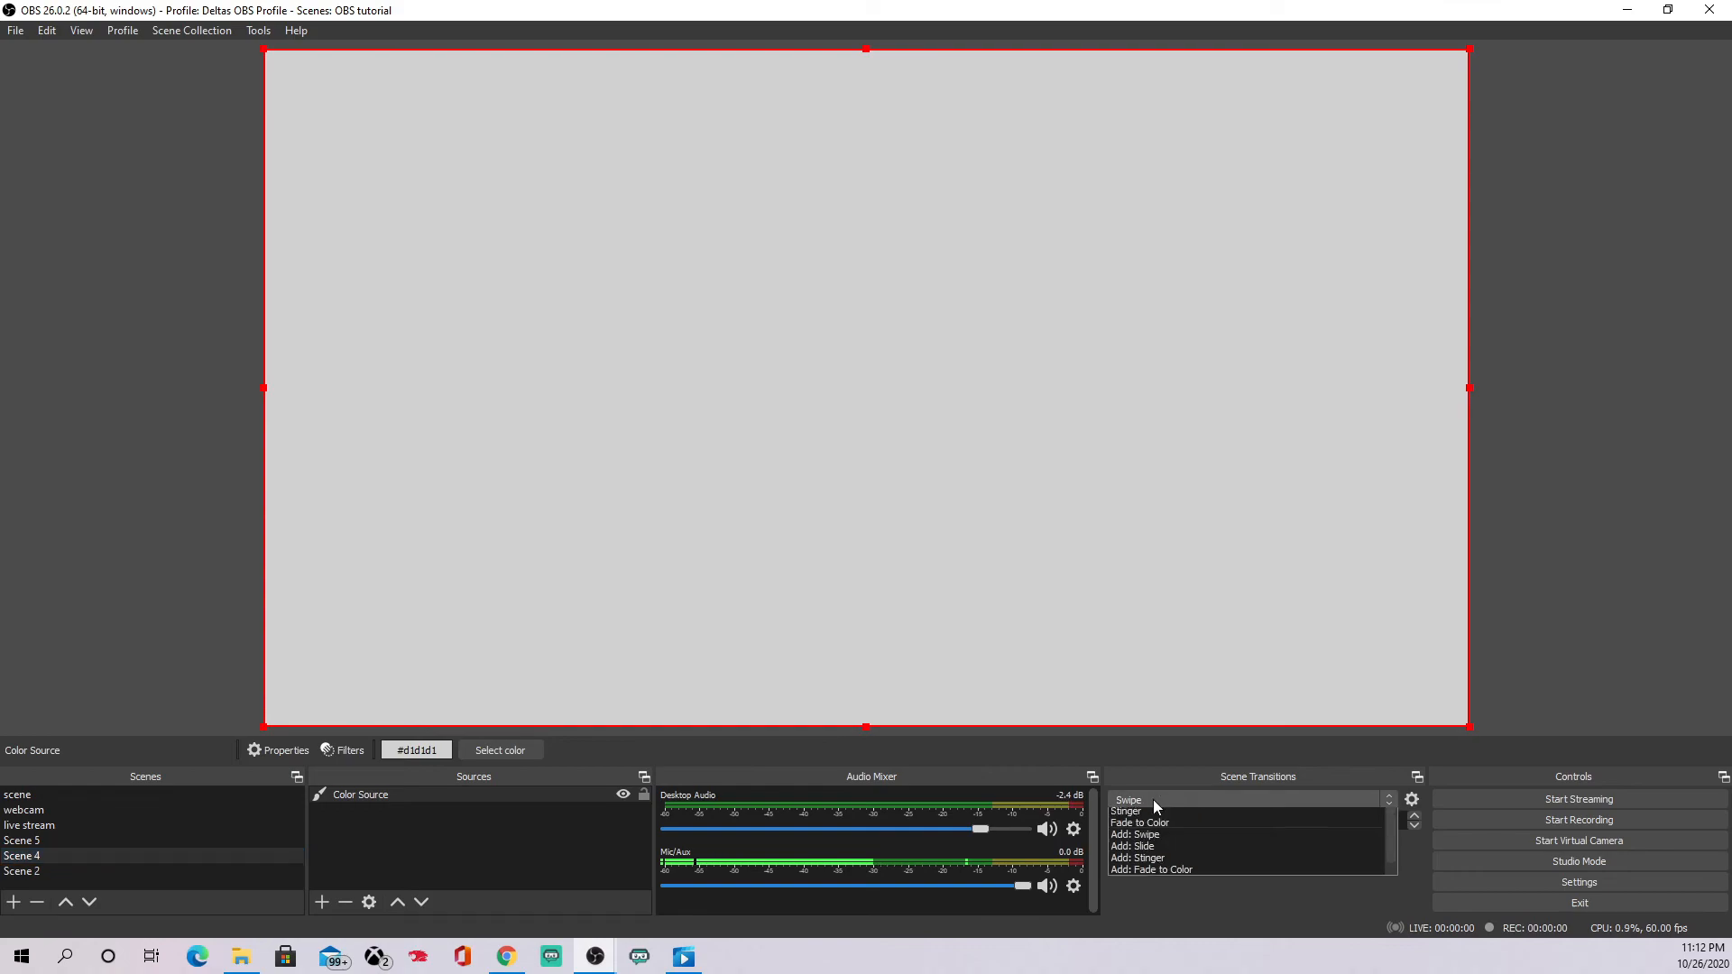
click(1172, 833)
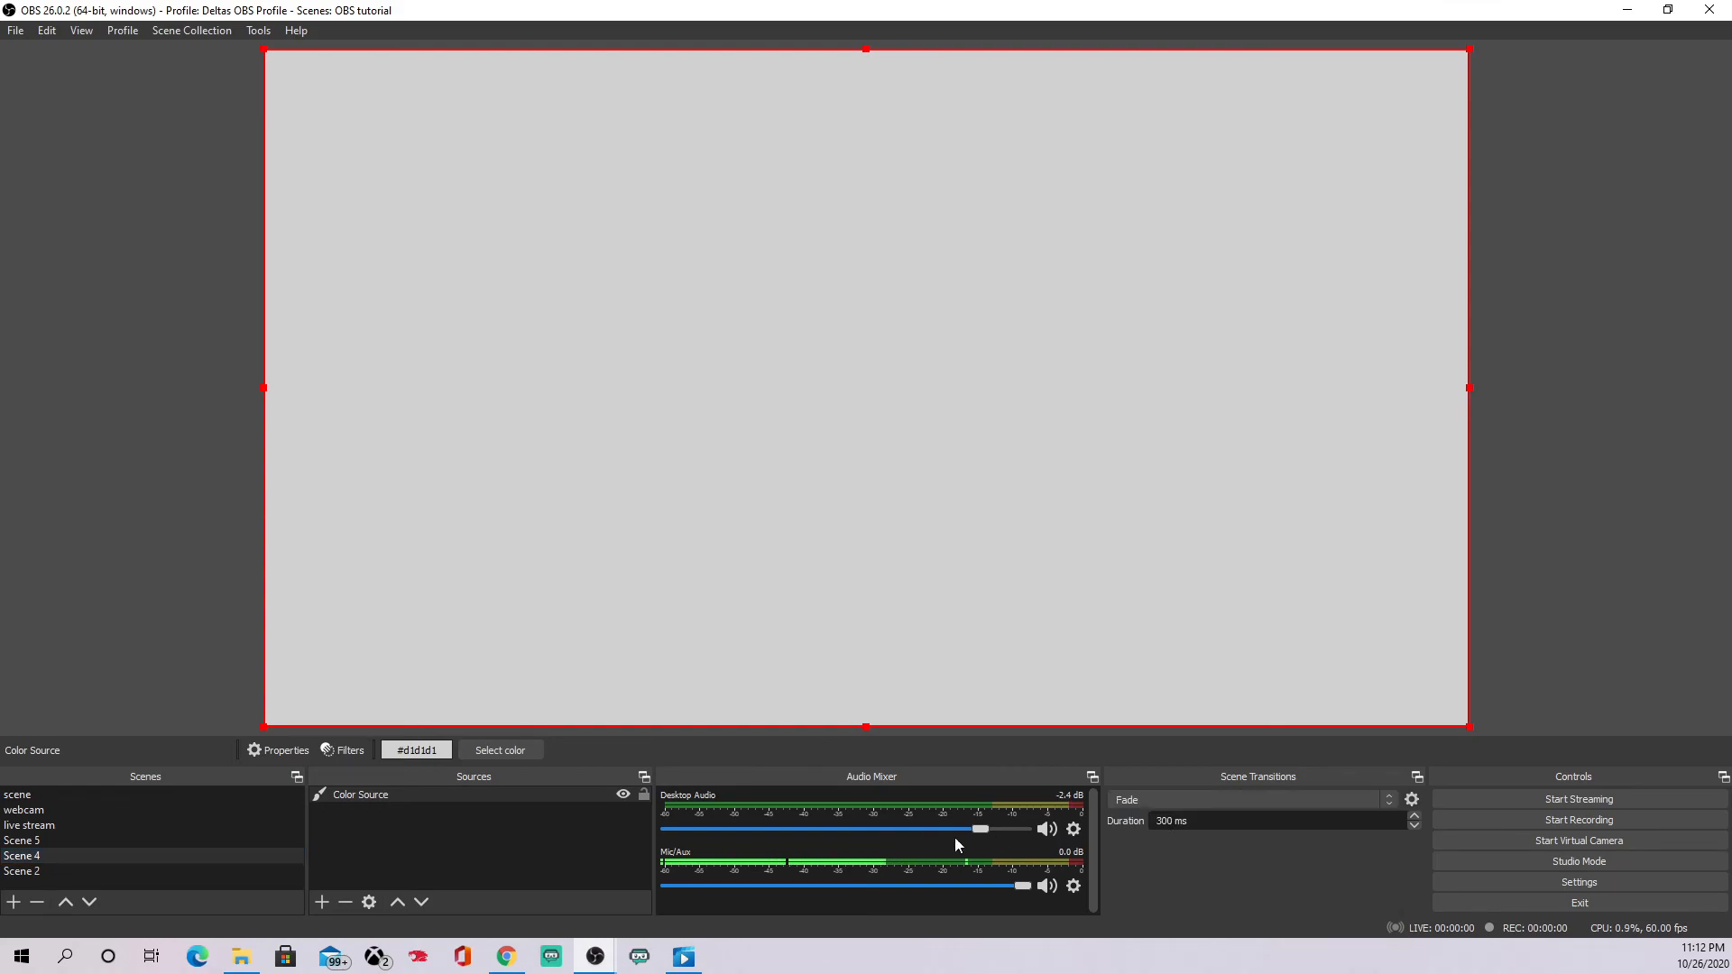
click(80, 874)
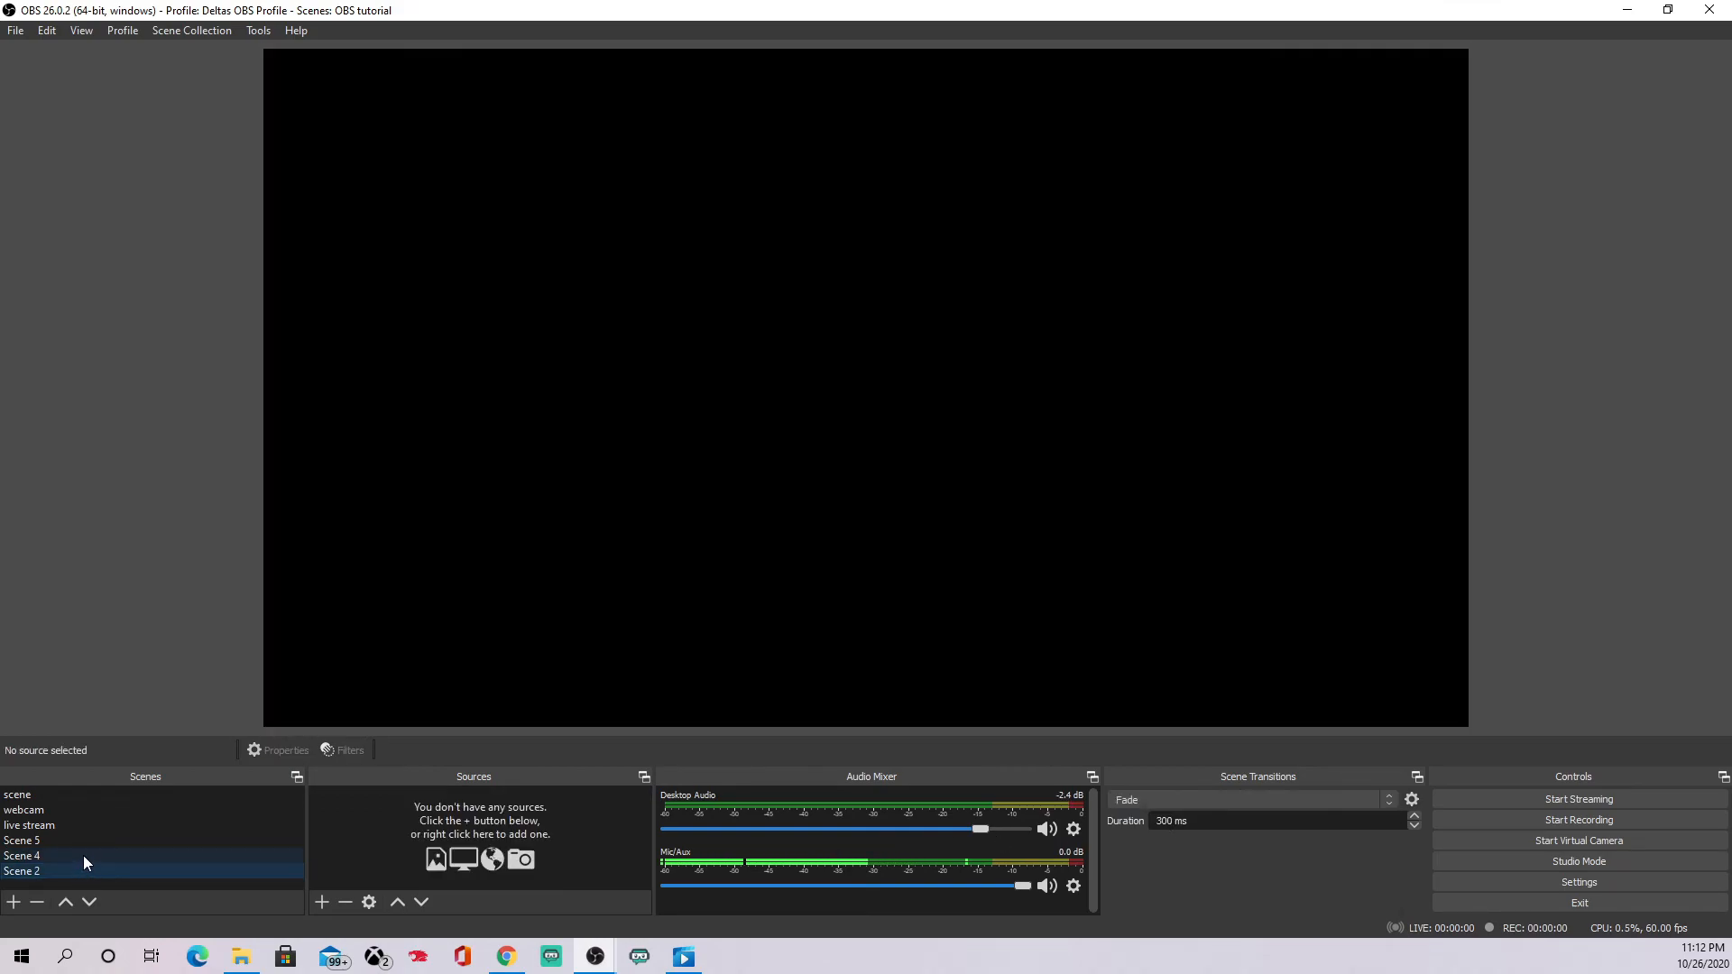
click(81, 857)
Set the scene transition to Cut and preview it by switching from Scene 4 to Scene 2 and back.
click(1277, 802)
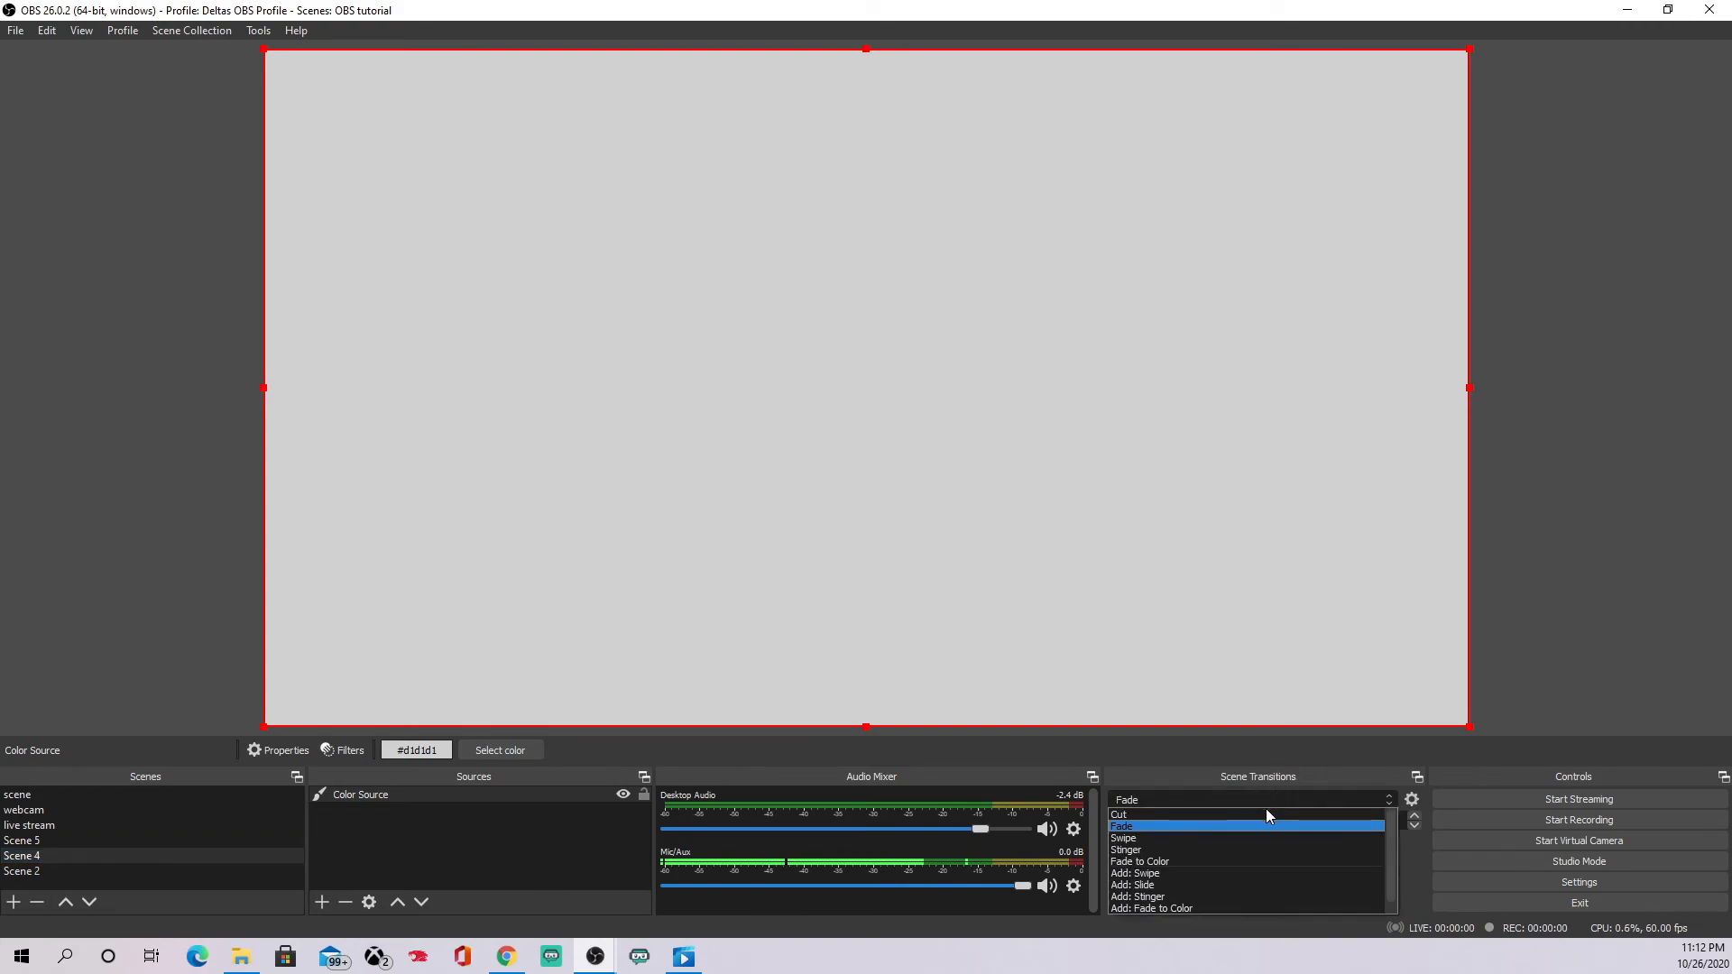
click(1245, 818)
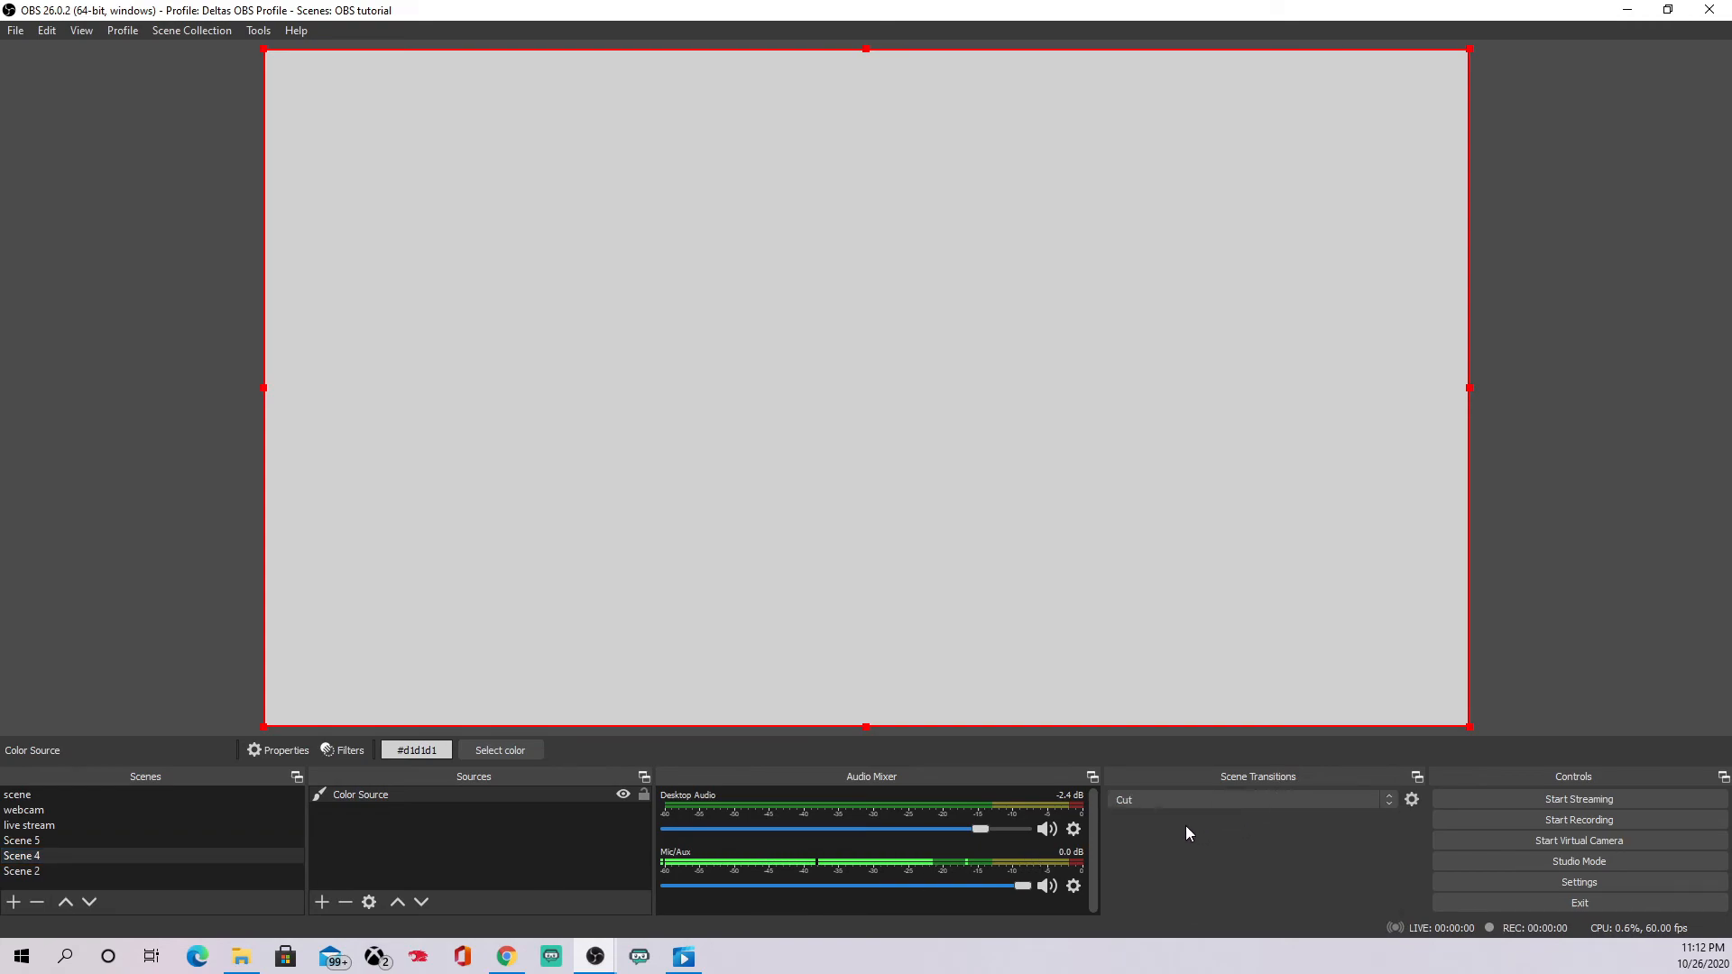
click(38, 872)
click(79, 857)
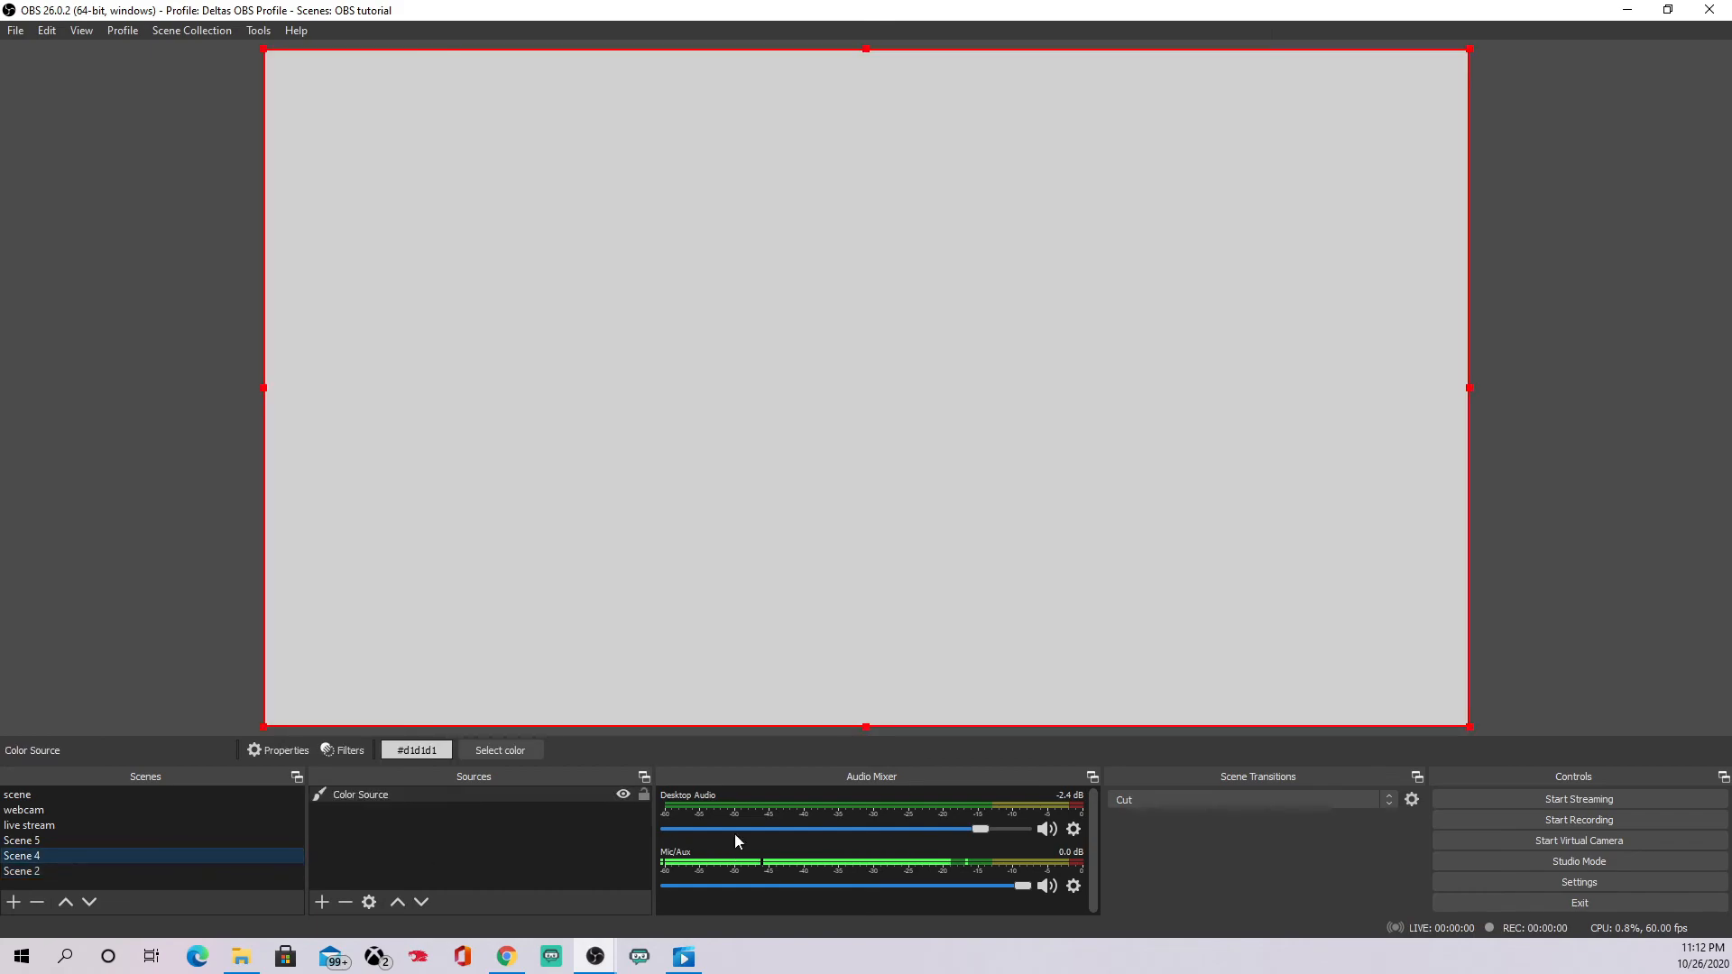
Set the scene transition back to Swipe and preview it by switching from Scene 4 to Scene 2 and back.
click(1198, 799)
click(1174, 839)
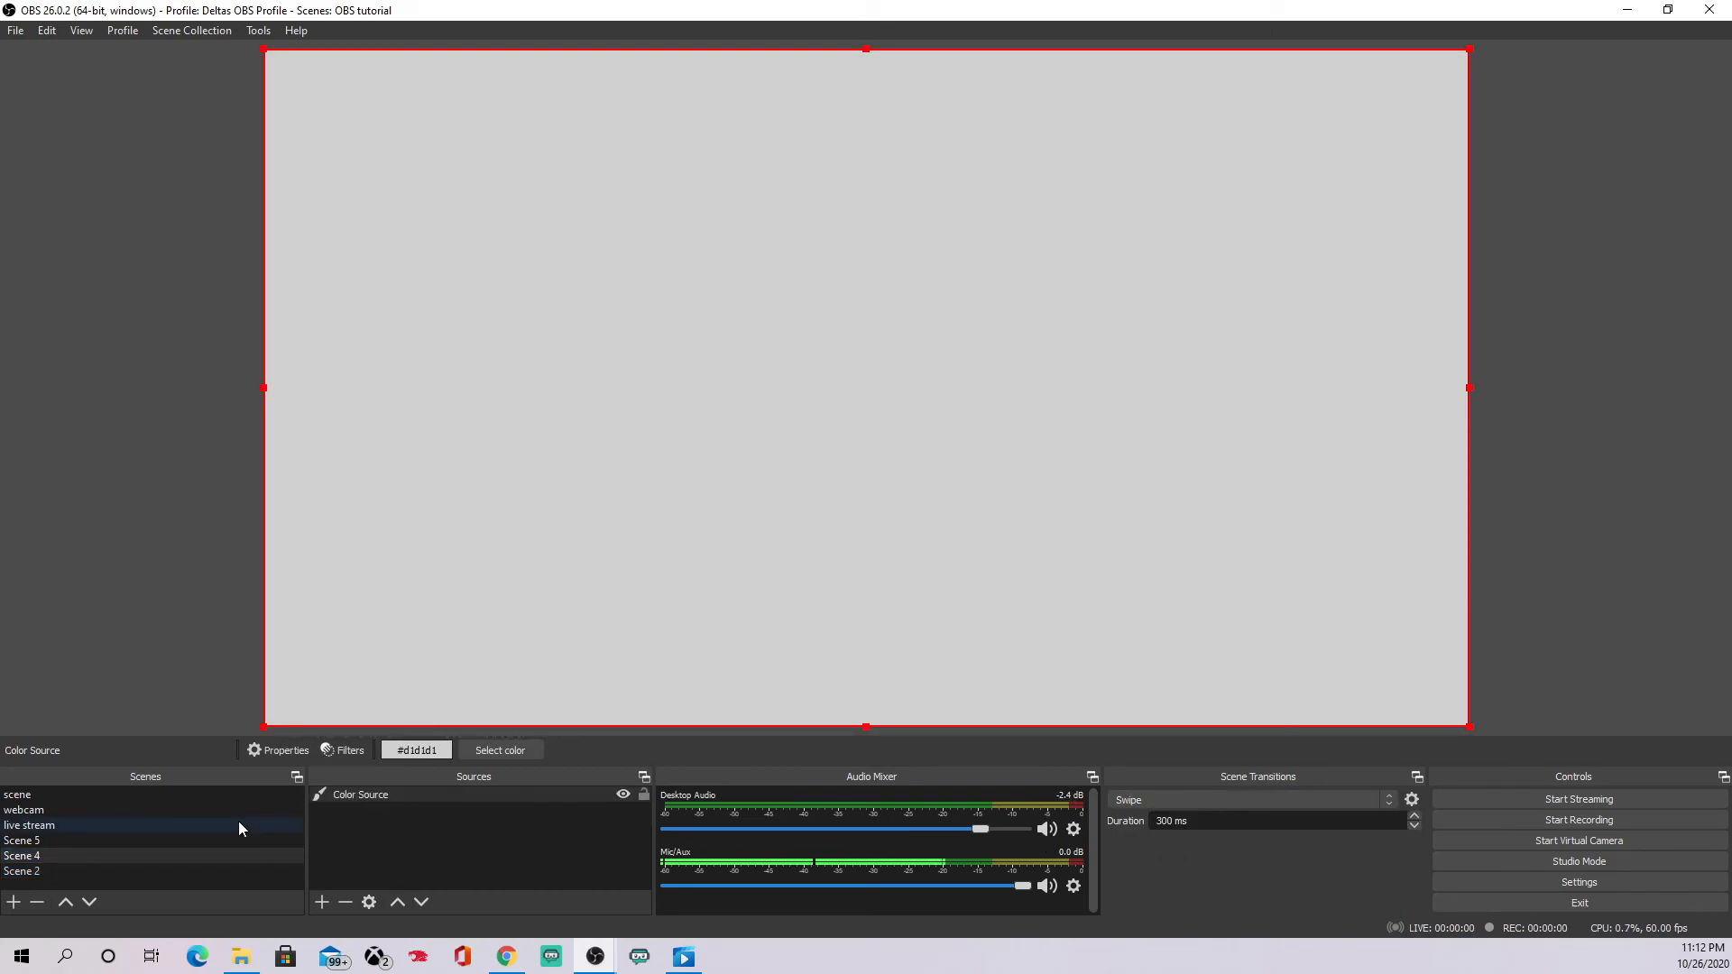
click(84, 871)
click(78, 857)
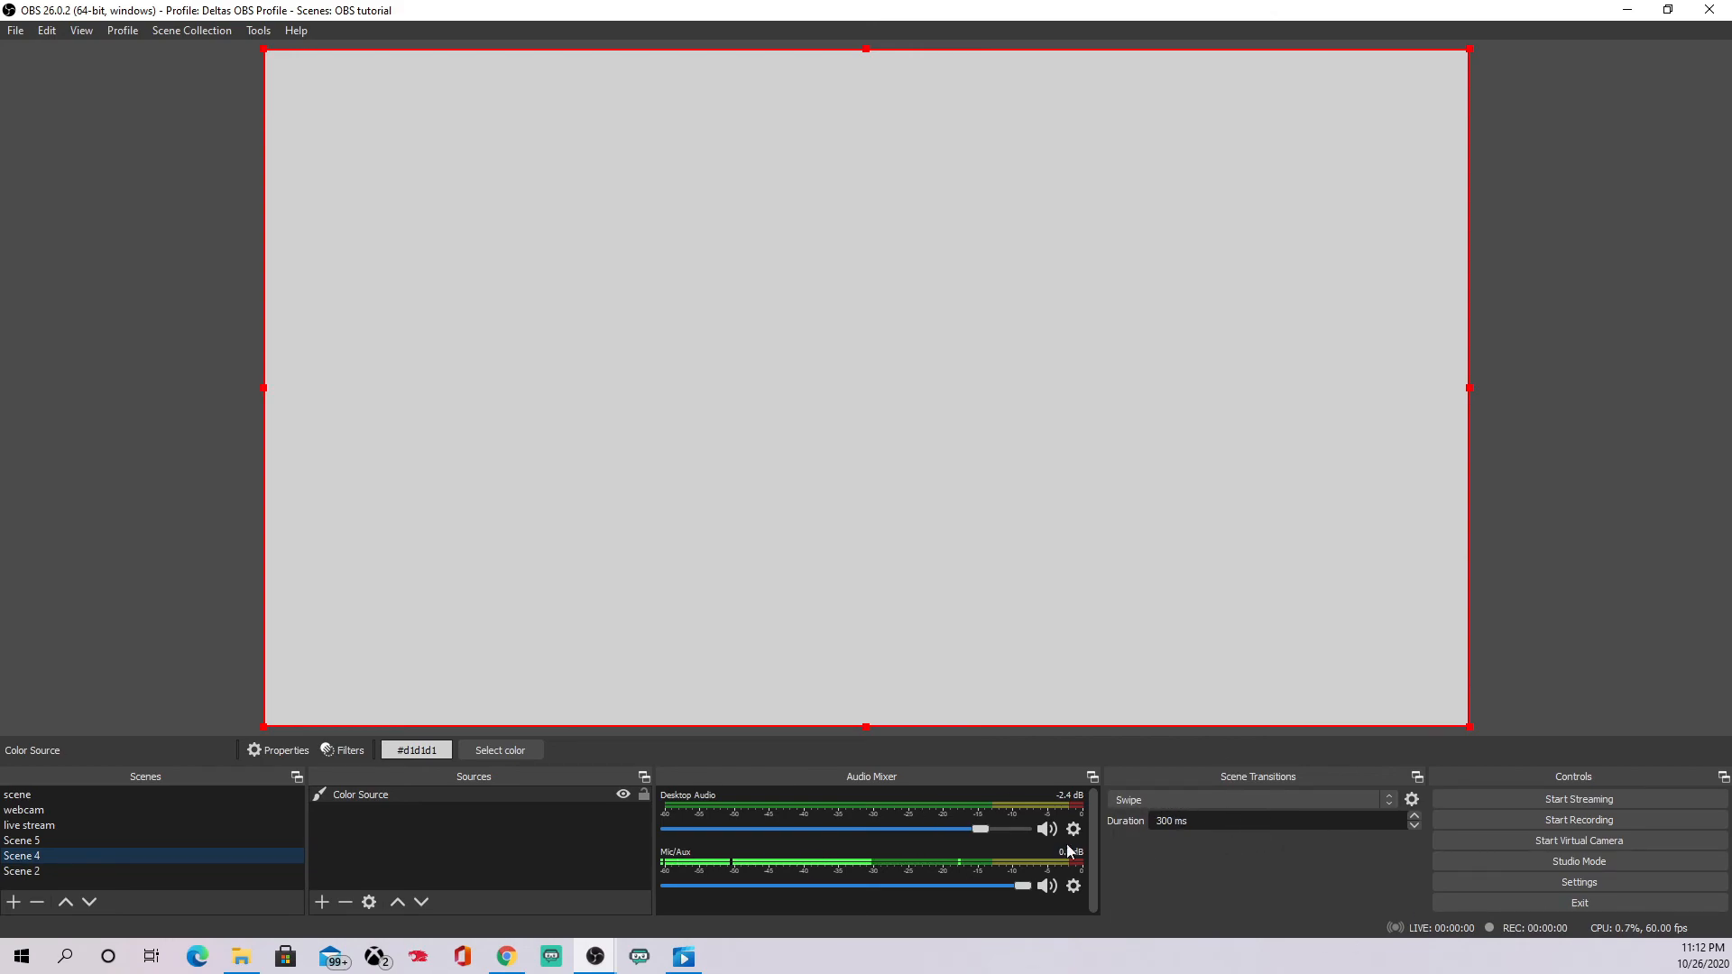
Remove the Color Source from Scene 4 and confirm the removal.
click(347, 903)
click(933, 501)
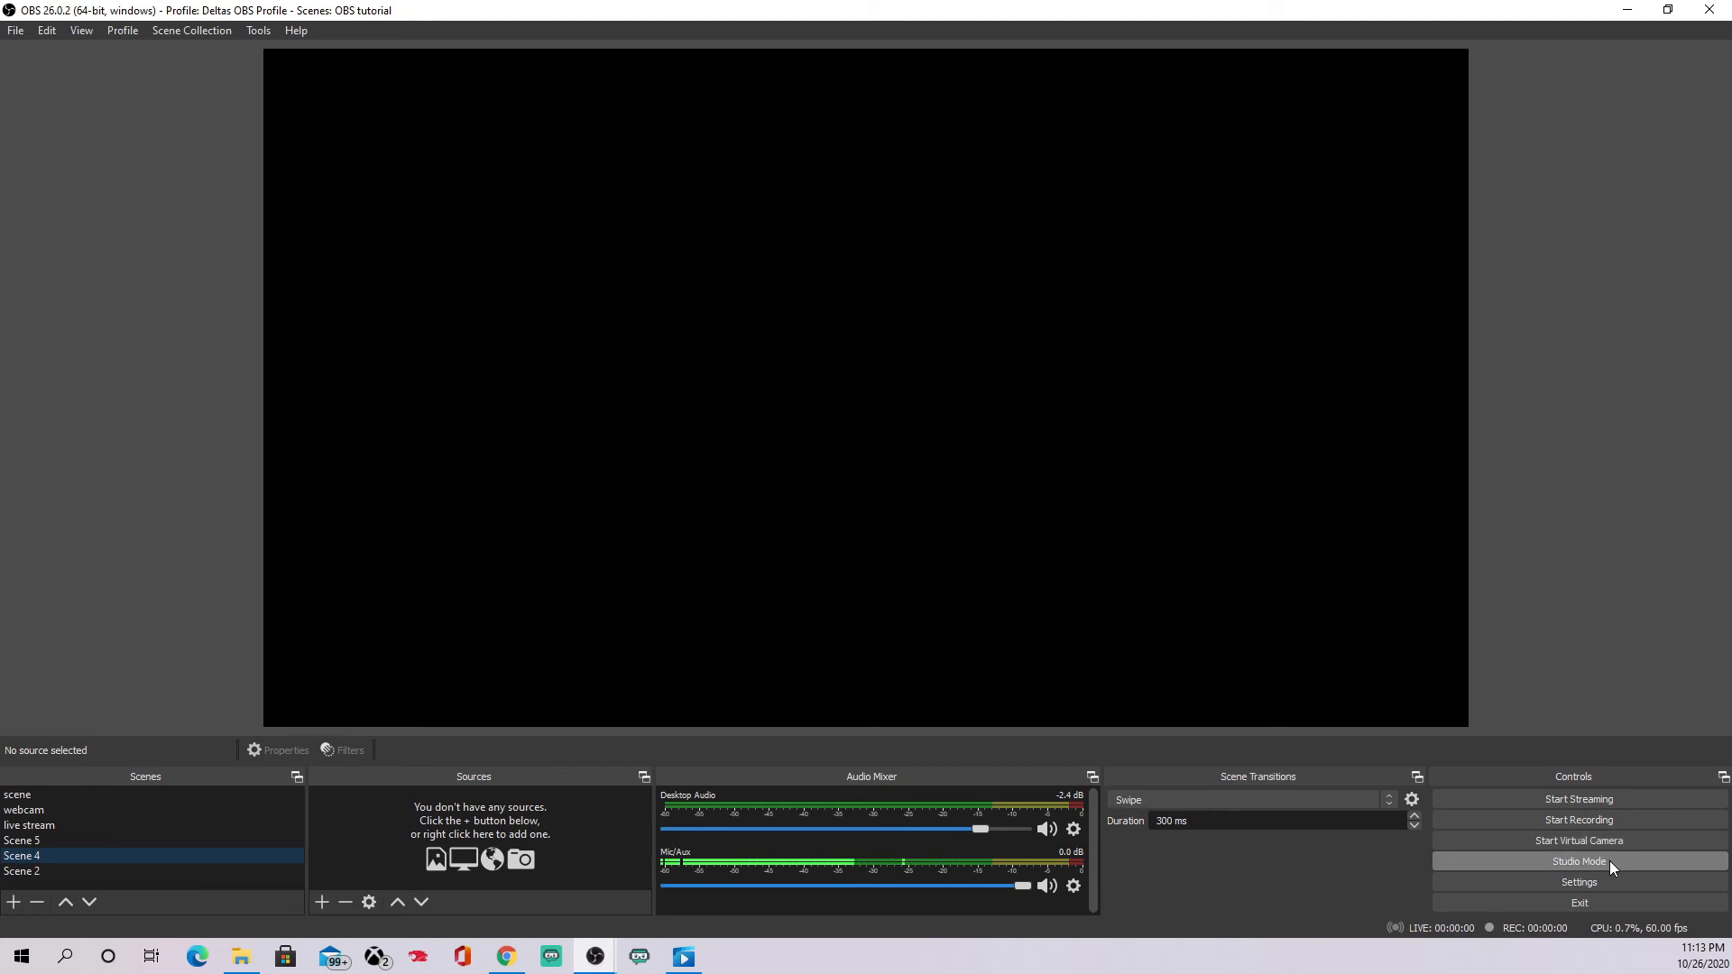
Turn on Studio Mode to view the Preview and Program panes side by side, and turn it off again.
click(1613, 868)
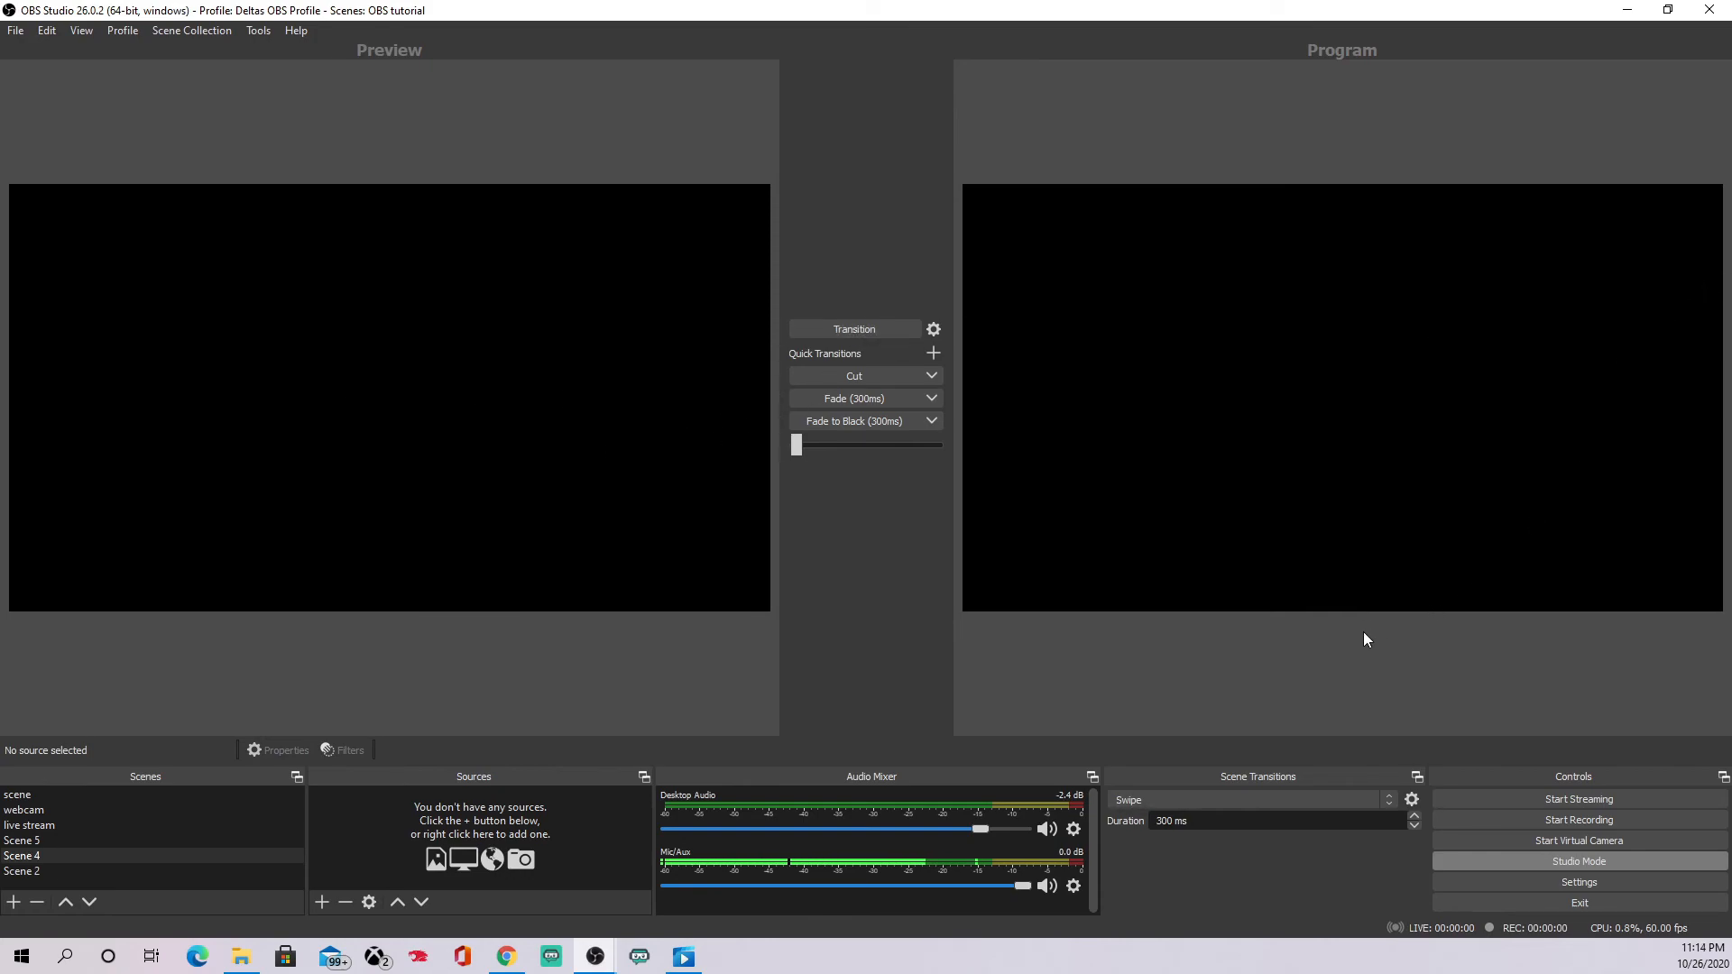
click(1633, 880)
click(1292, 137)
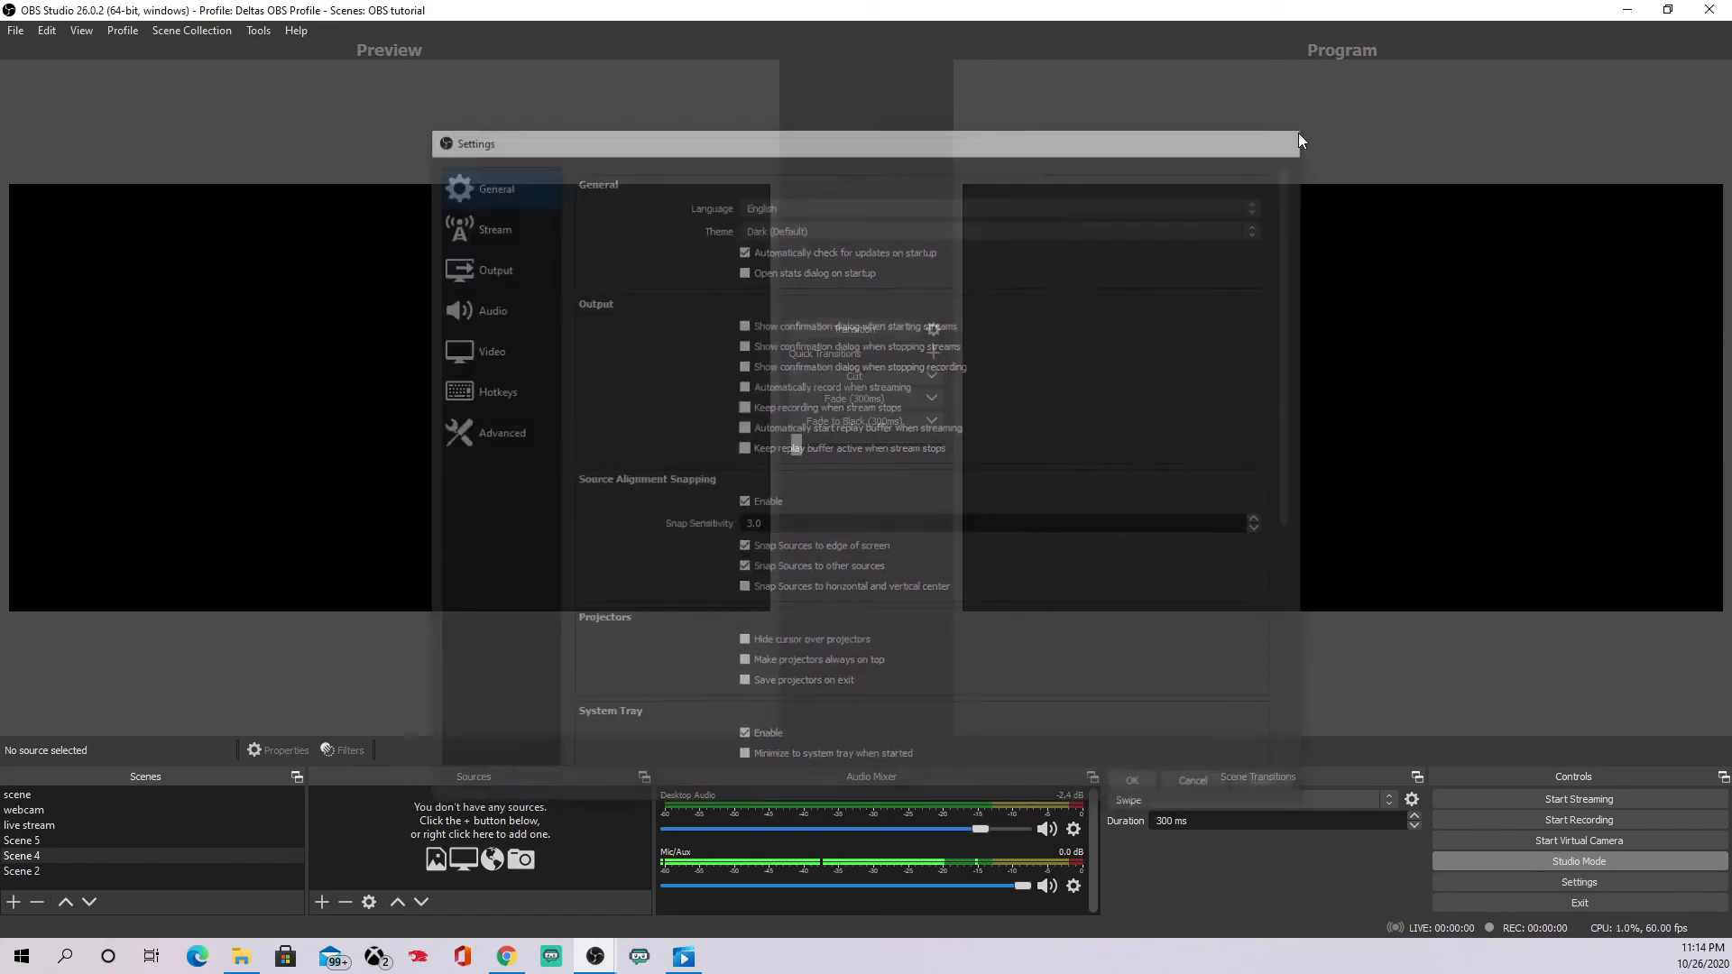
click(1605, 861)
click(1600, 884)
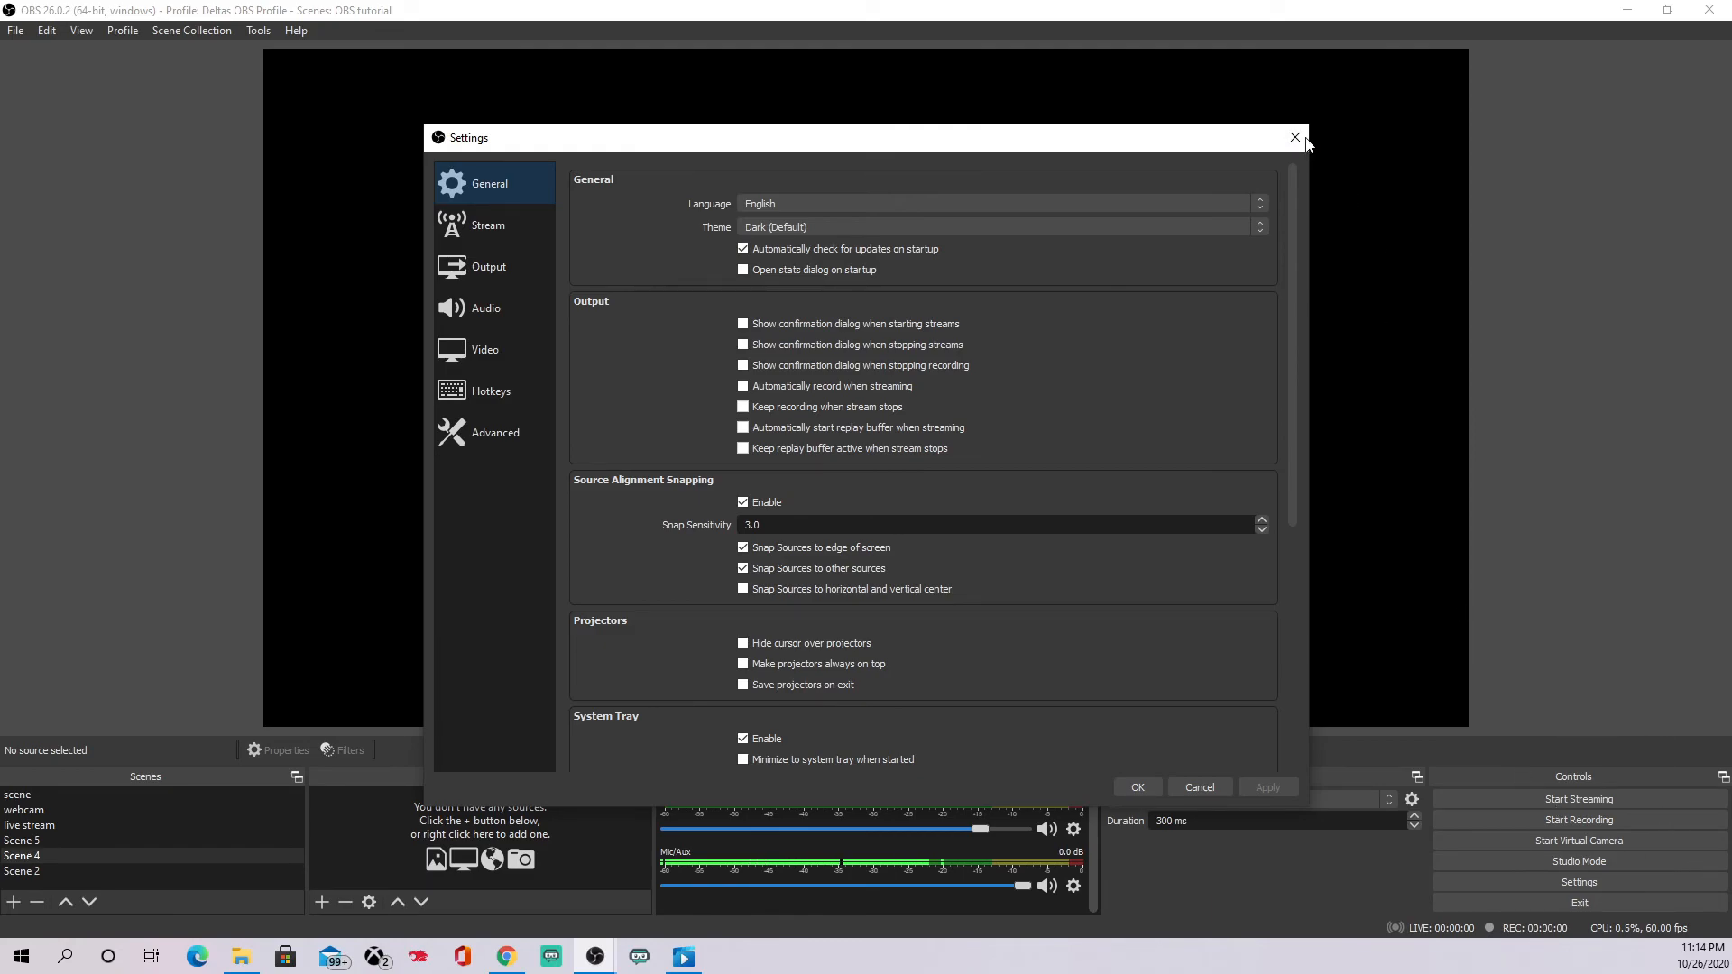
click(1295, 137)
Open the settings and review the General options, including output, source alignment snapping, system tray, Studio Mode and multiview.
click(16, 32)
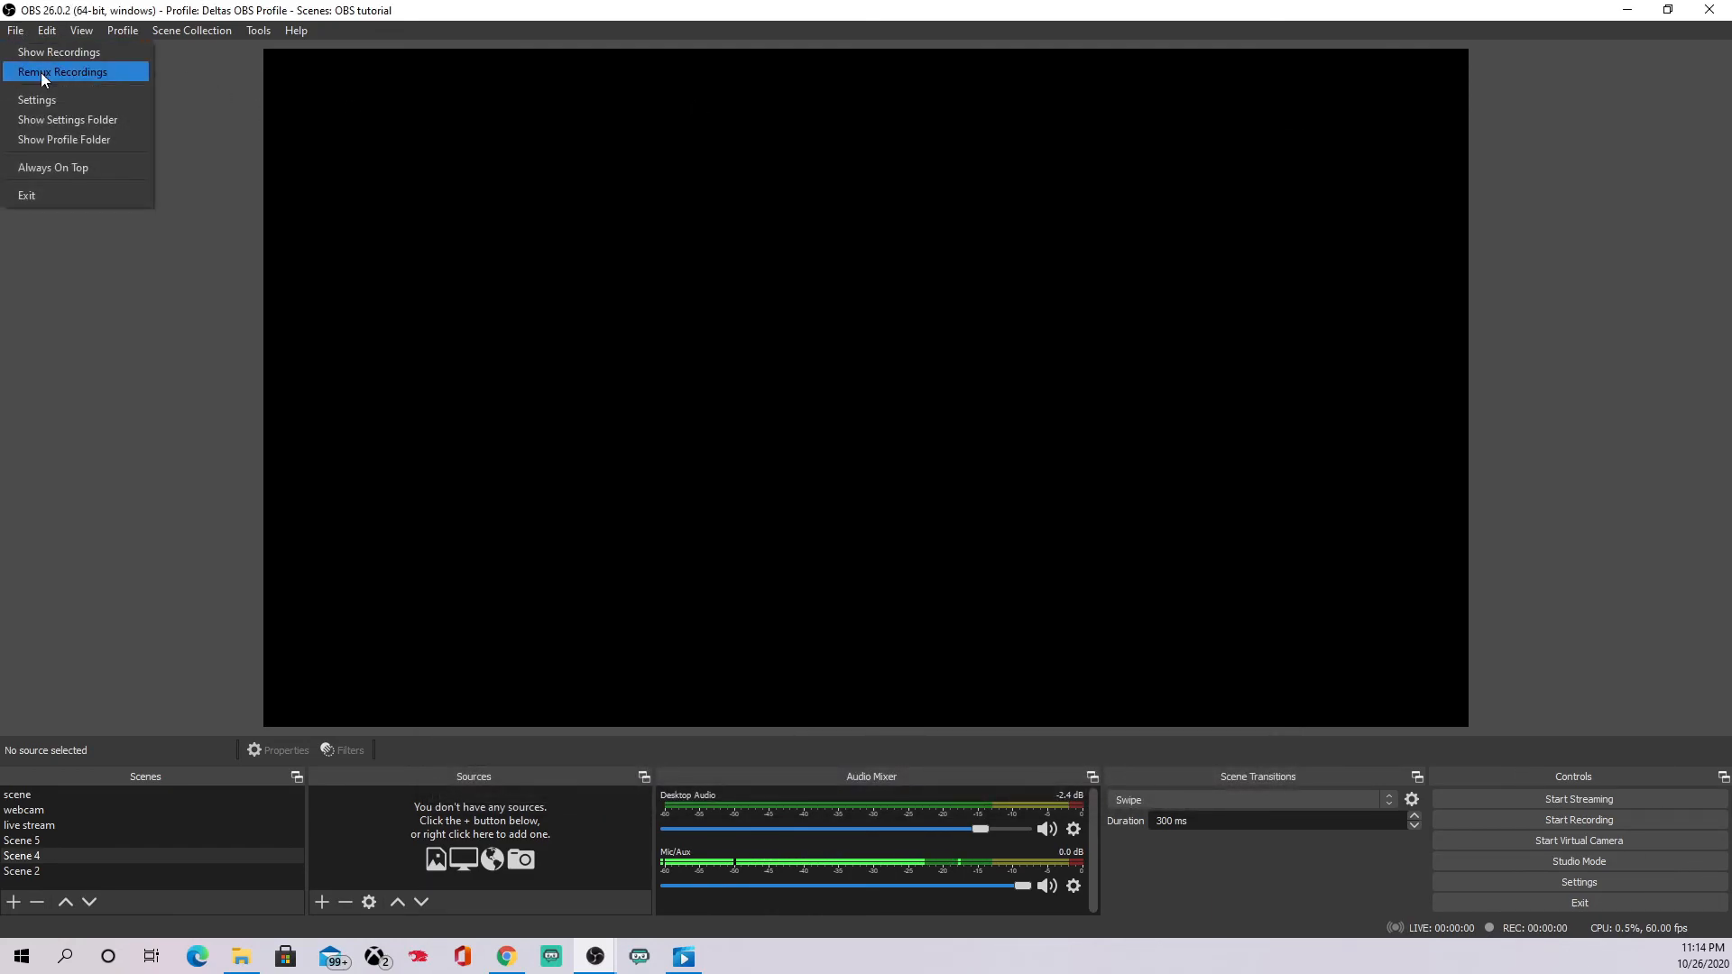
click(40, 100)
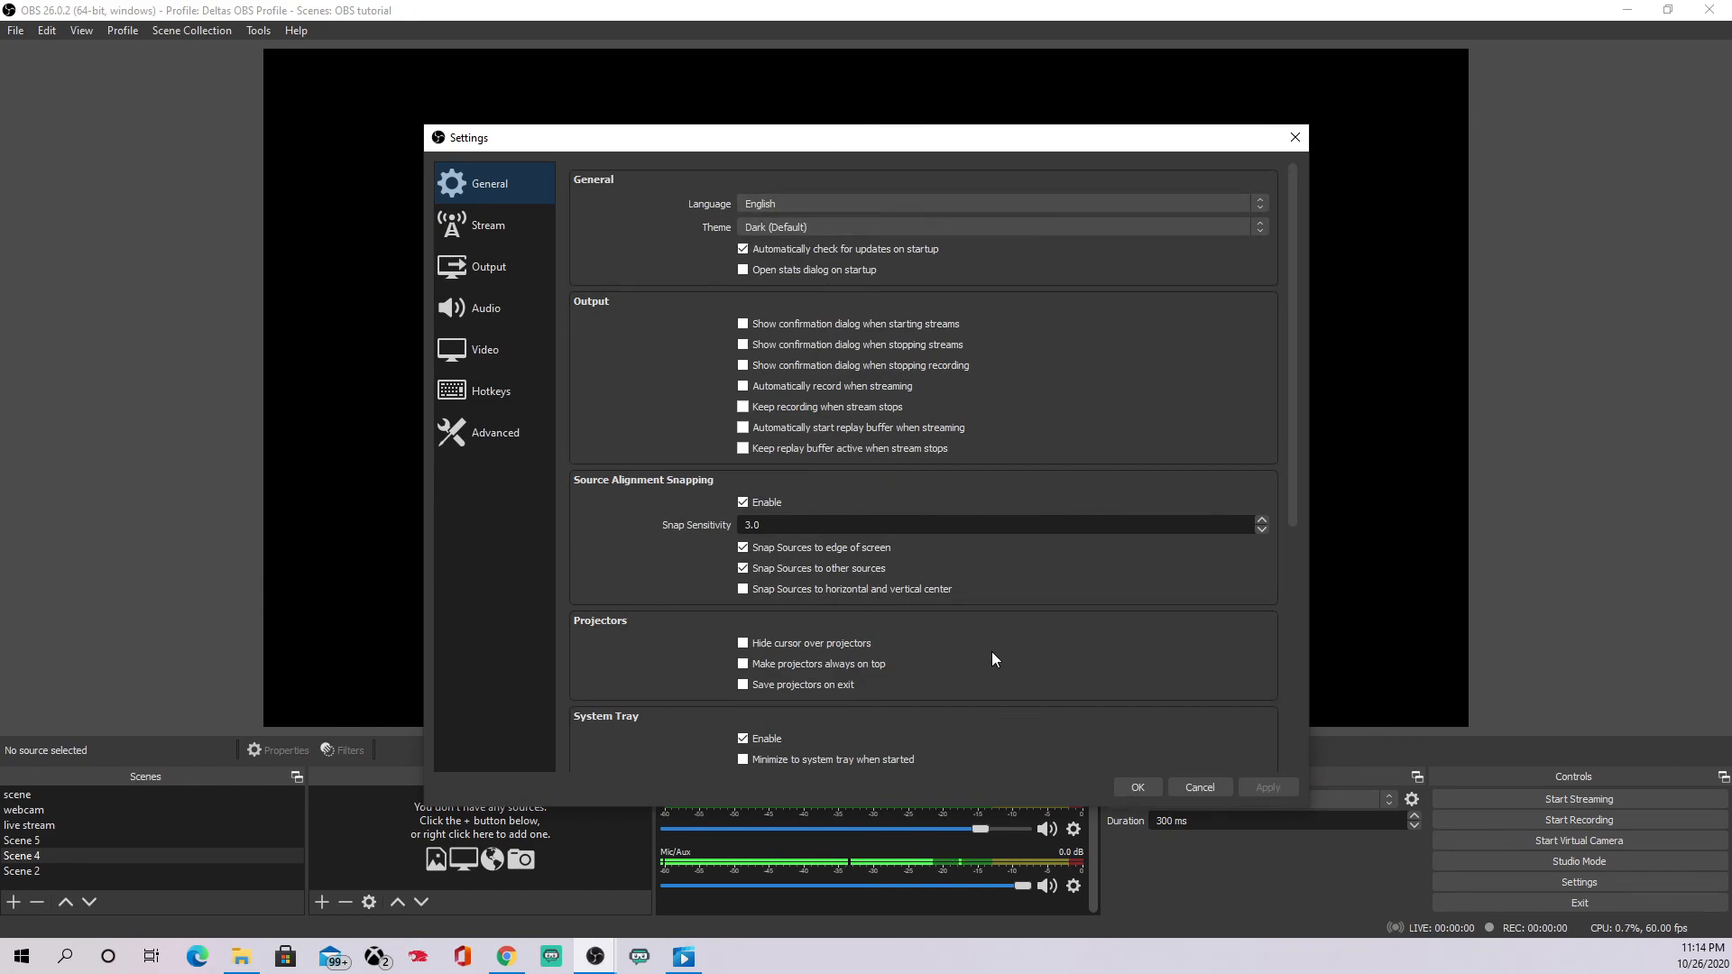
scroll(974, 620, down, 5)
scroll(974, 621, up, 5)
scroll(868, 328, down, 5)
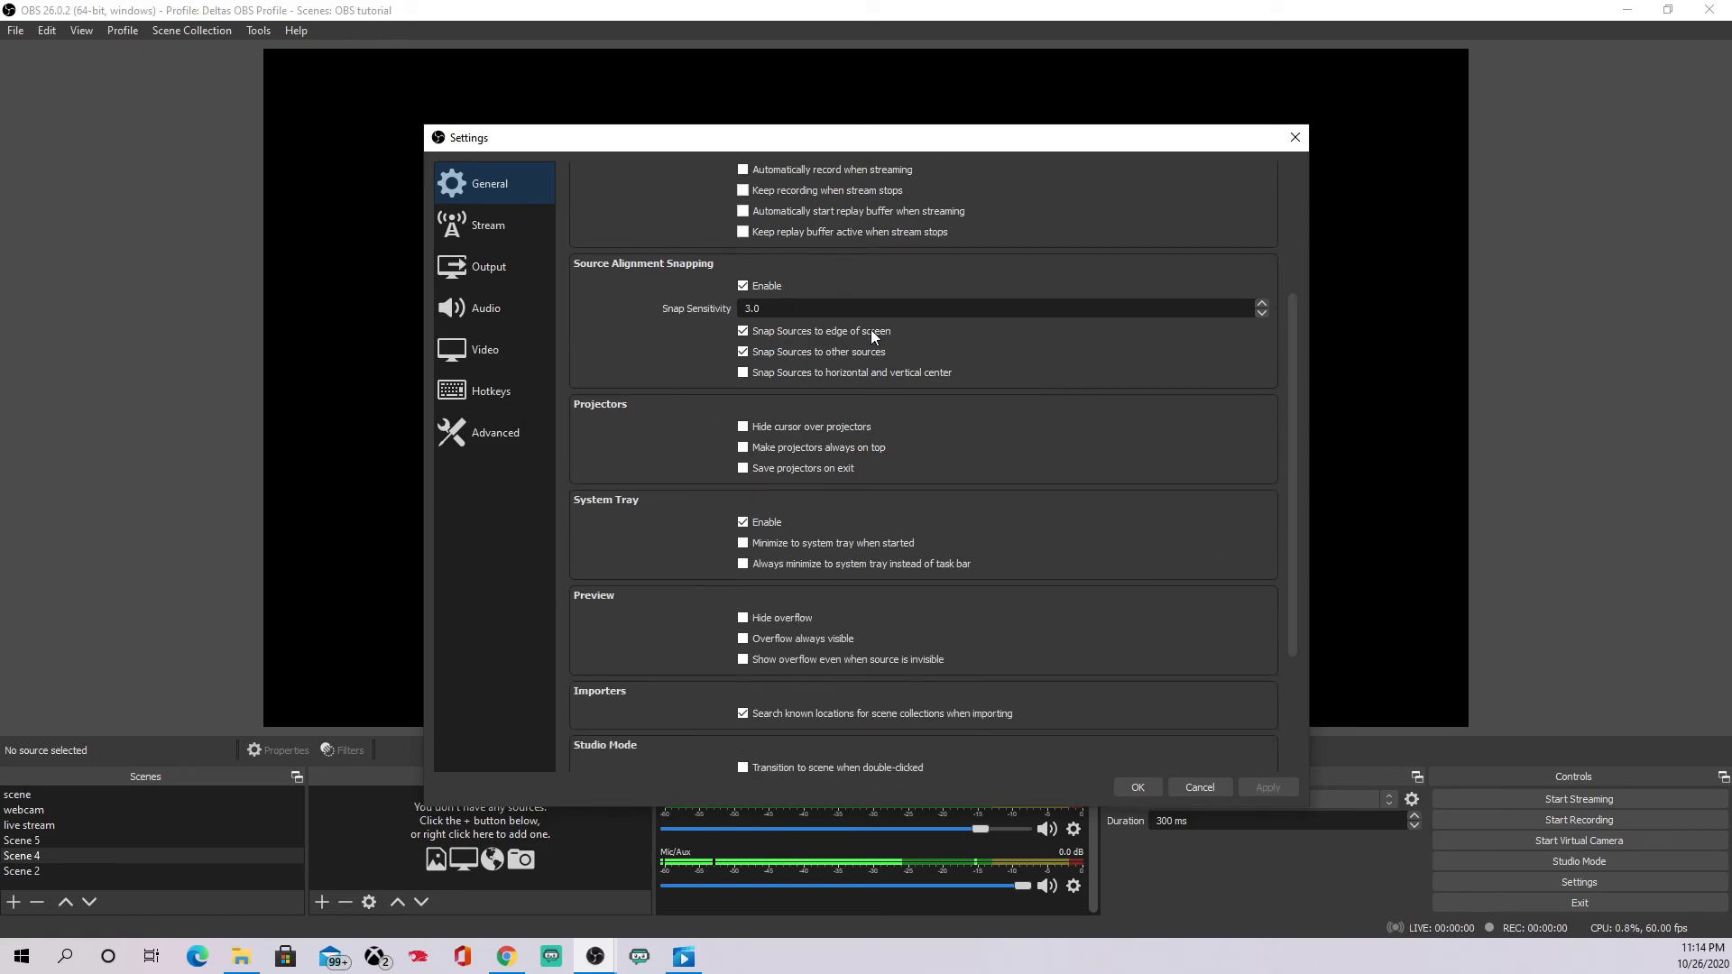
scroll(825, 288, up, 2)
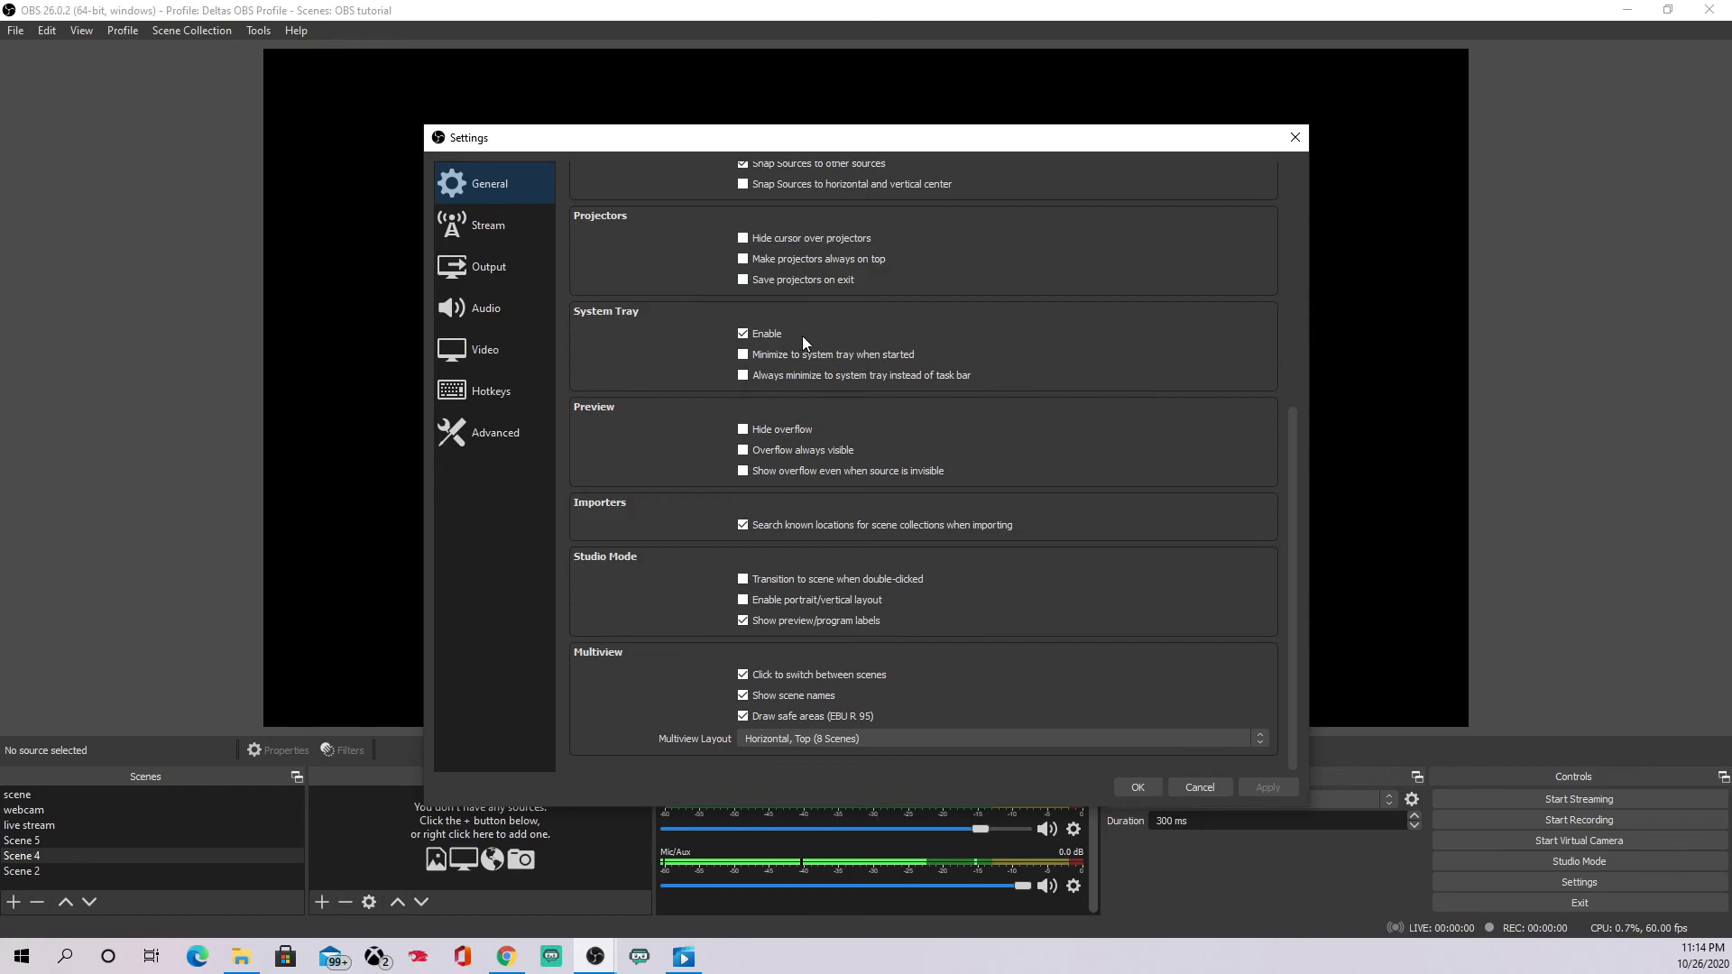
scroll(809, 335, up, 1)
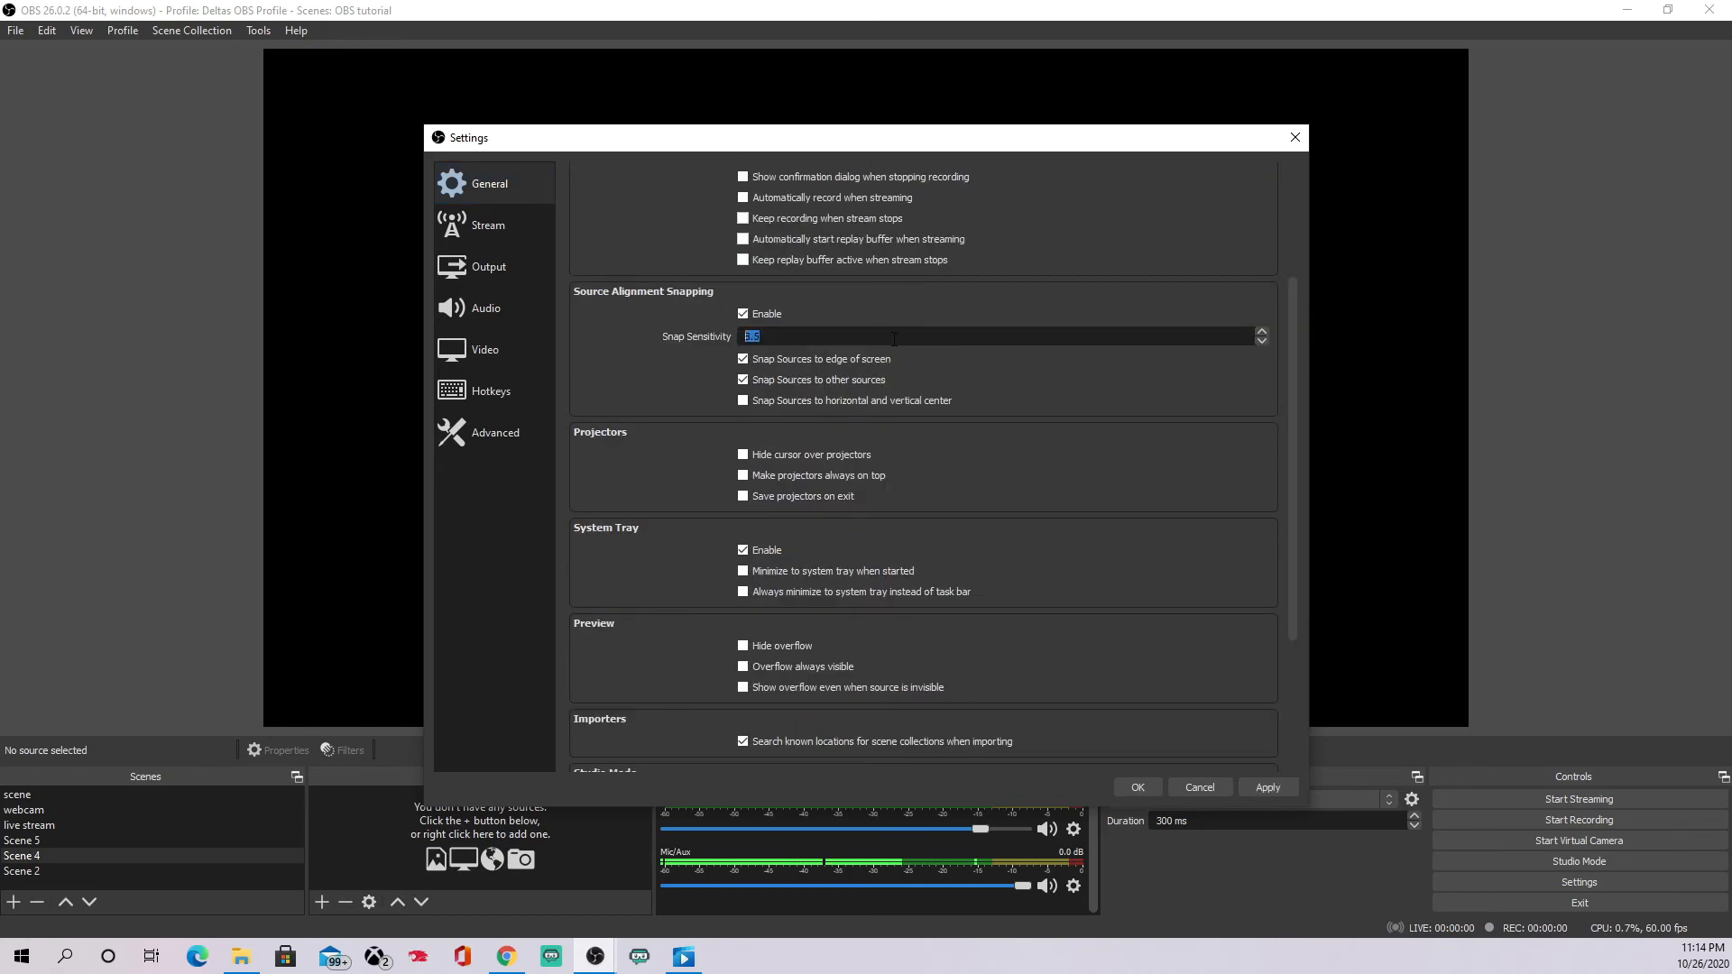
Choose Facebook Live as the streaming service and apply the stream settings.
click(511, 230)
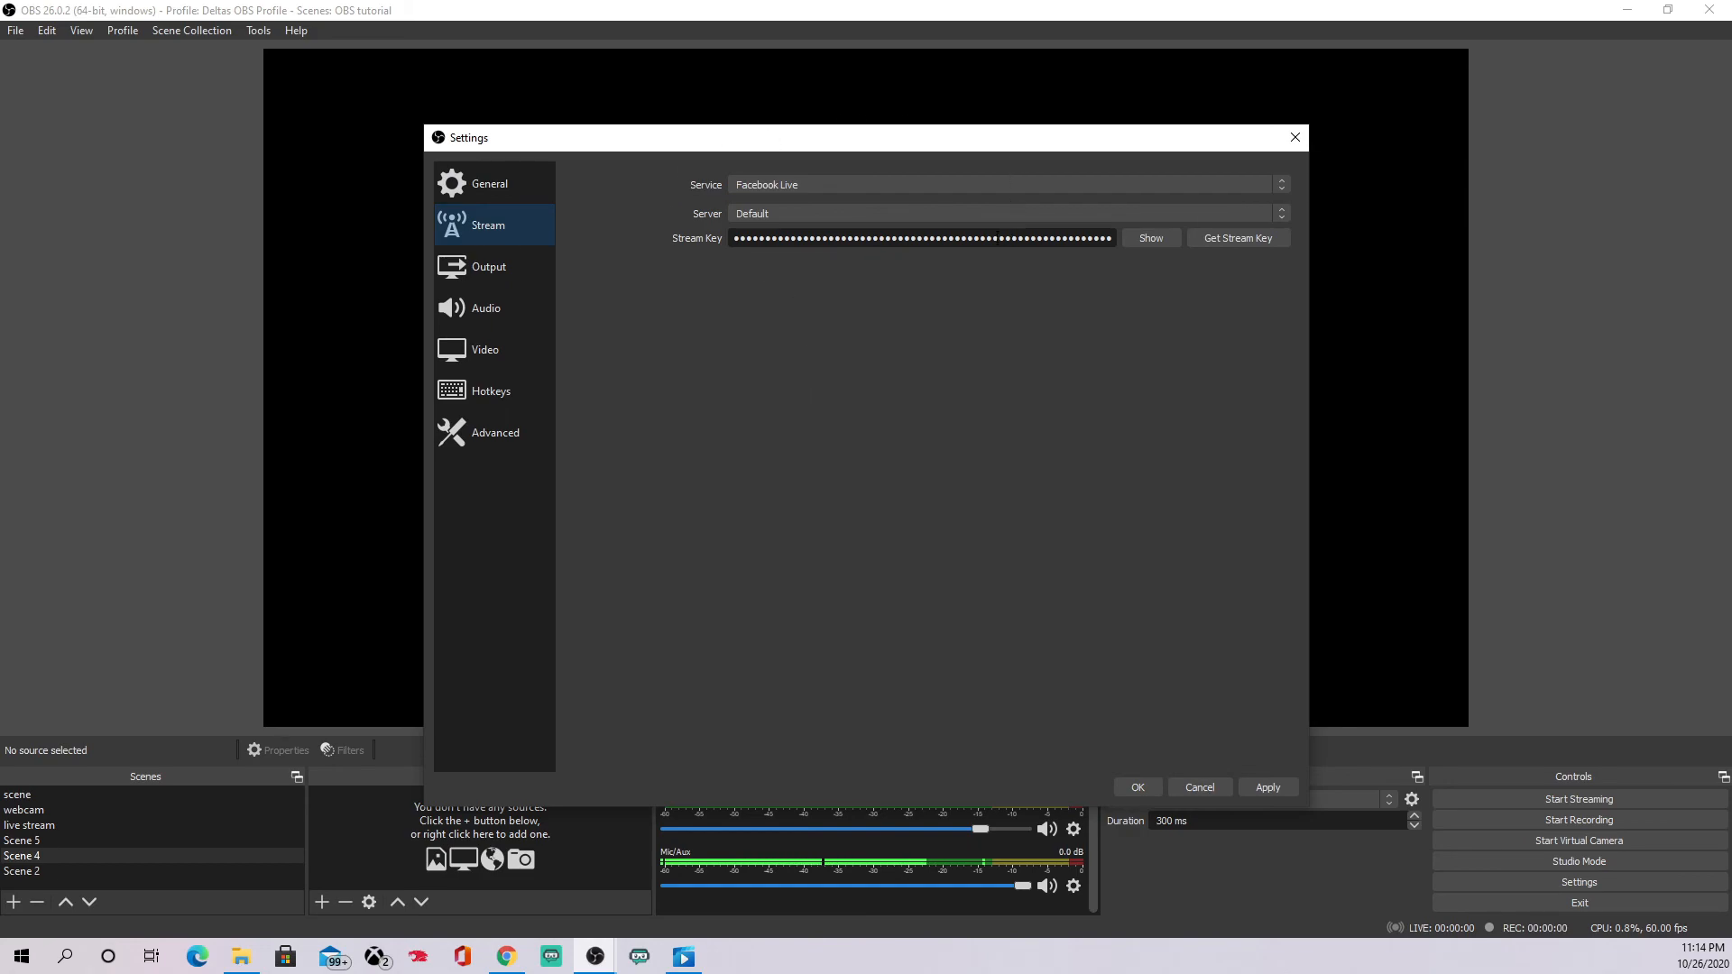
click(1248, 186)
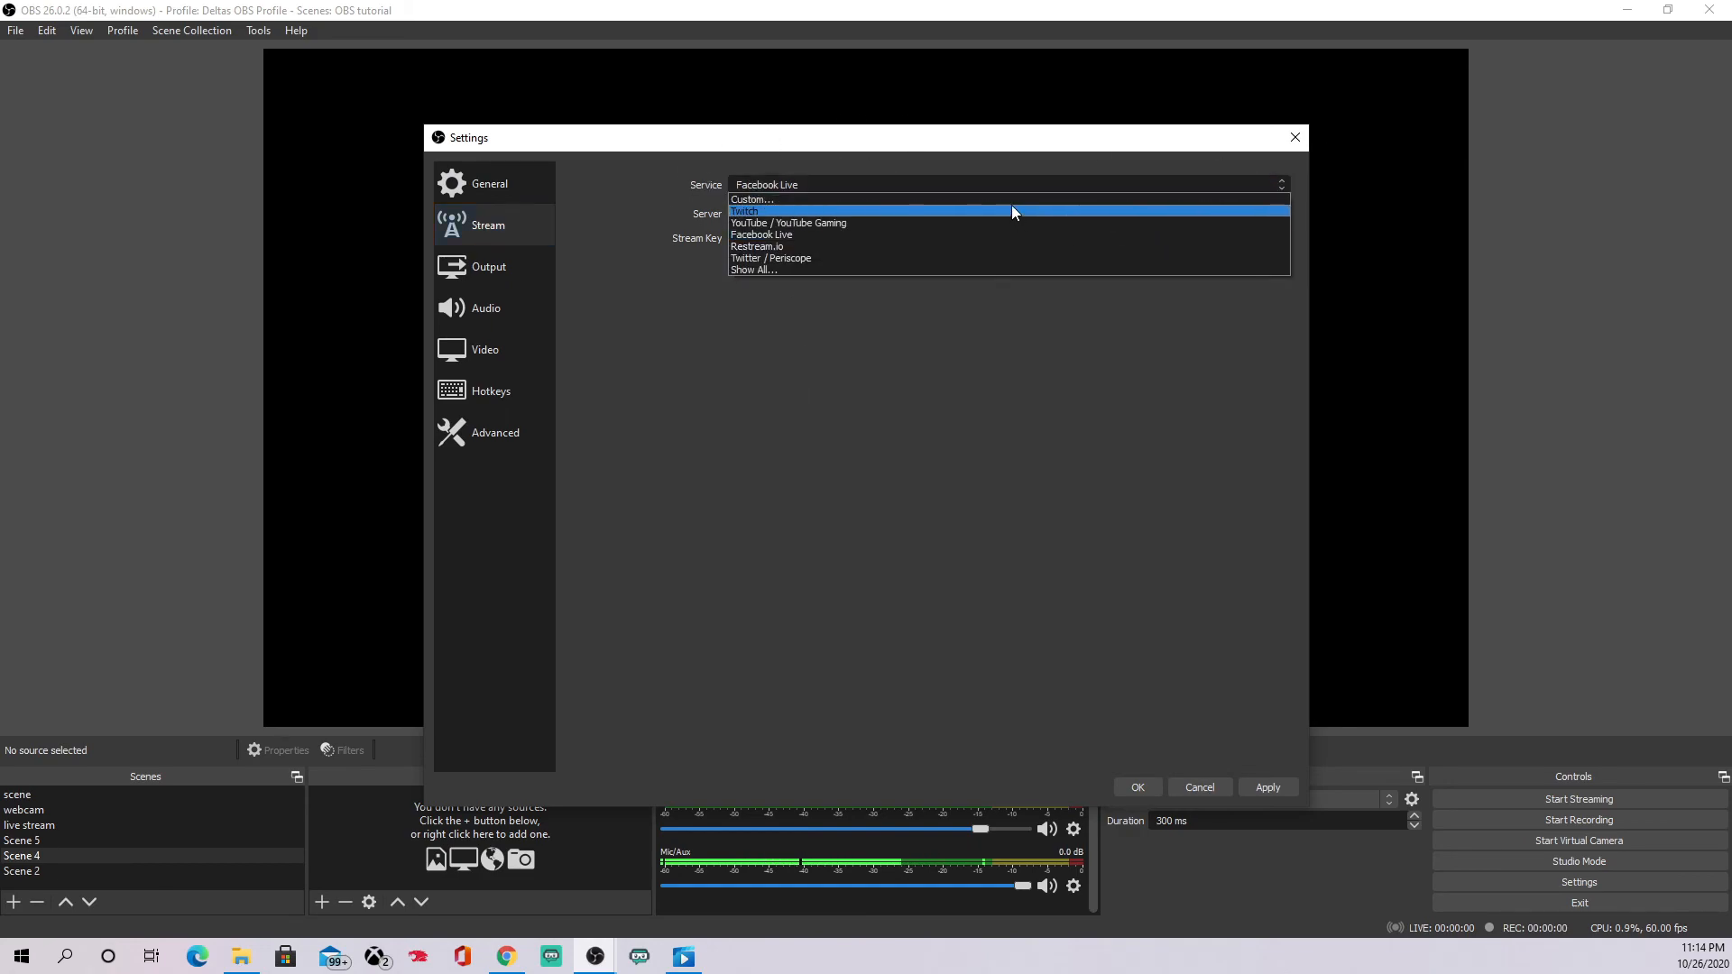
click(952, 234)
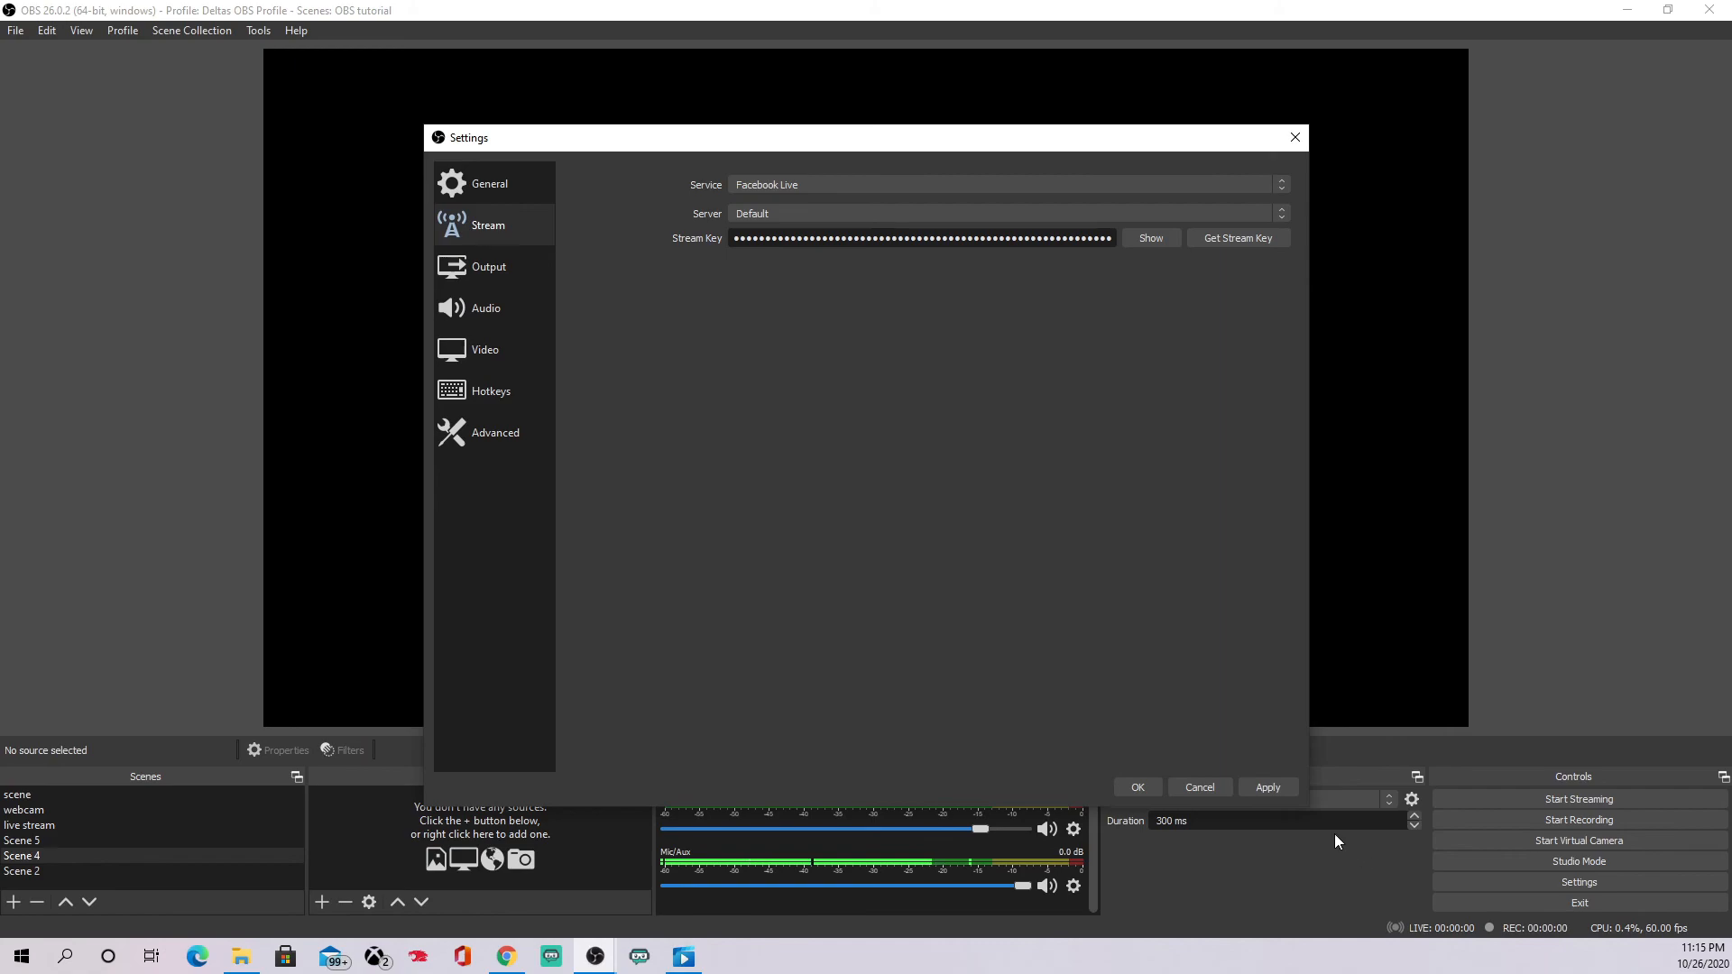
click(1268, 787)
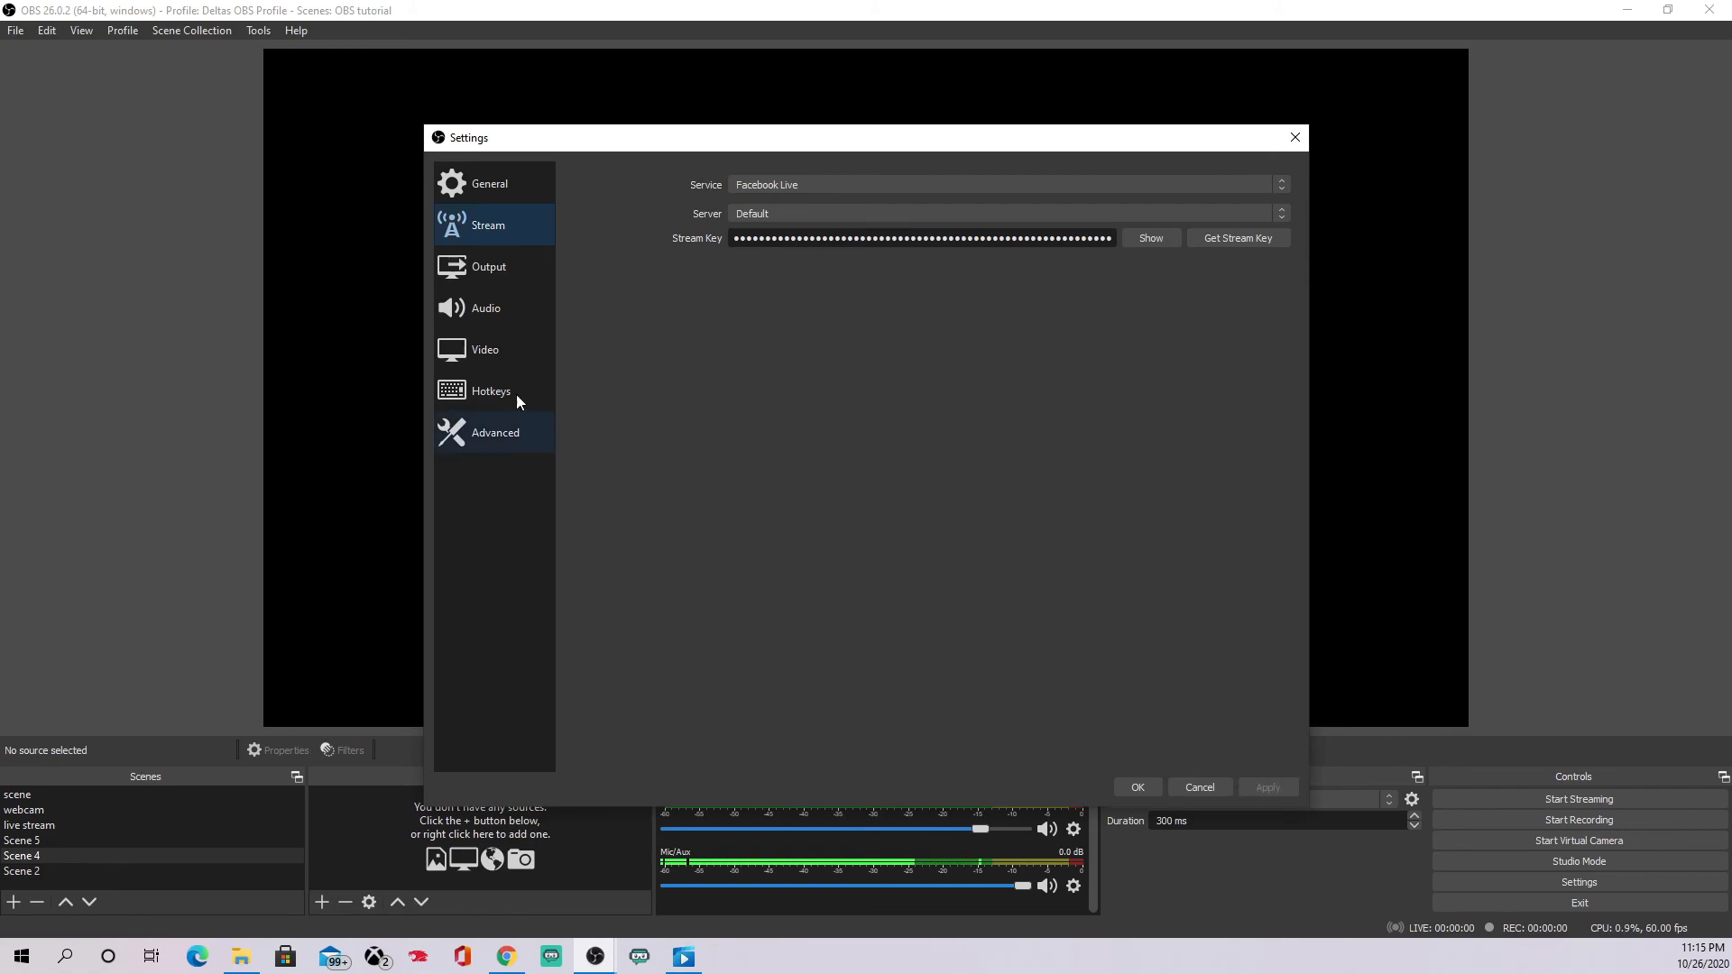
Set the output mode to Simple in the output settings.
click(502, 267)
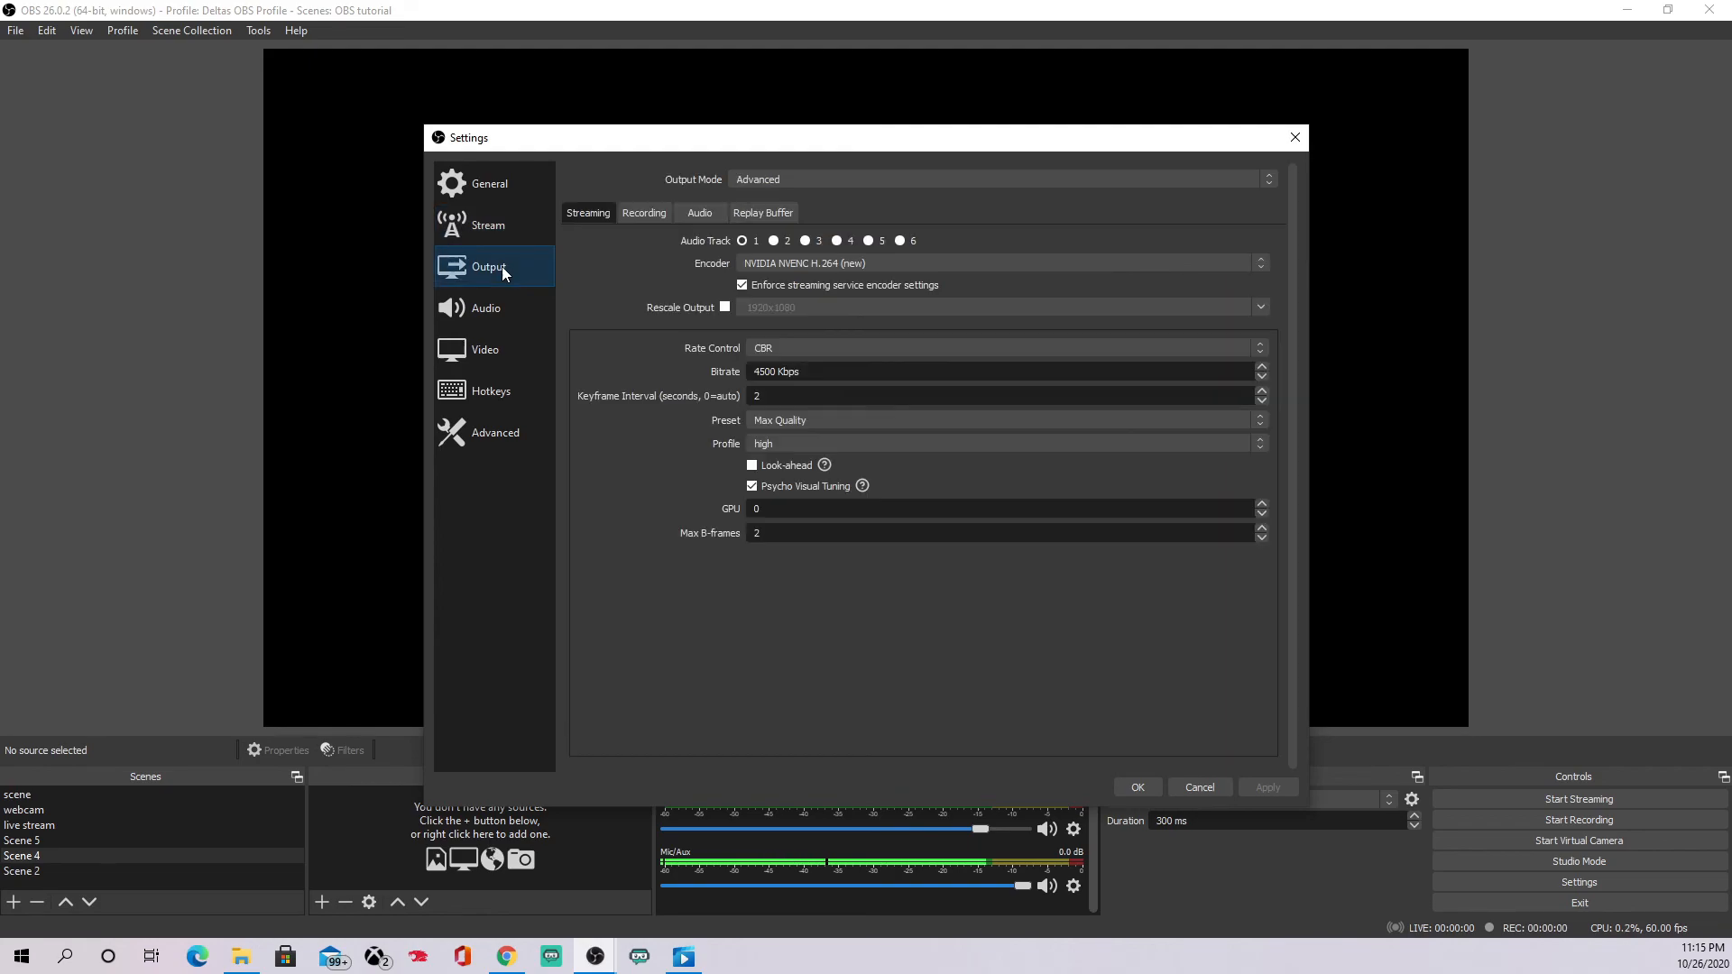
click(863, 184)
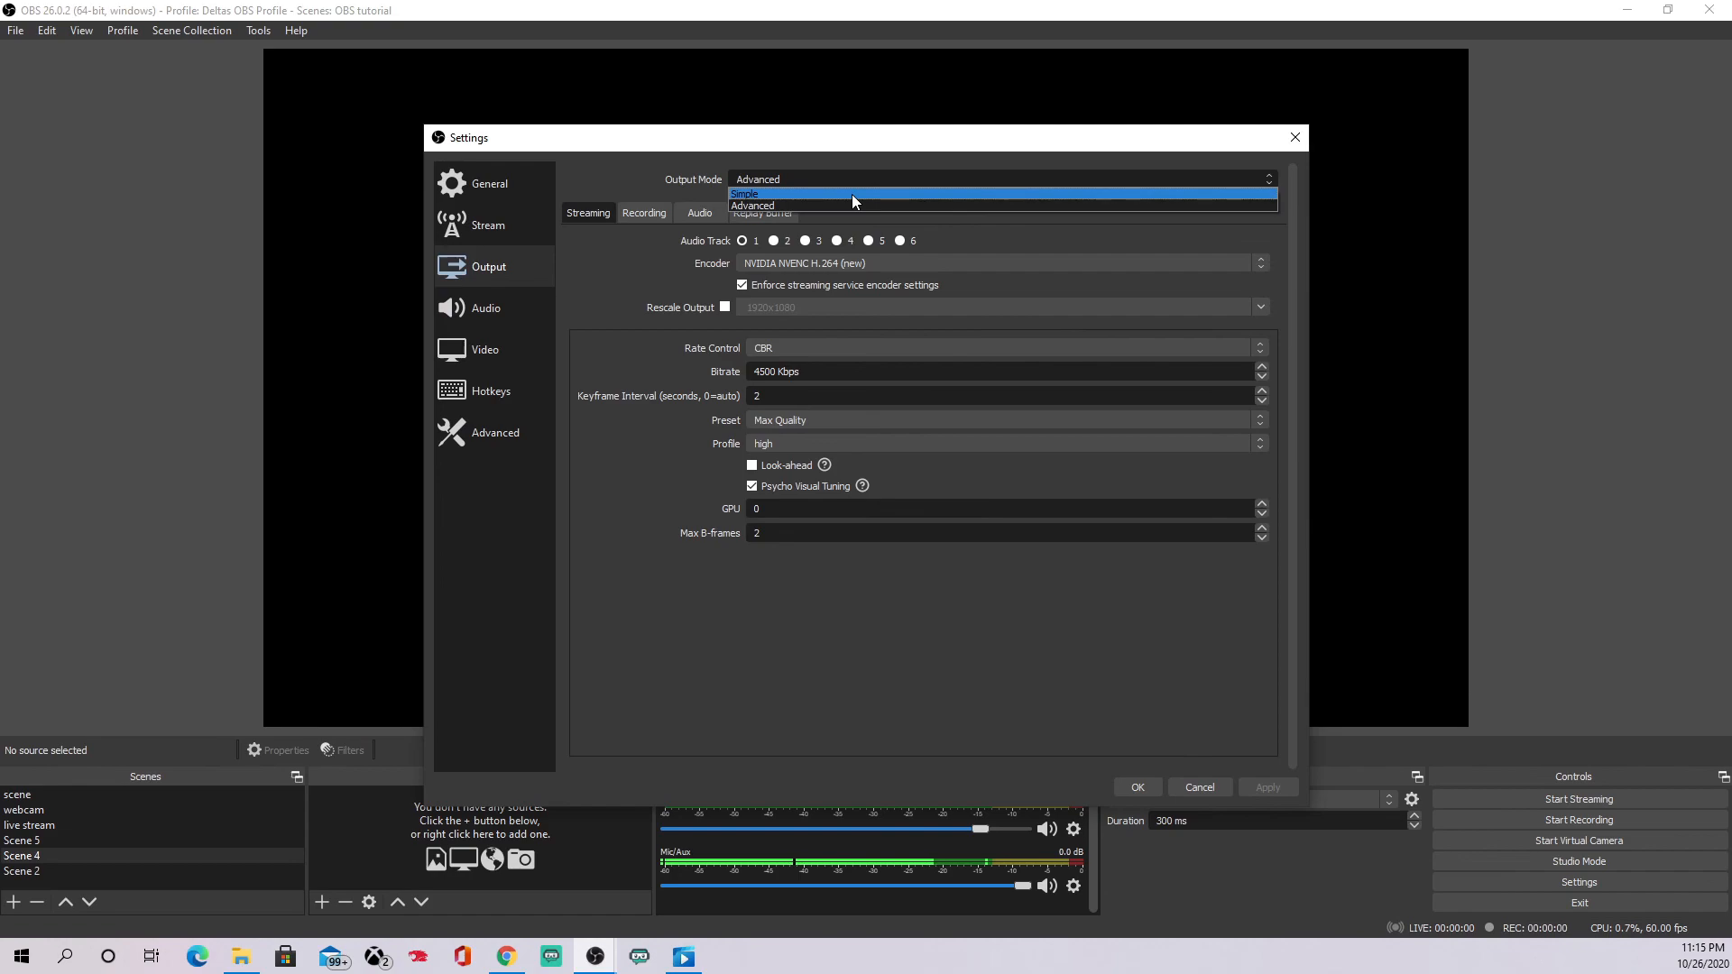
click(852, 191)
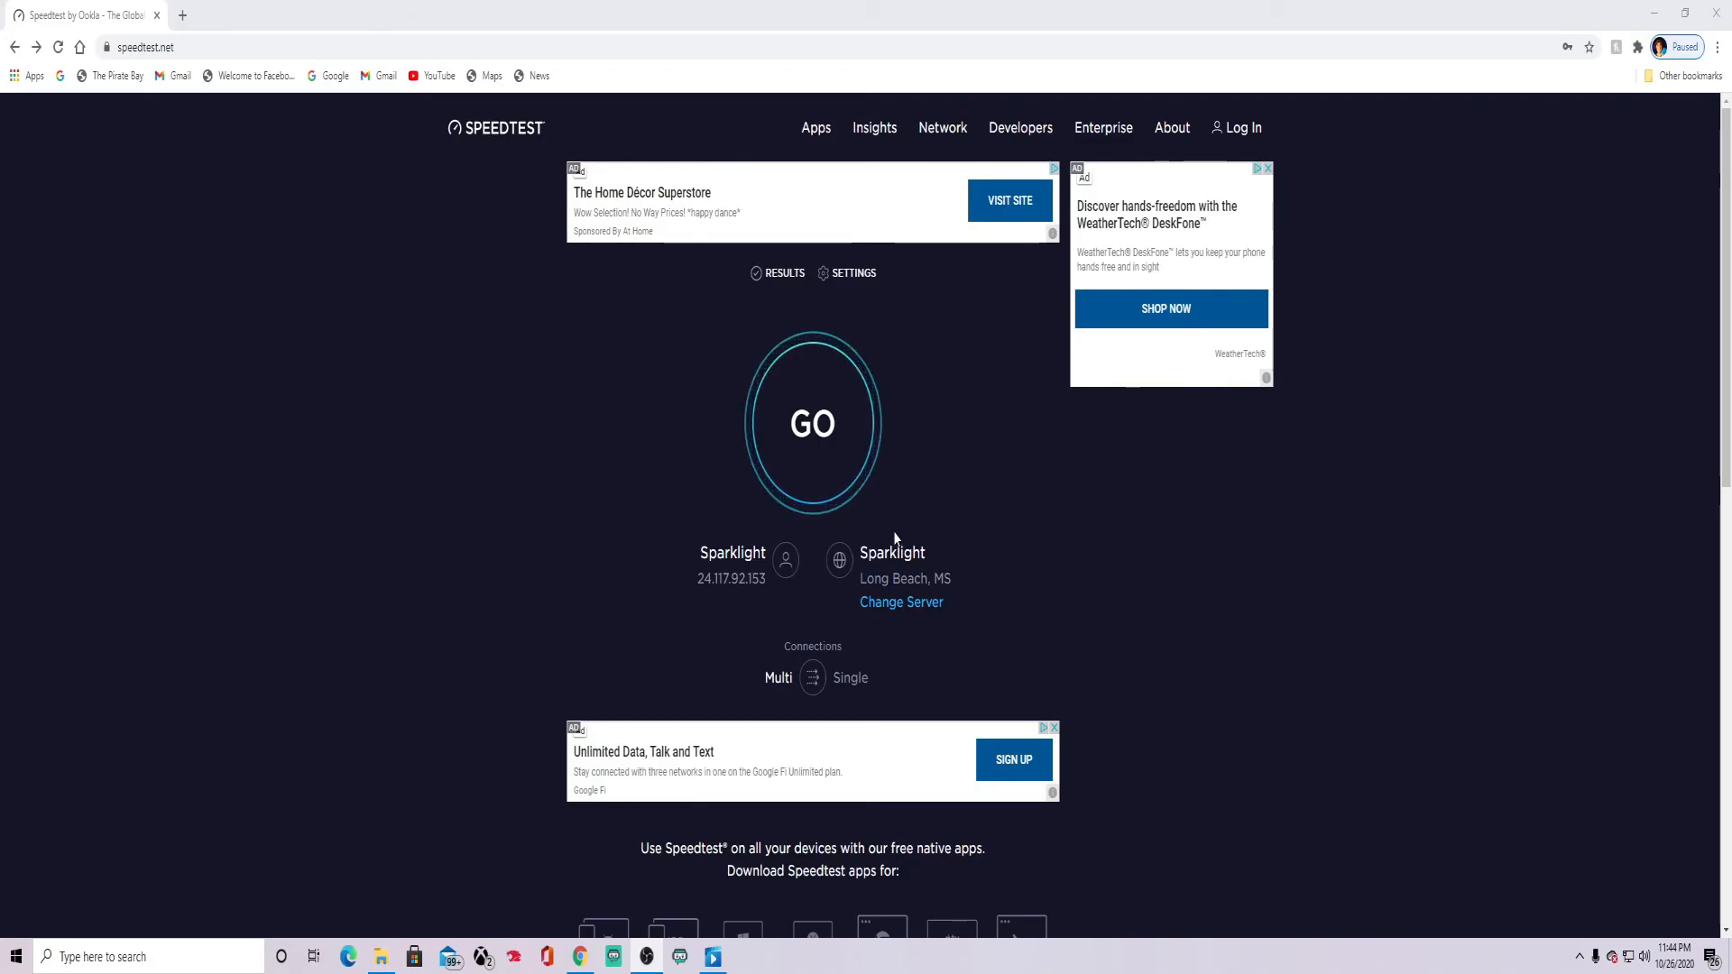
On speedtest.net in the browser, set the speed unit to Kbps and start a connection speed test.
click(851, 274)
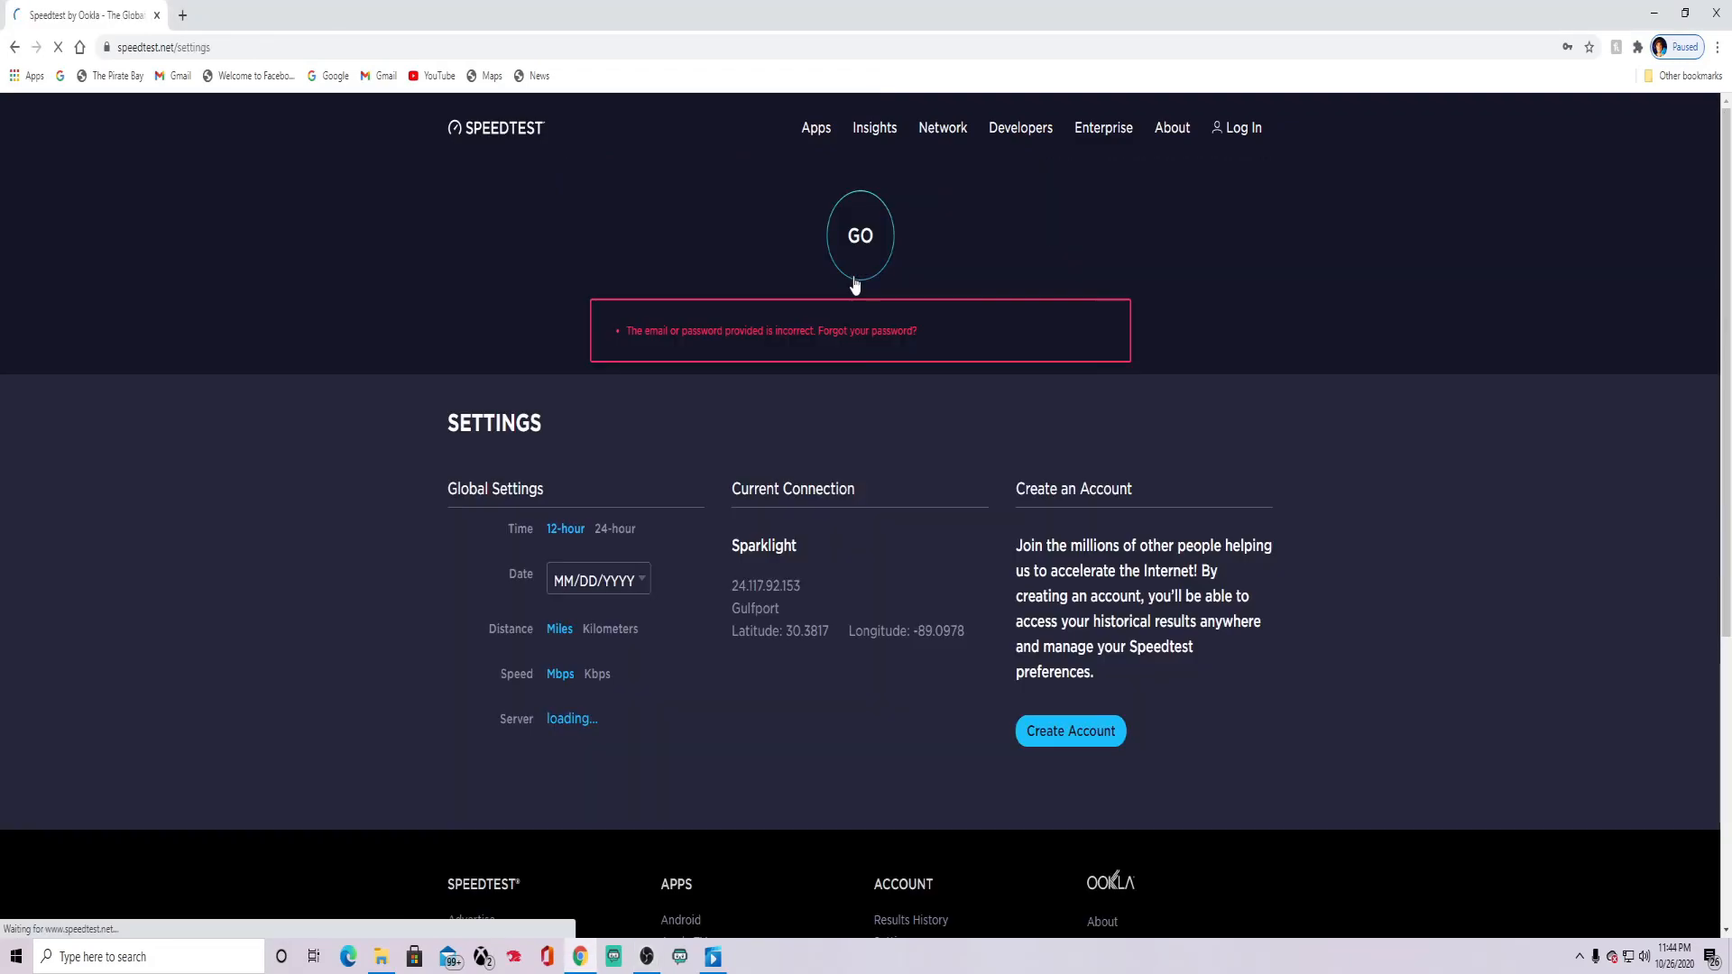
click(600, 674)
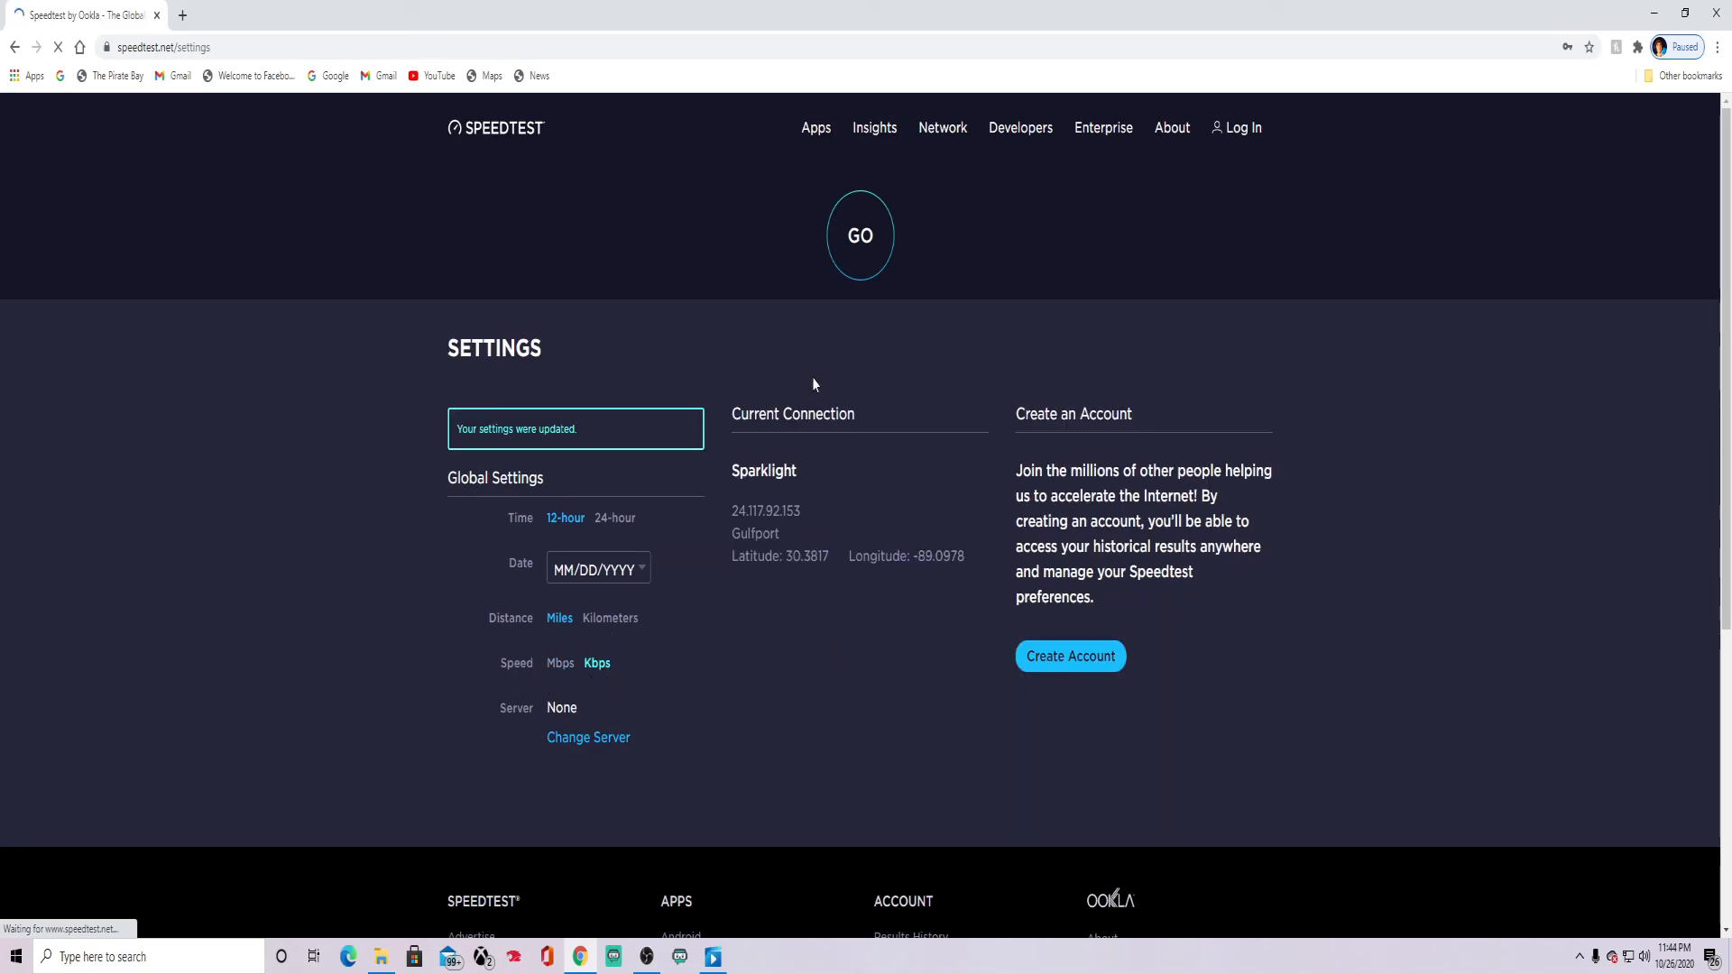
click(859, 259)
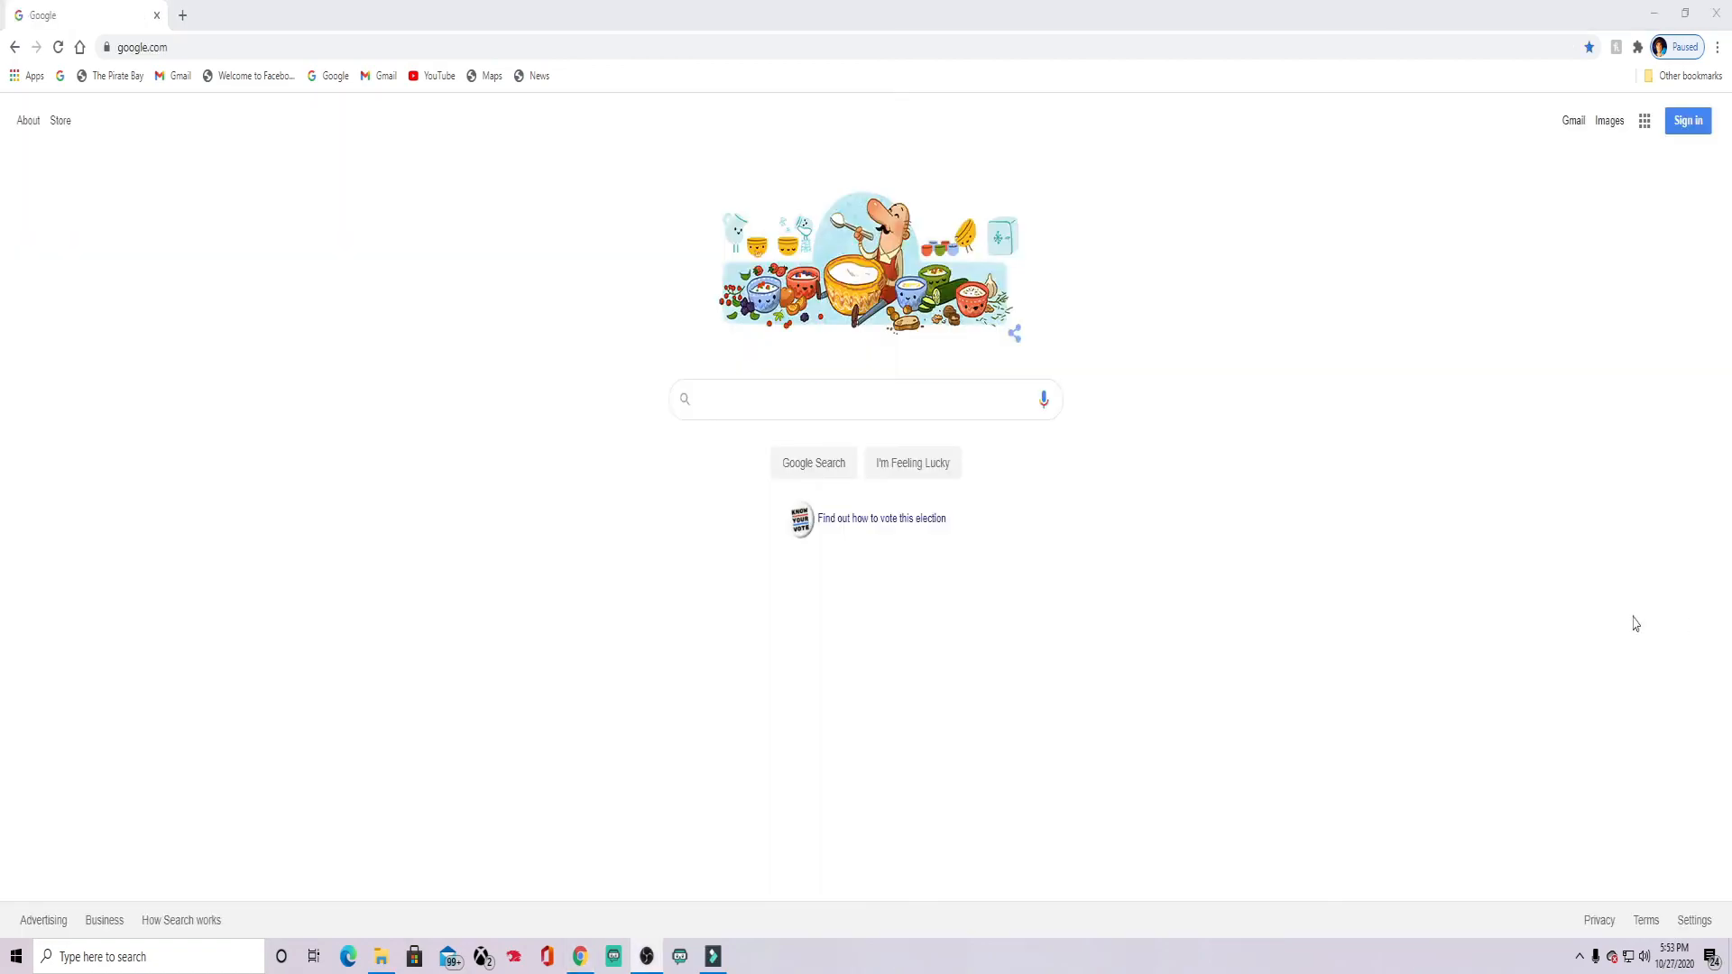
Search Google for "streaming bitrate facebook gaming recommendations" and highlight the recommended bitrate in the featured result.
click(884, 409)
right_click(885, 409)
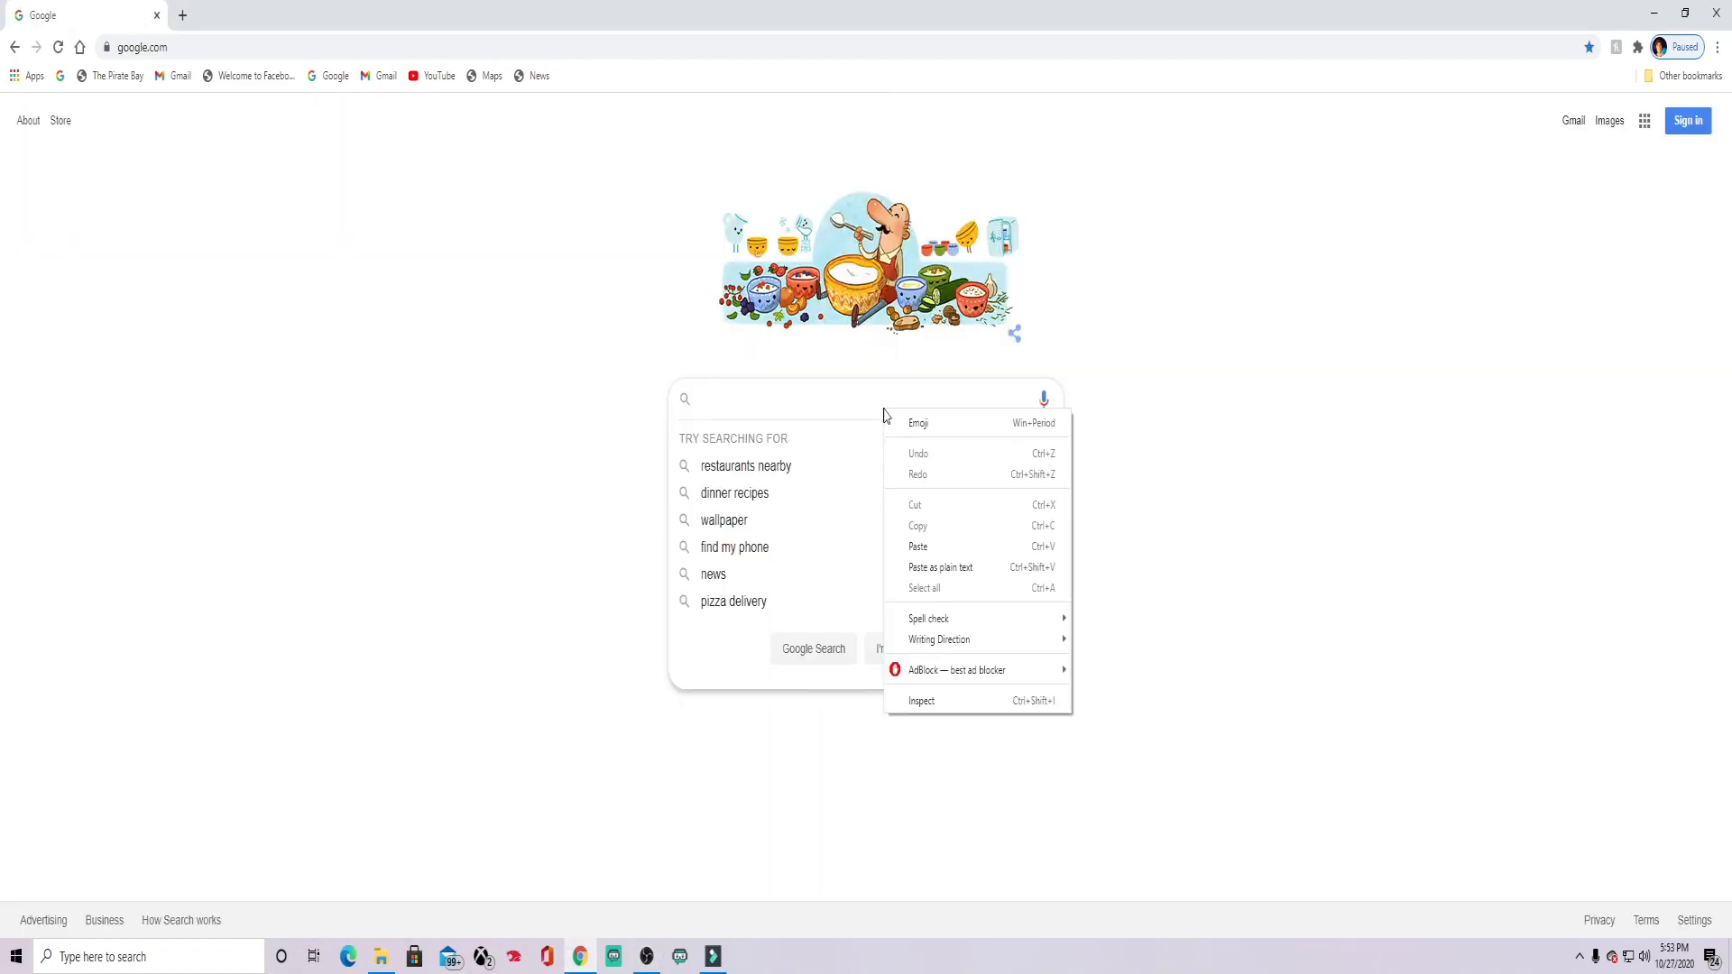
click(921, 538)
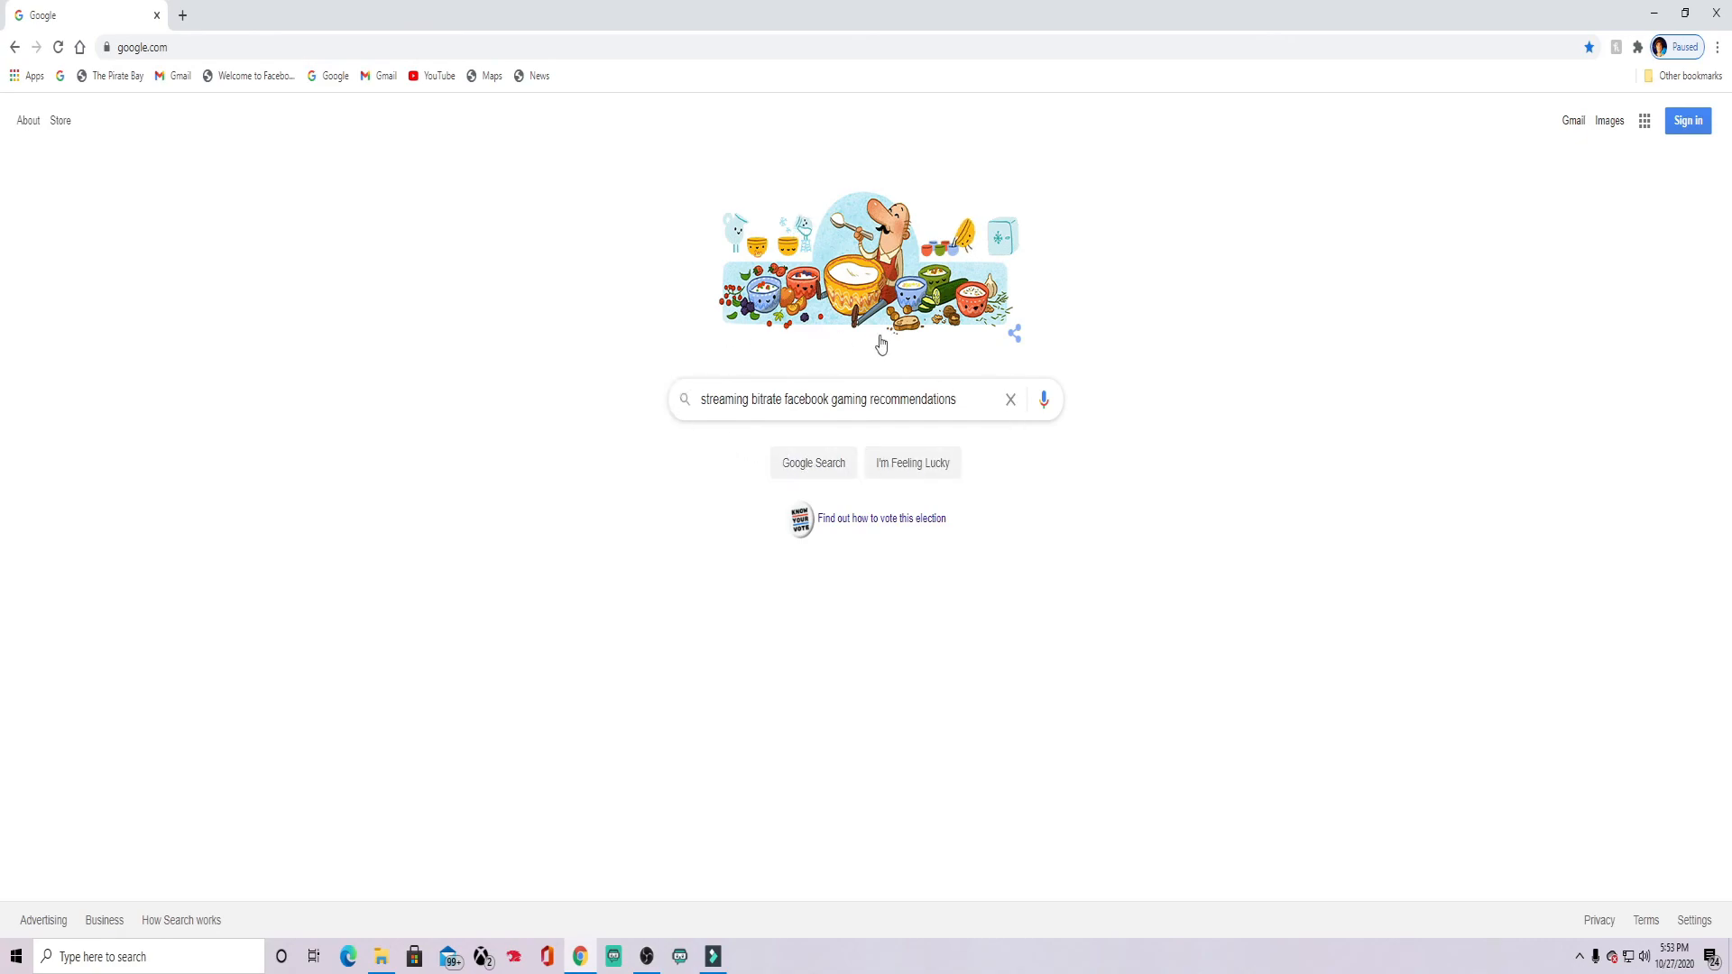
click(820, 464)
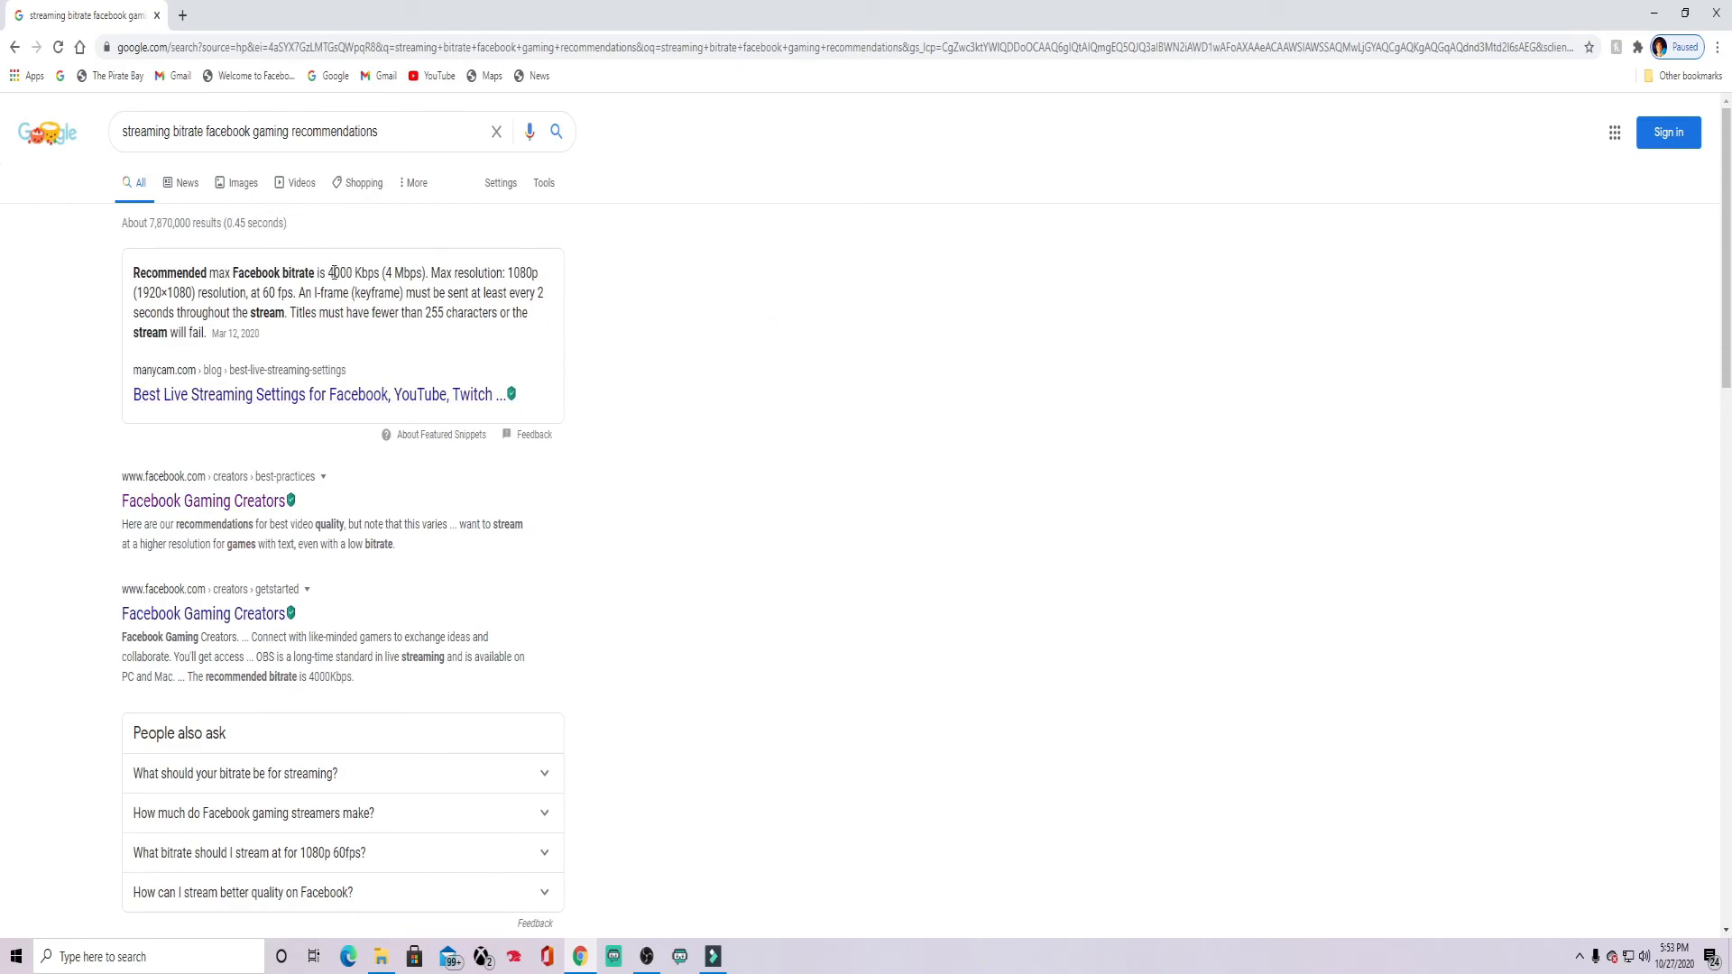
drag(330, 273, 429, 277)
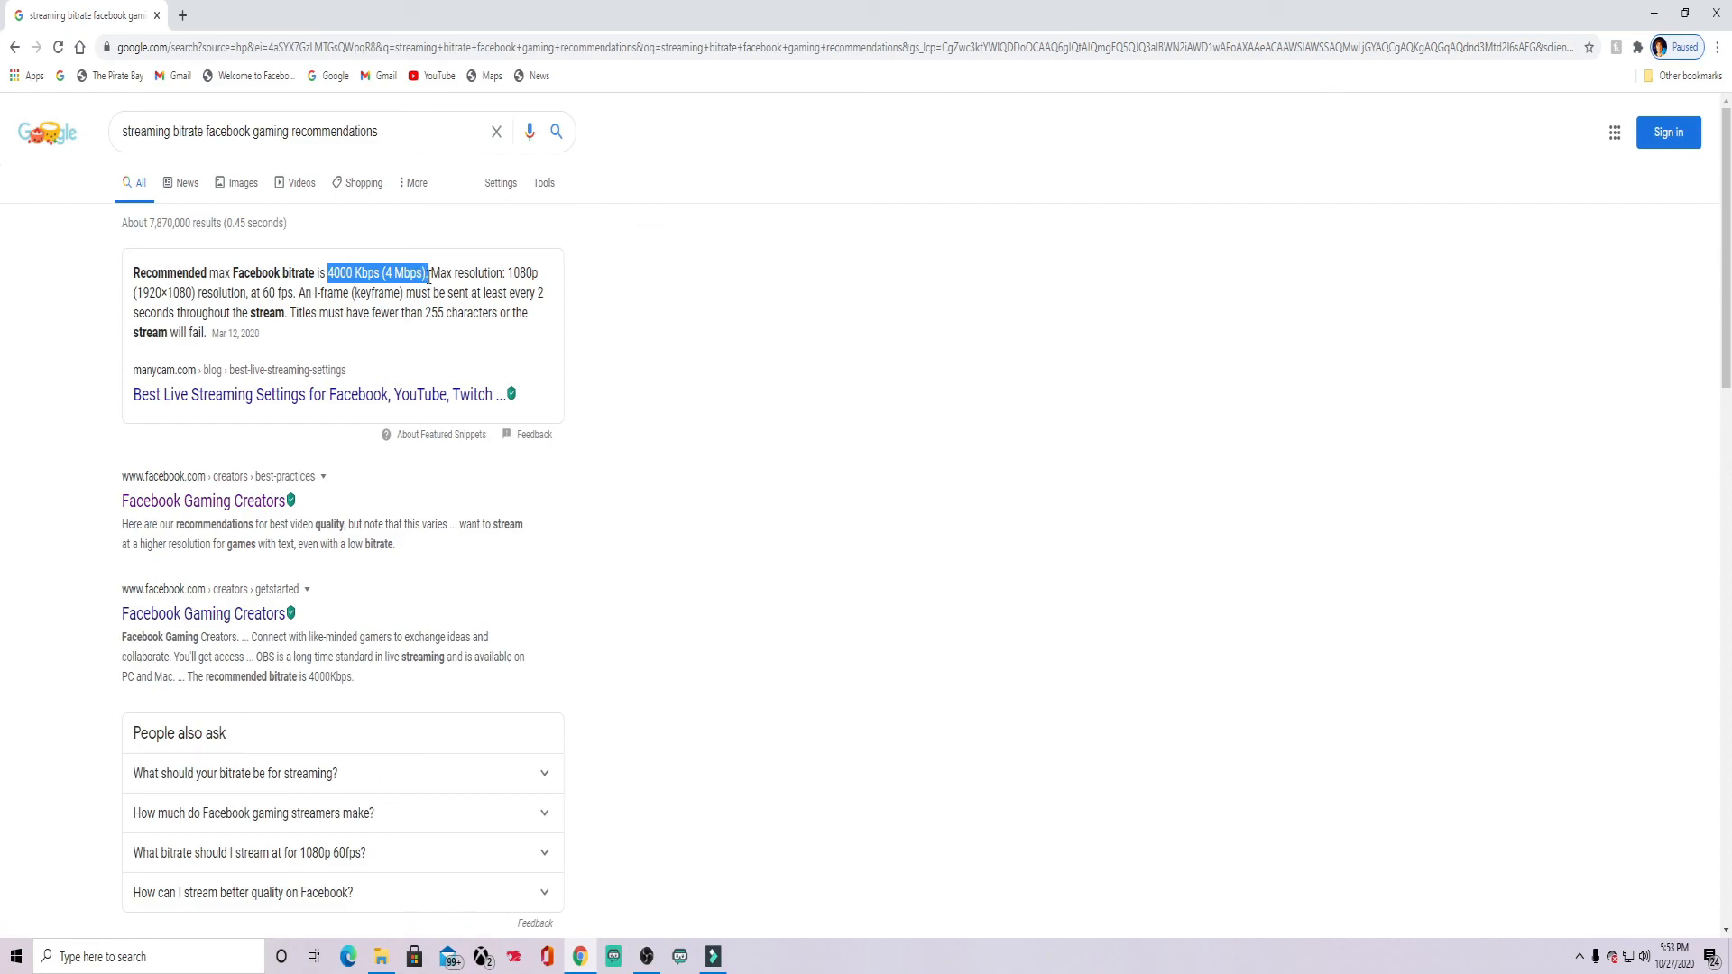
click(709, 411)
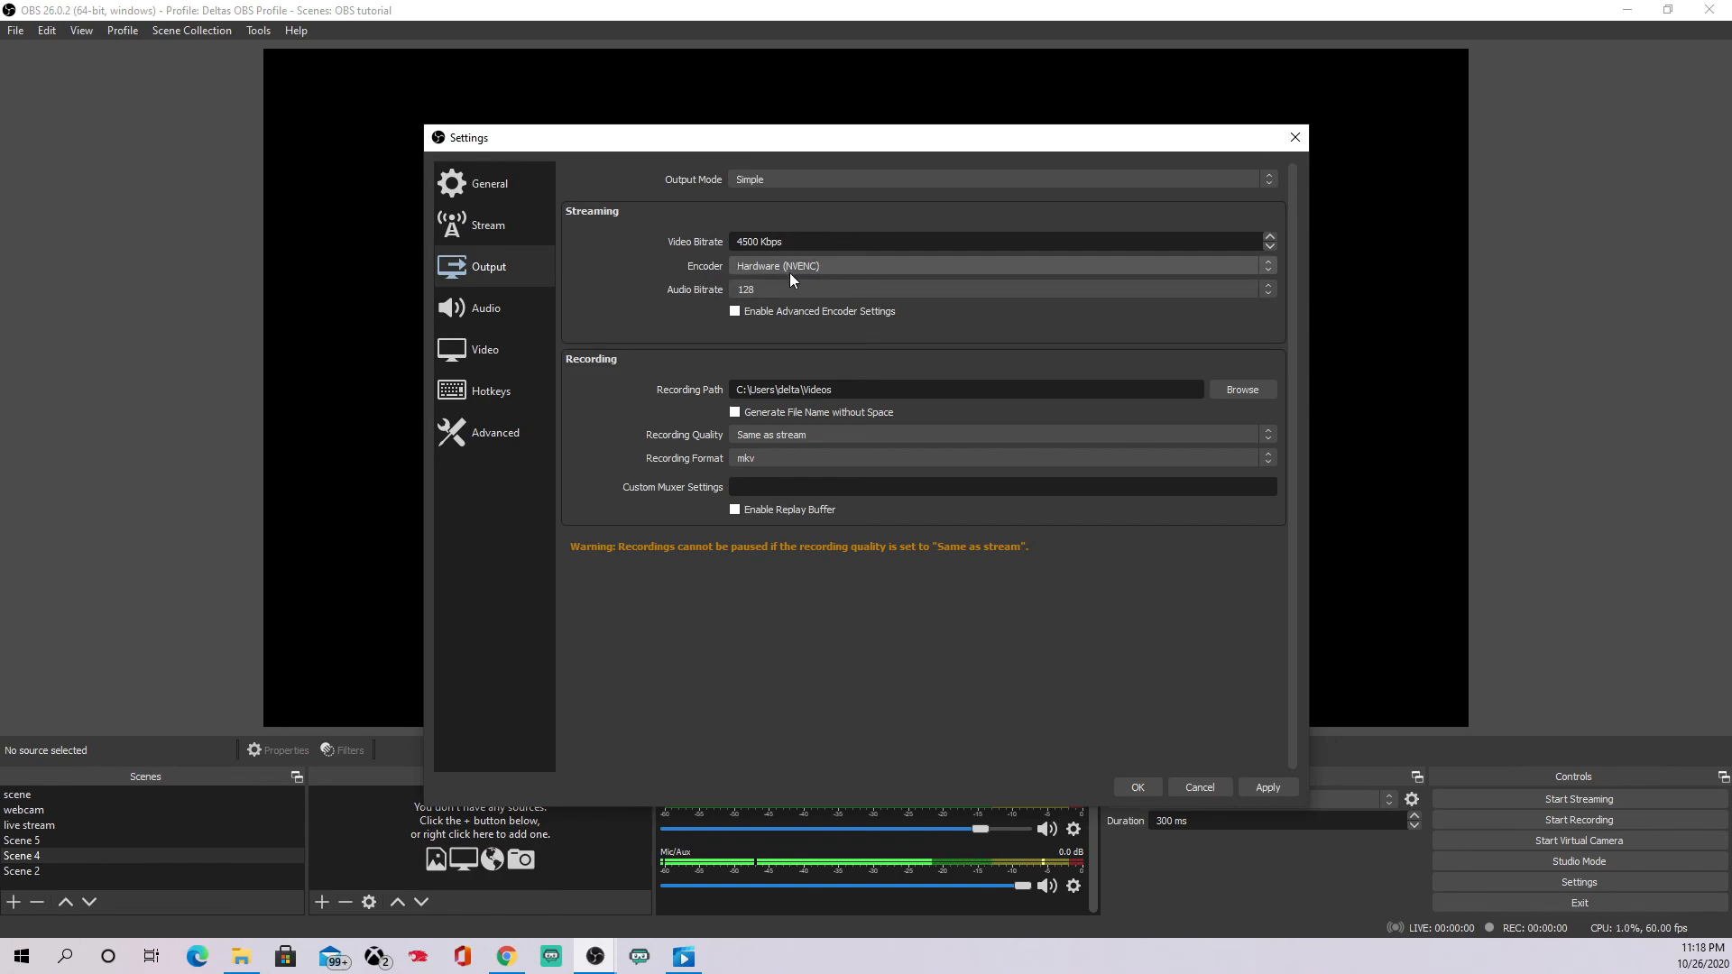
Back in OBS, review the streaming encoder choices and select Hardware (NVENC).
click(859, 265)
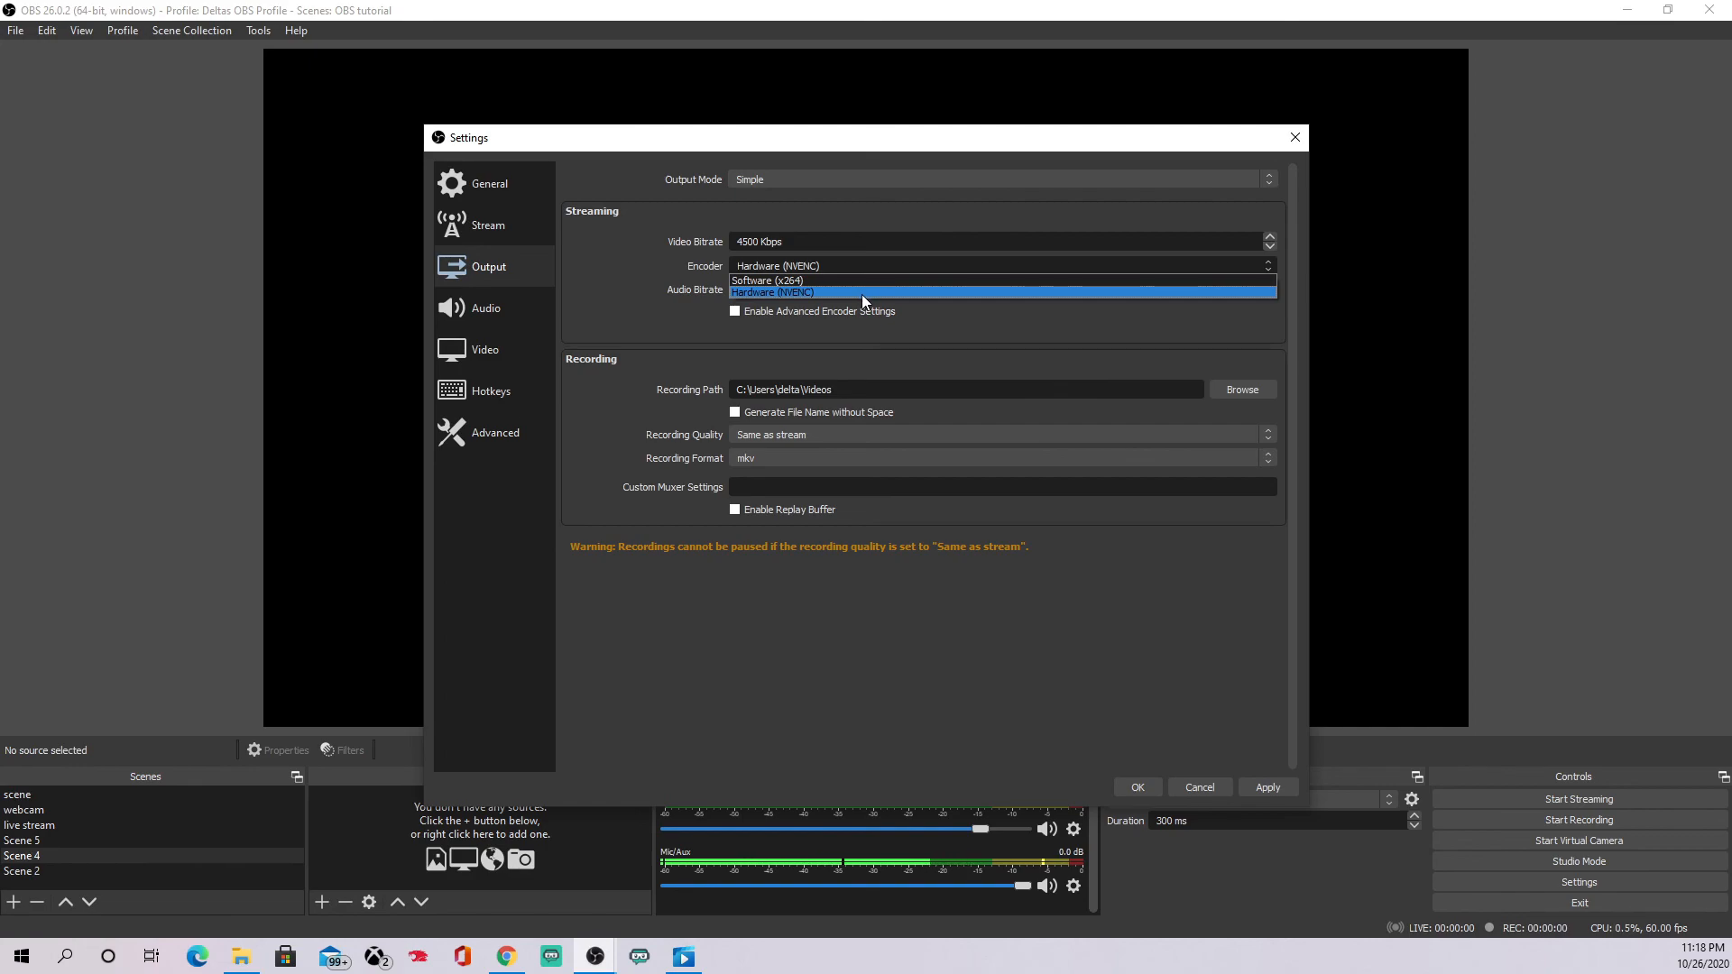
click(863, 294)
click(873, 265)
click(858, 291)
click(873, 267)
click(856, 292)
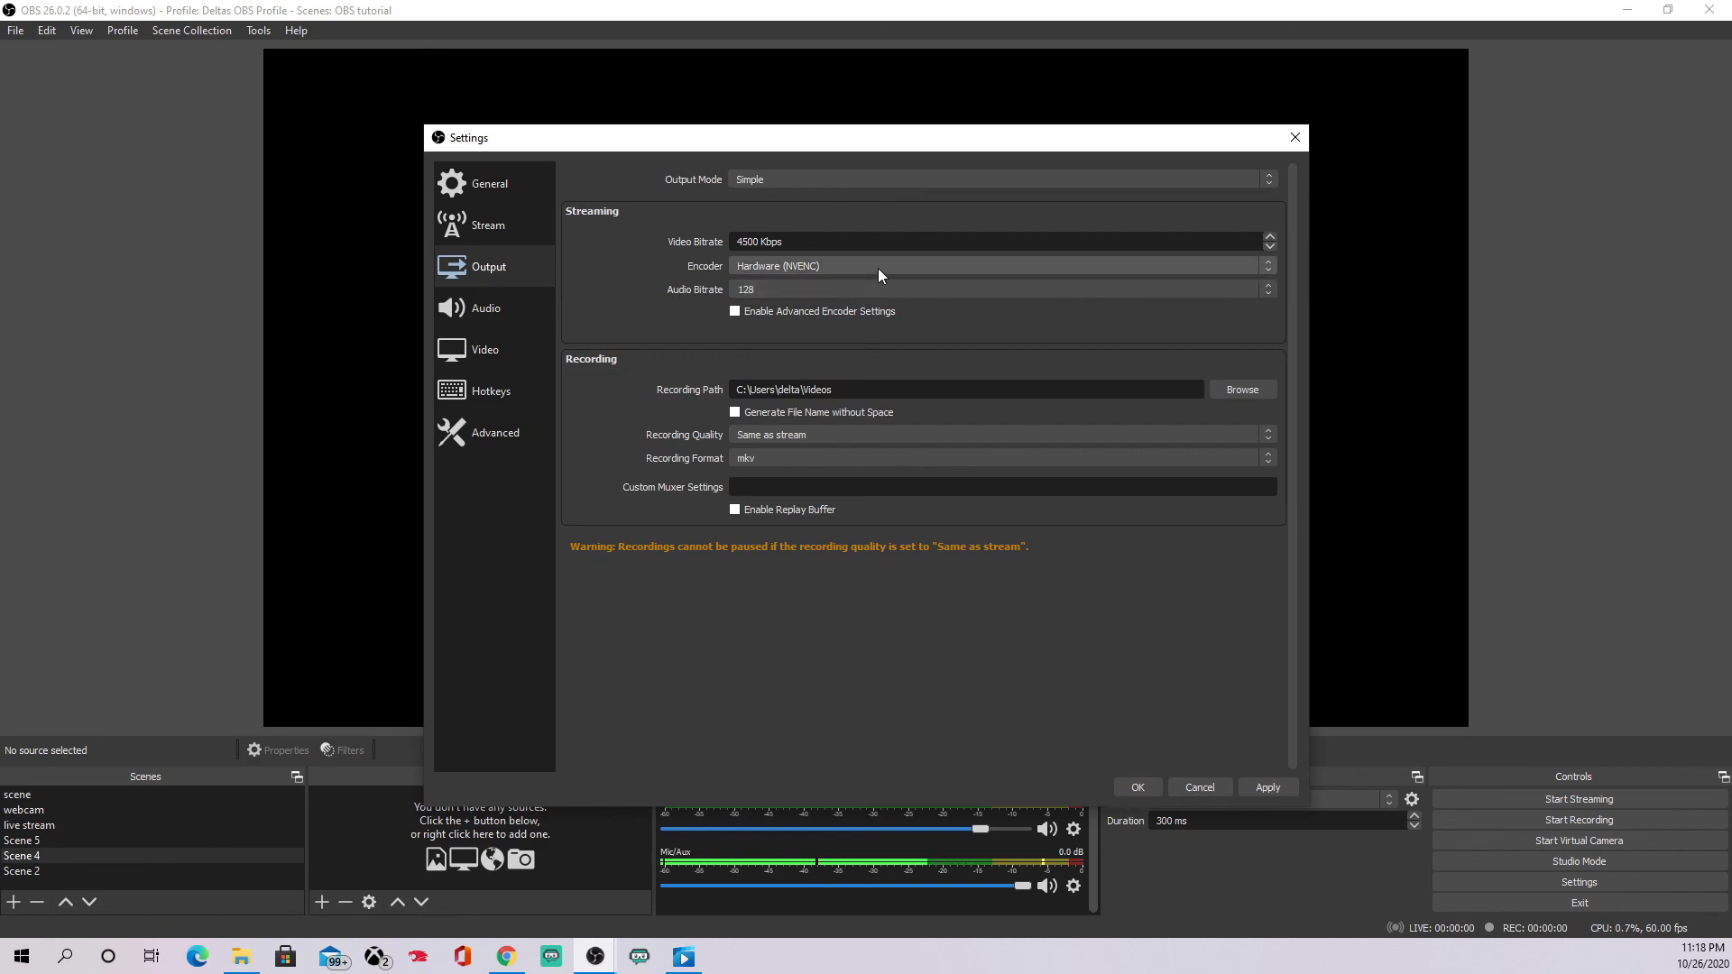
click(879, 268)
click(862, 290)
click(884, 265)
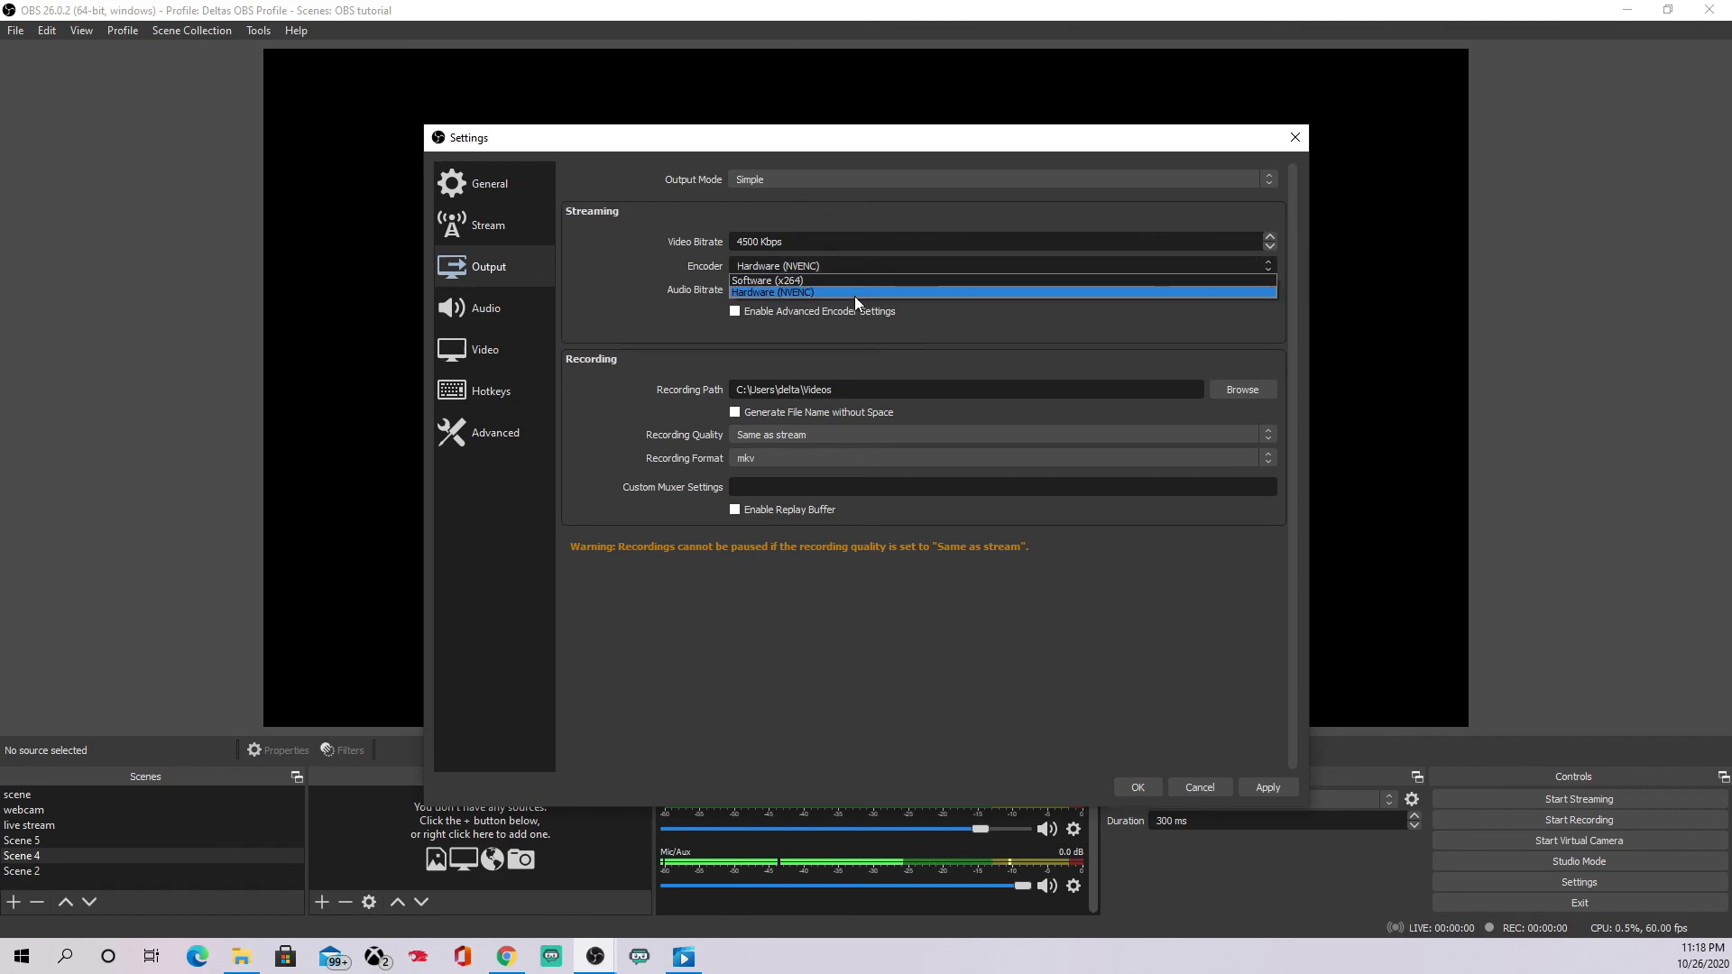
click(859, 294)
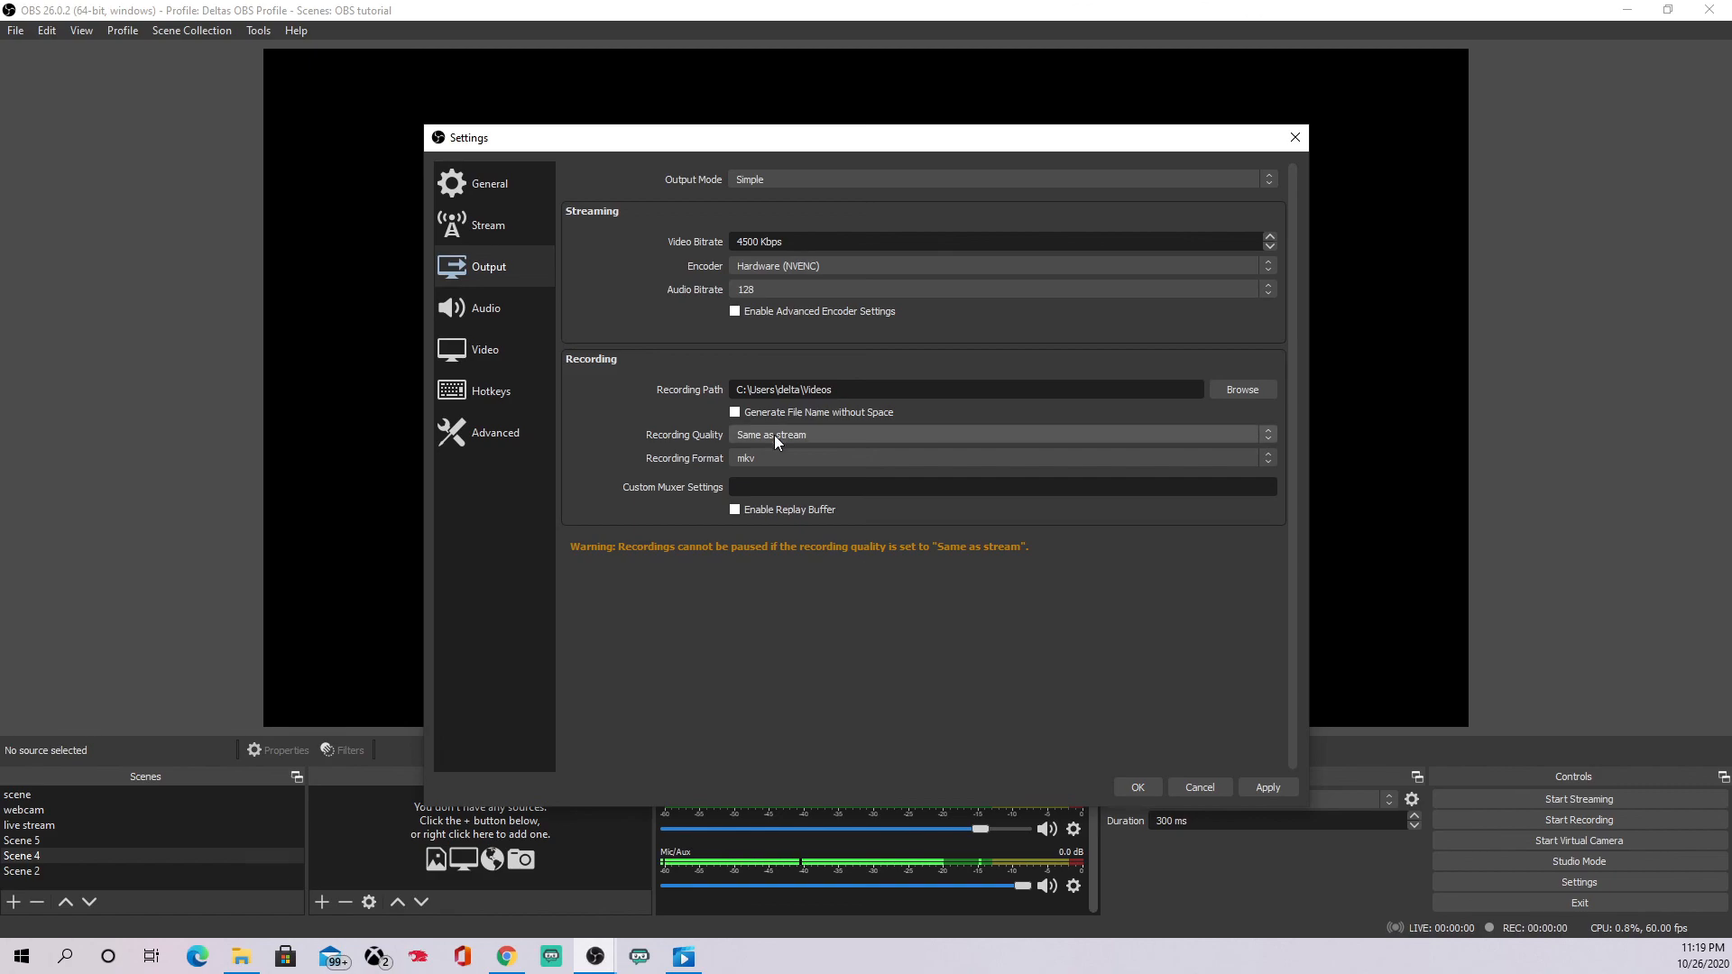
Set the recording quality to Same as stream, and switch the replay buffer on and off again to view its options.
click(826, 437)
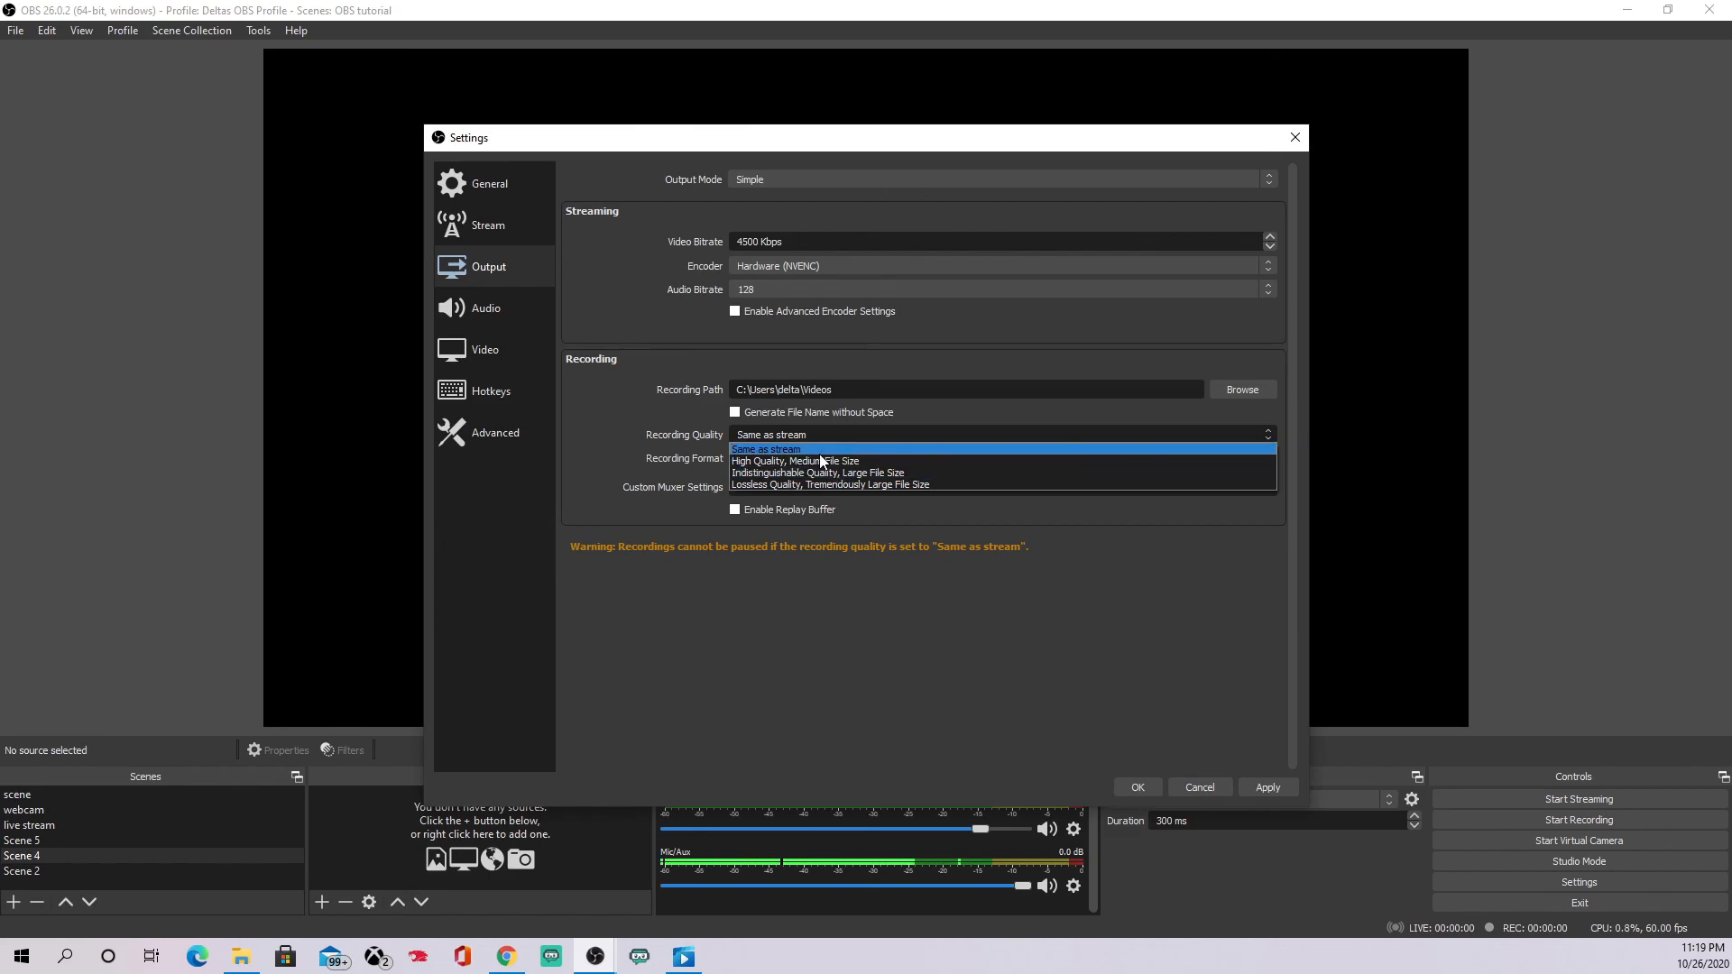
click(873, 450)
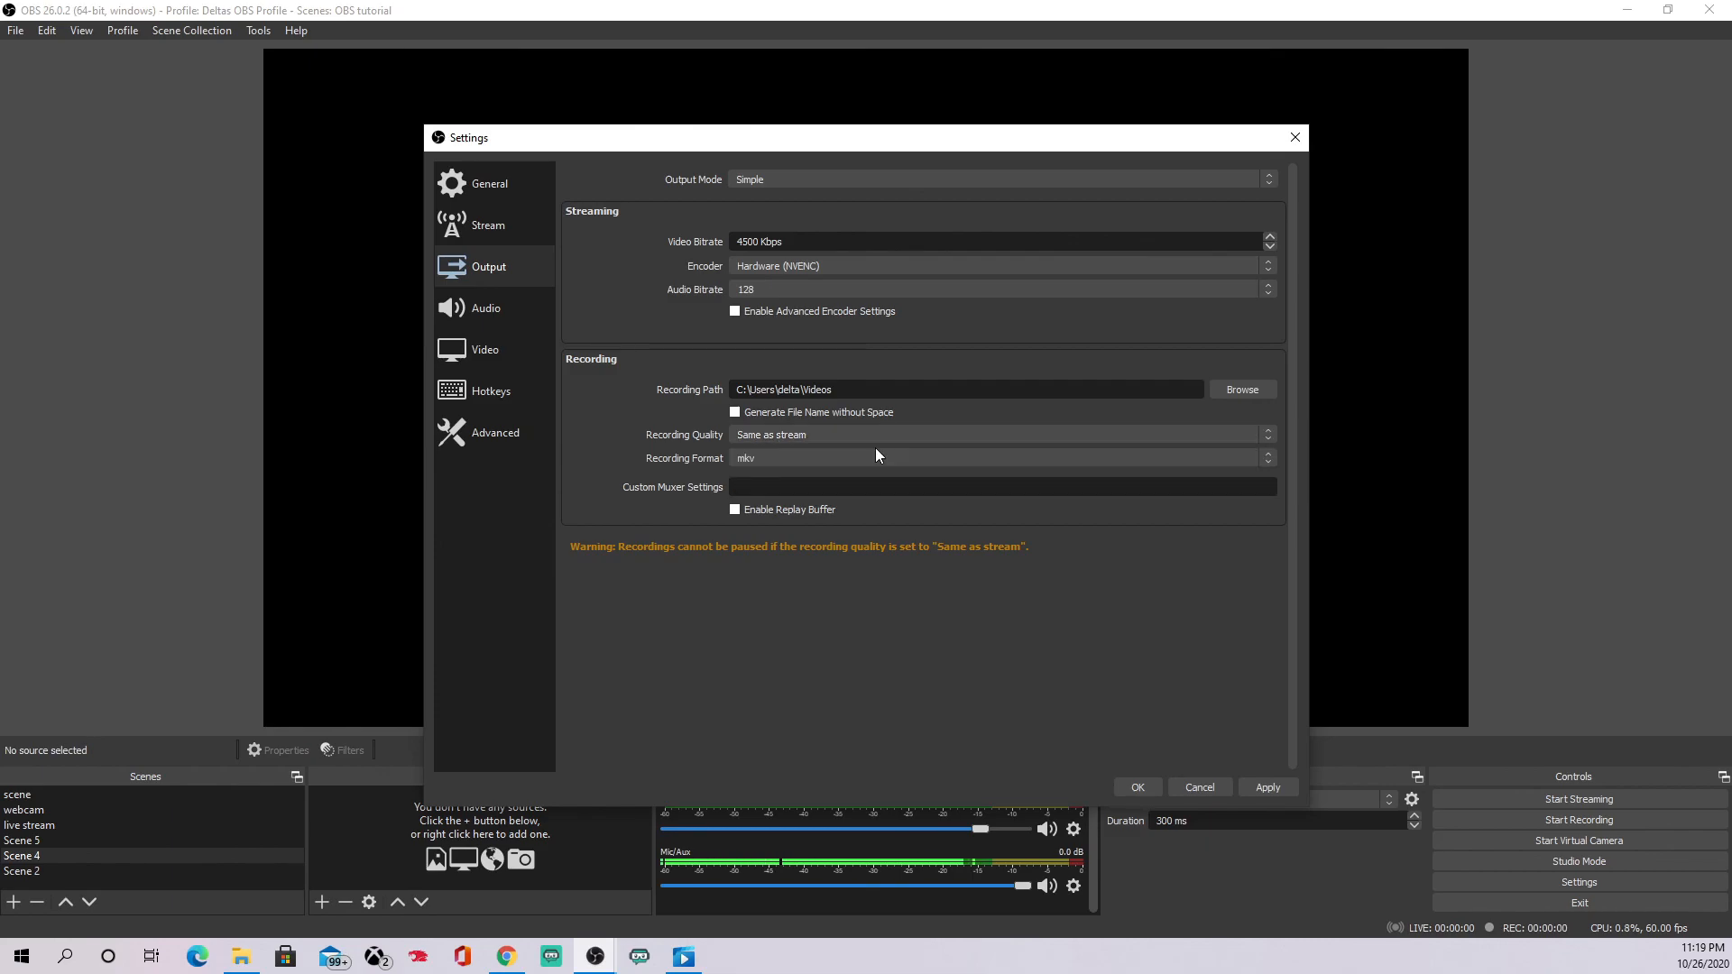
click(734, 509)
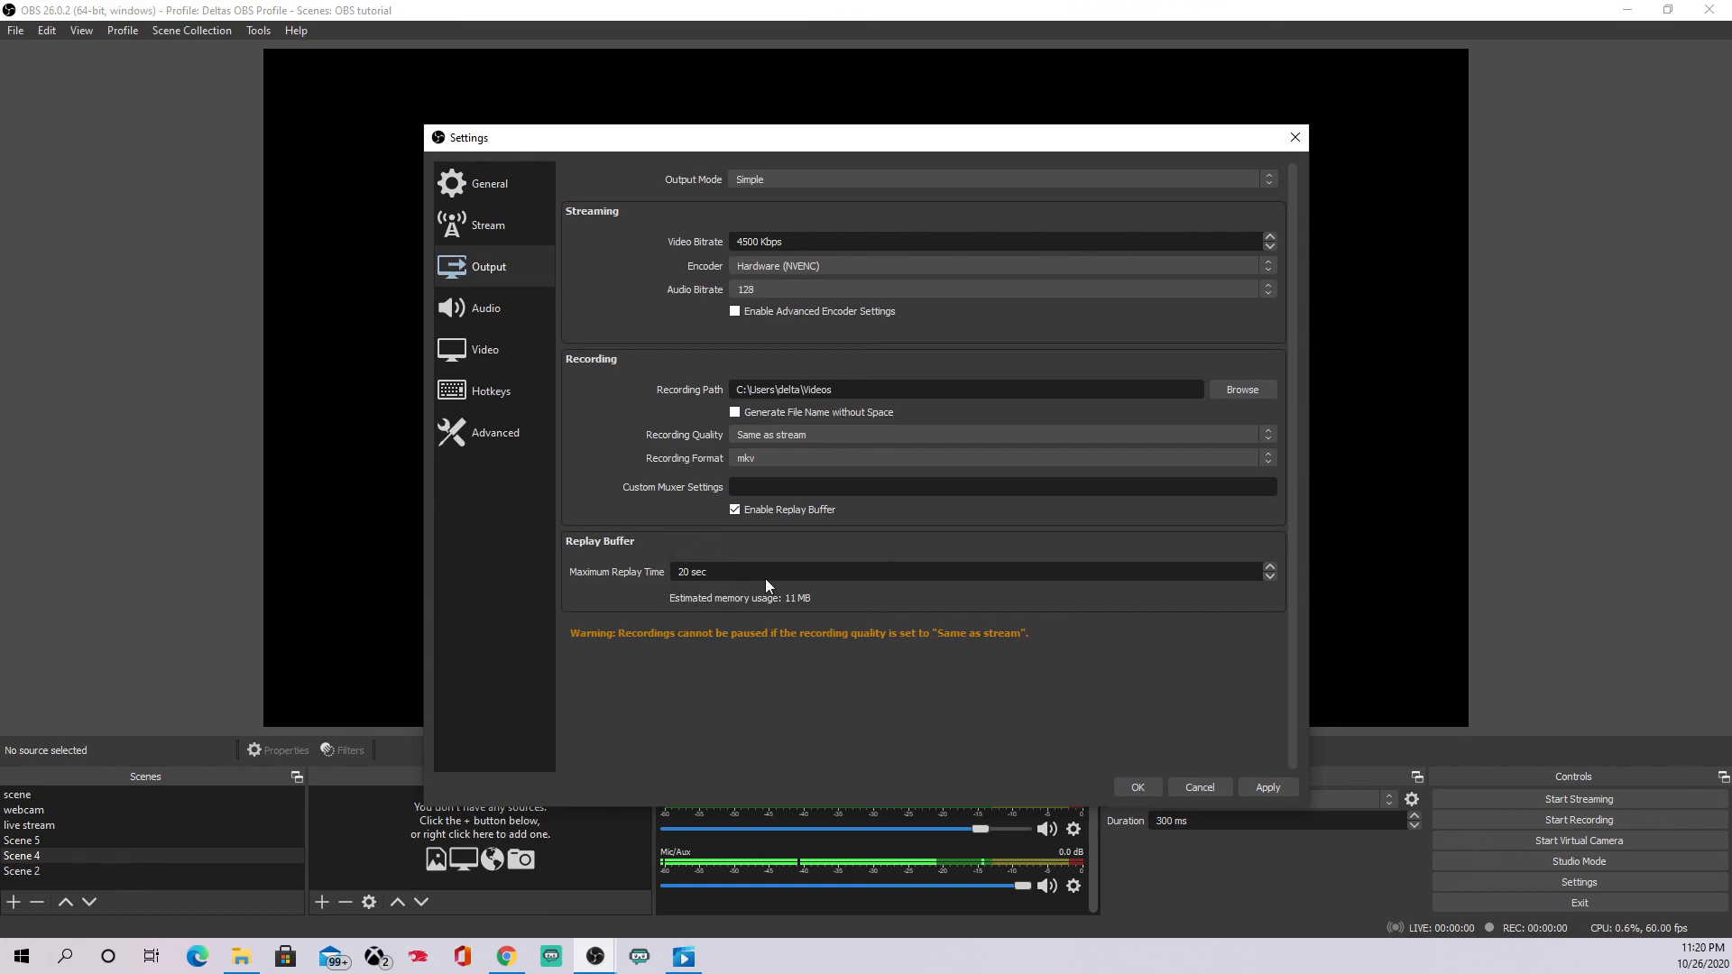
click(736, 509)
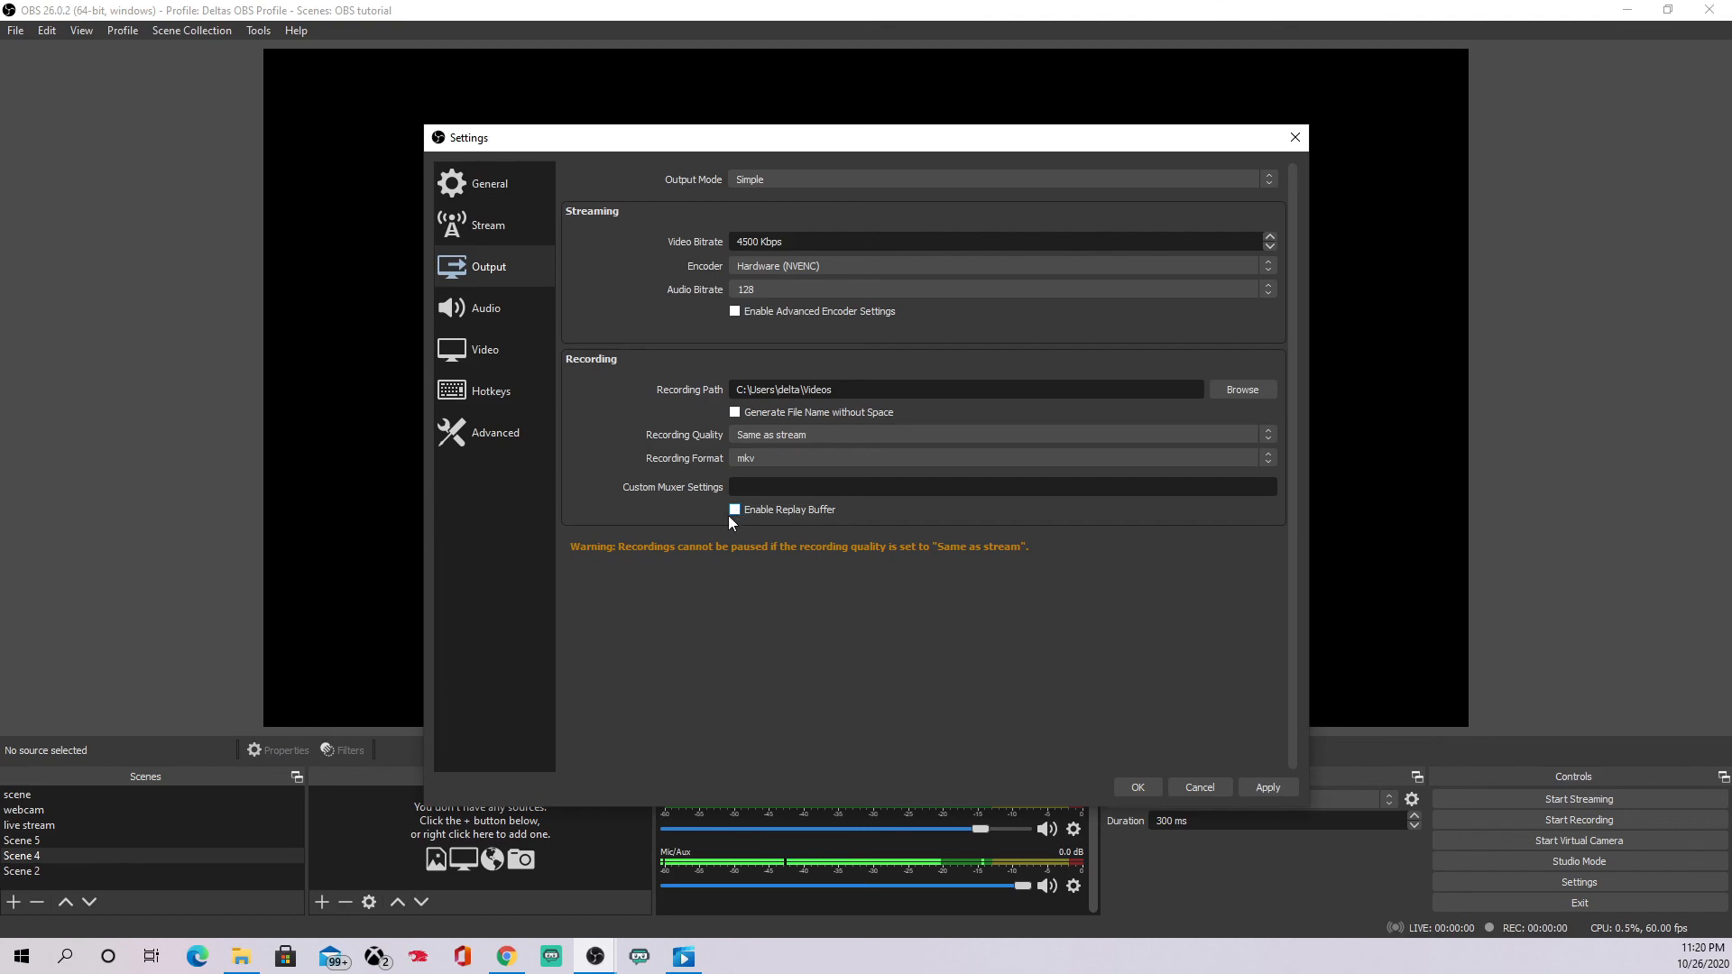
Set the audio channels to Stereo in the audio settings.
click(489, 310)
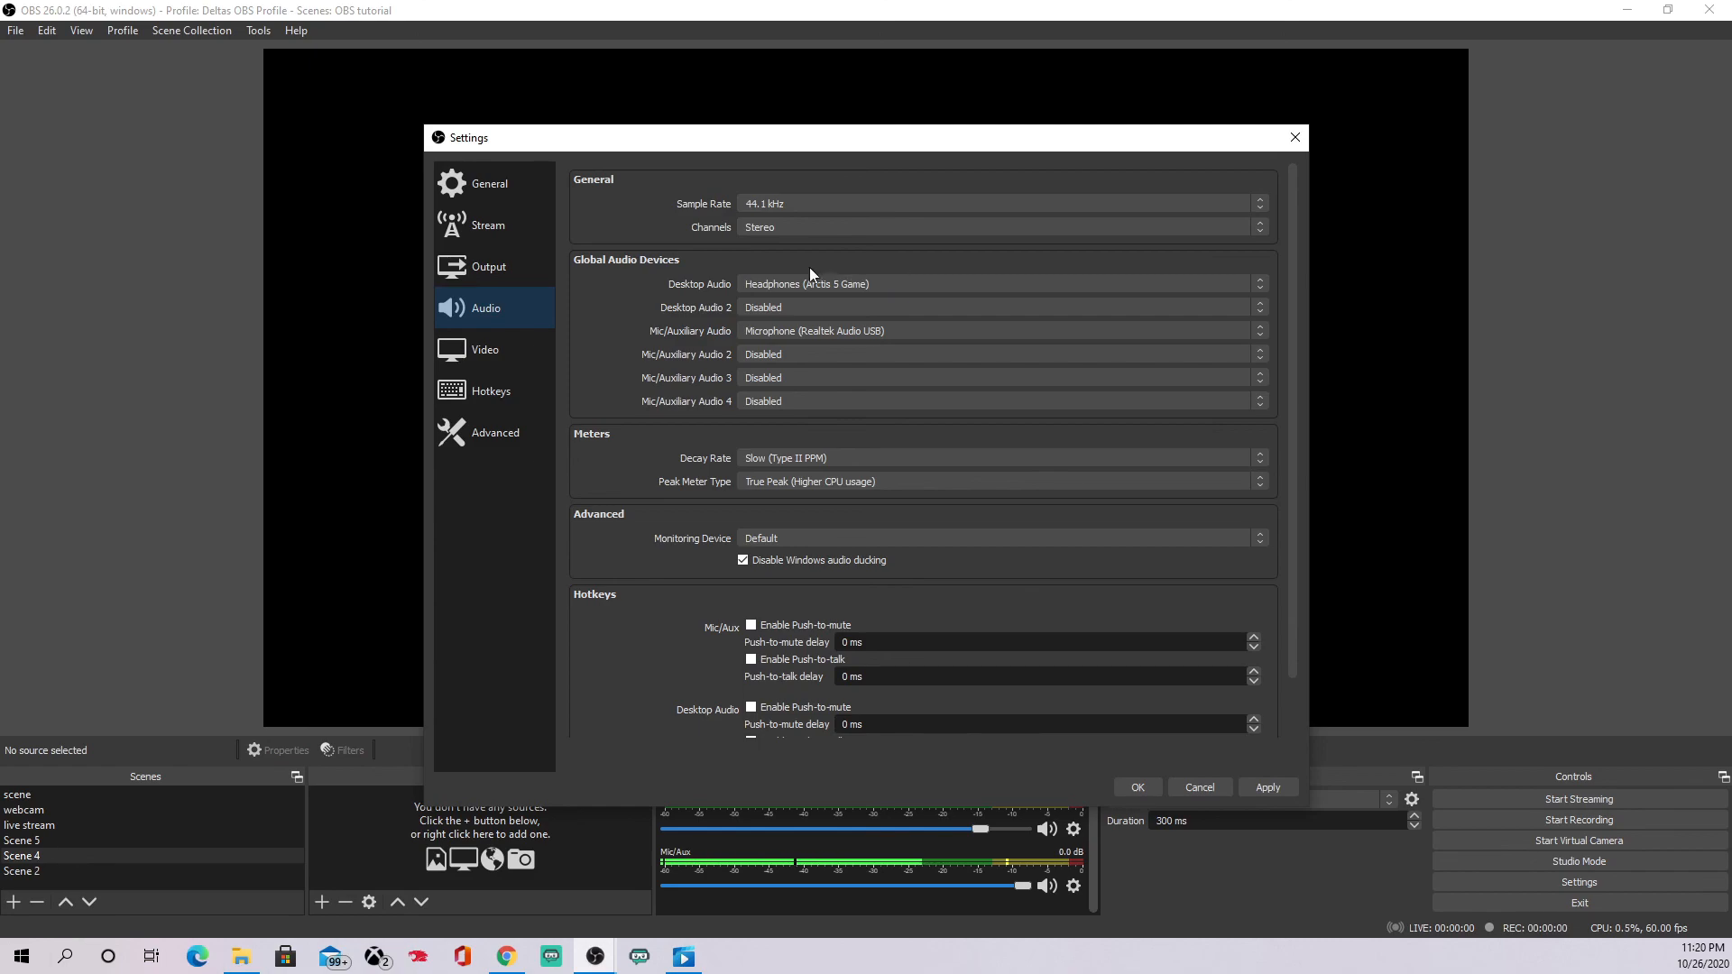
click(886, 226)
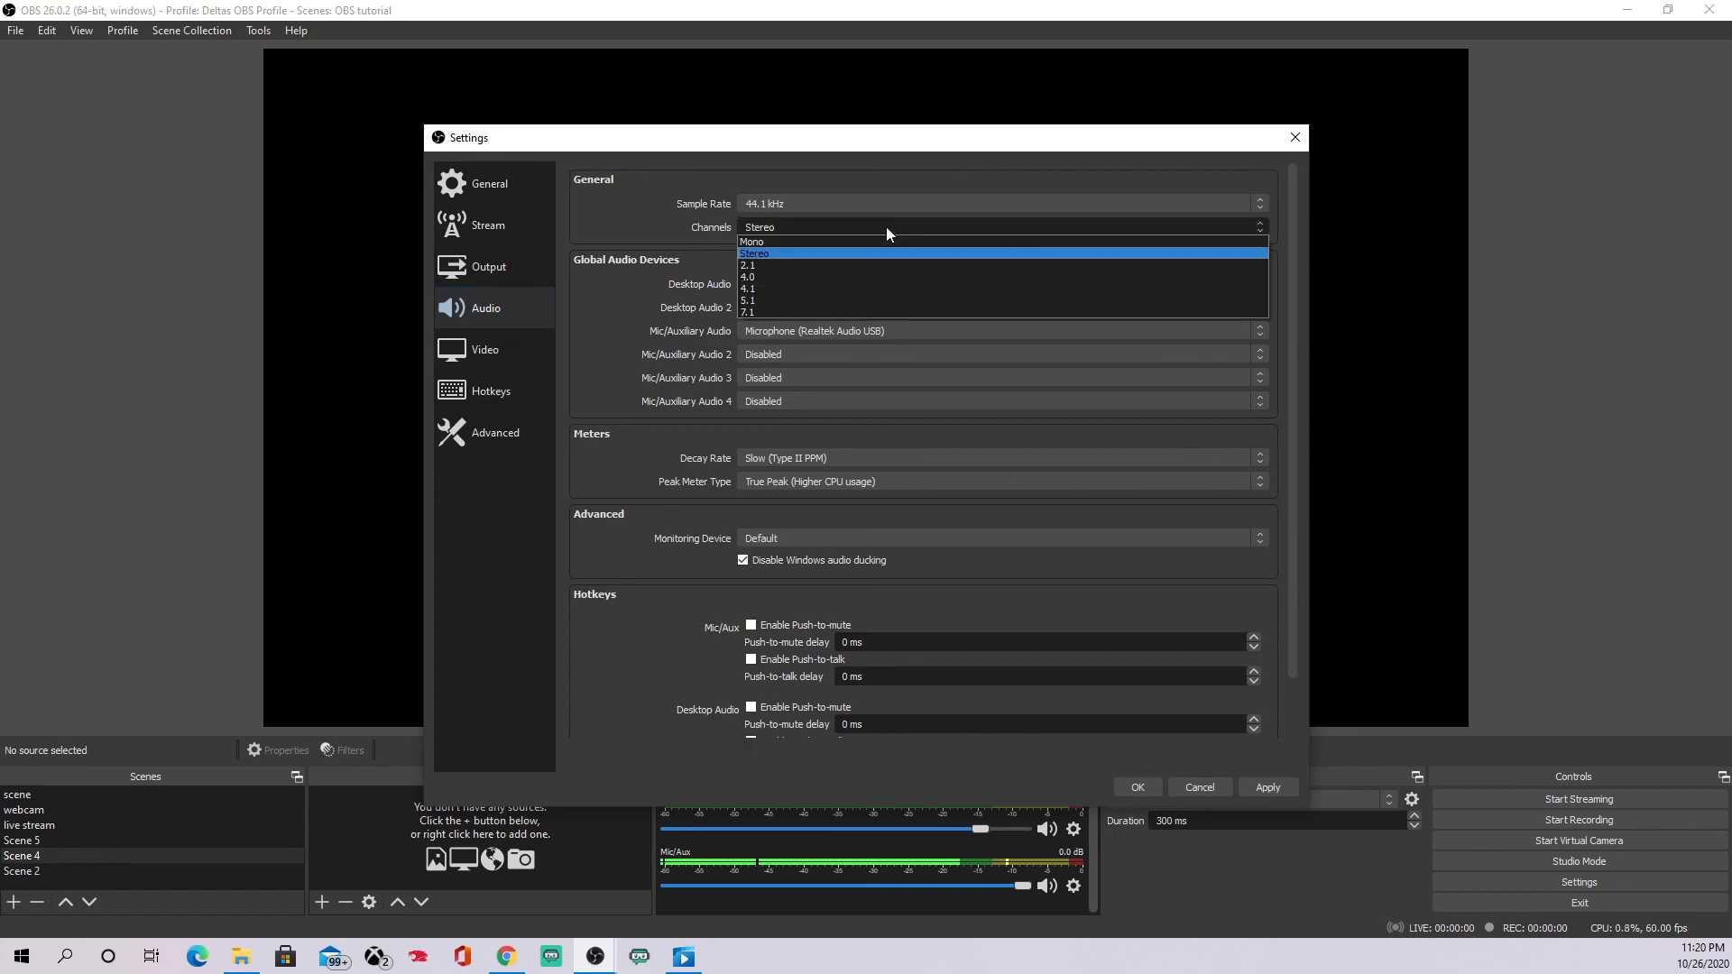
click(862, 254)
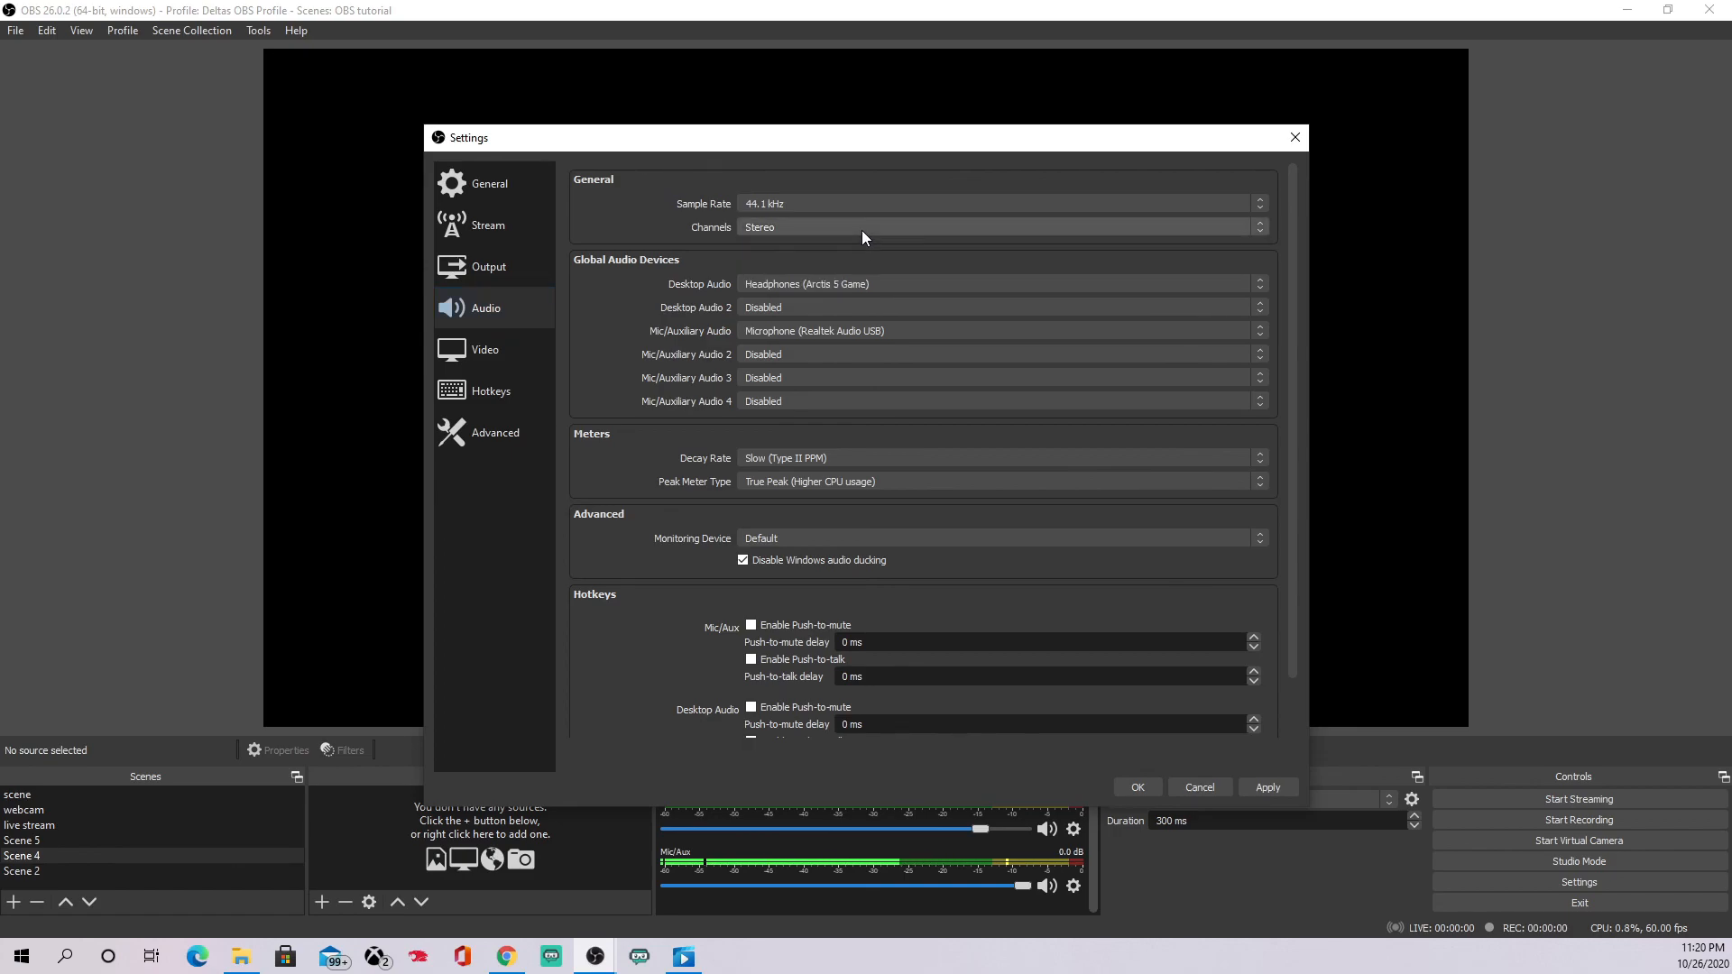
Keep the channels on Stereo and desktop audio on Headphones (Arctis 5 Game), and set Desktop Audio 2 to Headset Earphone (Arctis 5 Chat).
click(862, 230)
click(808, 254)
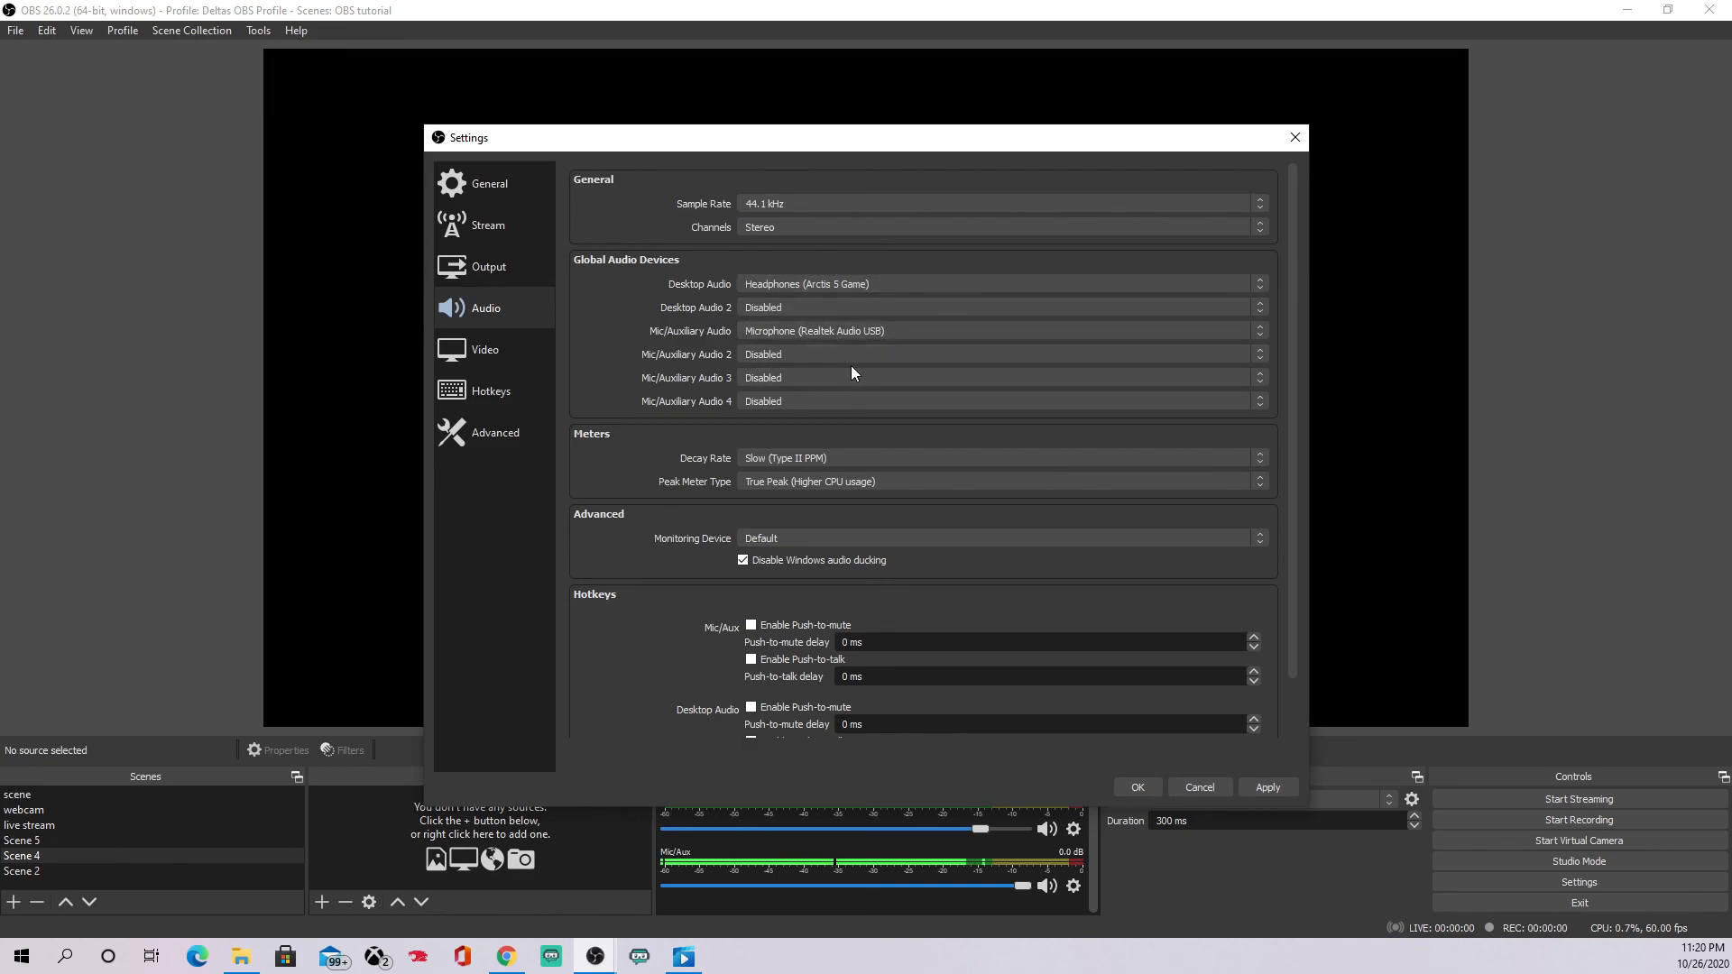
click(907, 282)
click(884, 322)
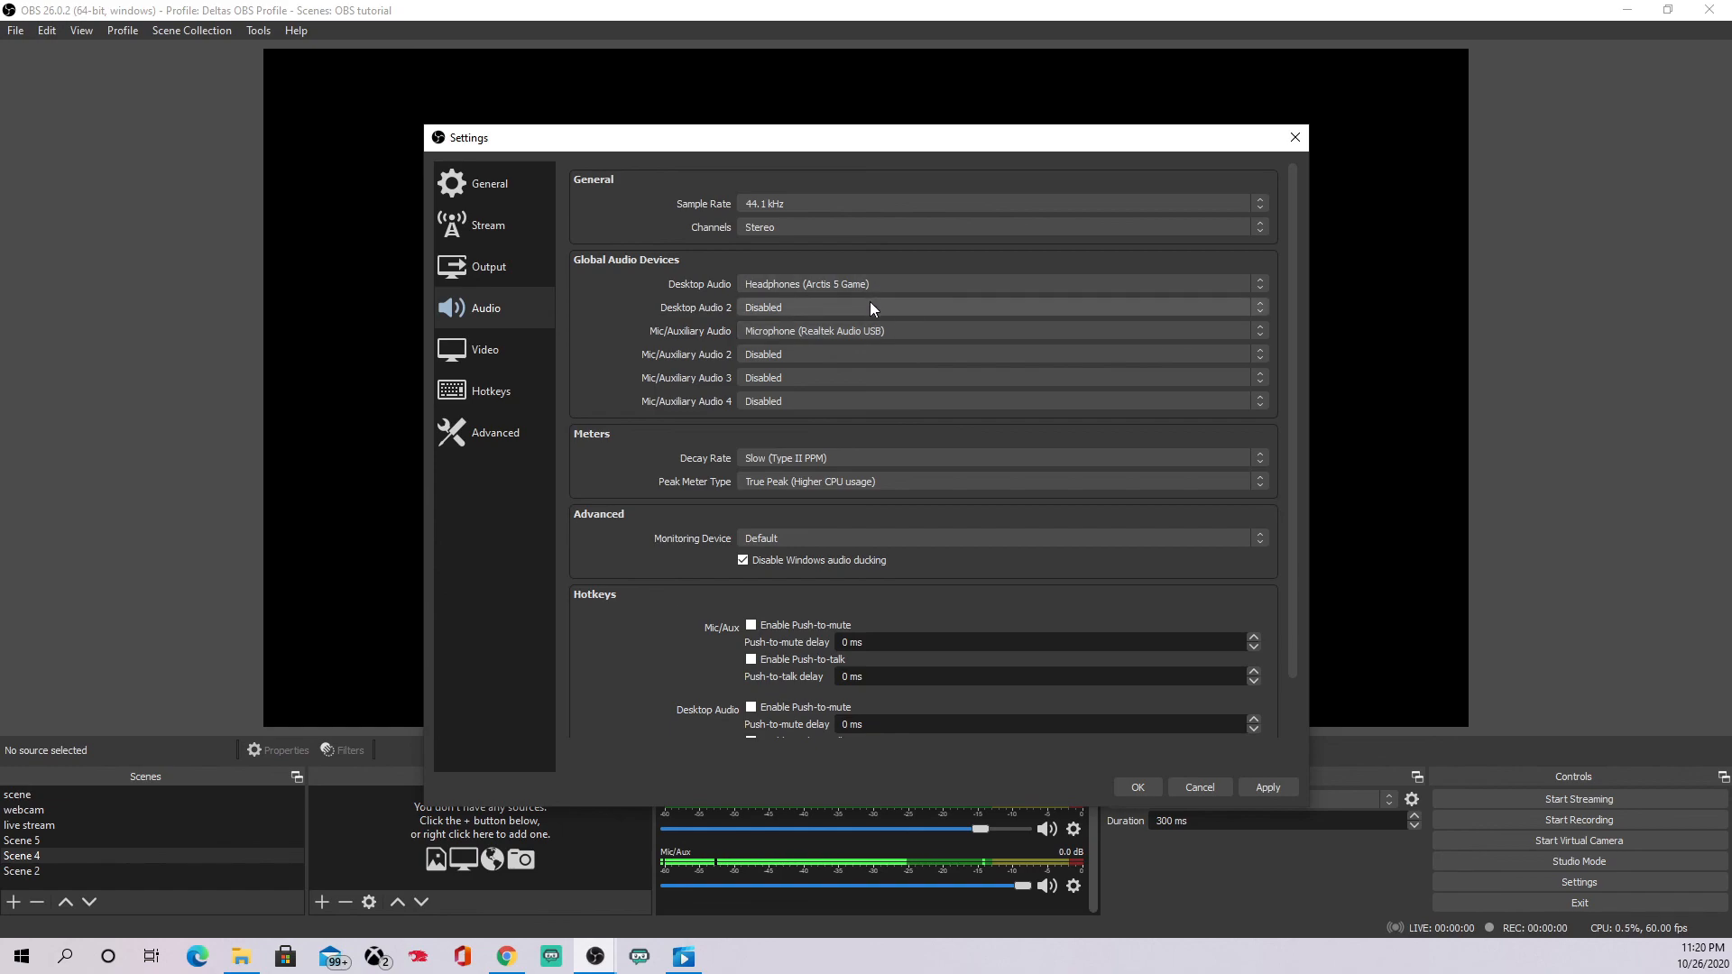
click(871, 308)
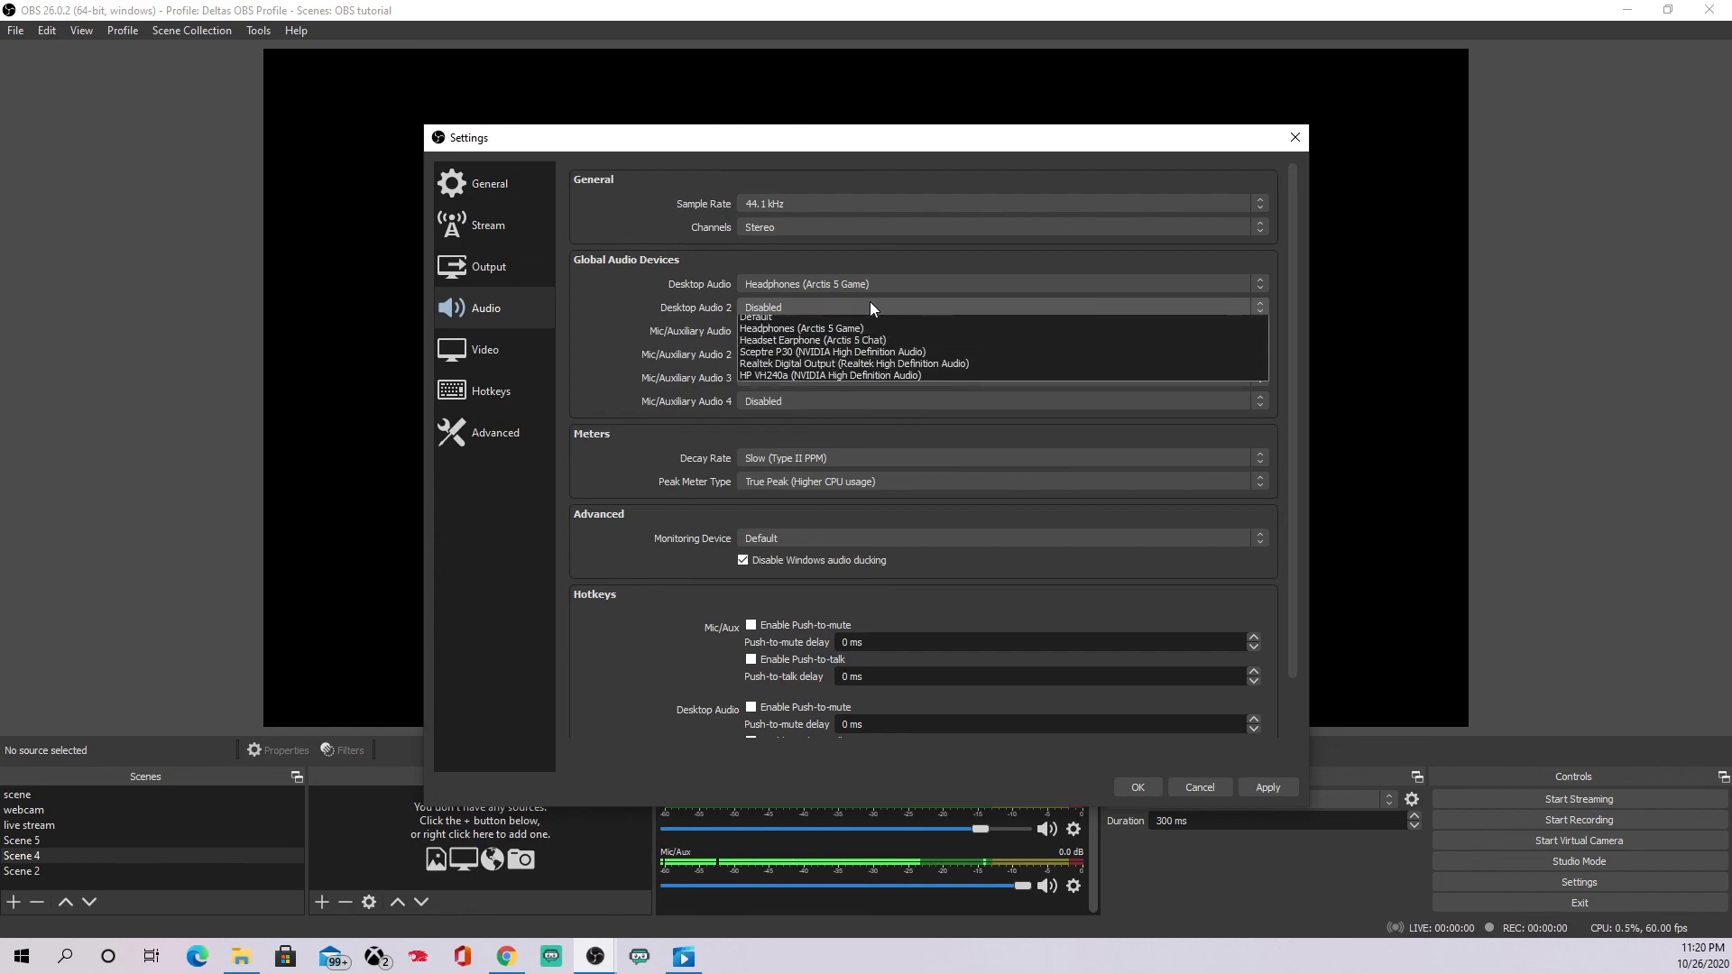
click(857, 356)
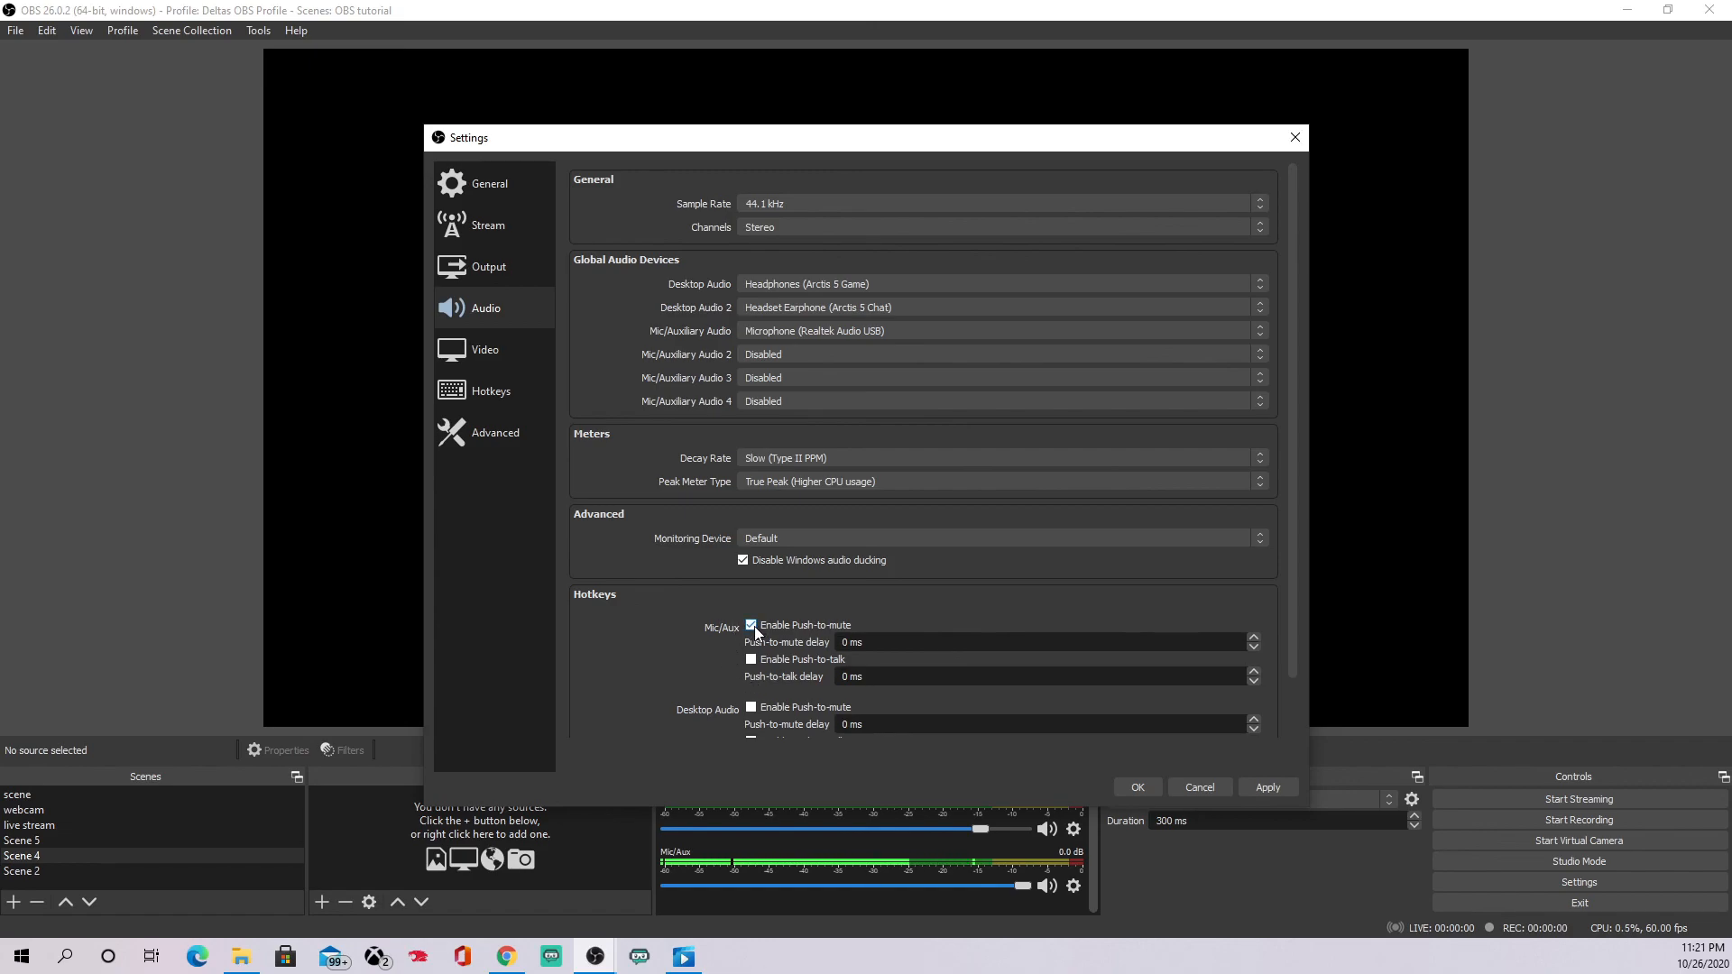
Switch push-to-mute for Mic/Aux back off, review the remaining audio hotkey options, and view the video resolution and frame rate settings.
click(588, 596)
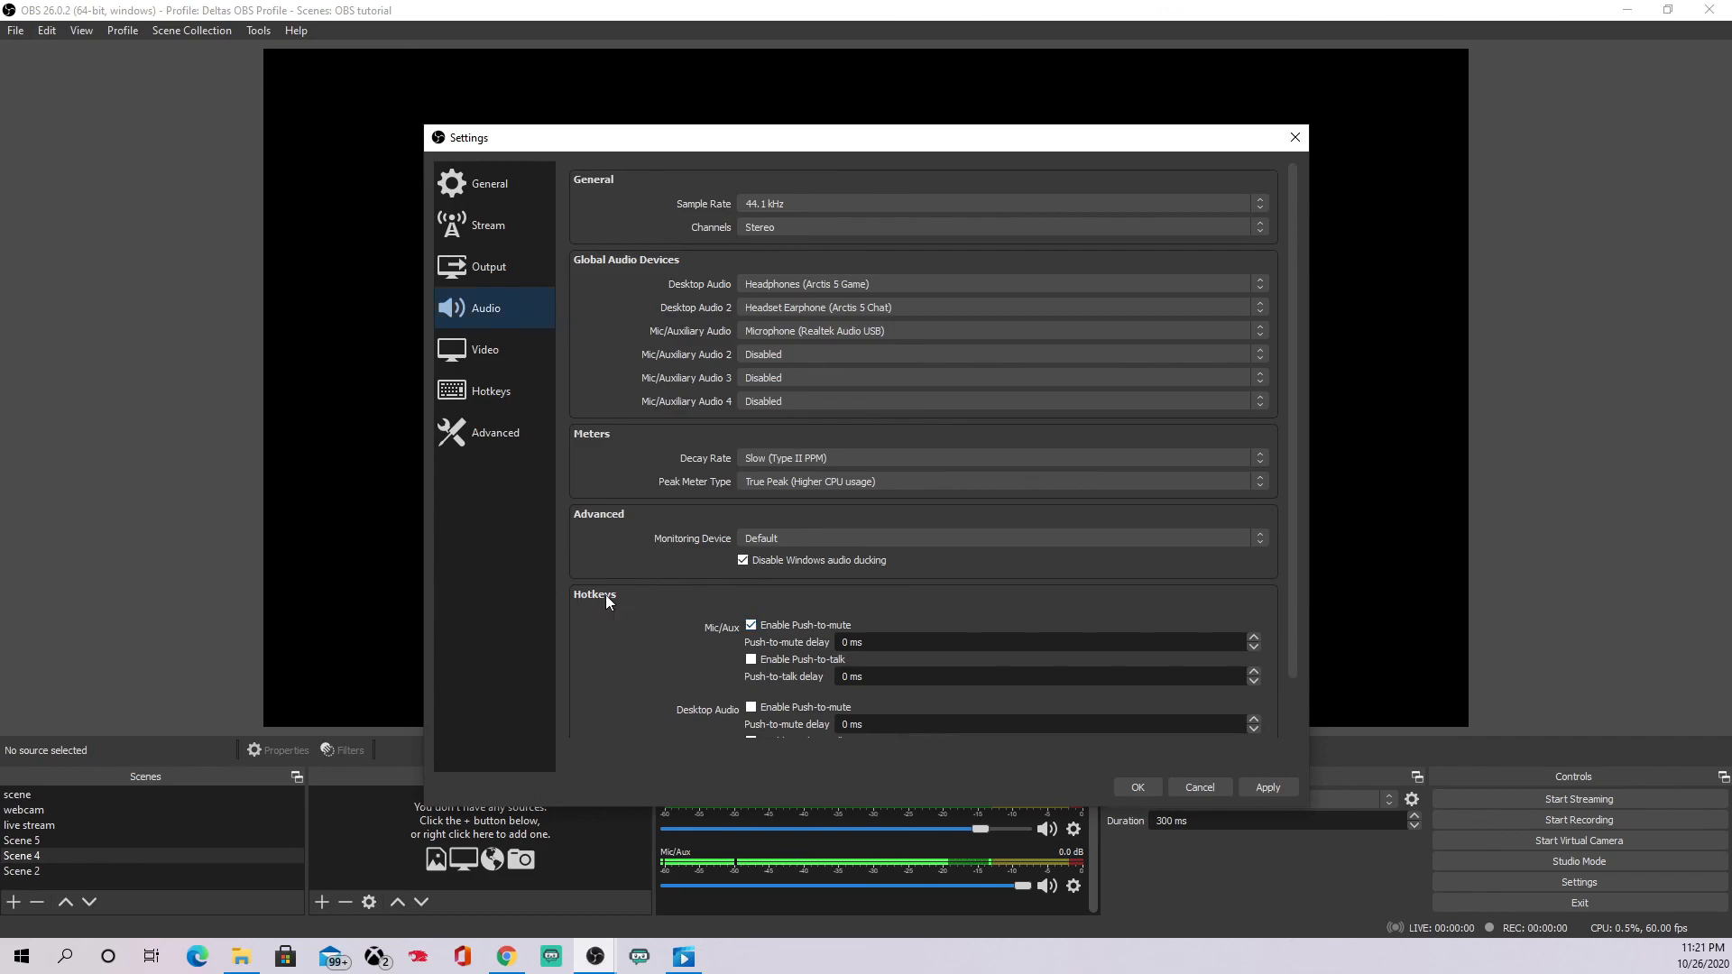
click(758, 626)
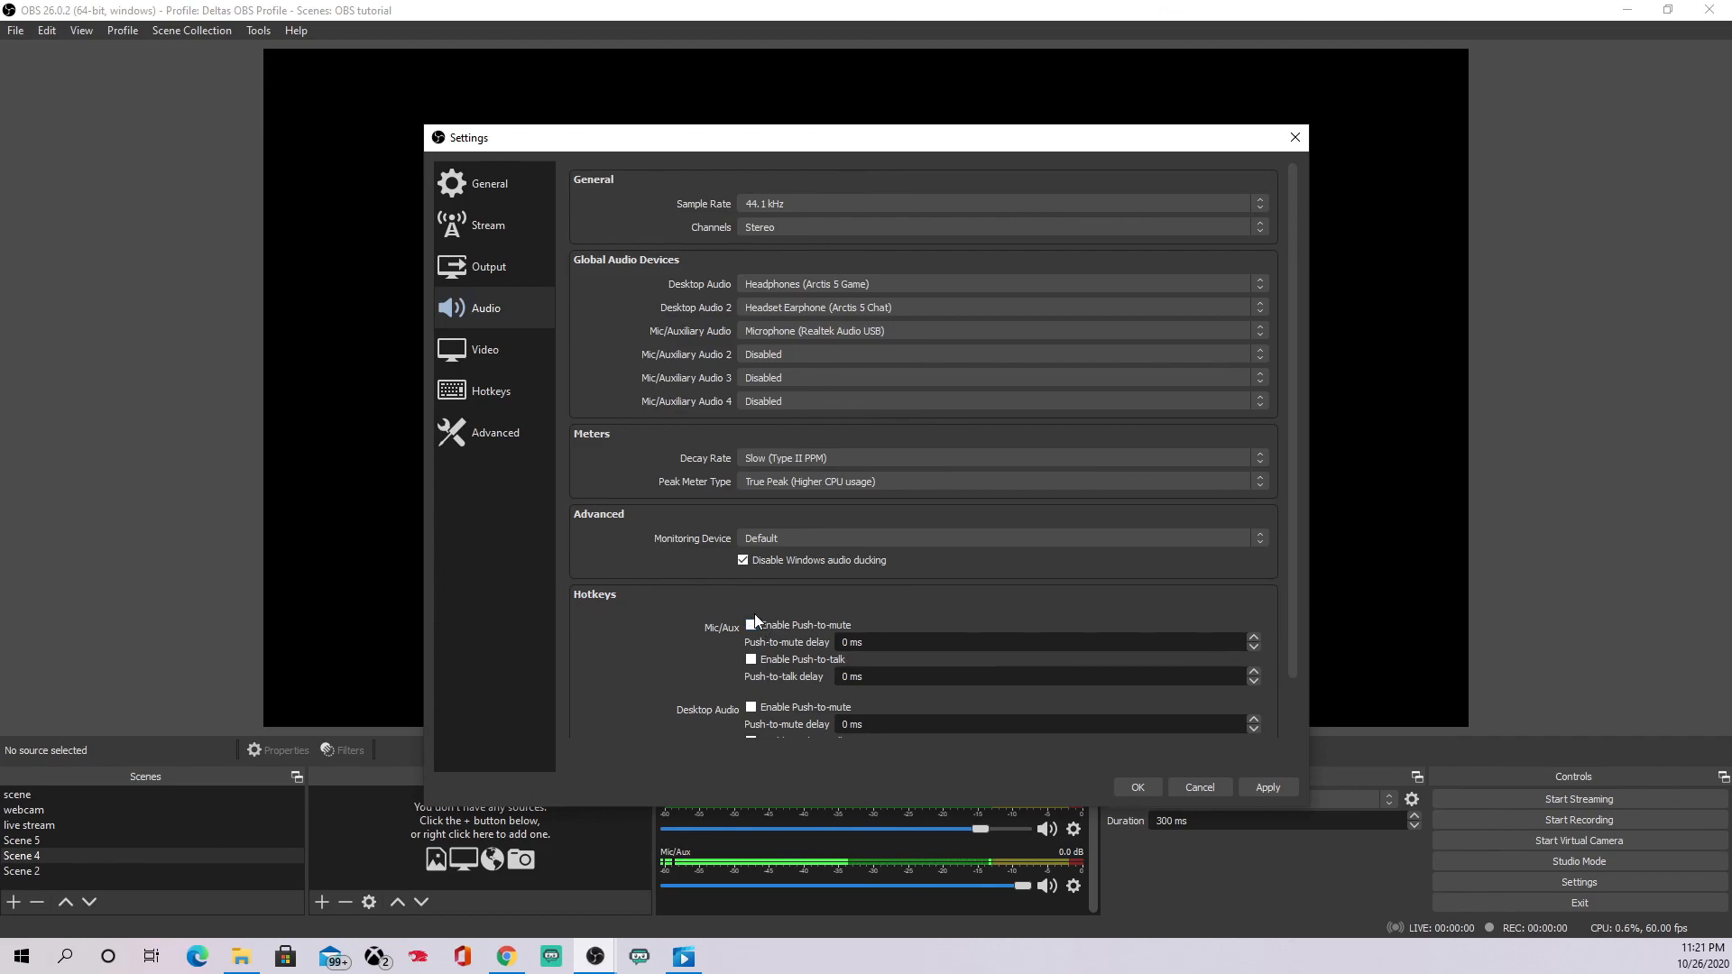
scroll(767, 624, down, 1)
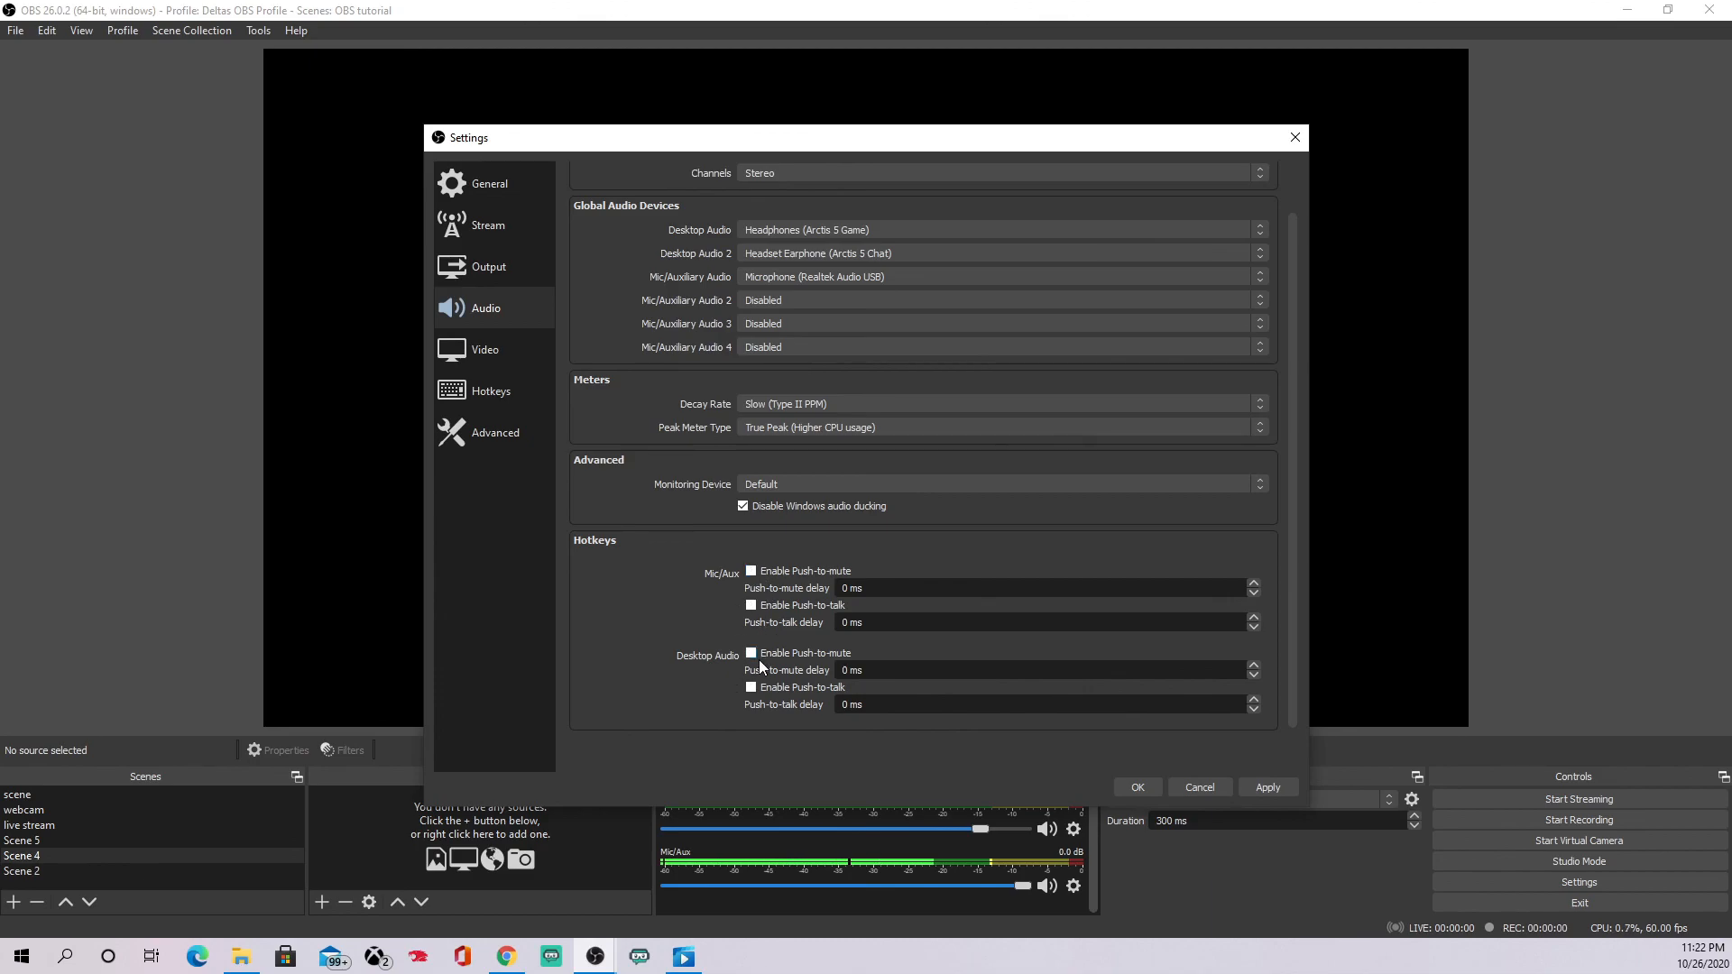
click(492, 353)
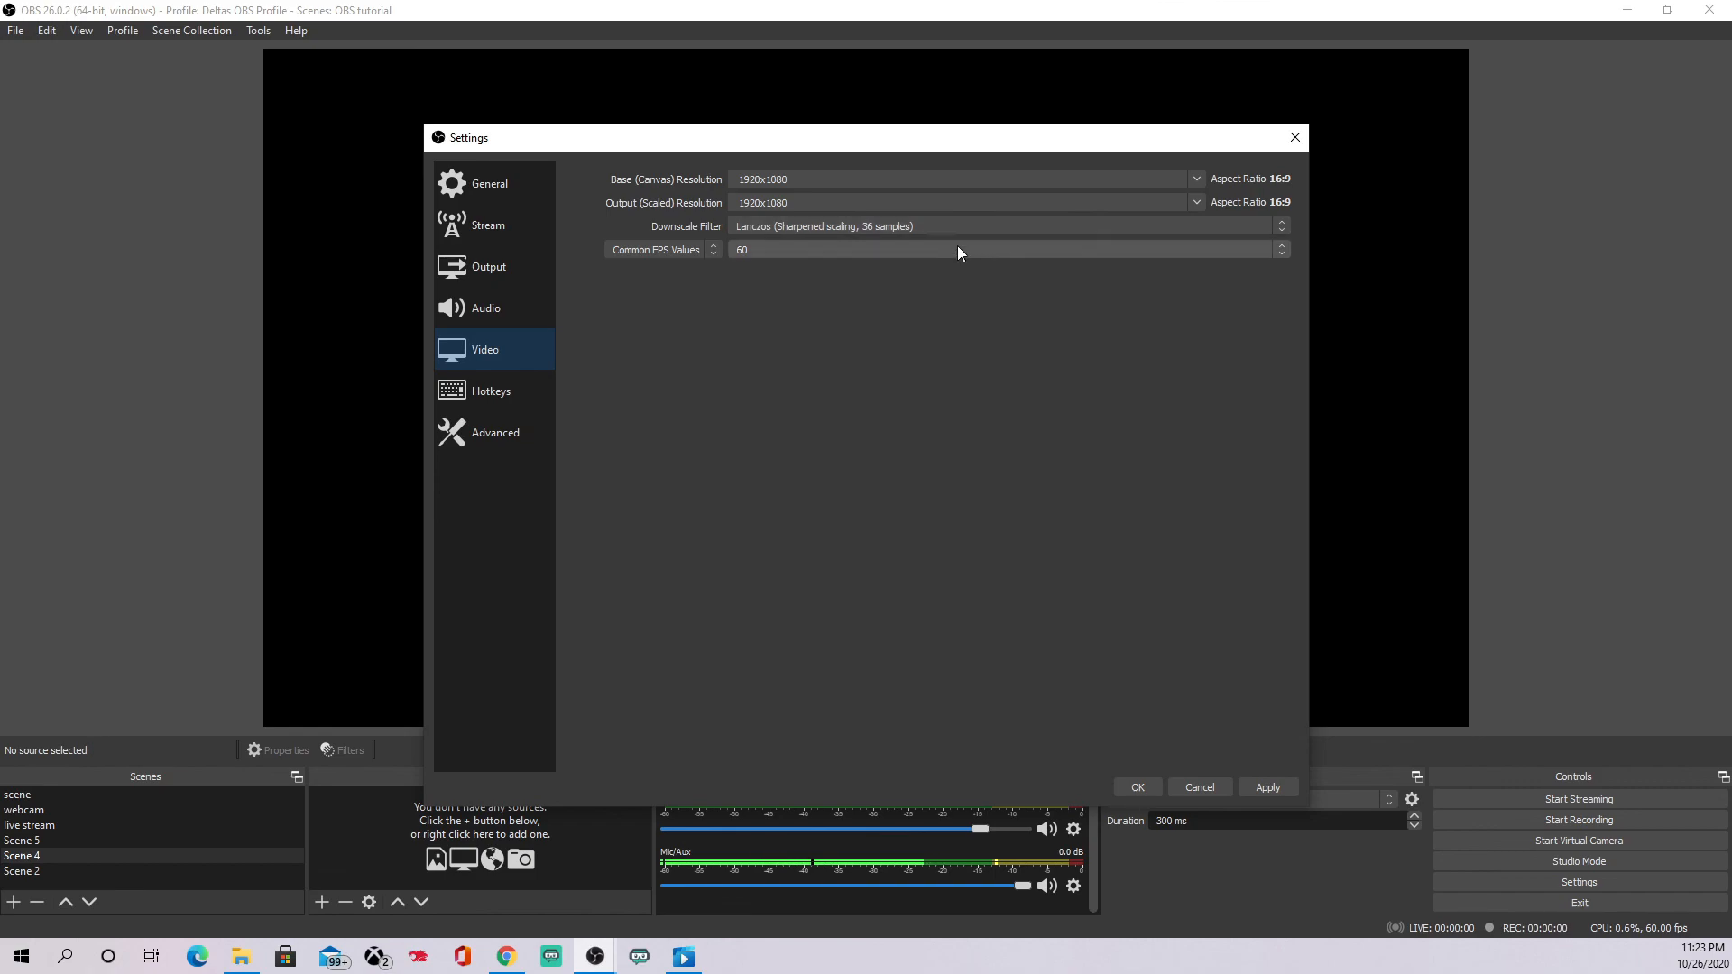
Assign F12 as the hotkey for both Start Streaming and Stop Streaming.
click(503, 393)
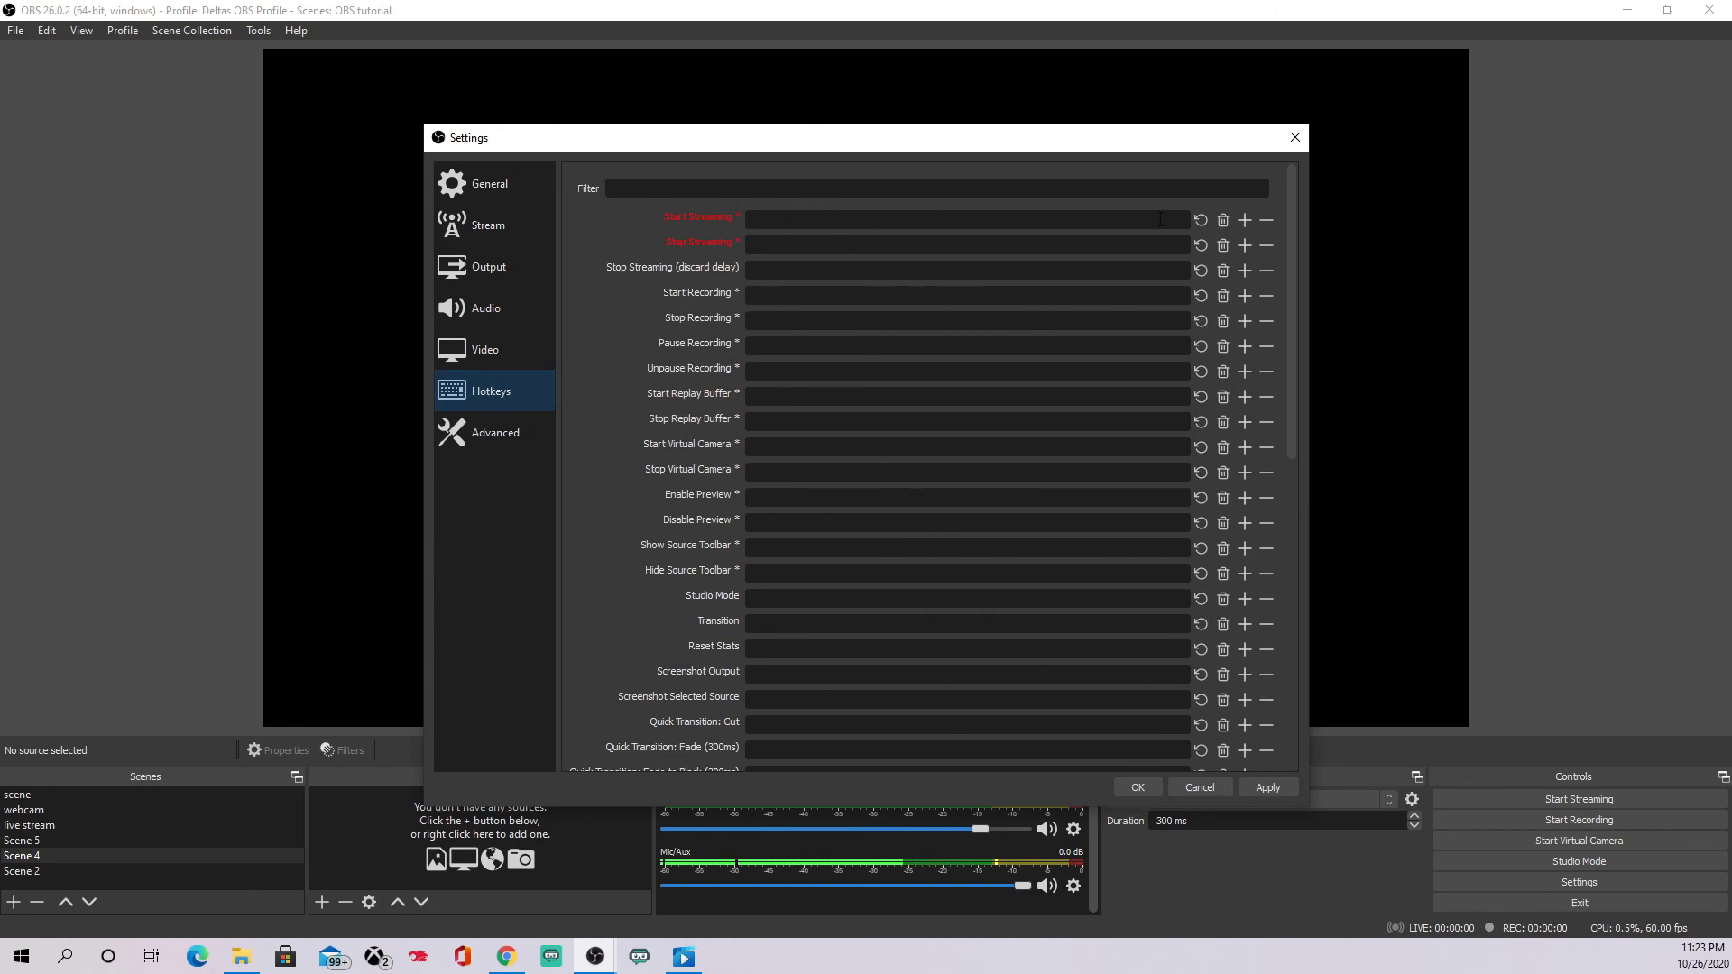
key(F12)
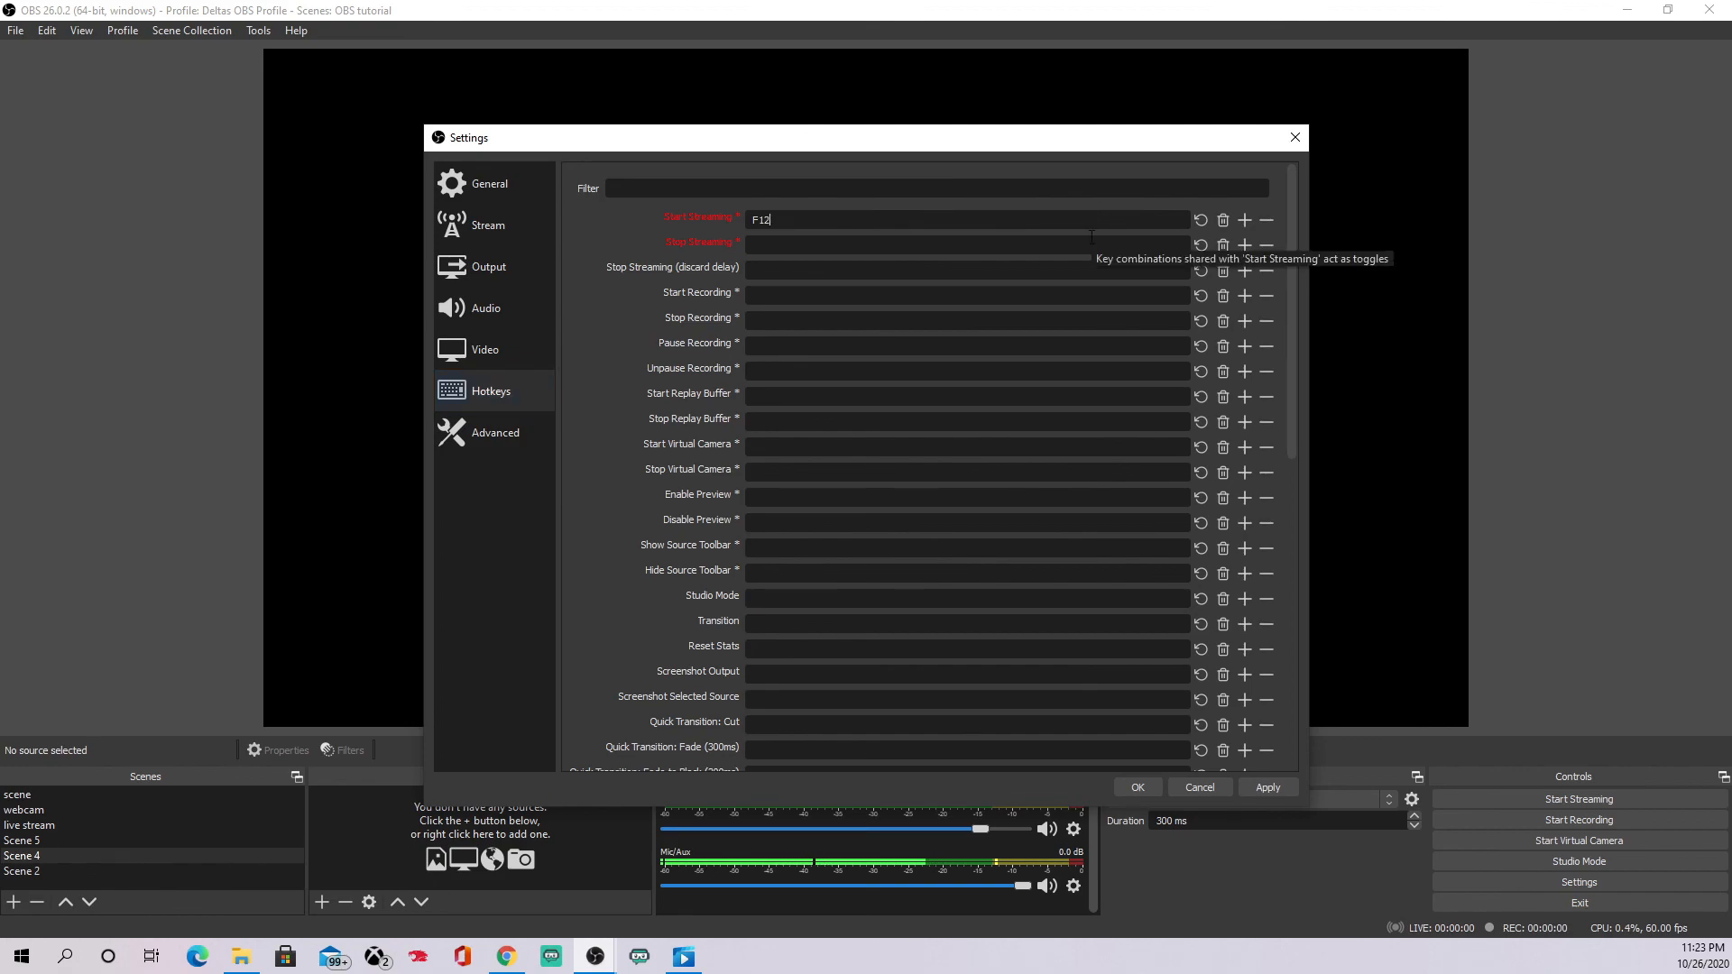
click(1049, 244)
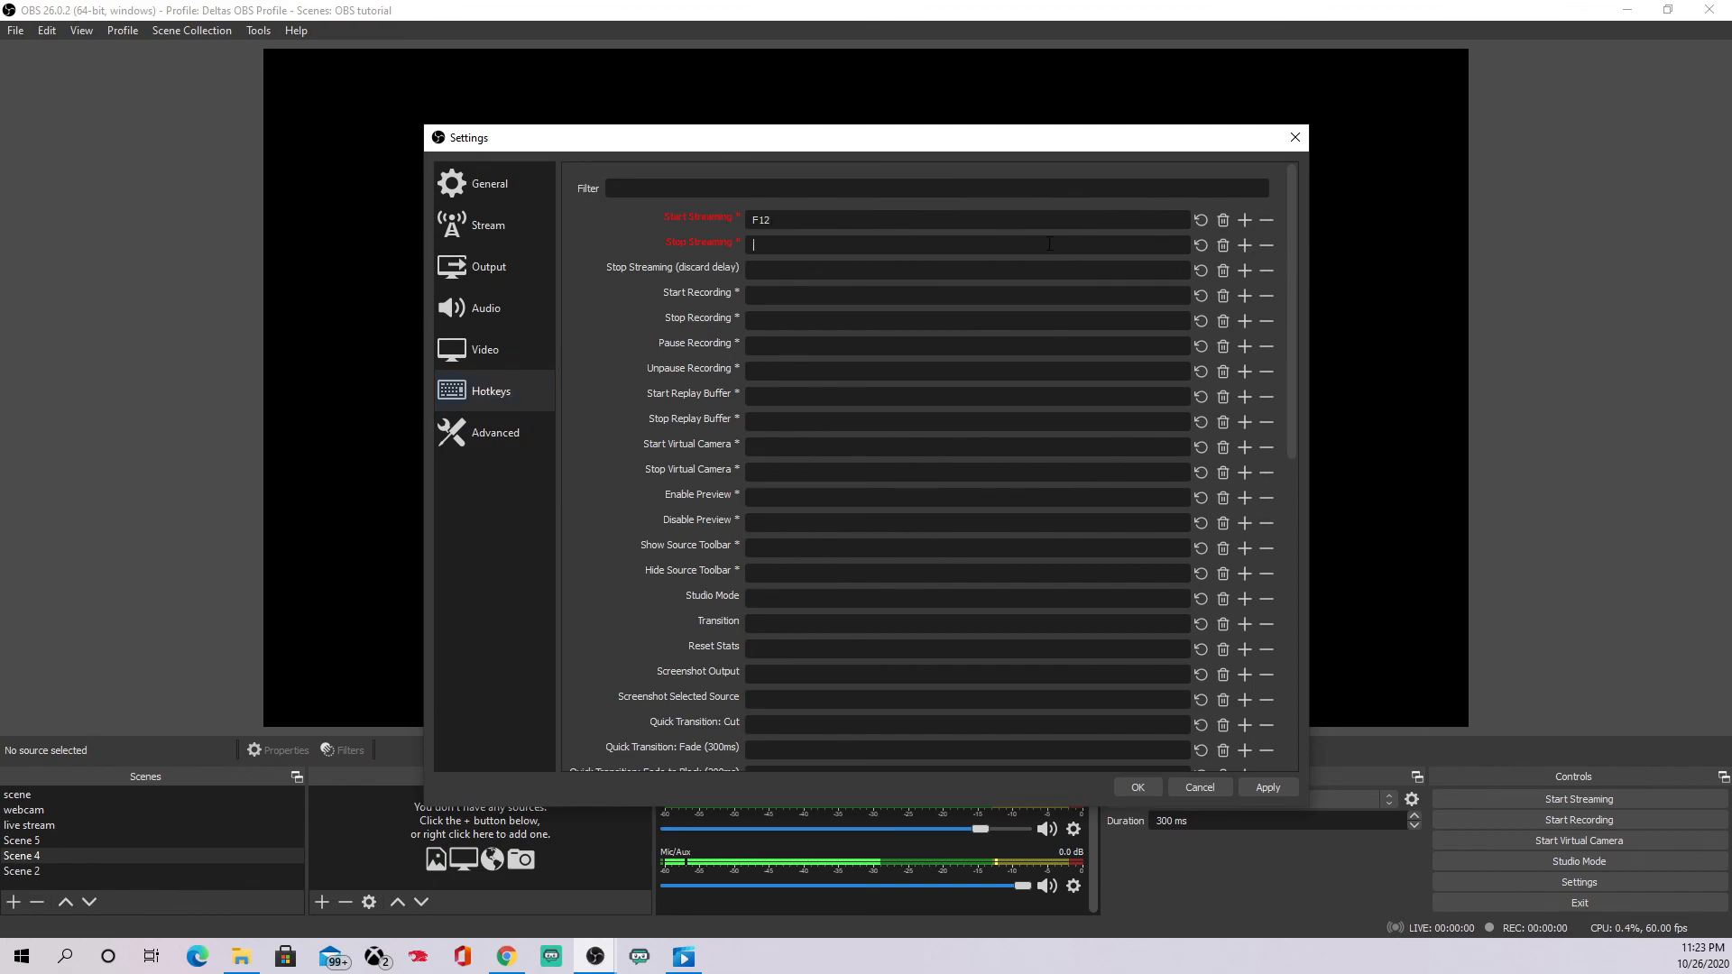
key(F12)
Clear the hotkeys assigned to Start Streaming and Stop Streaming.
click(725, 241)
key(BackSpace)
click(1215, 244)
click(1223, 222)
Review the hotkey entries for transitions, scene switching, and muting the desktop audio and microphone.
scroll(963, 315, down, 3)
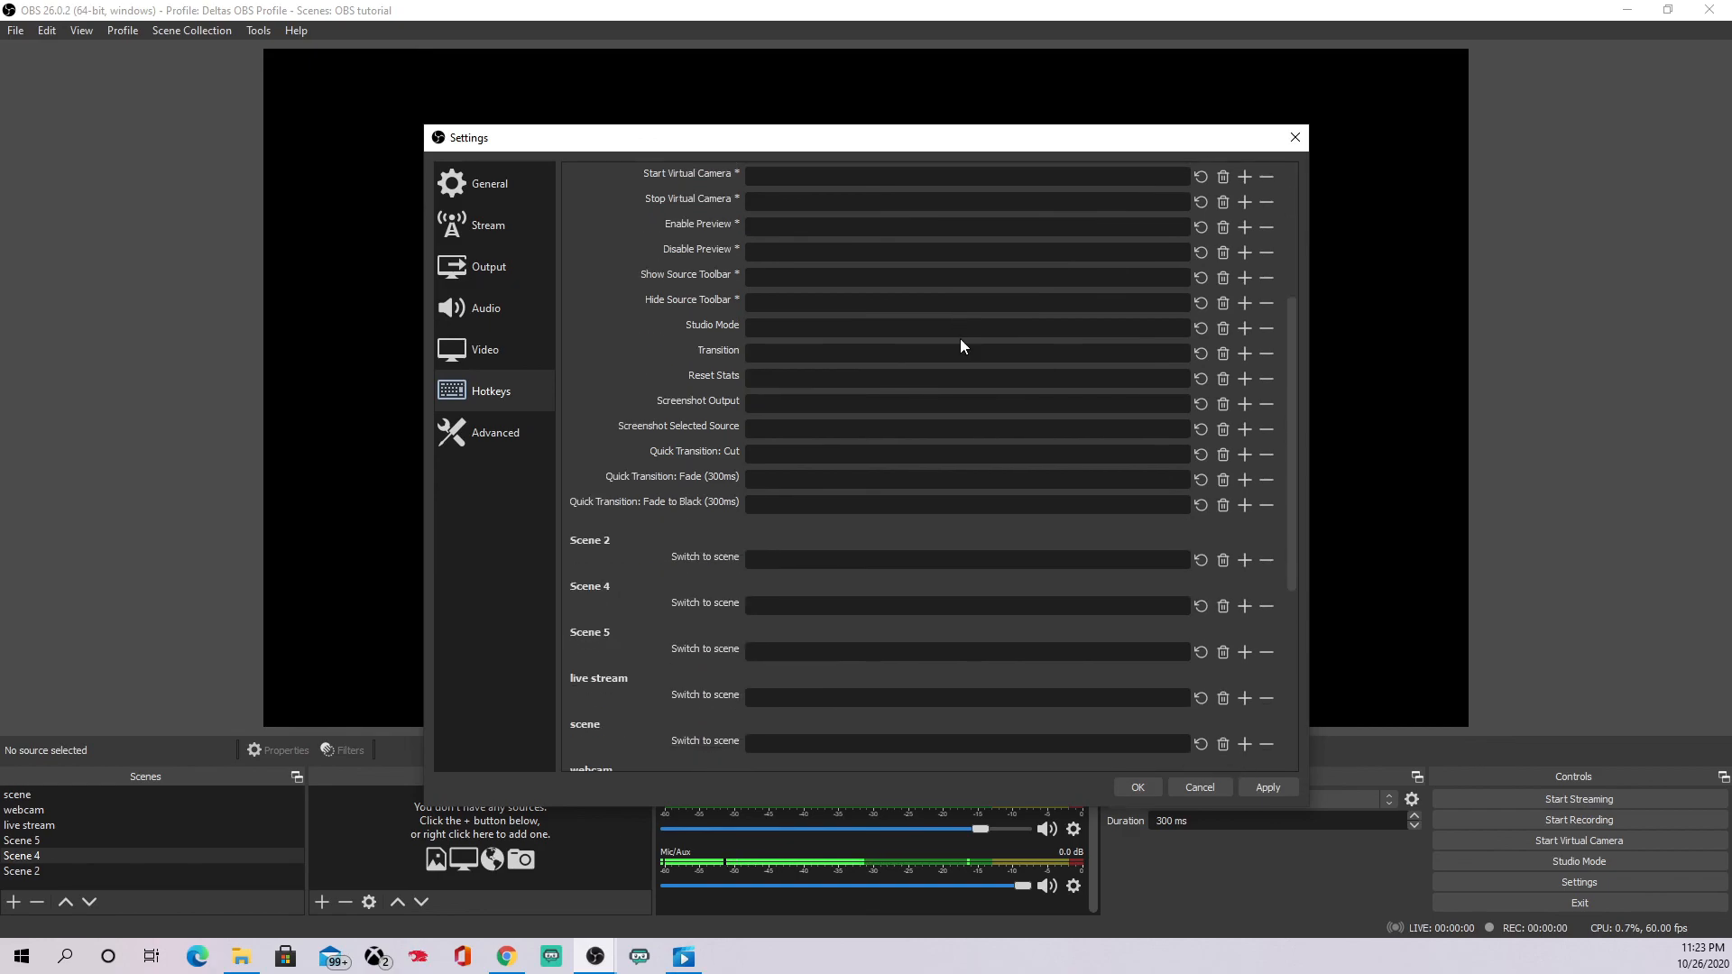
scroll(893, 462, down, 2)
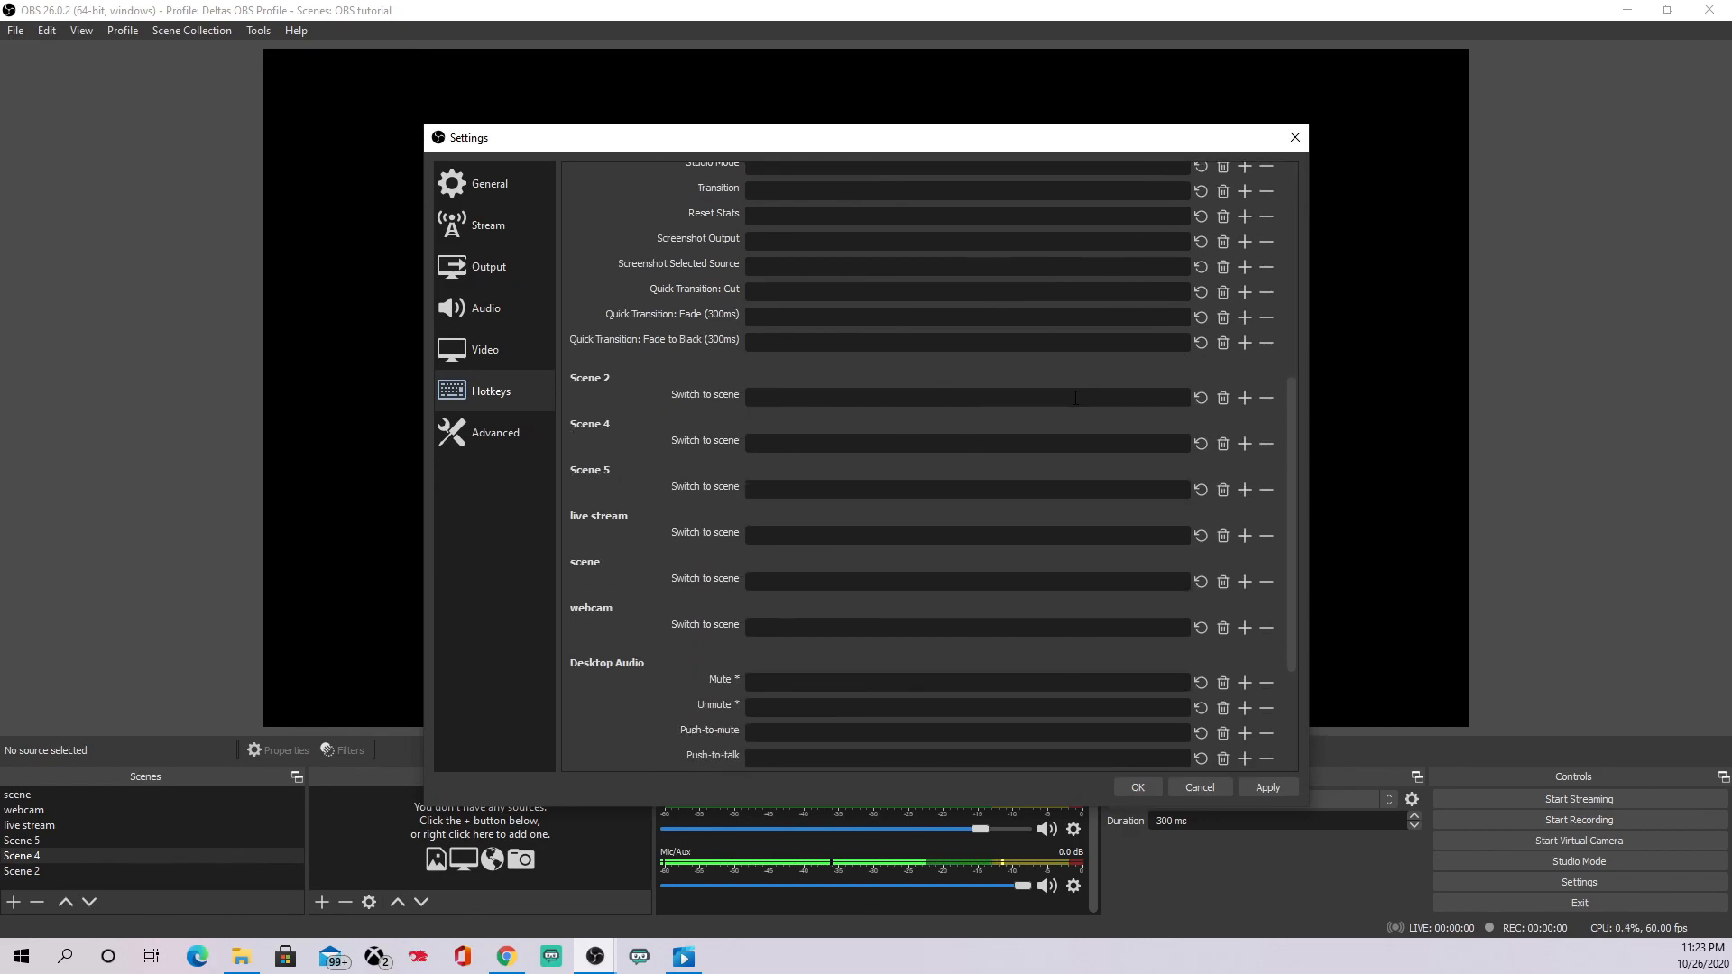
scroll(1070, 398, down, 3)
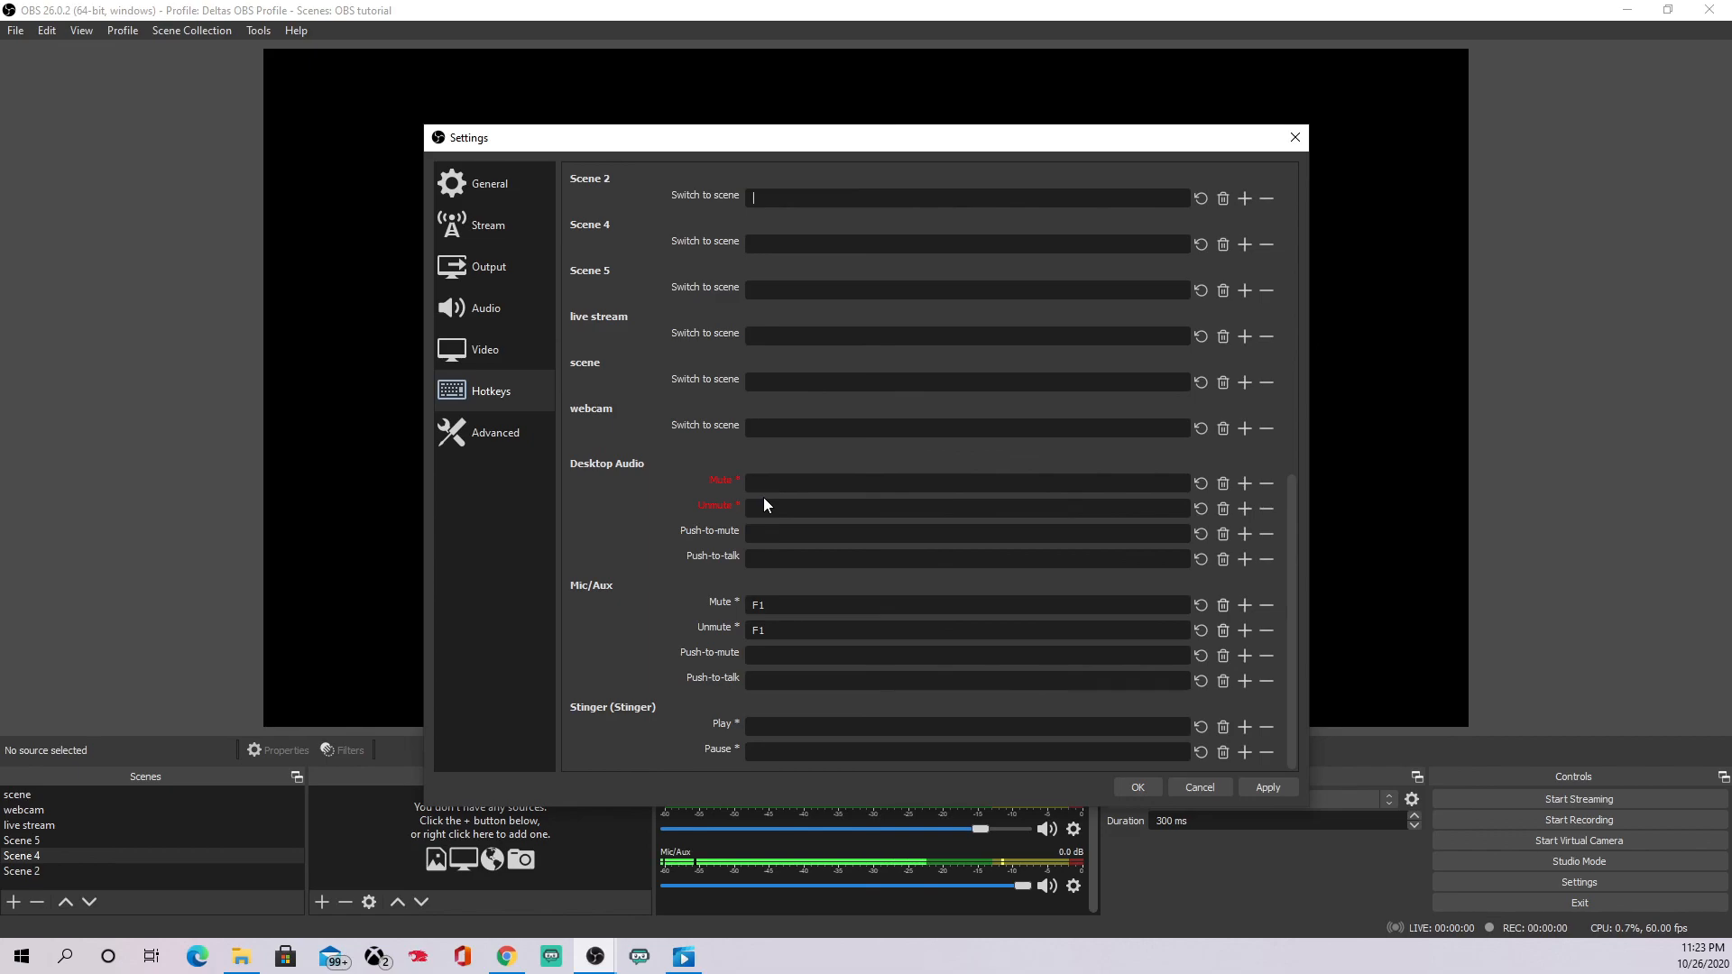
scroll(763, 496, up, 10)
Compare the process priority choices in the advanced settings and select High.
click(489, 432)
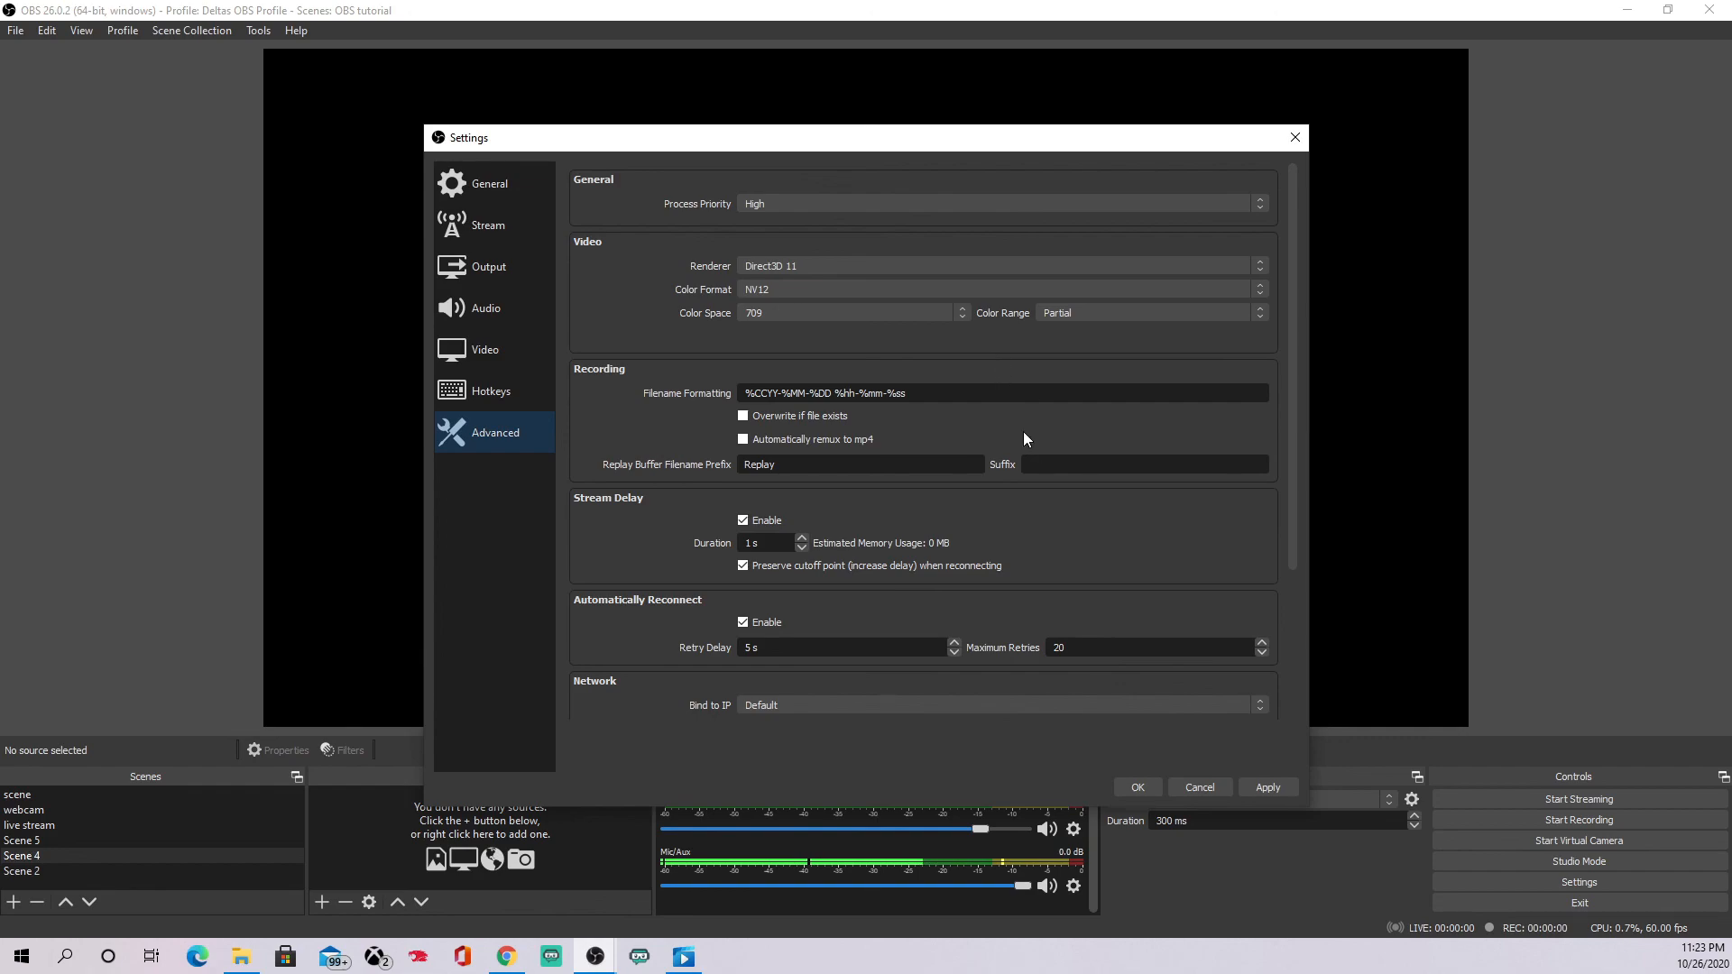
scroll(1040, 595, down, 3)
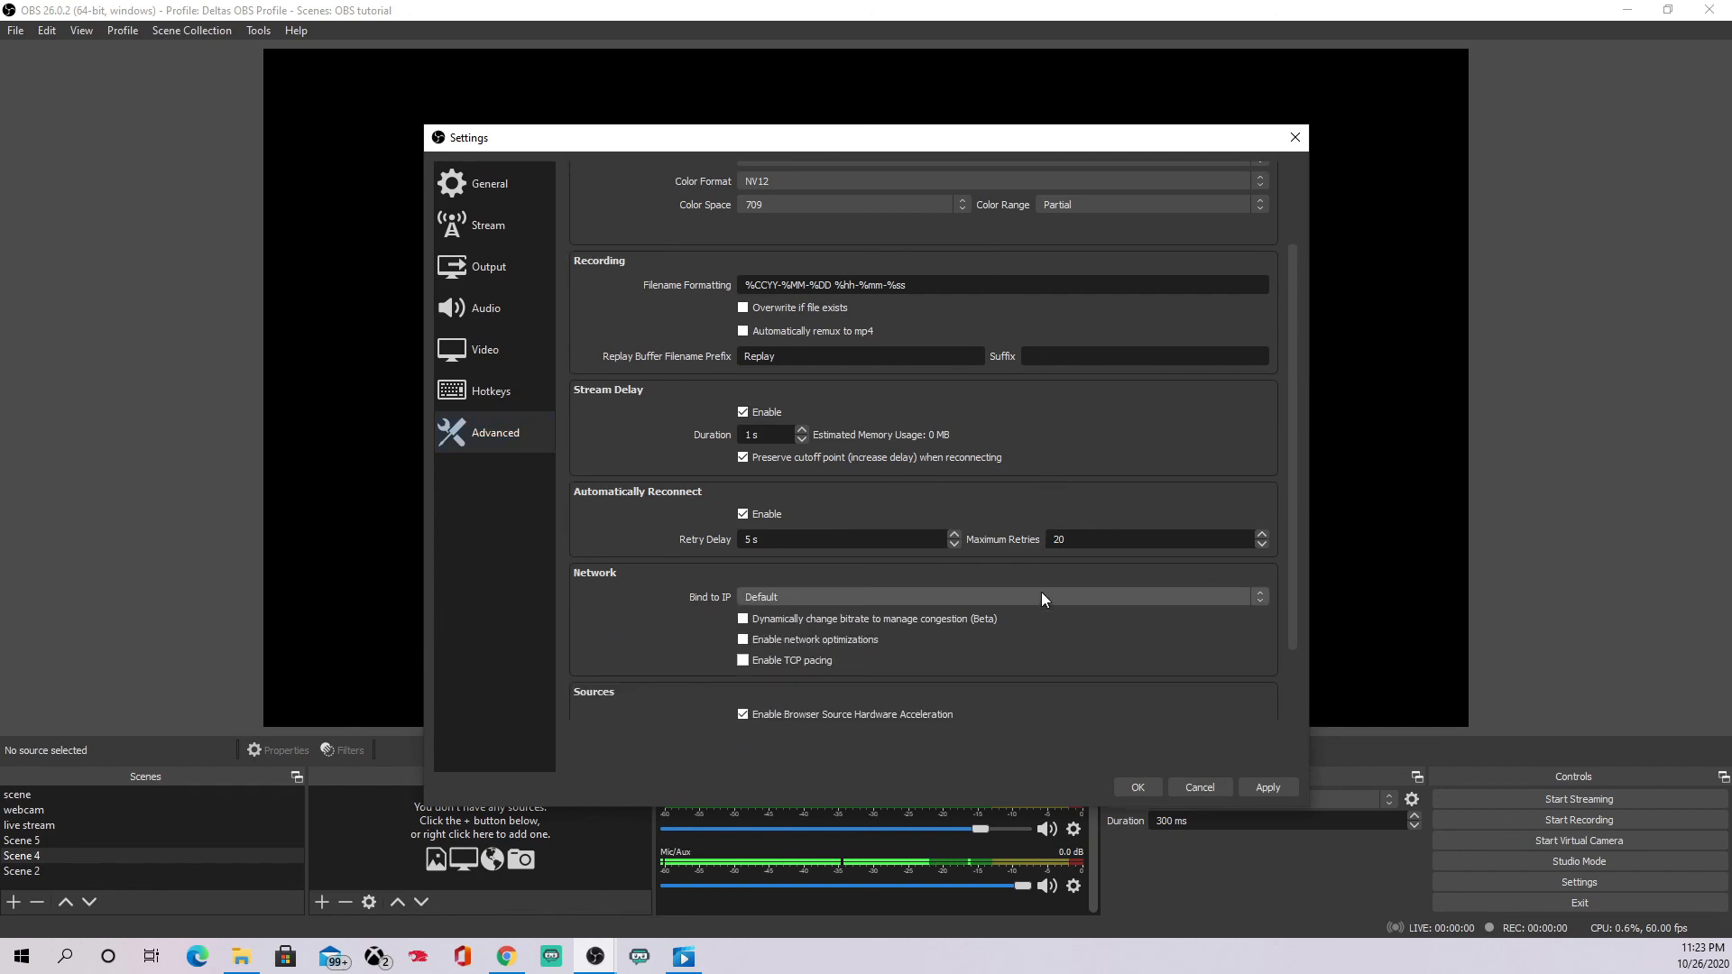
scroll(863, 472, up, 3)
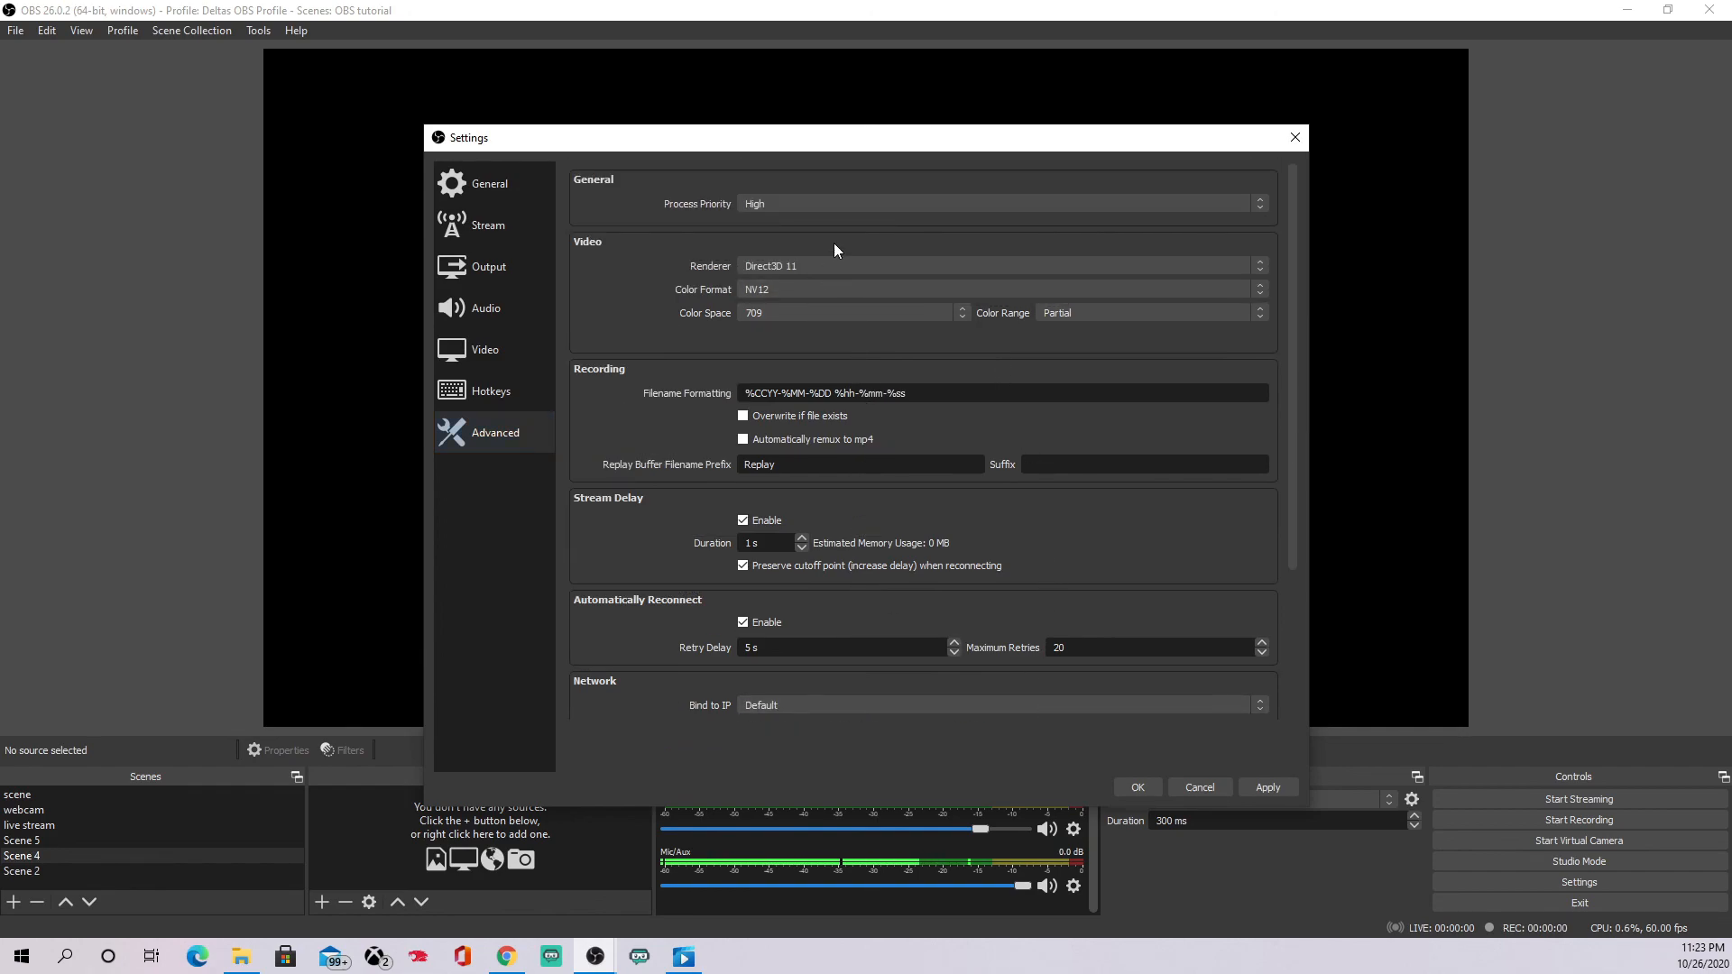
click(938, 208)
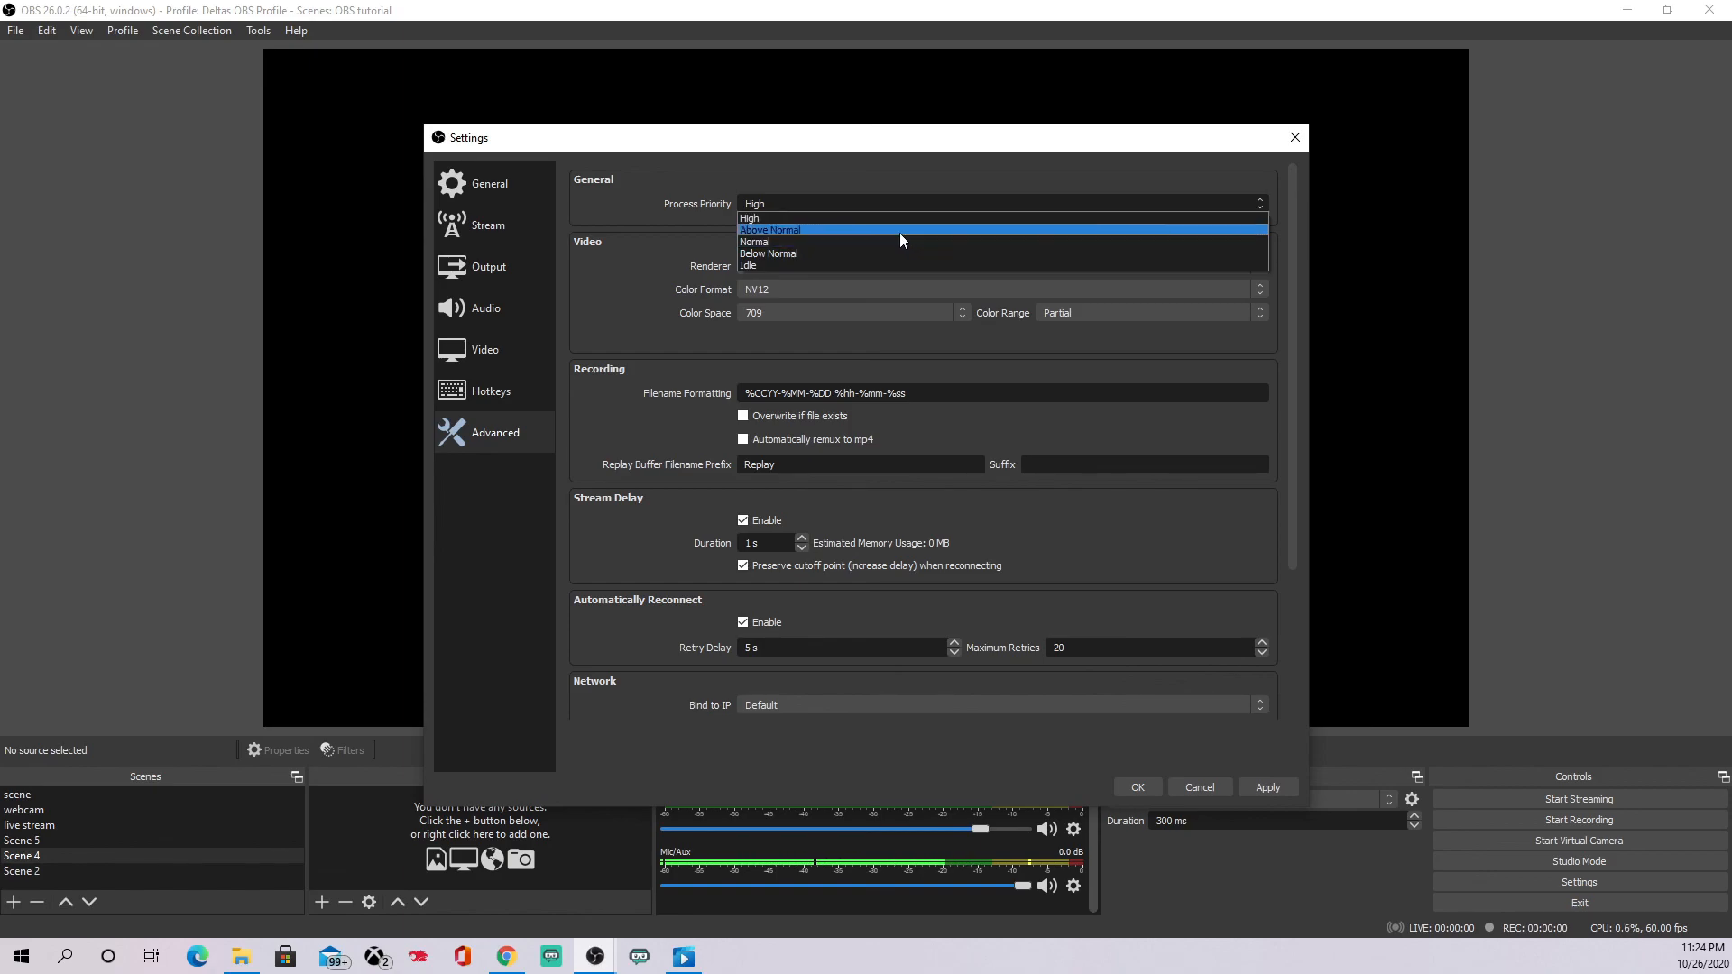
click(881, 215)
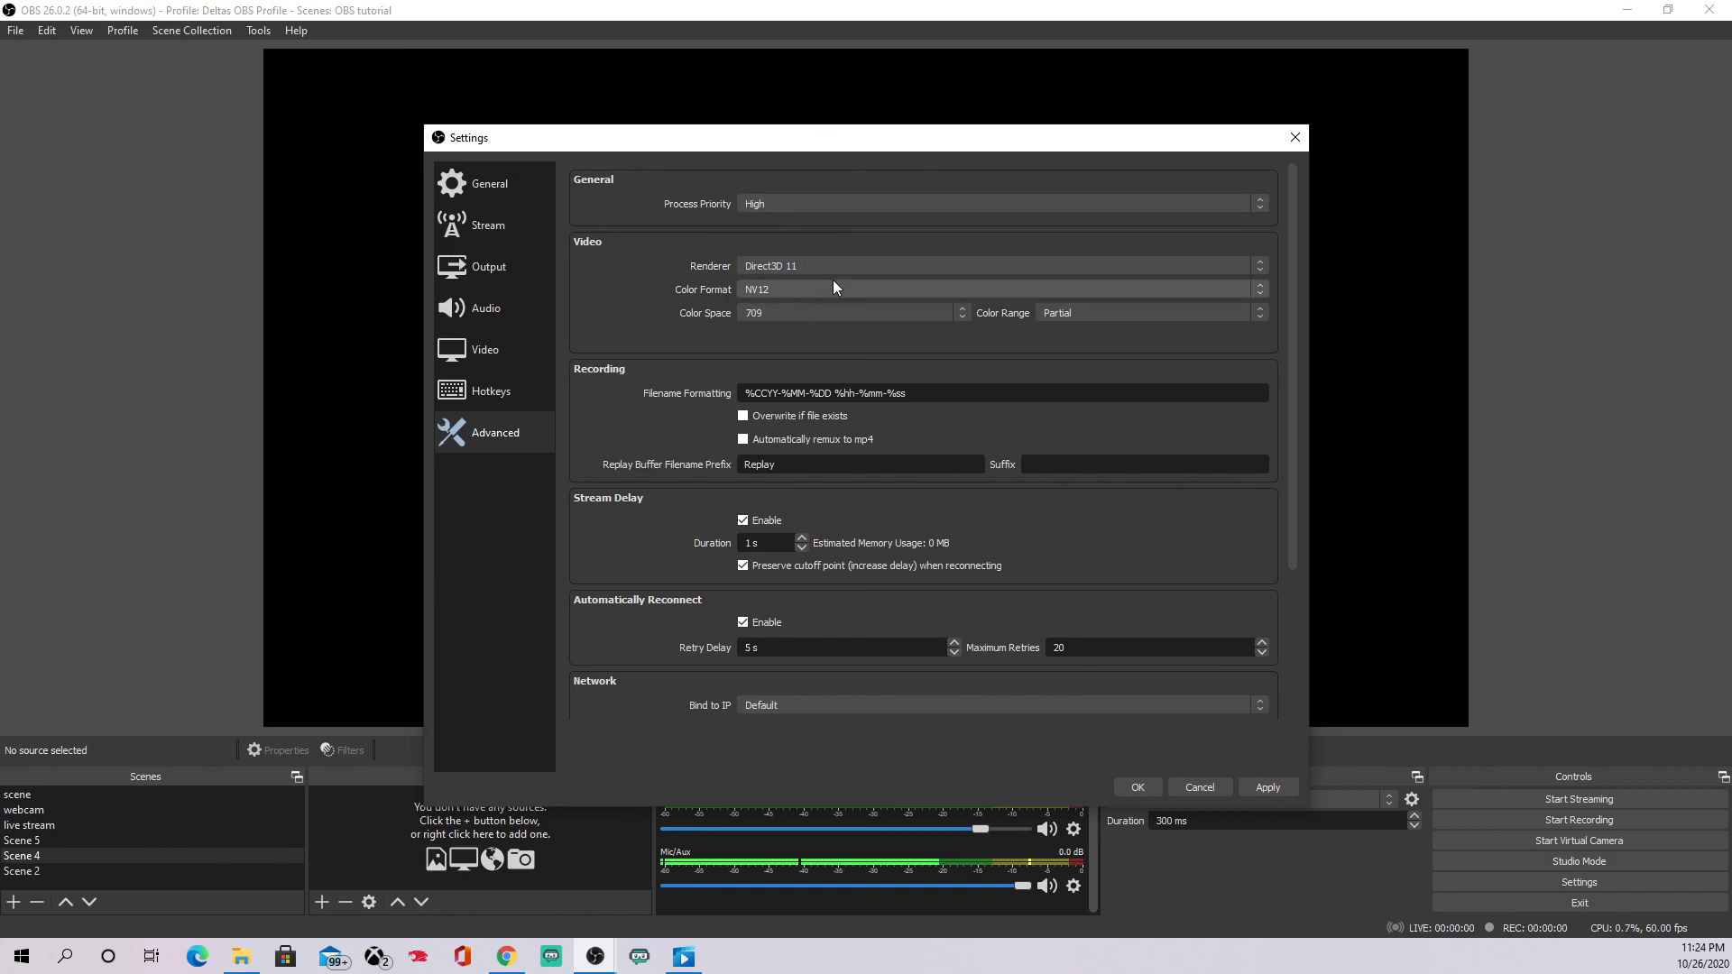
click(837, 204)
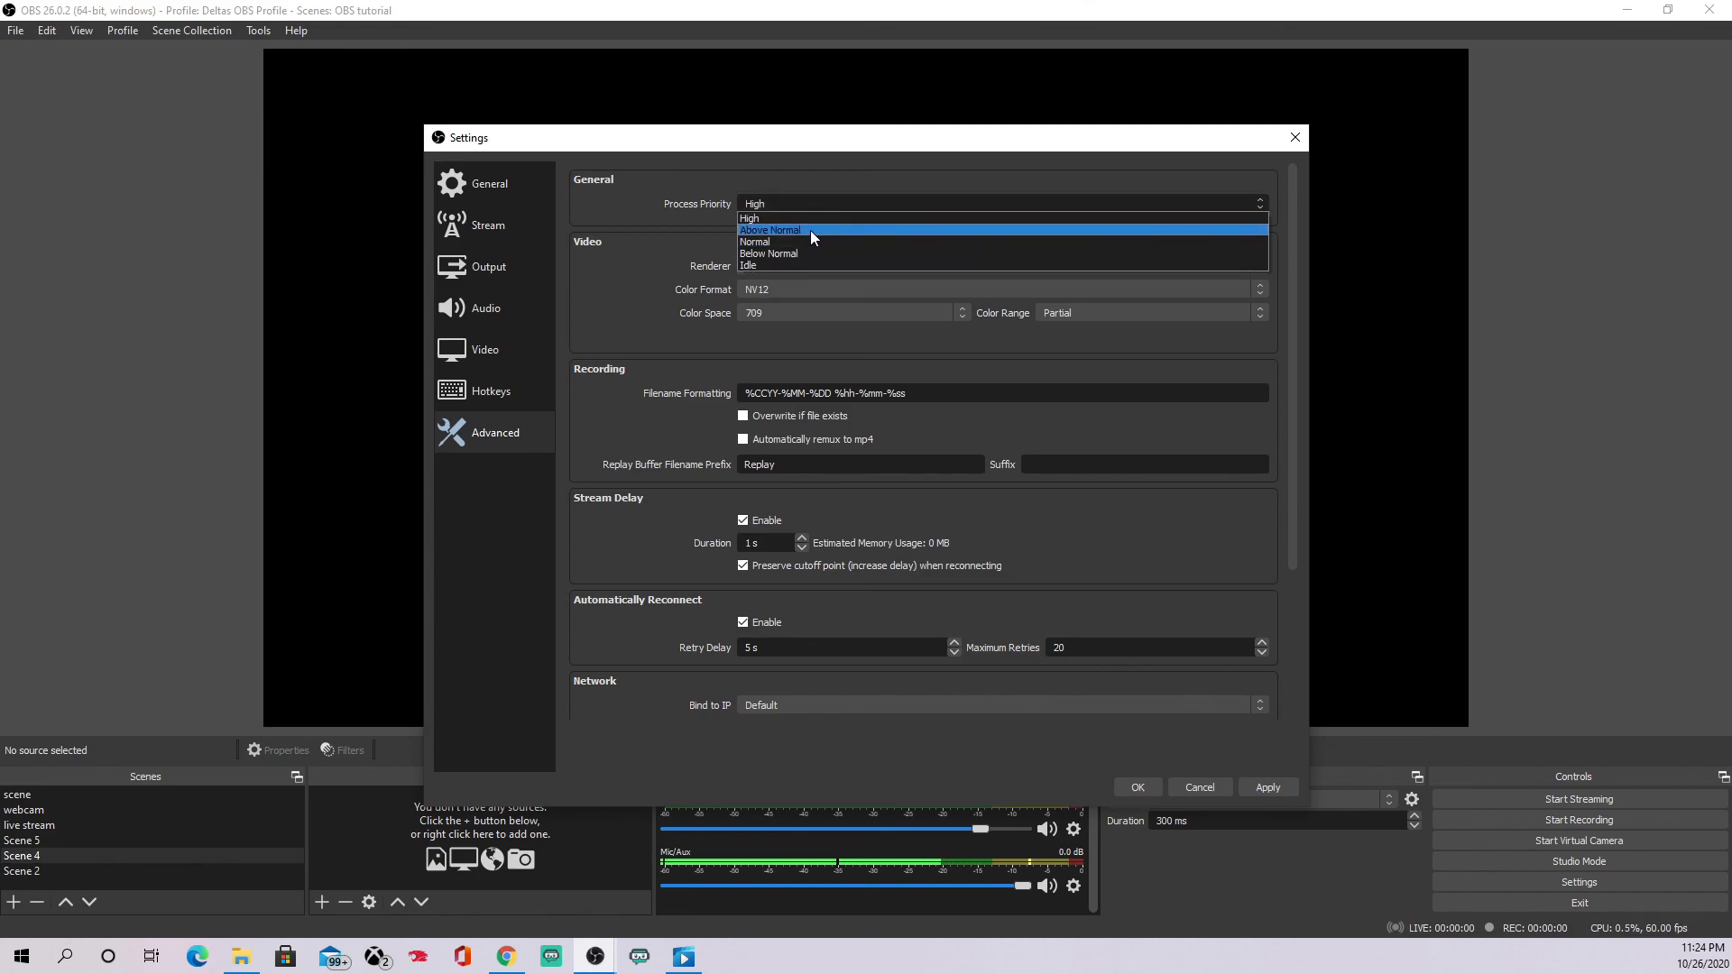
click(814, 218)
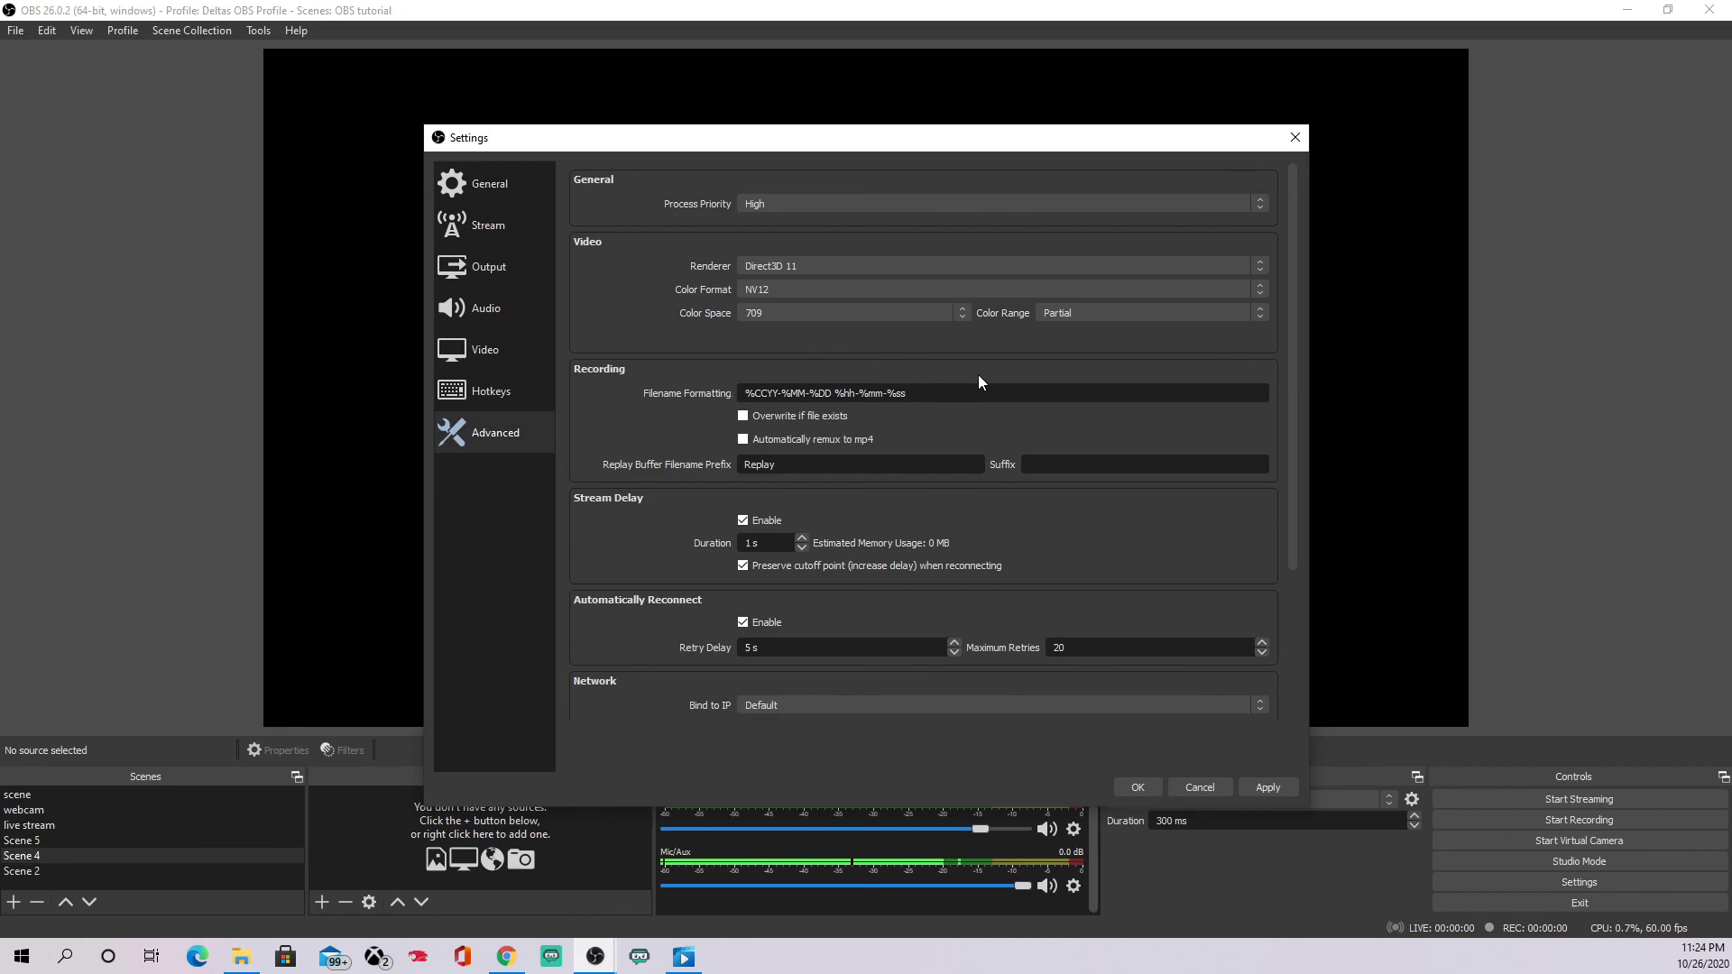
Examine the recording, stream delay, automatic reconnect, network, source and hotkey options in the advanced settings.
scroll(959, 510, down, 2)
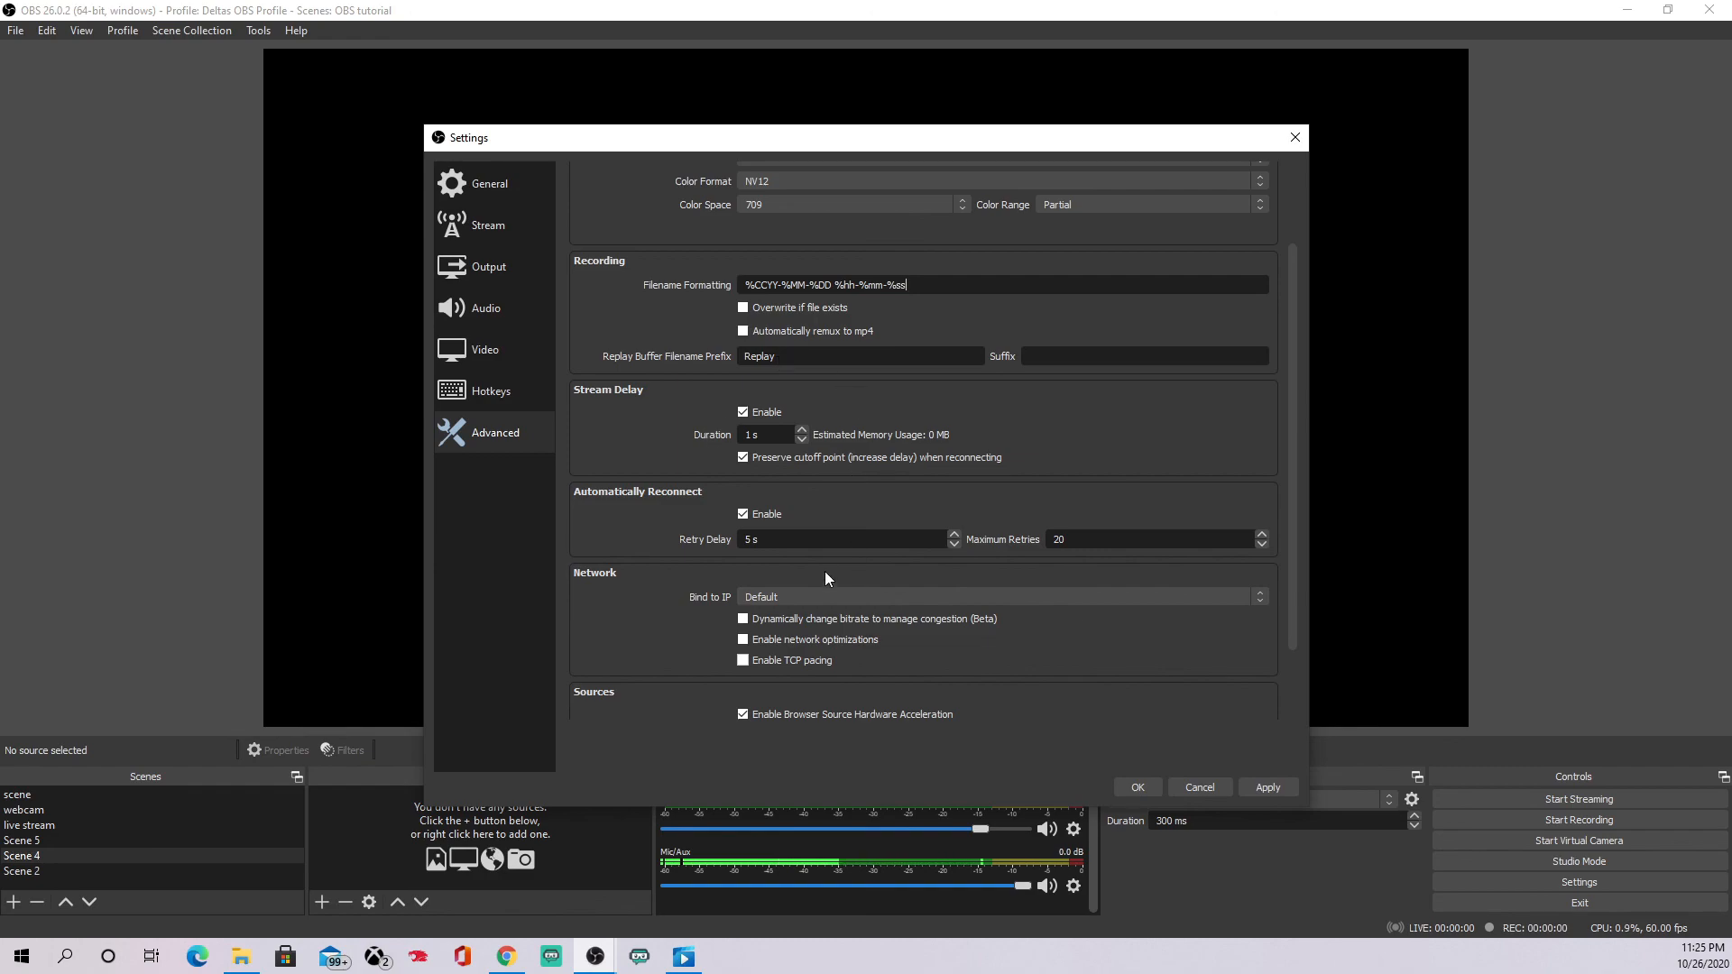
scroll(656, 463, down, 1)
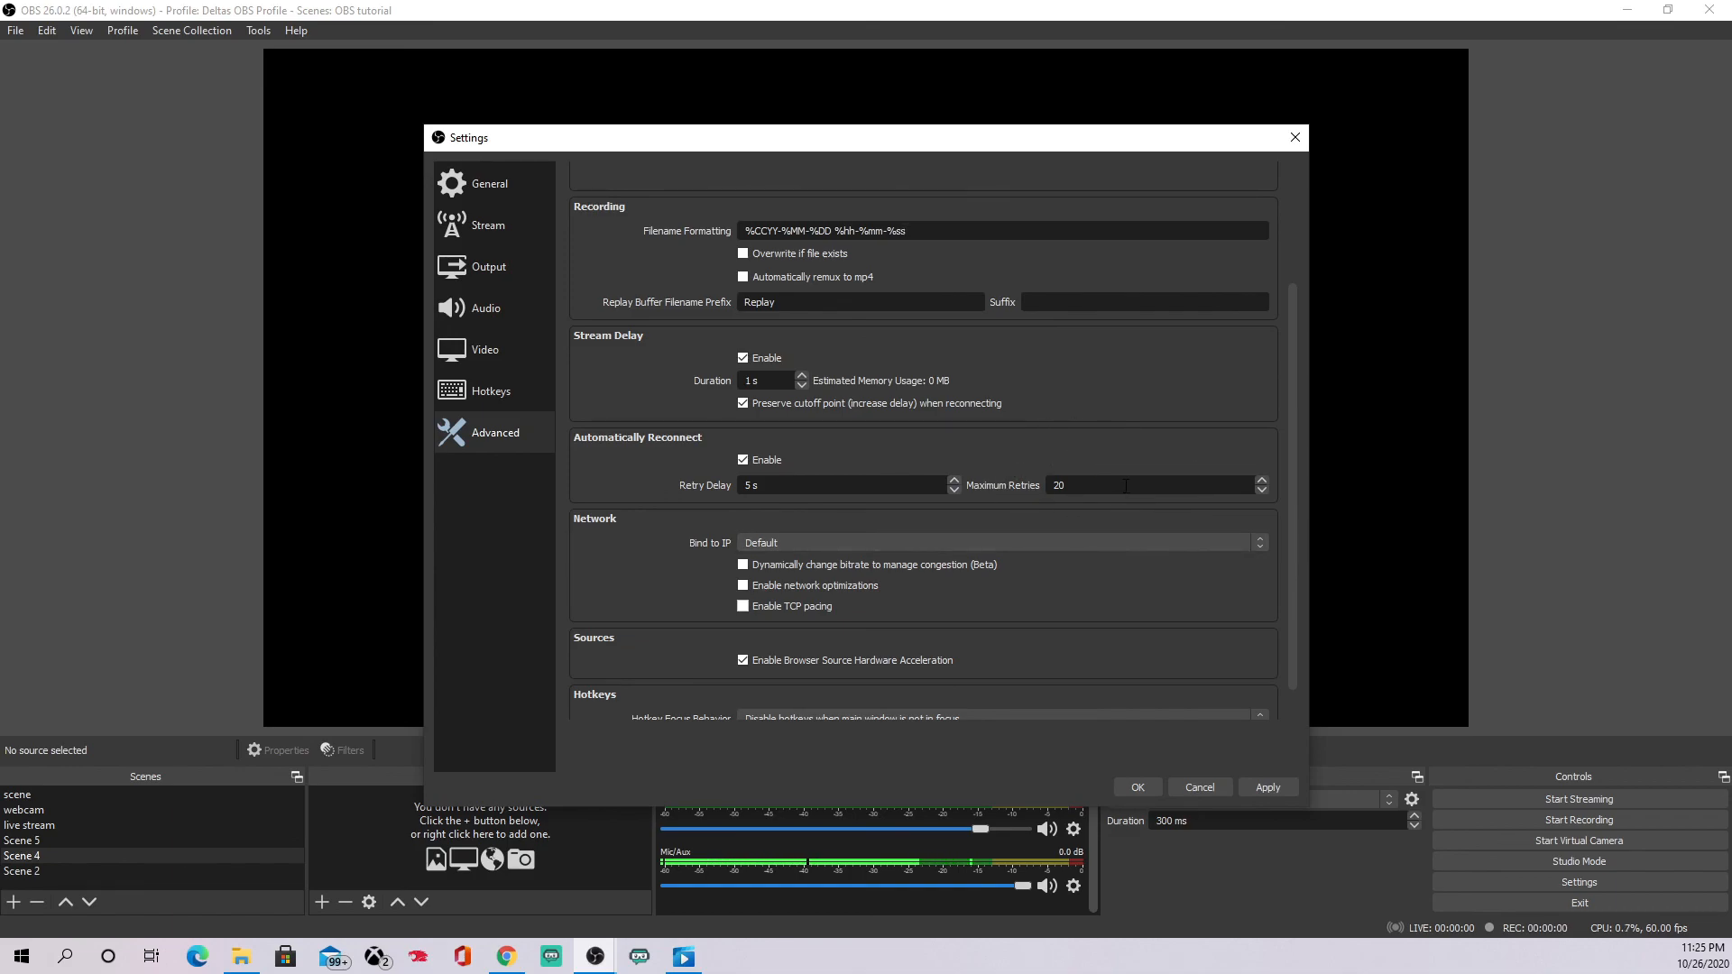
scroll(1069, 541, down, 1)
scroll(998, 637, down, 1)
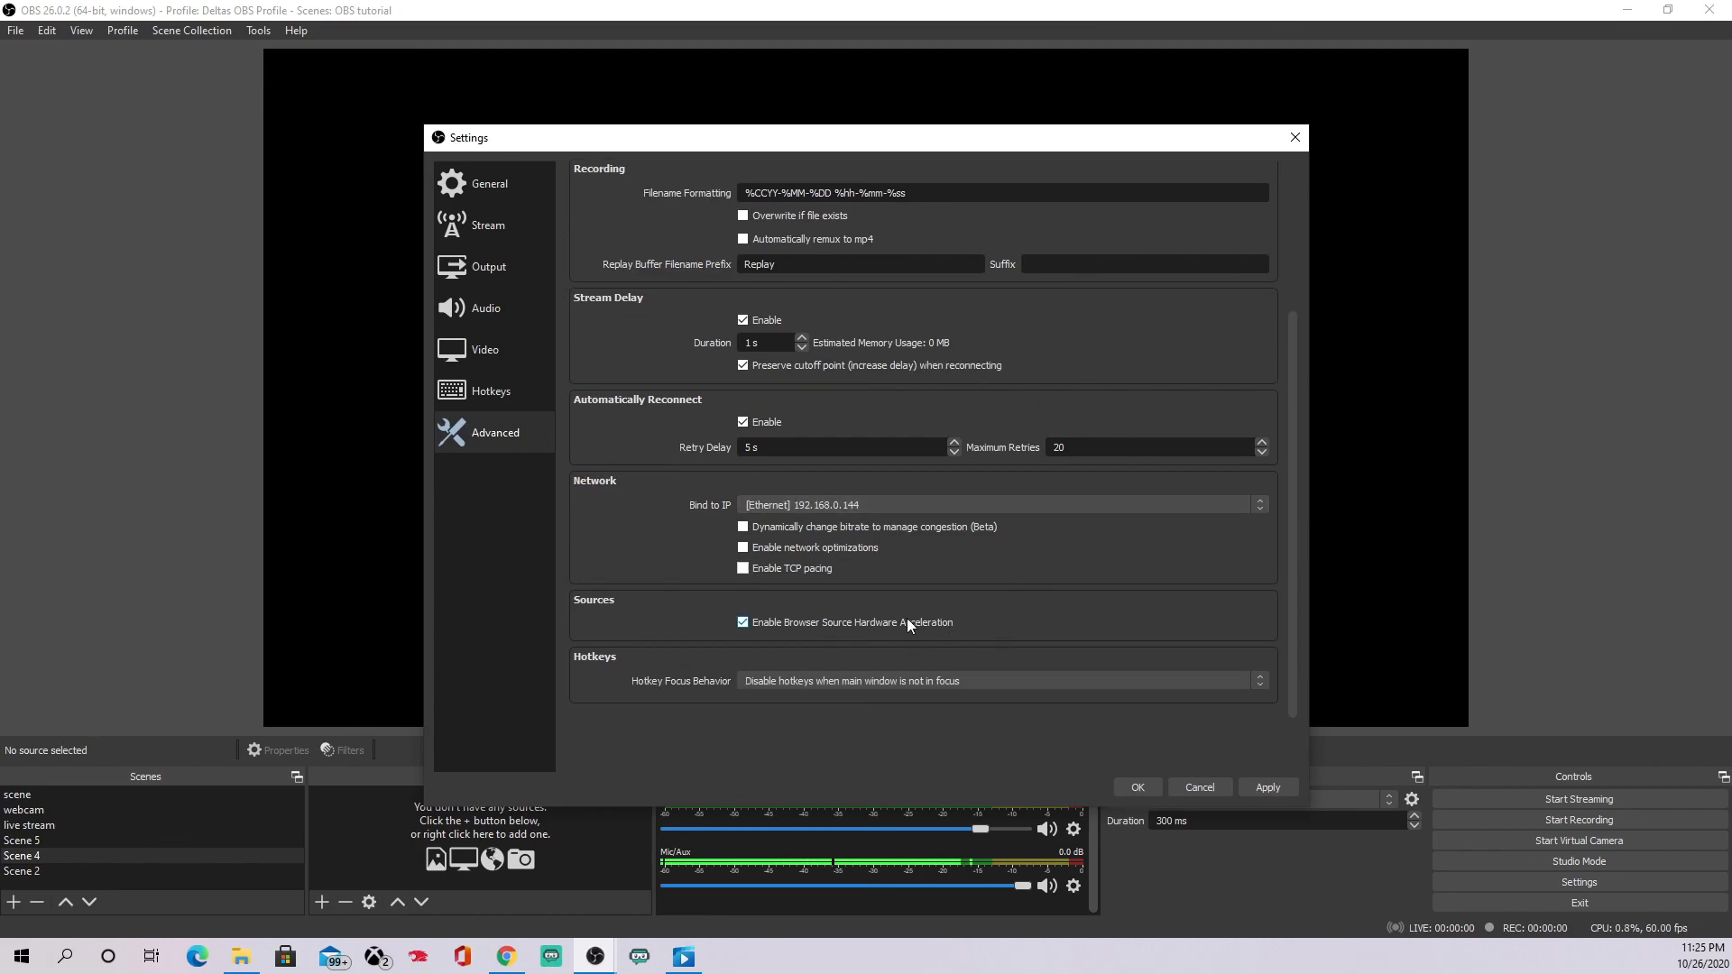
scroll(911, 618, up, 3)
scroll(956, 494, up, 3)
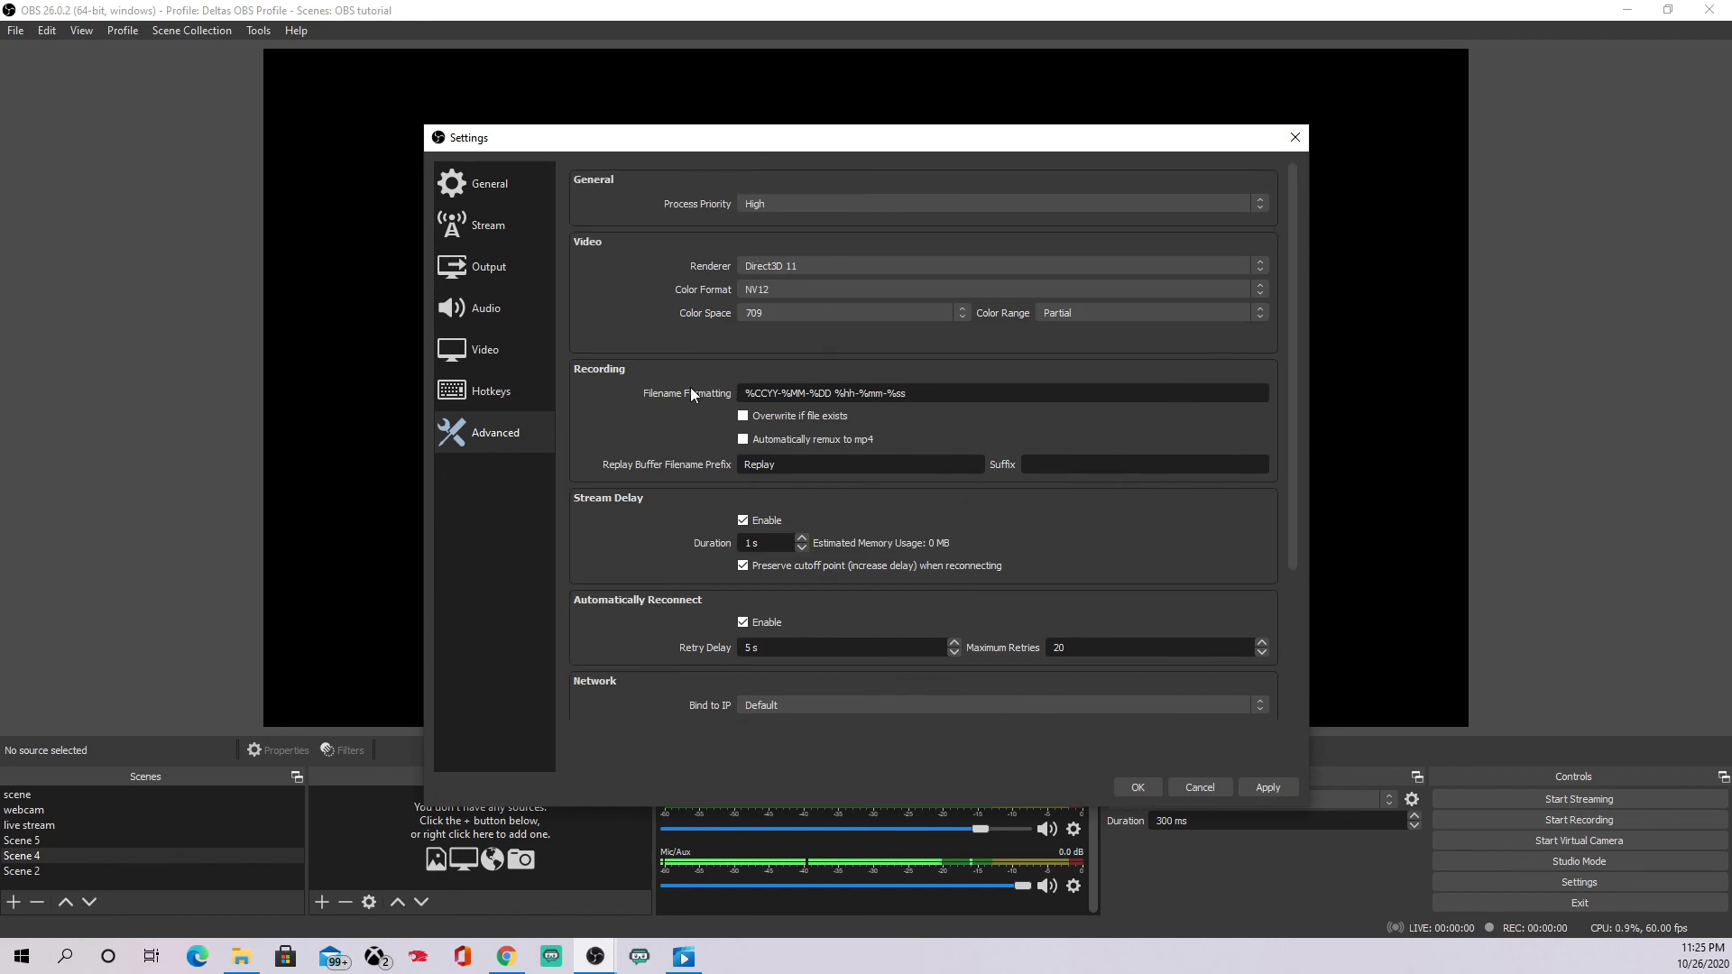
Look back over the hotkey, video, audio, general, stream and output settings, and close the settings with the changes saved.
click(498, 394)
click(492, 347)
click(495, 307)
click(500, 266)
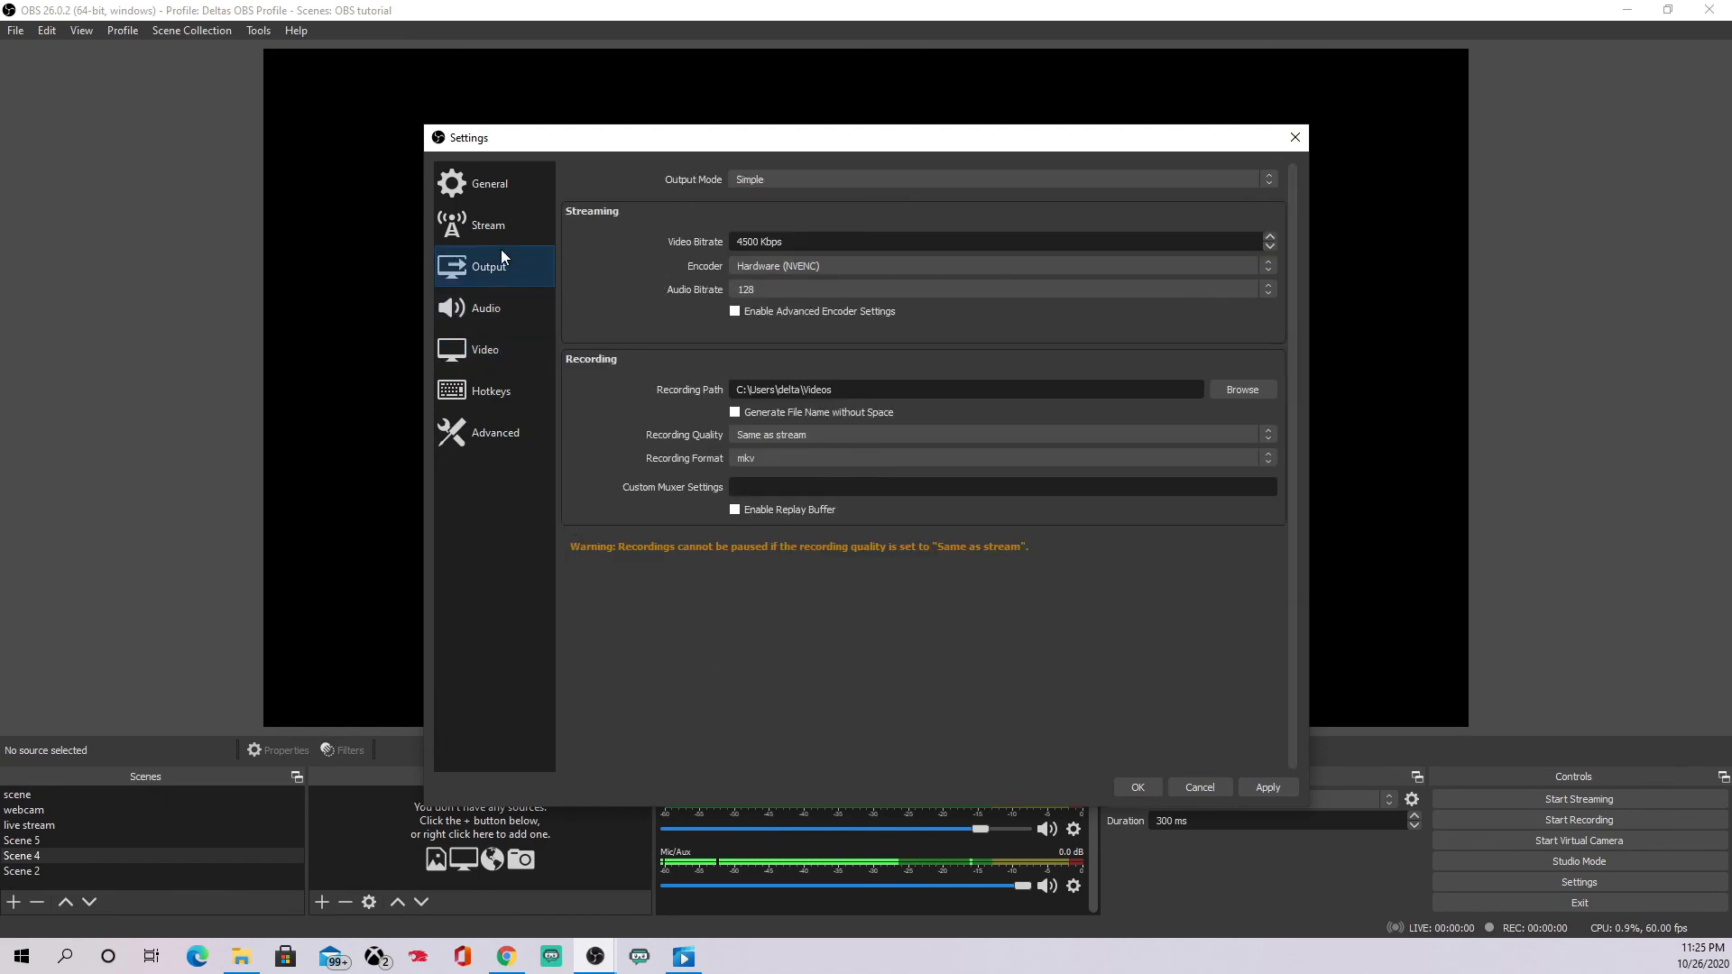
click(501, 228)
click(503, 185)
click(487, 225)
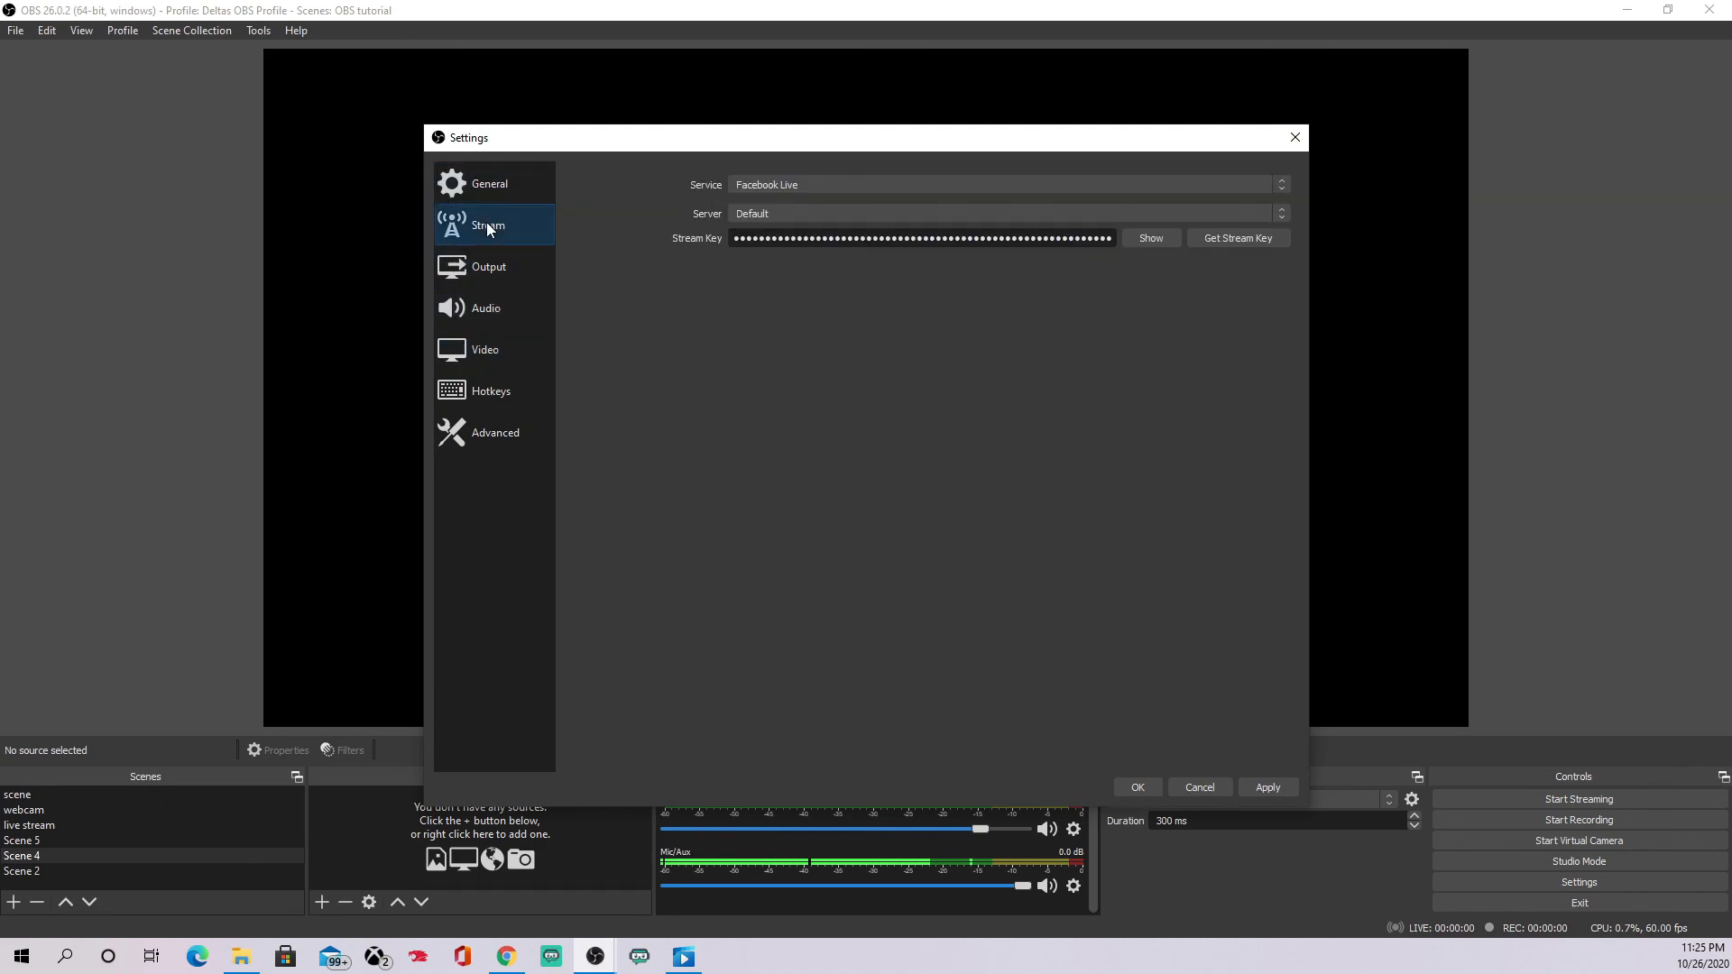
click(501, 266)
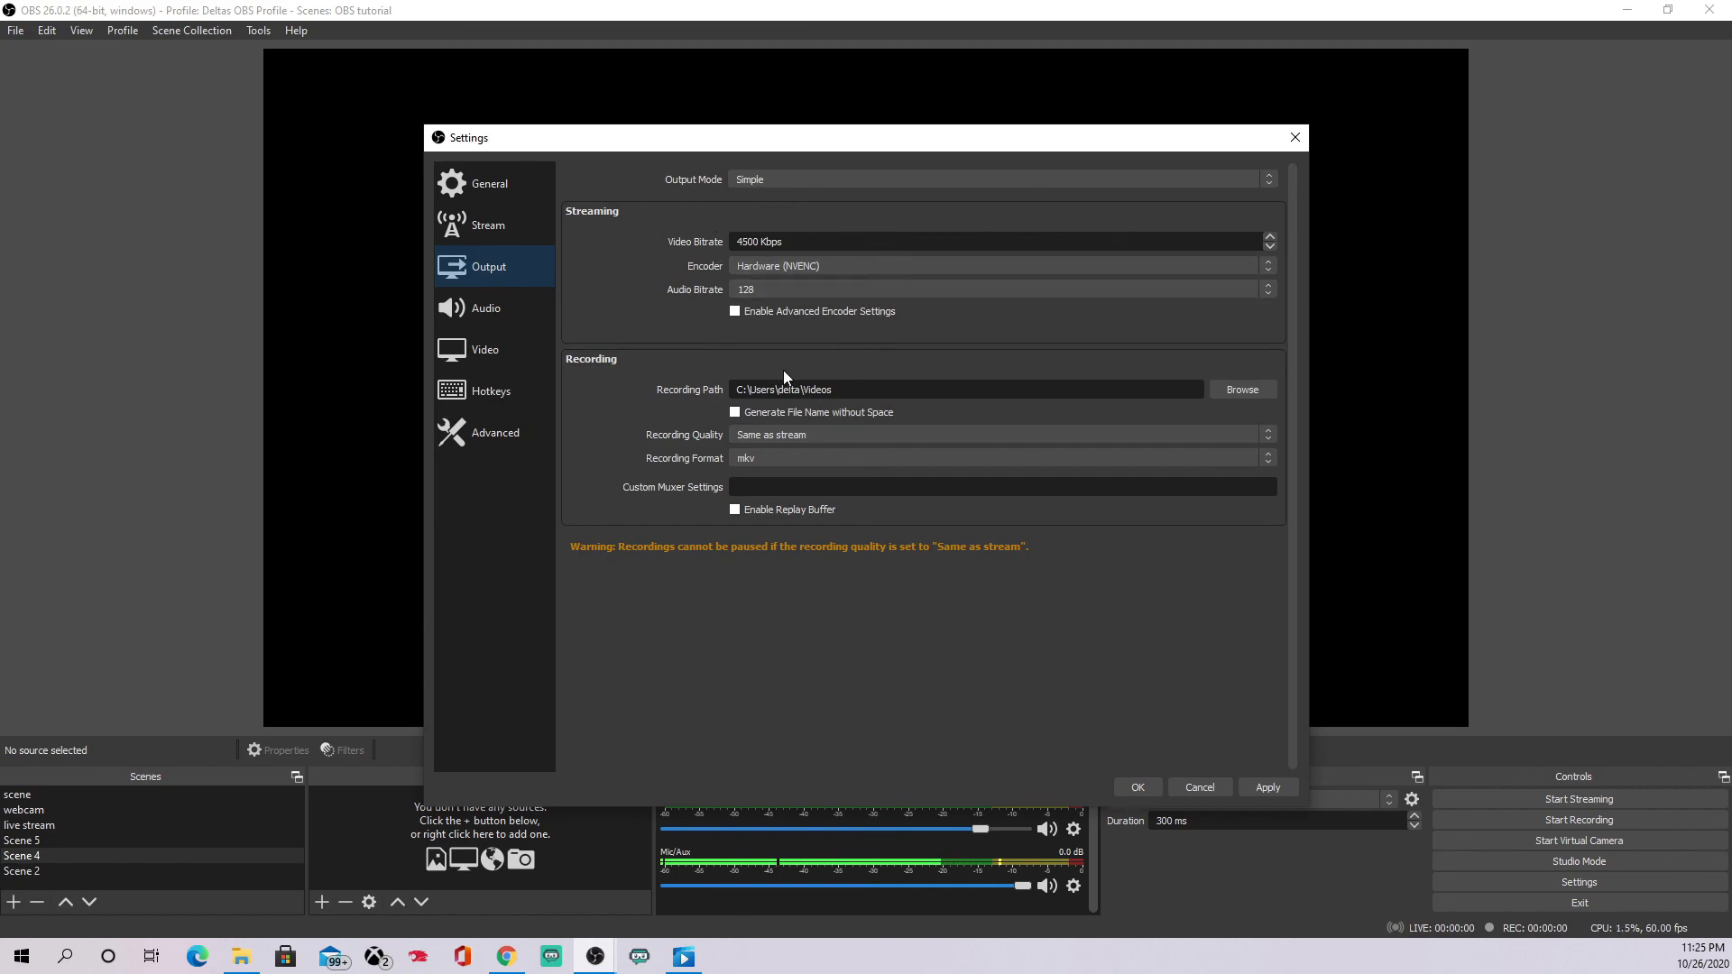
click(1295, 137)
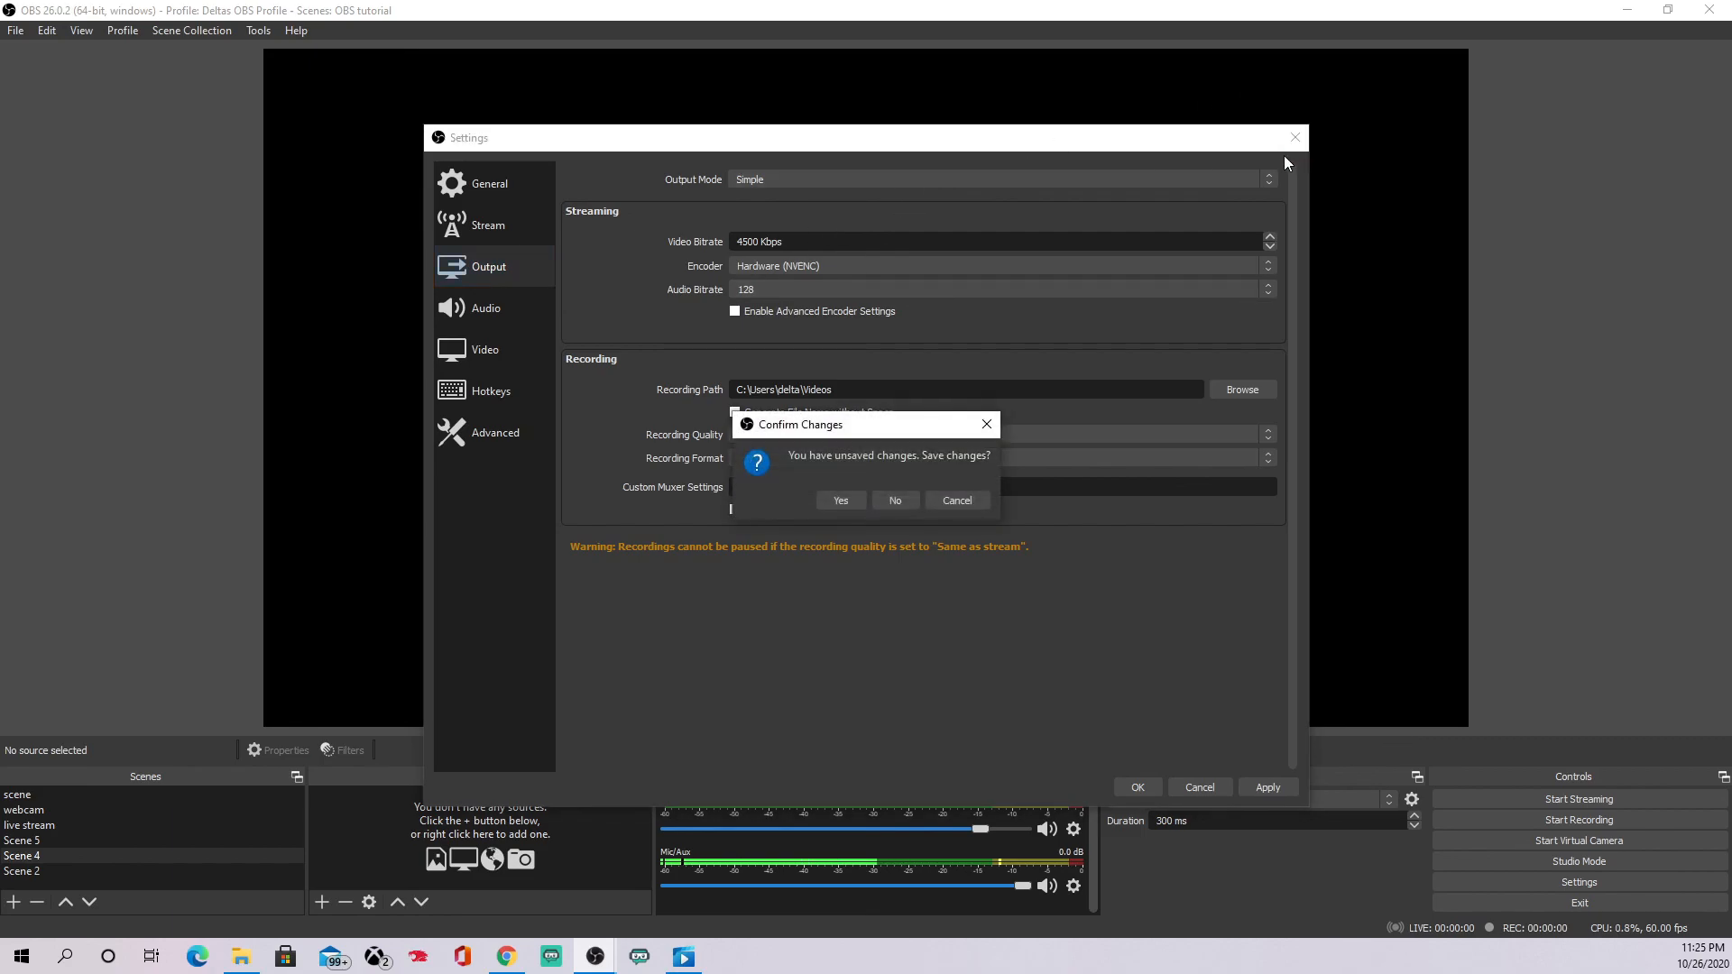
click(841, 499)
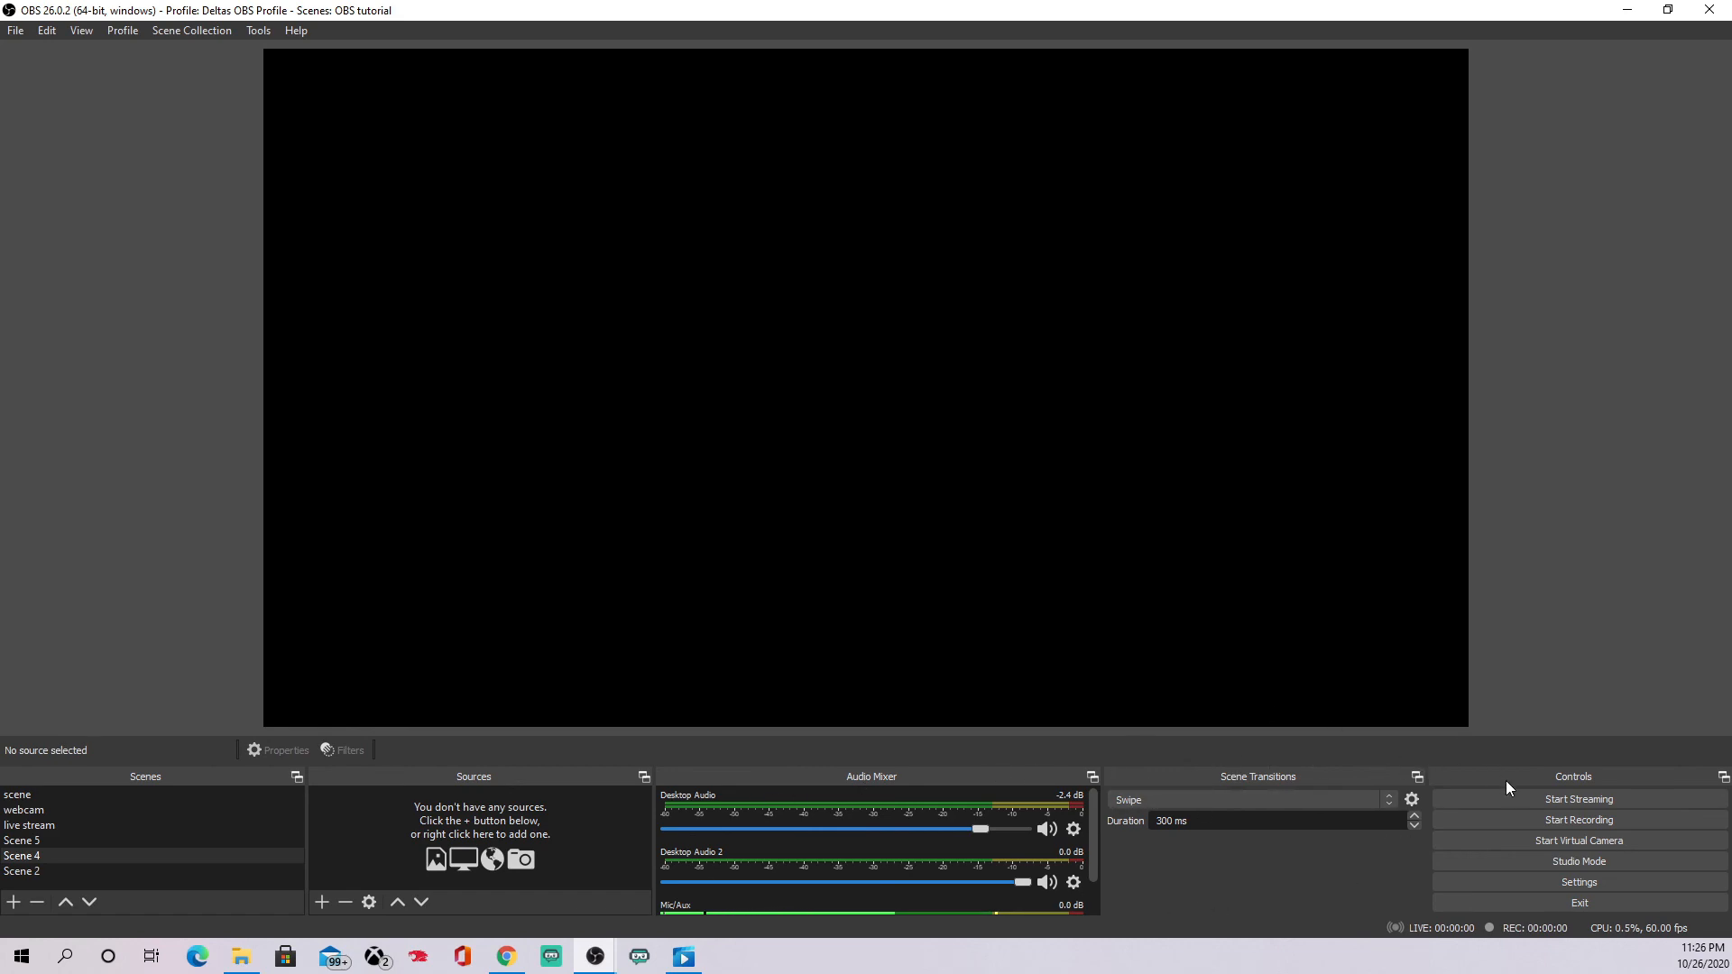
Switch to the Live stream scenes collection to view its scenes, and return to the OBS tutorial collection.
click(81, 30)
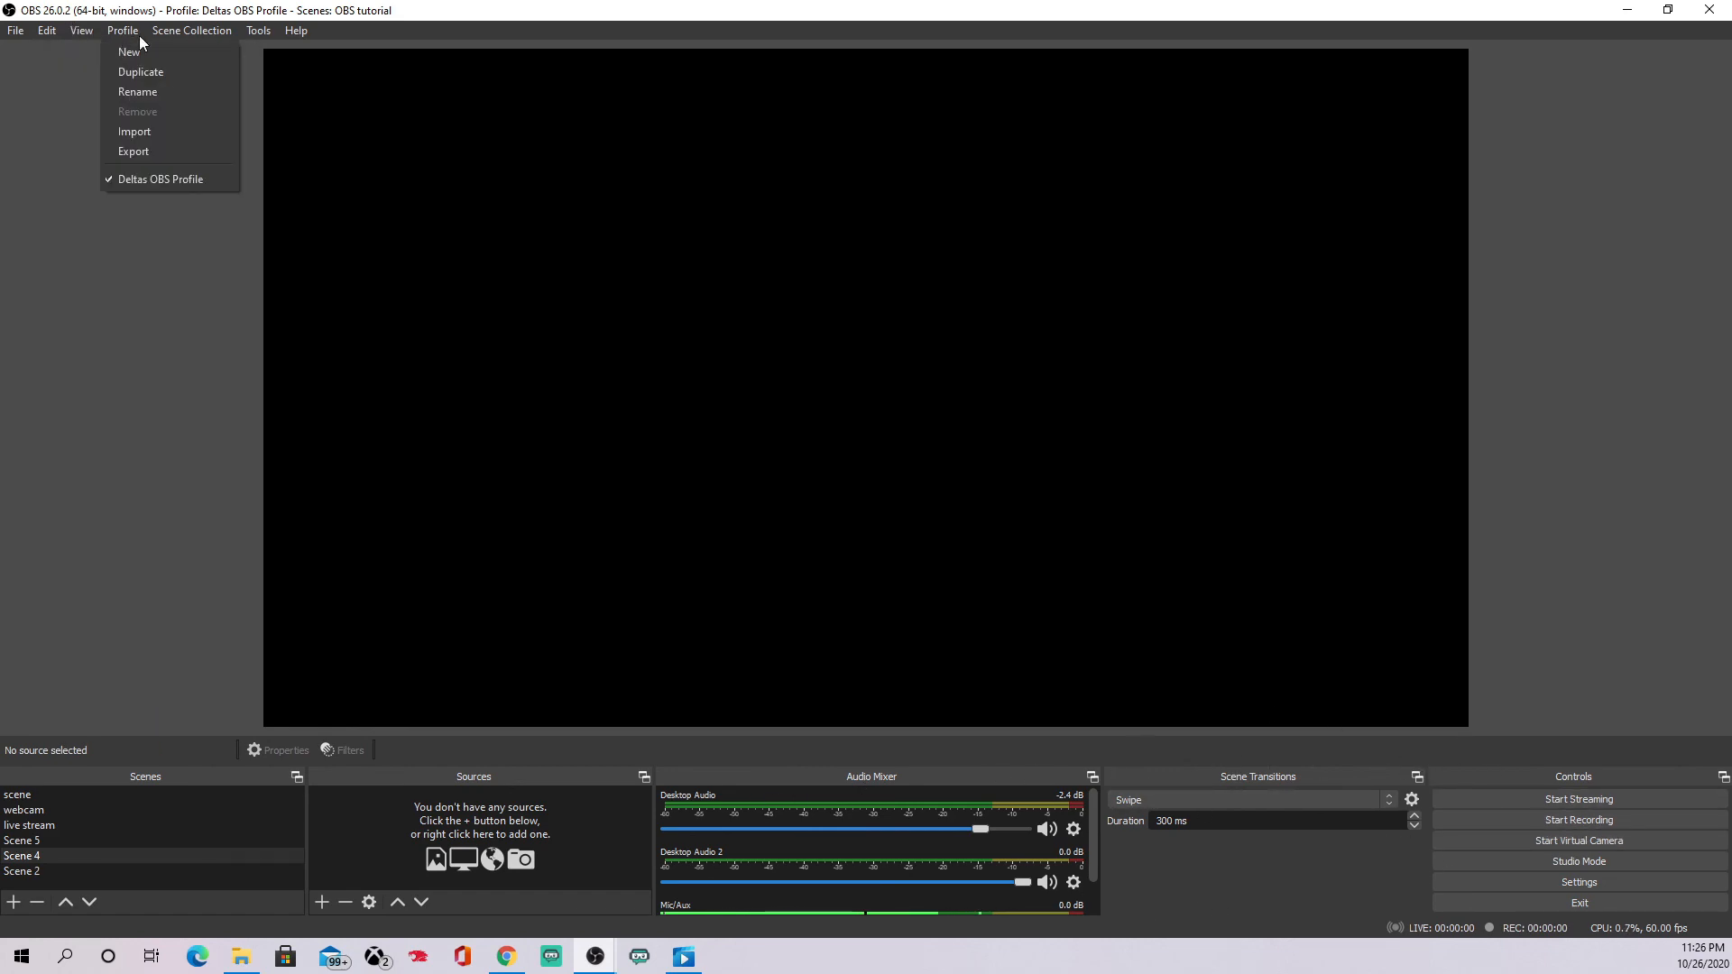
mouse_move(220, 36)
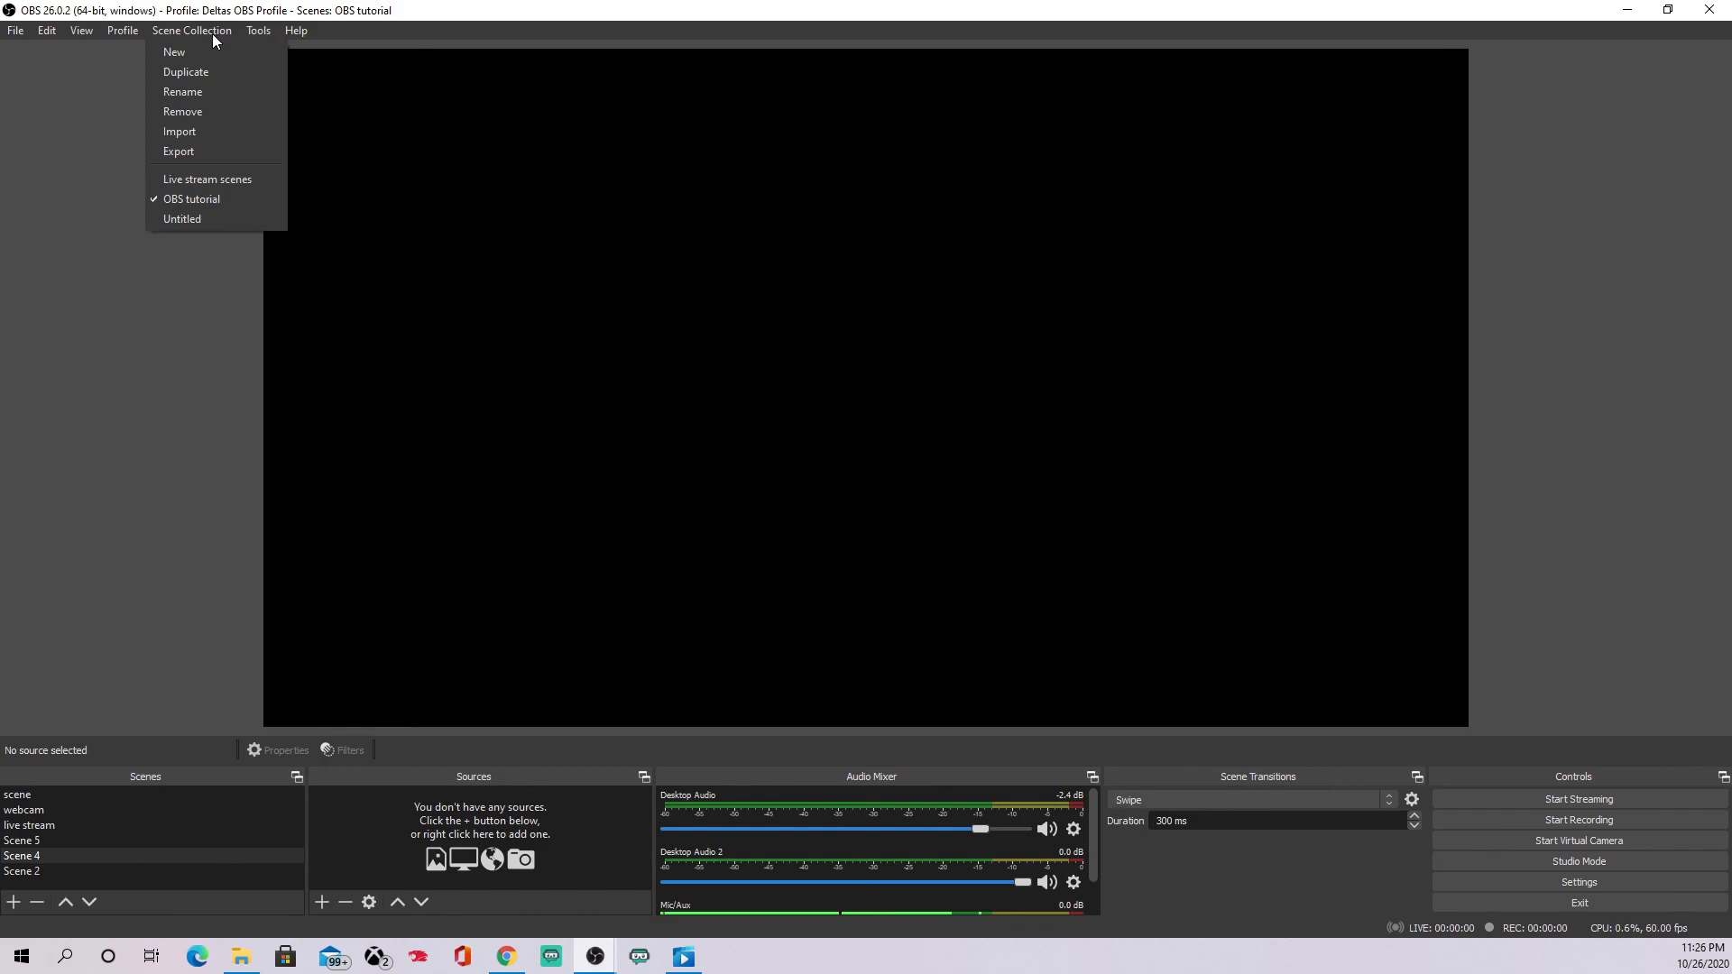
click(217, 179)
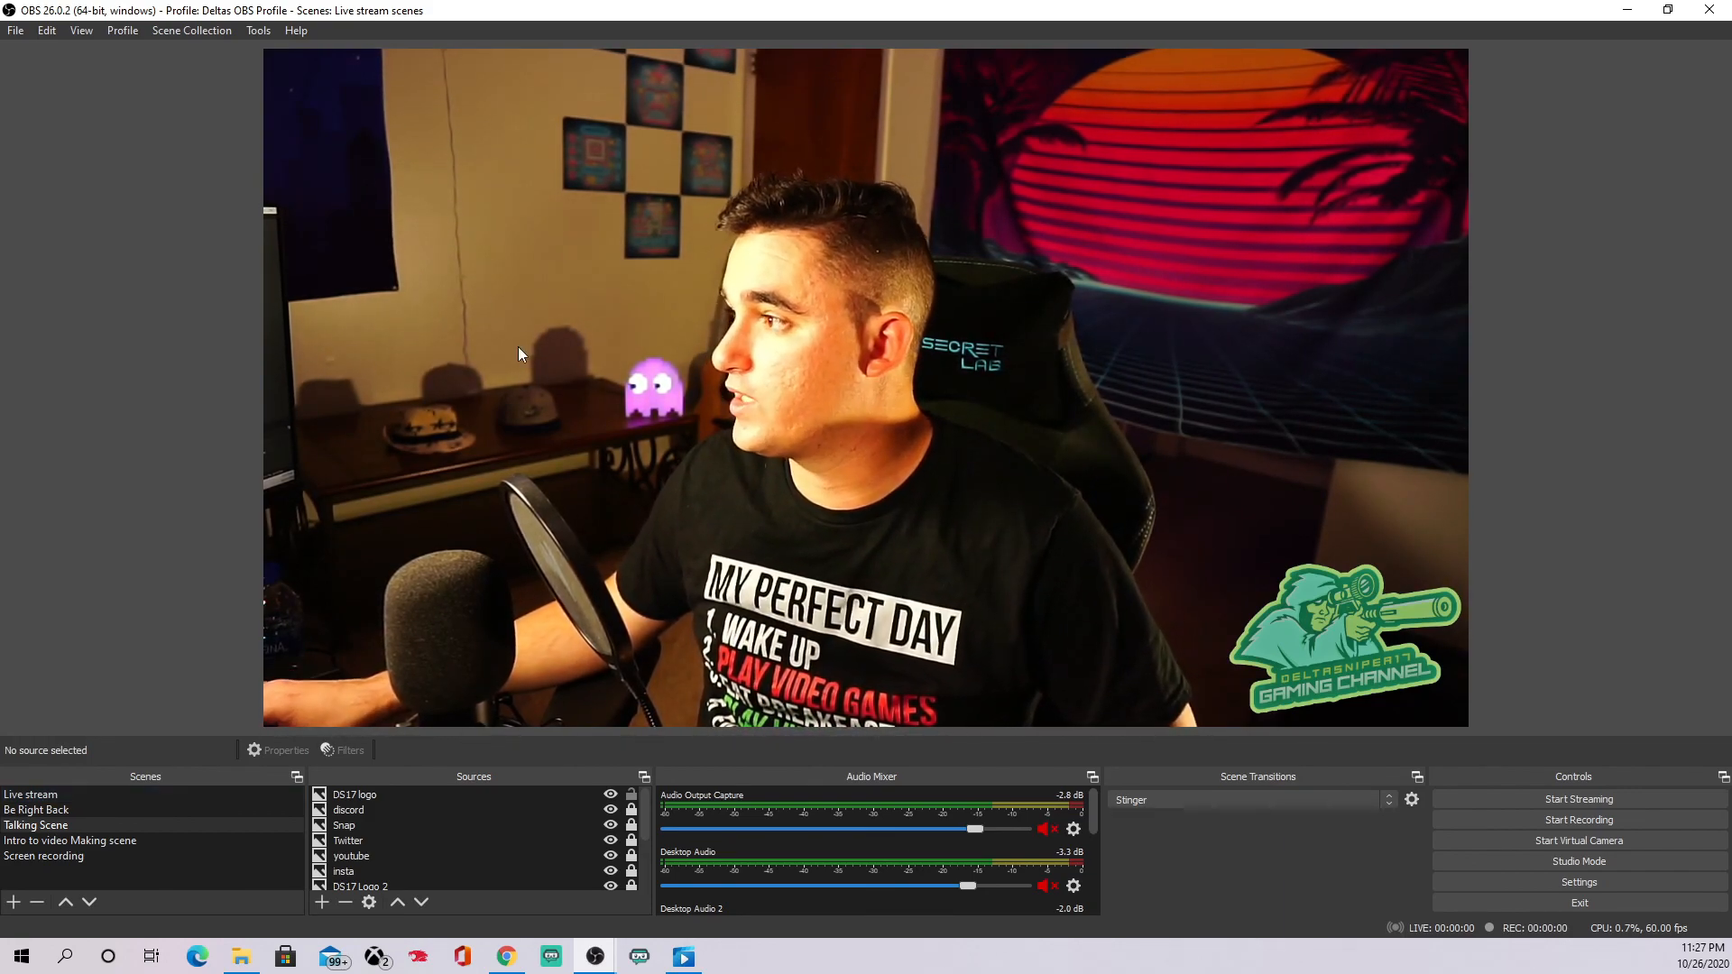
click(192, 29)
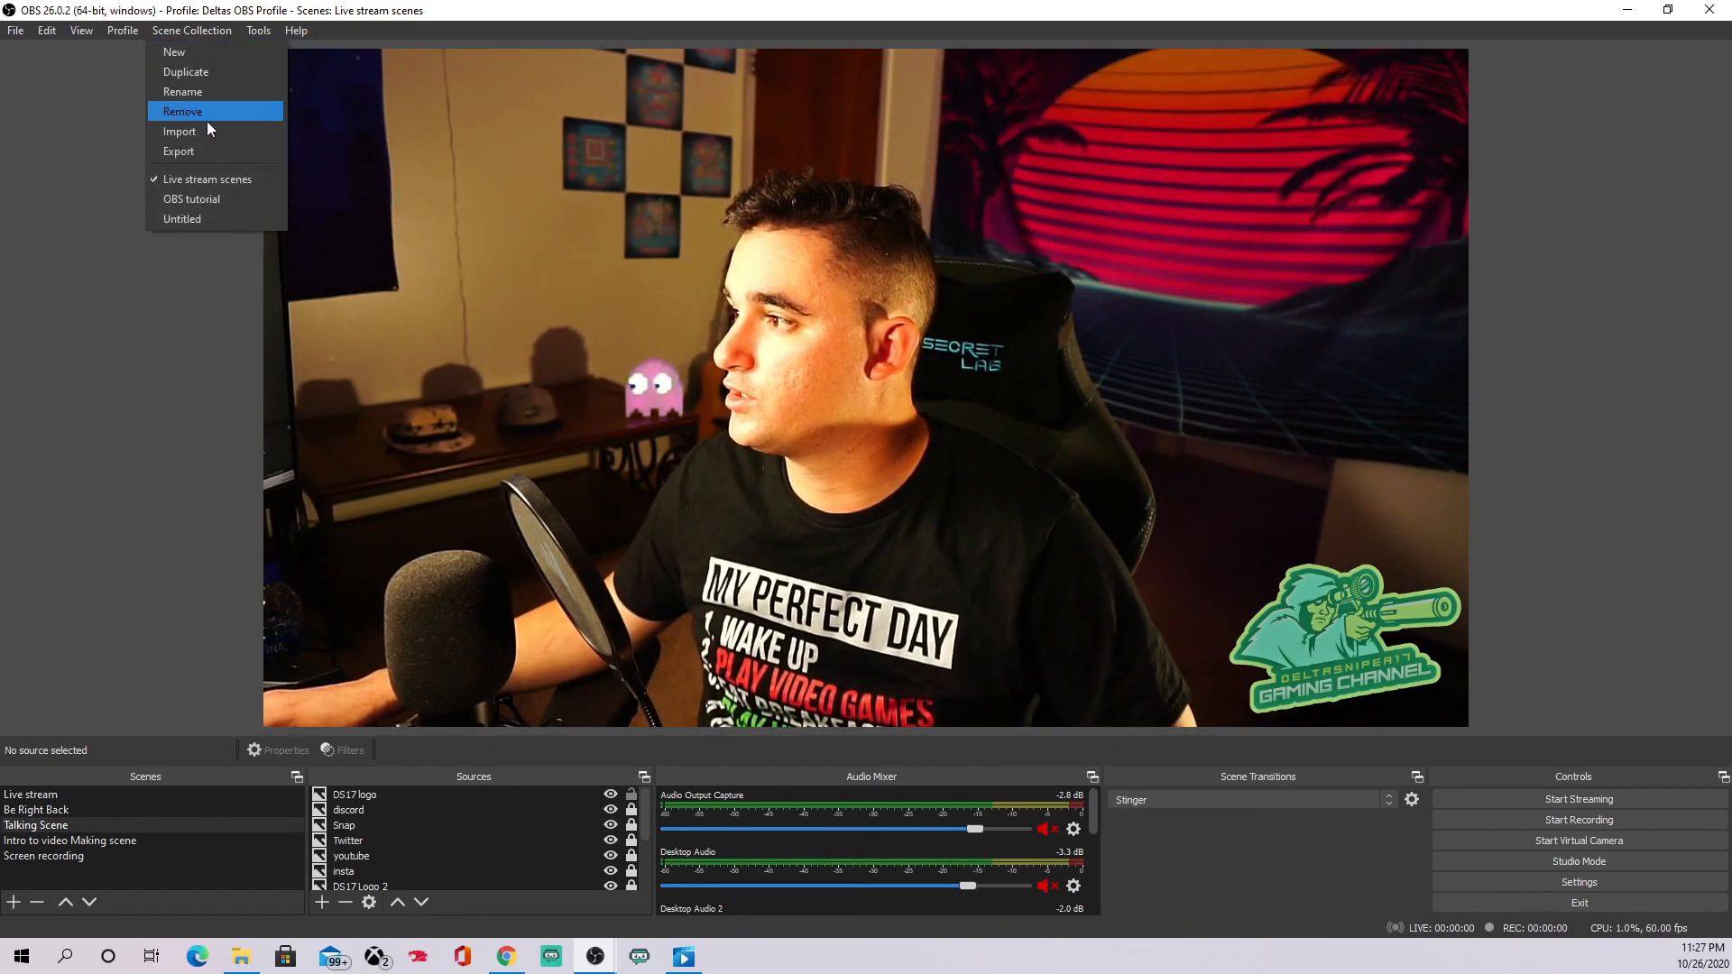
click(210, 200)
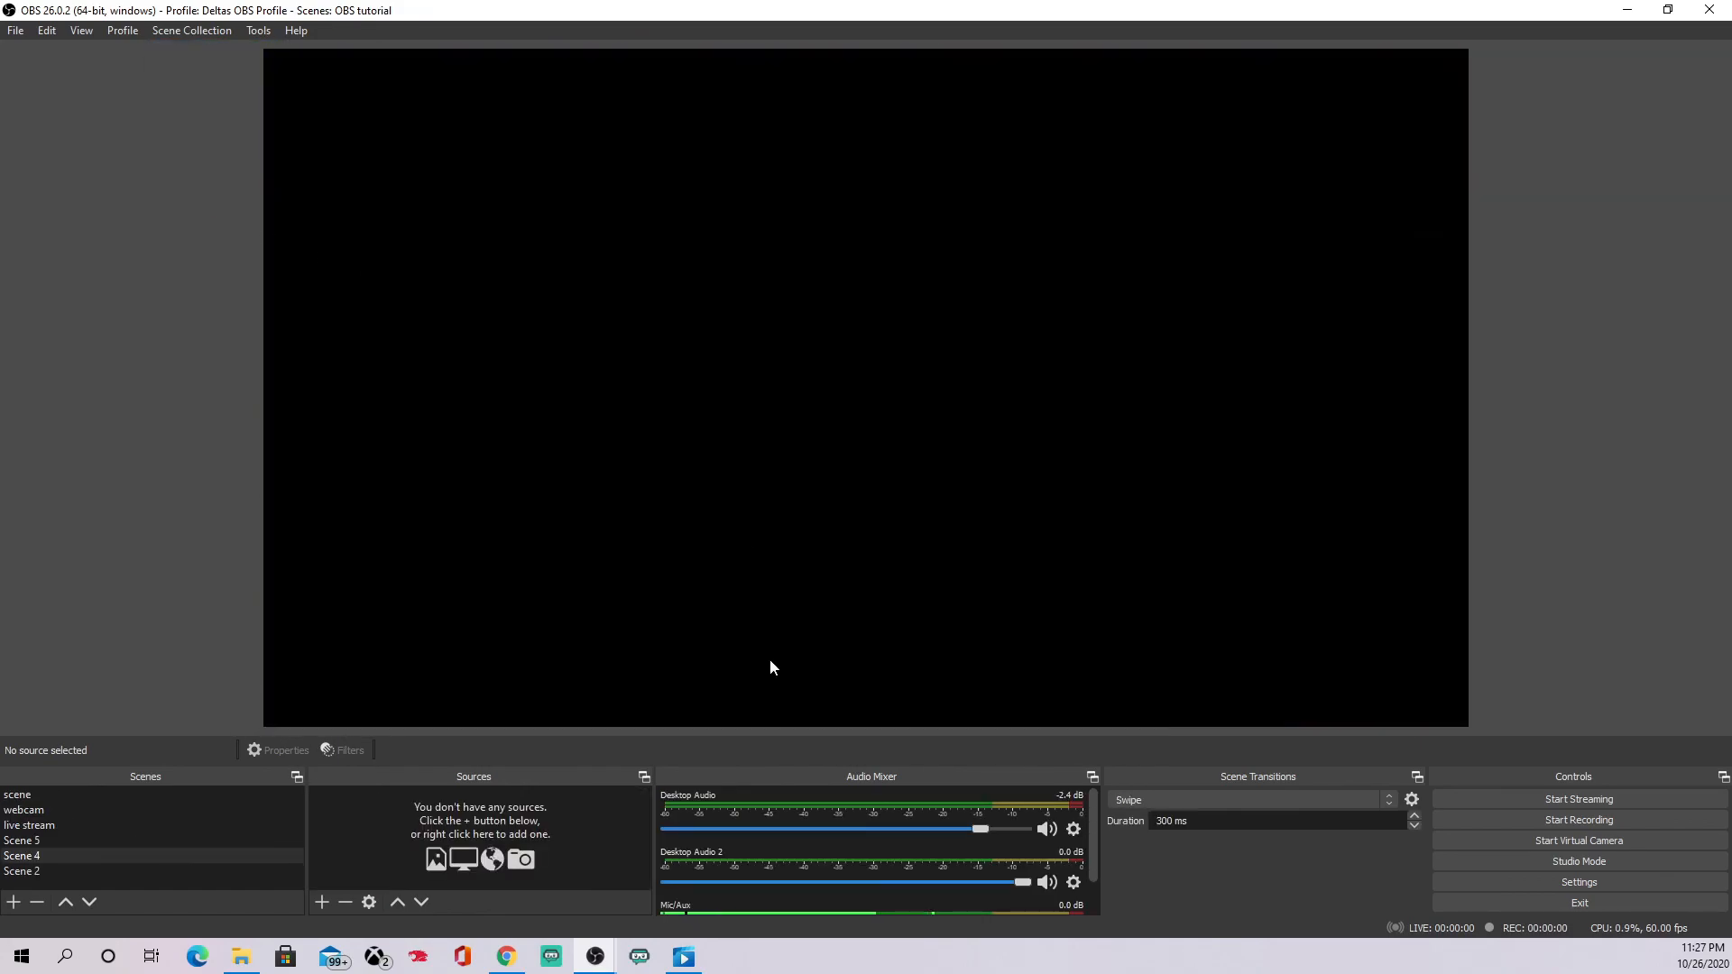